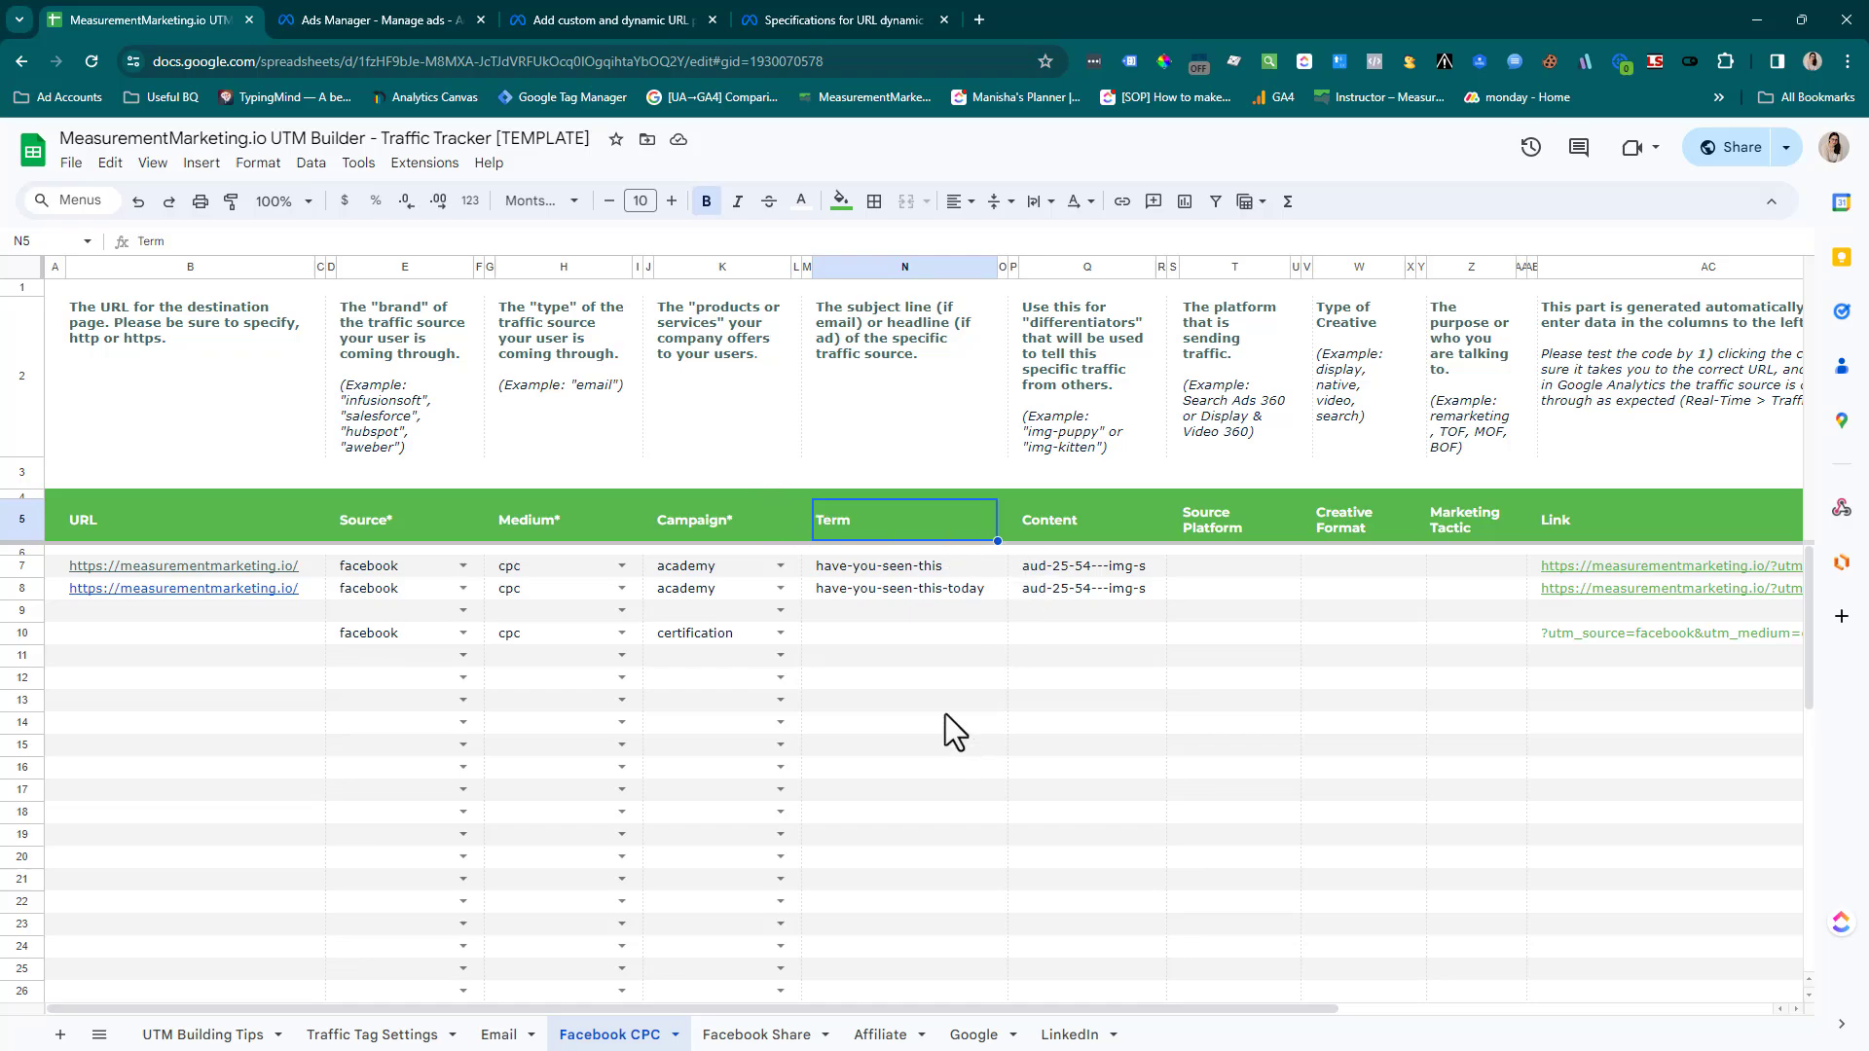
# Switch to Ads Manager and look through the New Sales Ad settings from the ad name down to the Destination section
pyautogui.click(325, 20)
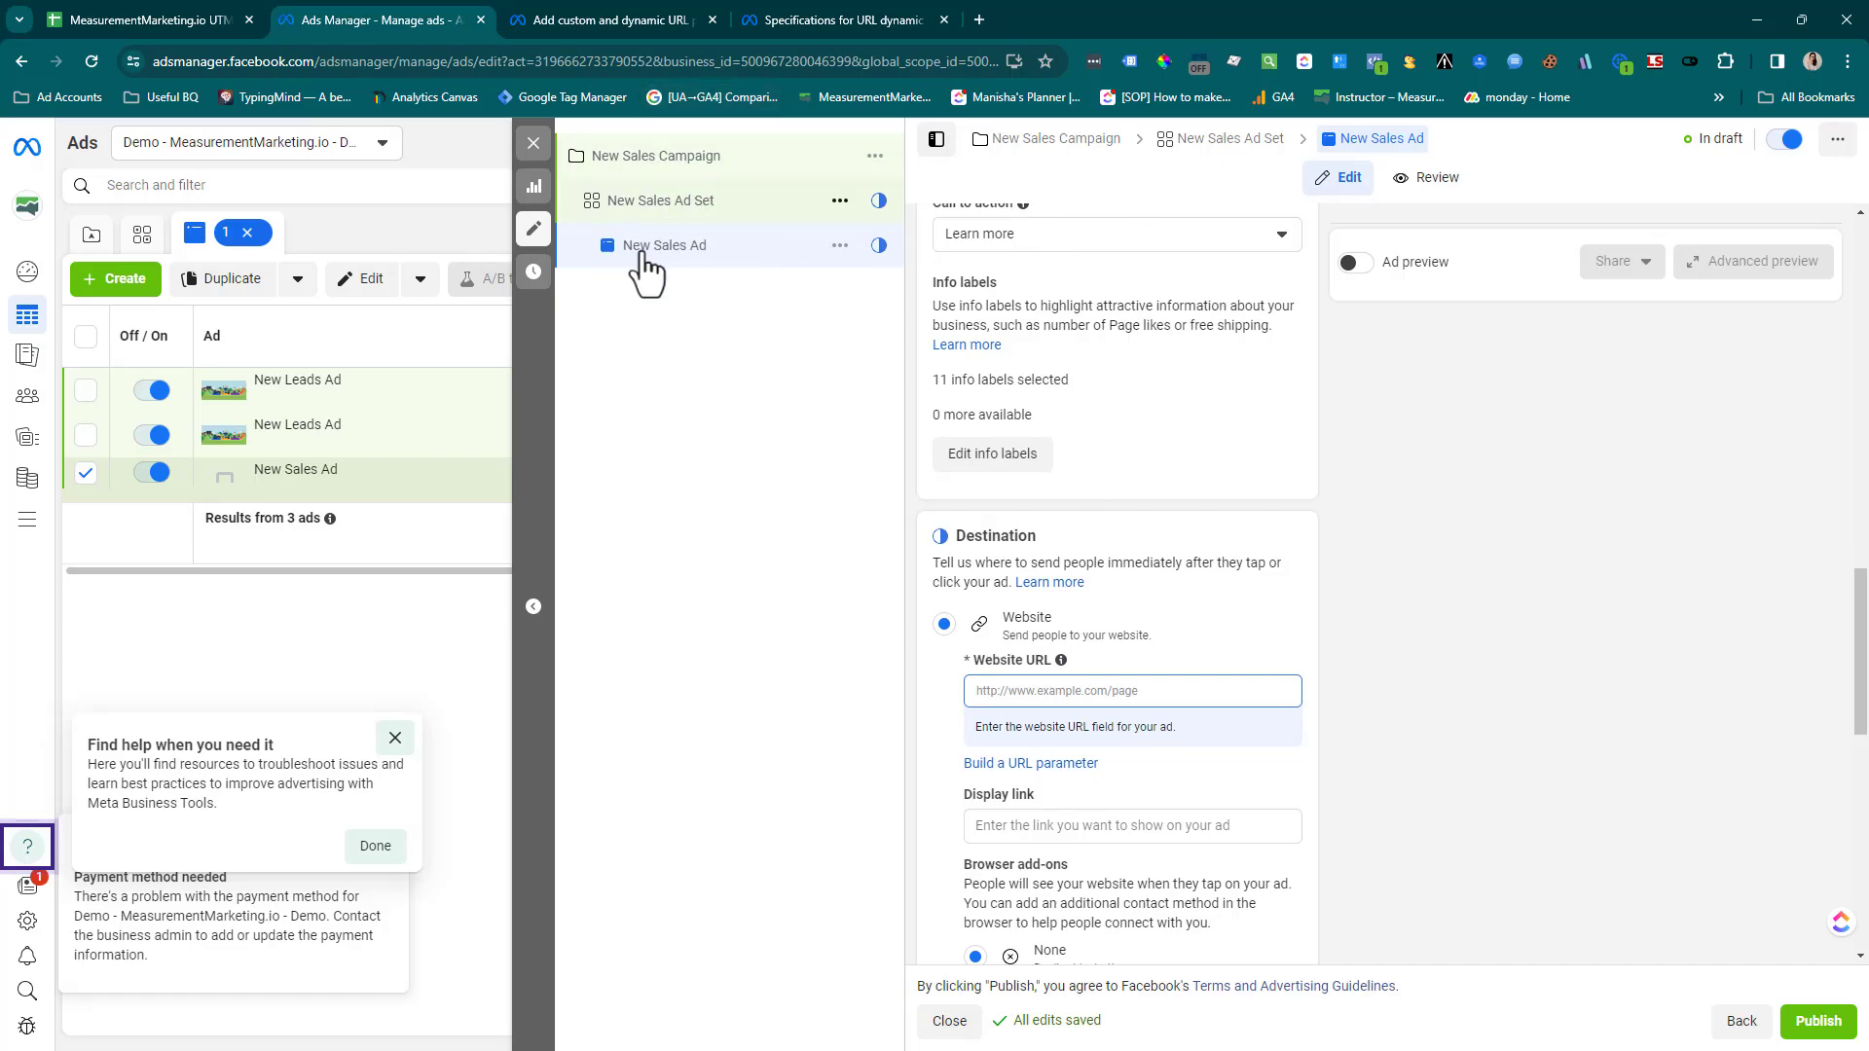
pyautogui.scroll(6, 1102, 477)
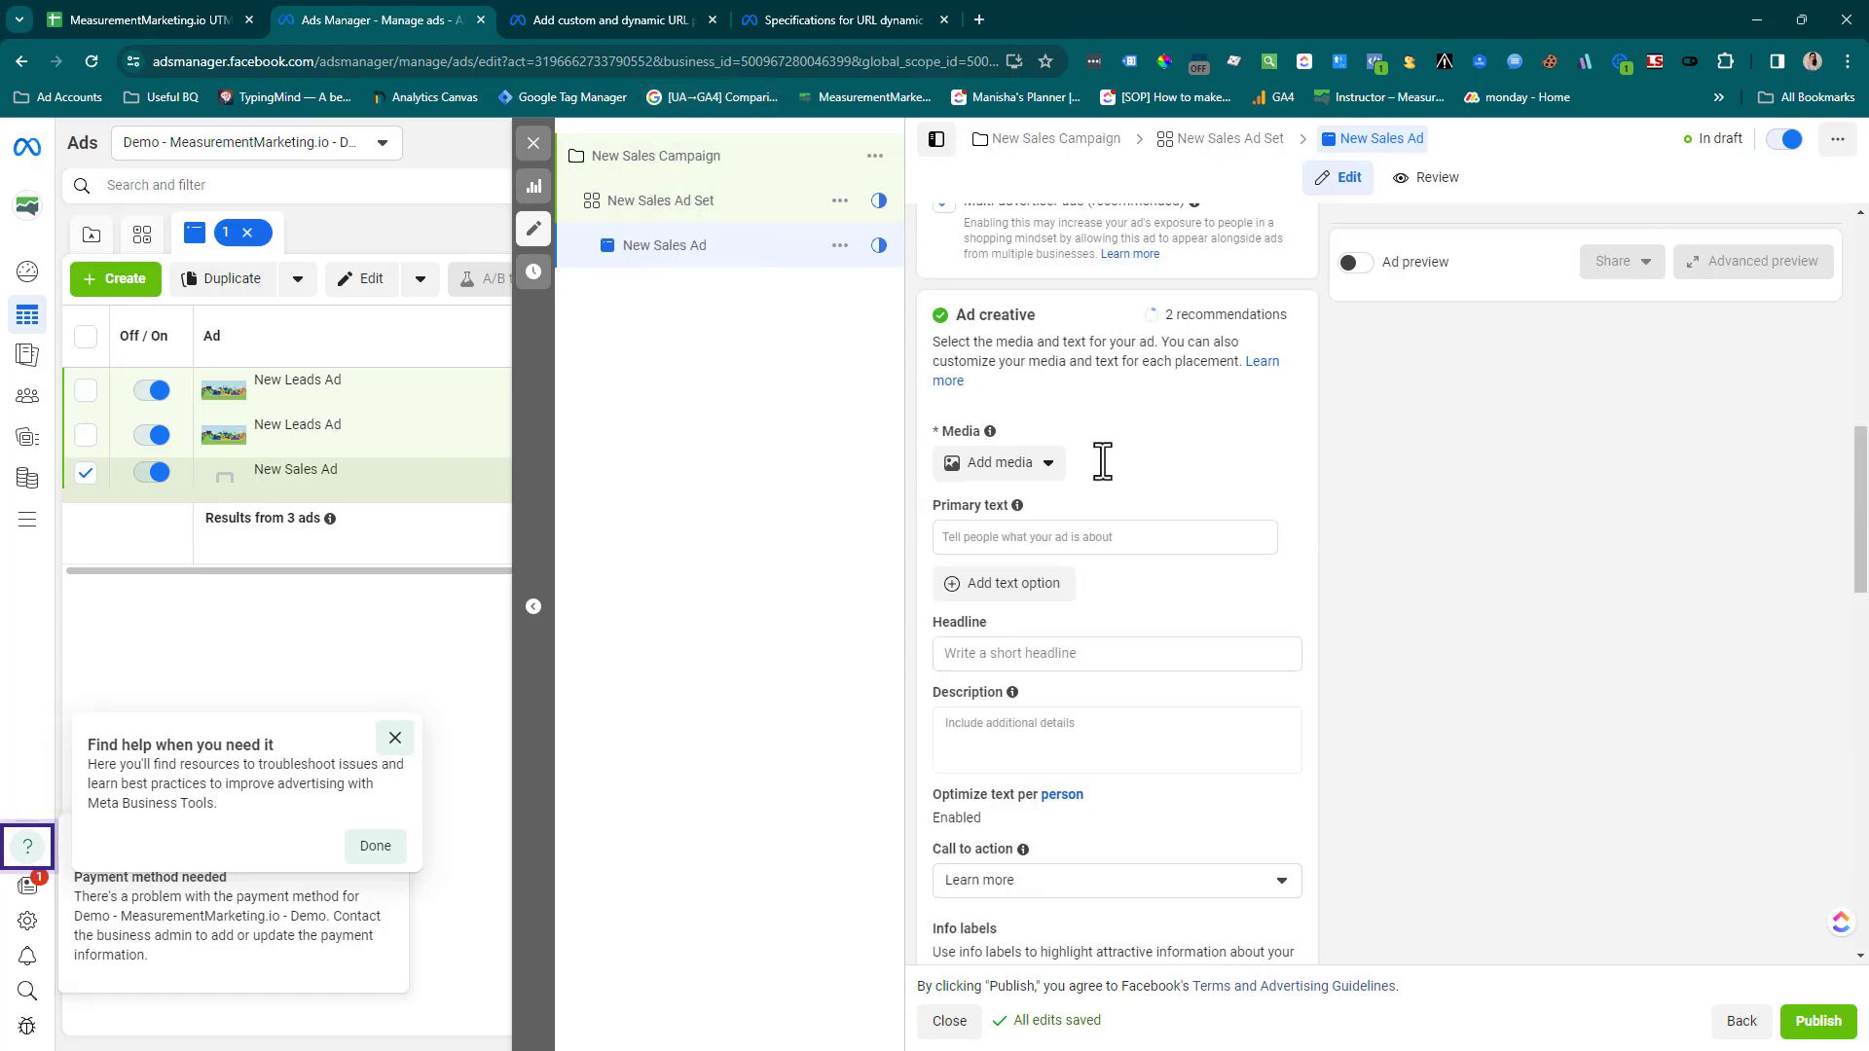
pyautogui.scroll(10, 1102, 461)
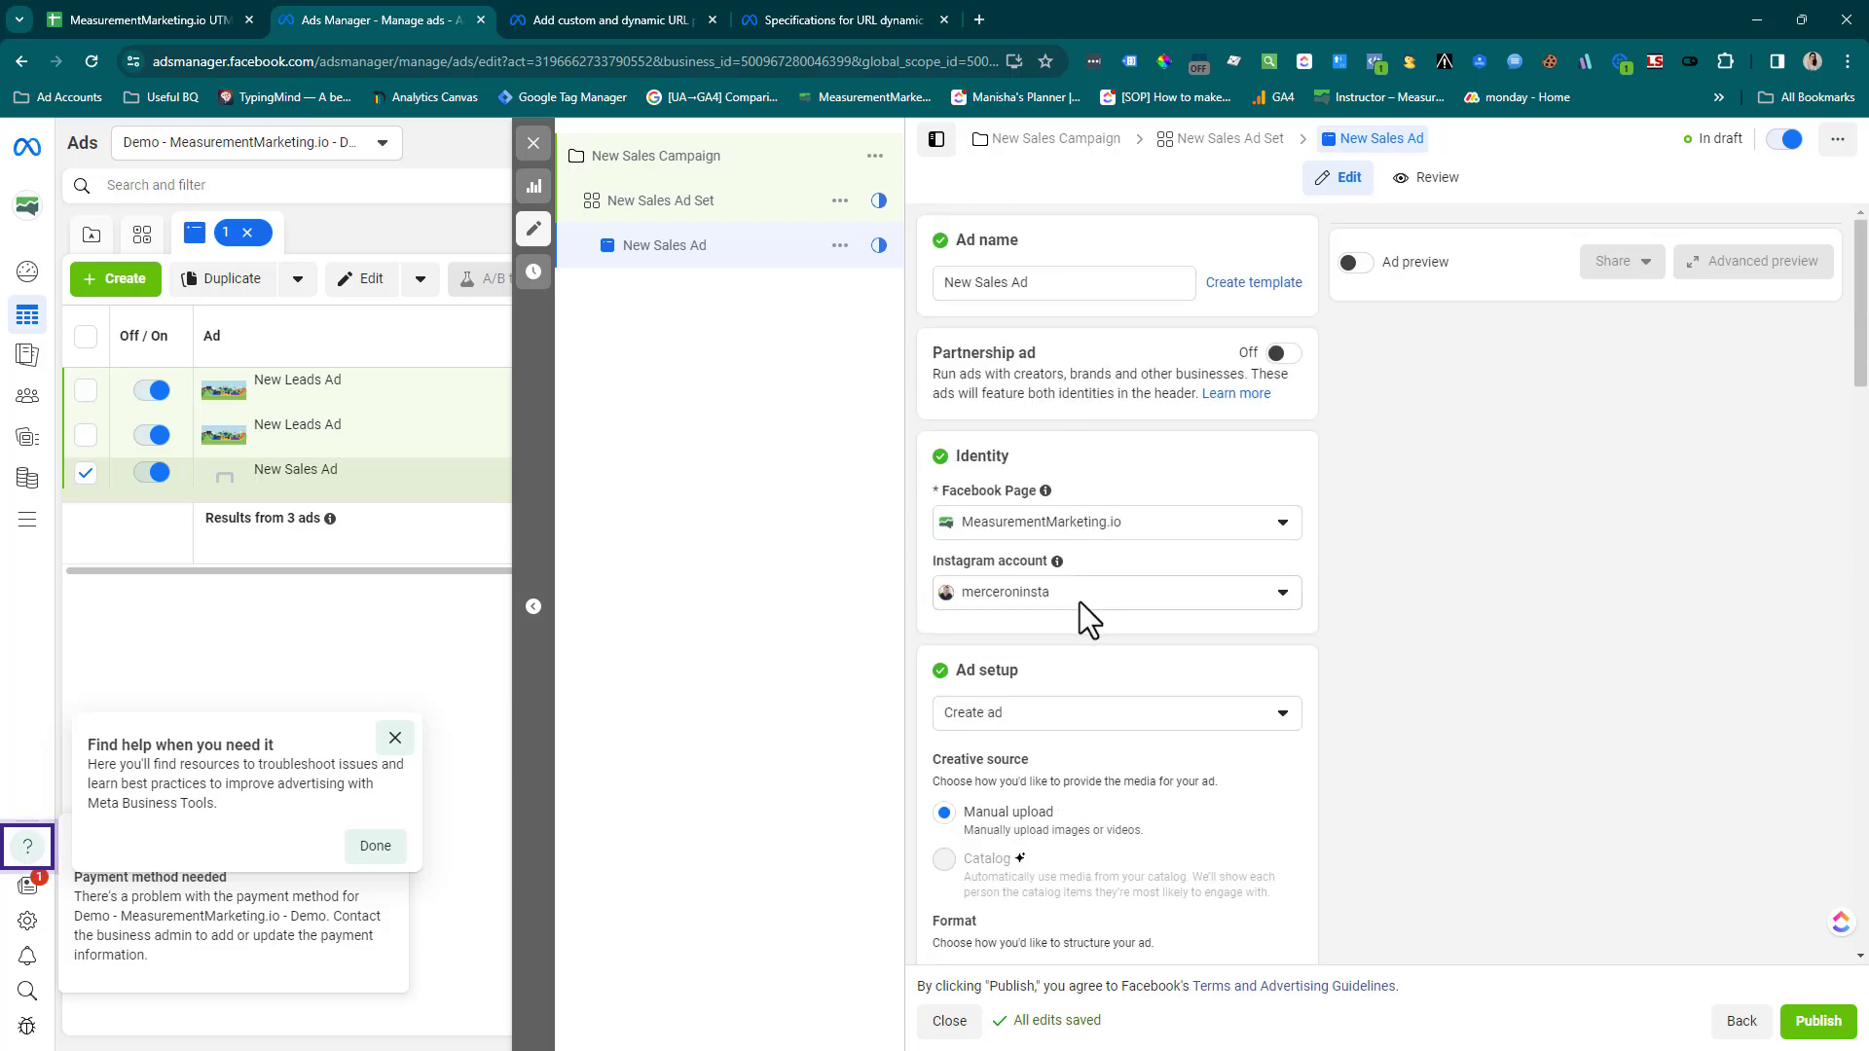
pyautogui.scroll(-10, 1079, 601)
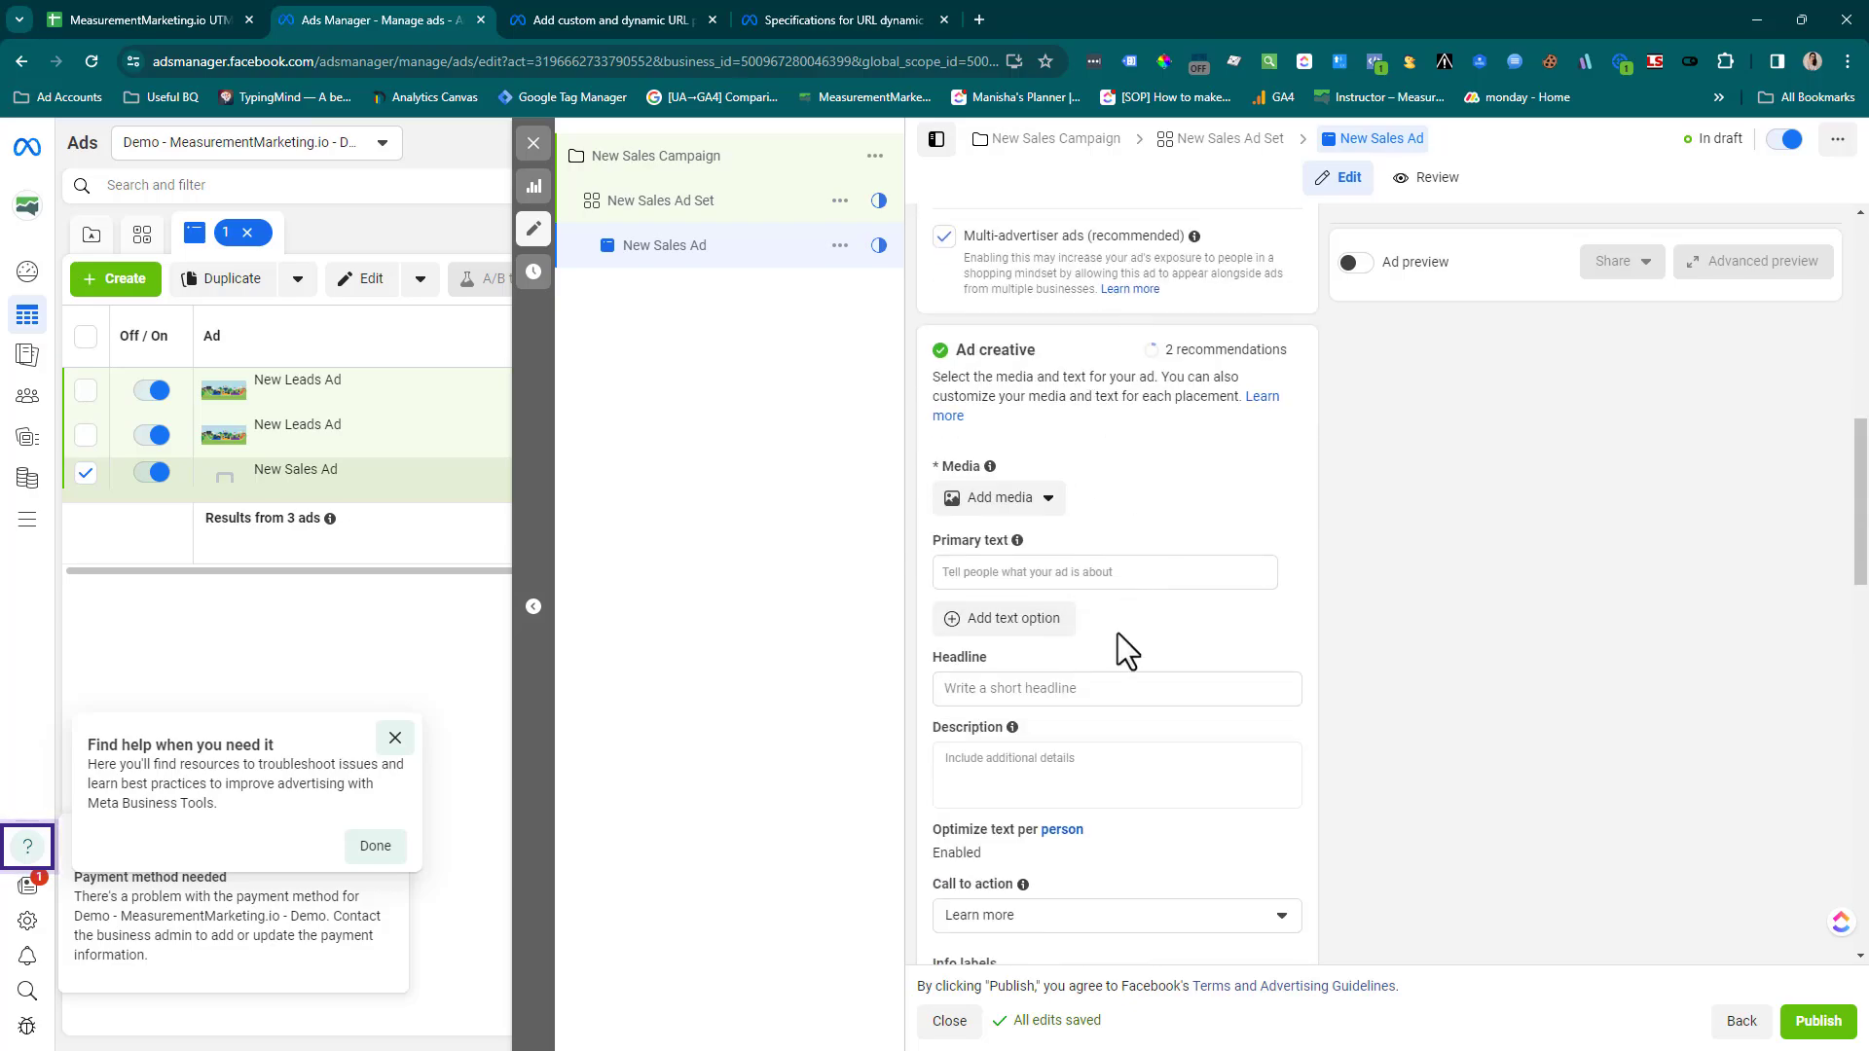
pyautogui.scroll(-6, 1118, 633)
pyautogui.scroll(-5, 1118, 632)
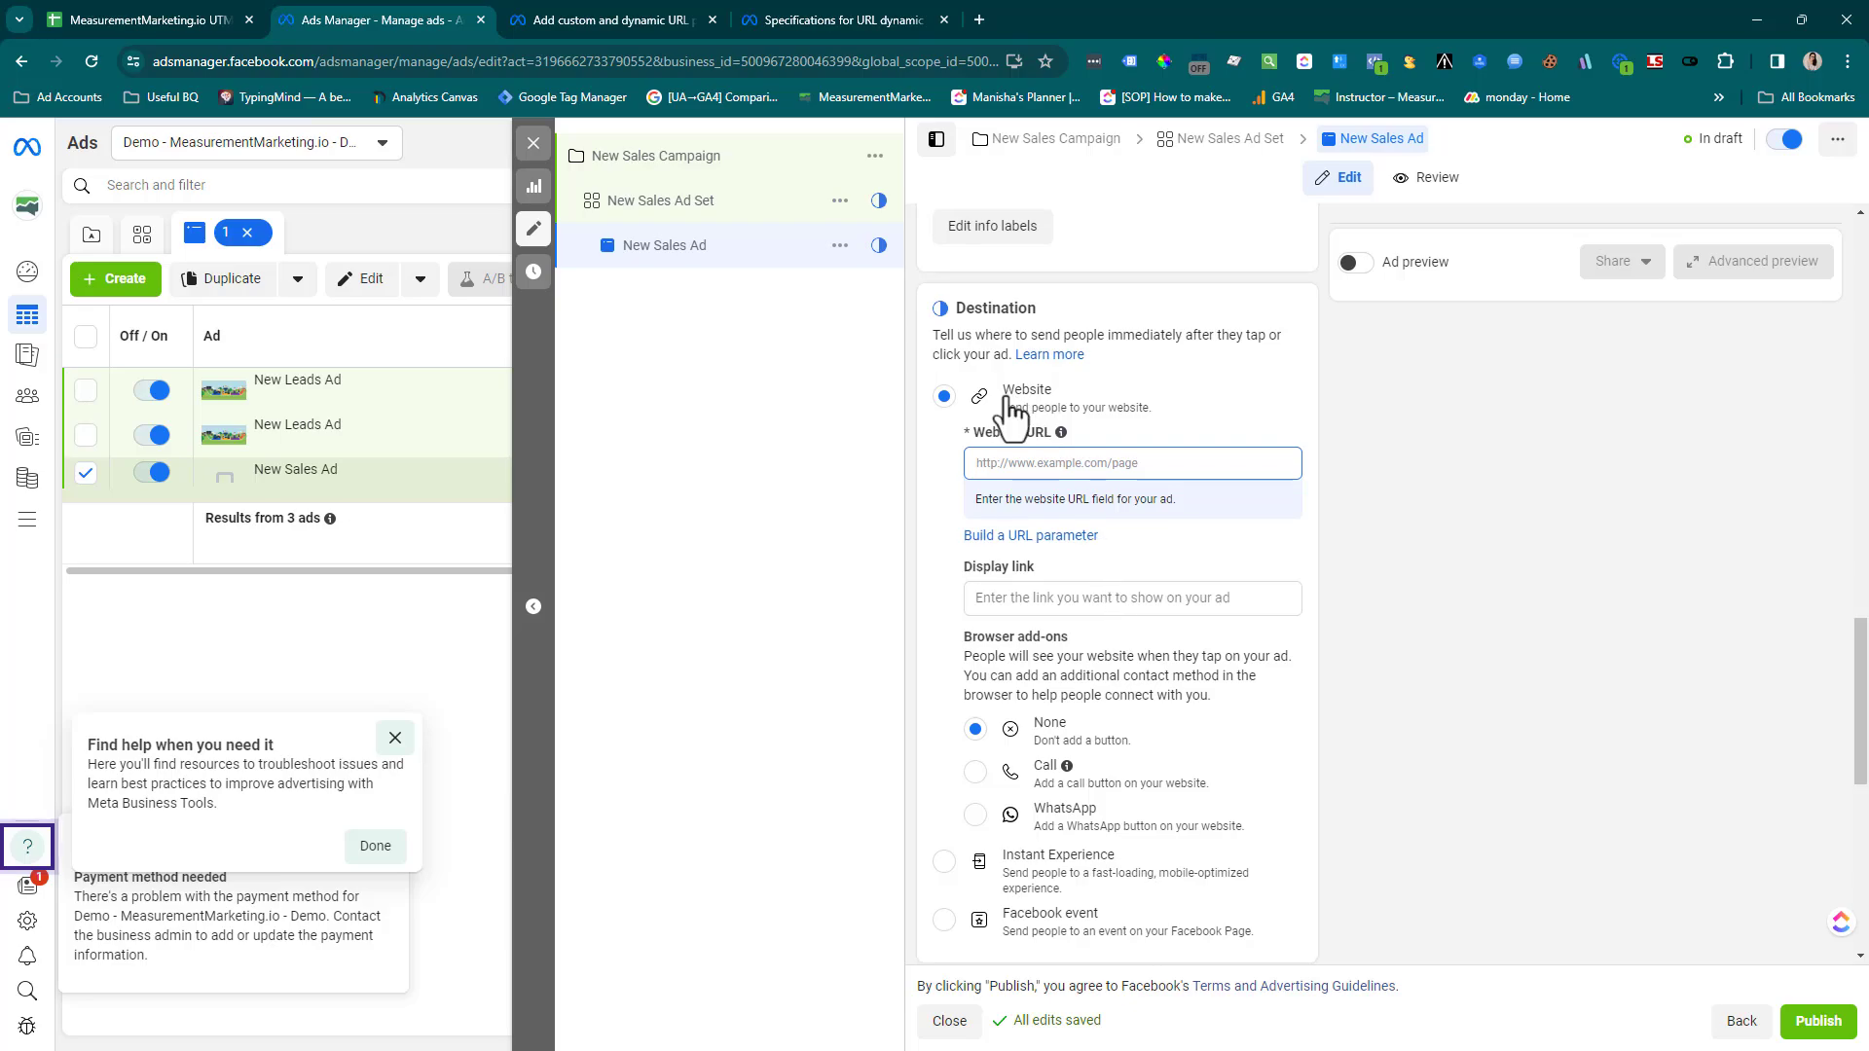
pyautogui.click(1020, 463)
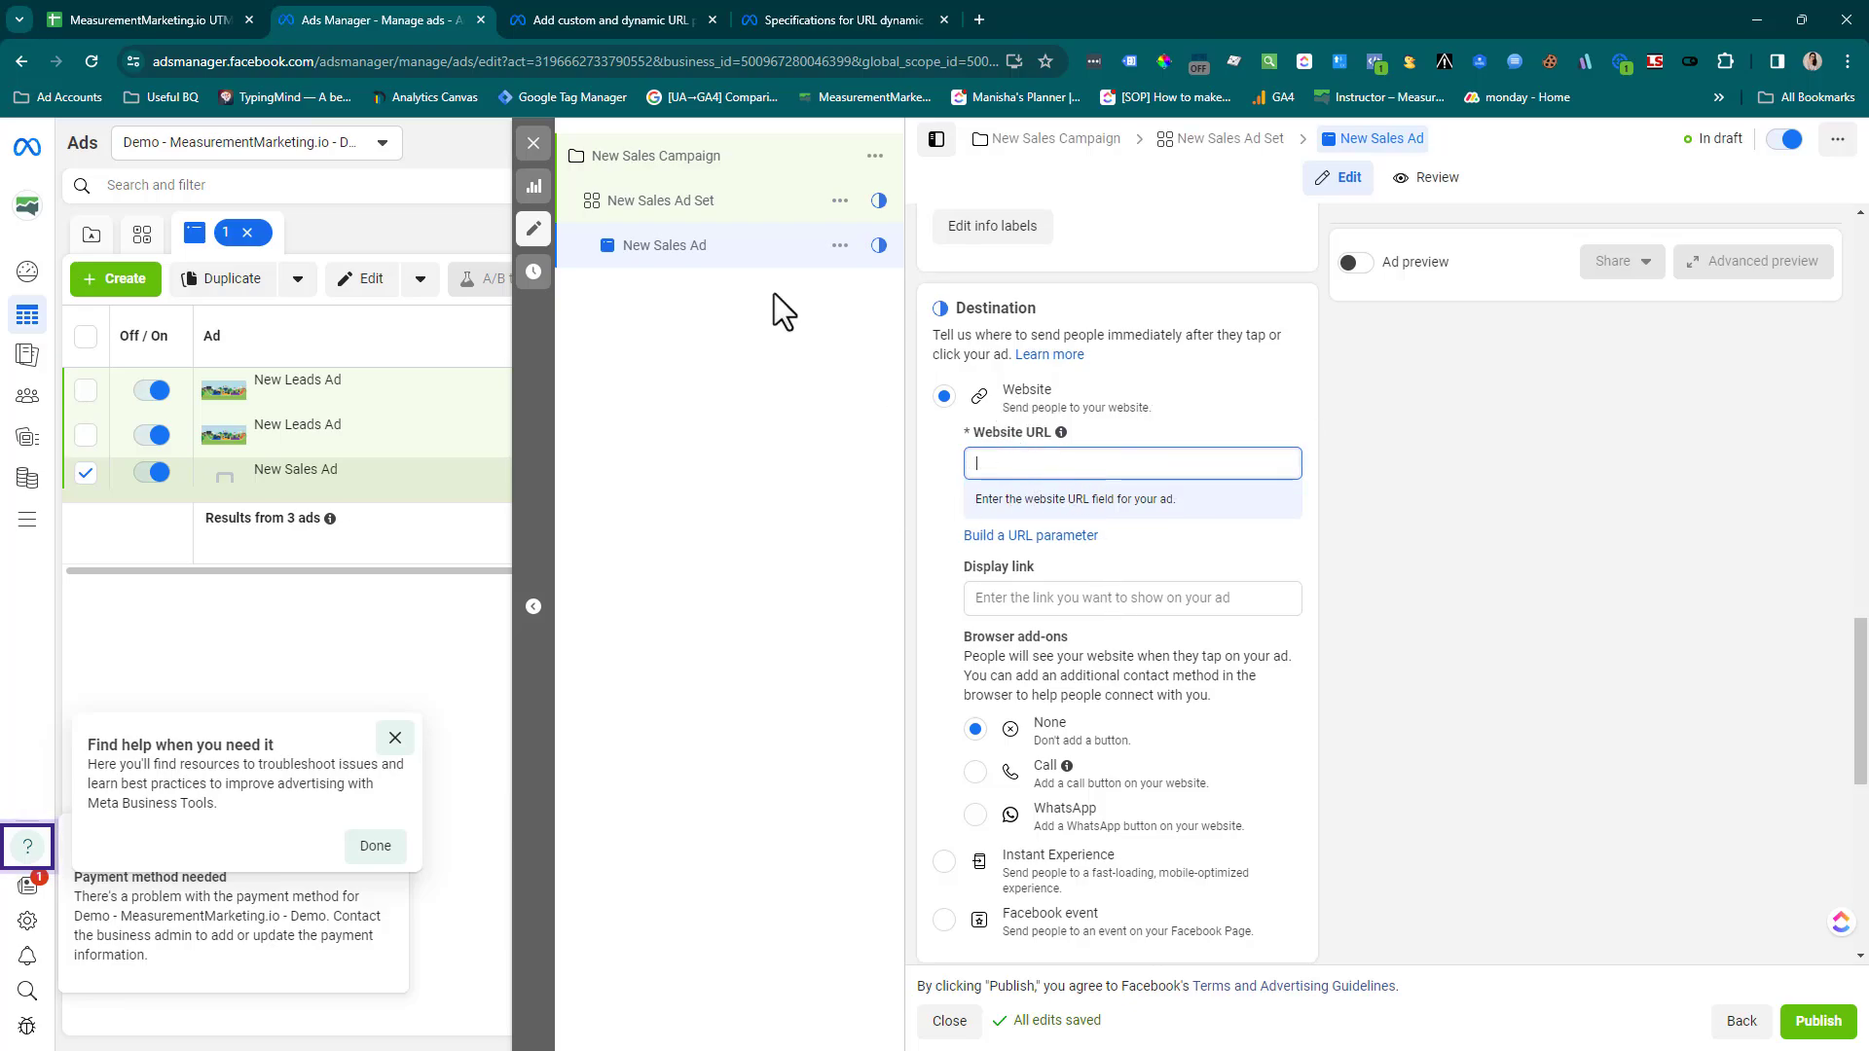
pyautogui.click(161, 20)
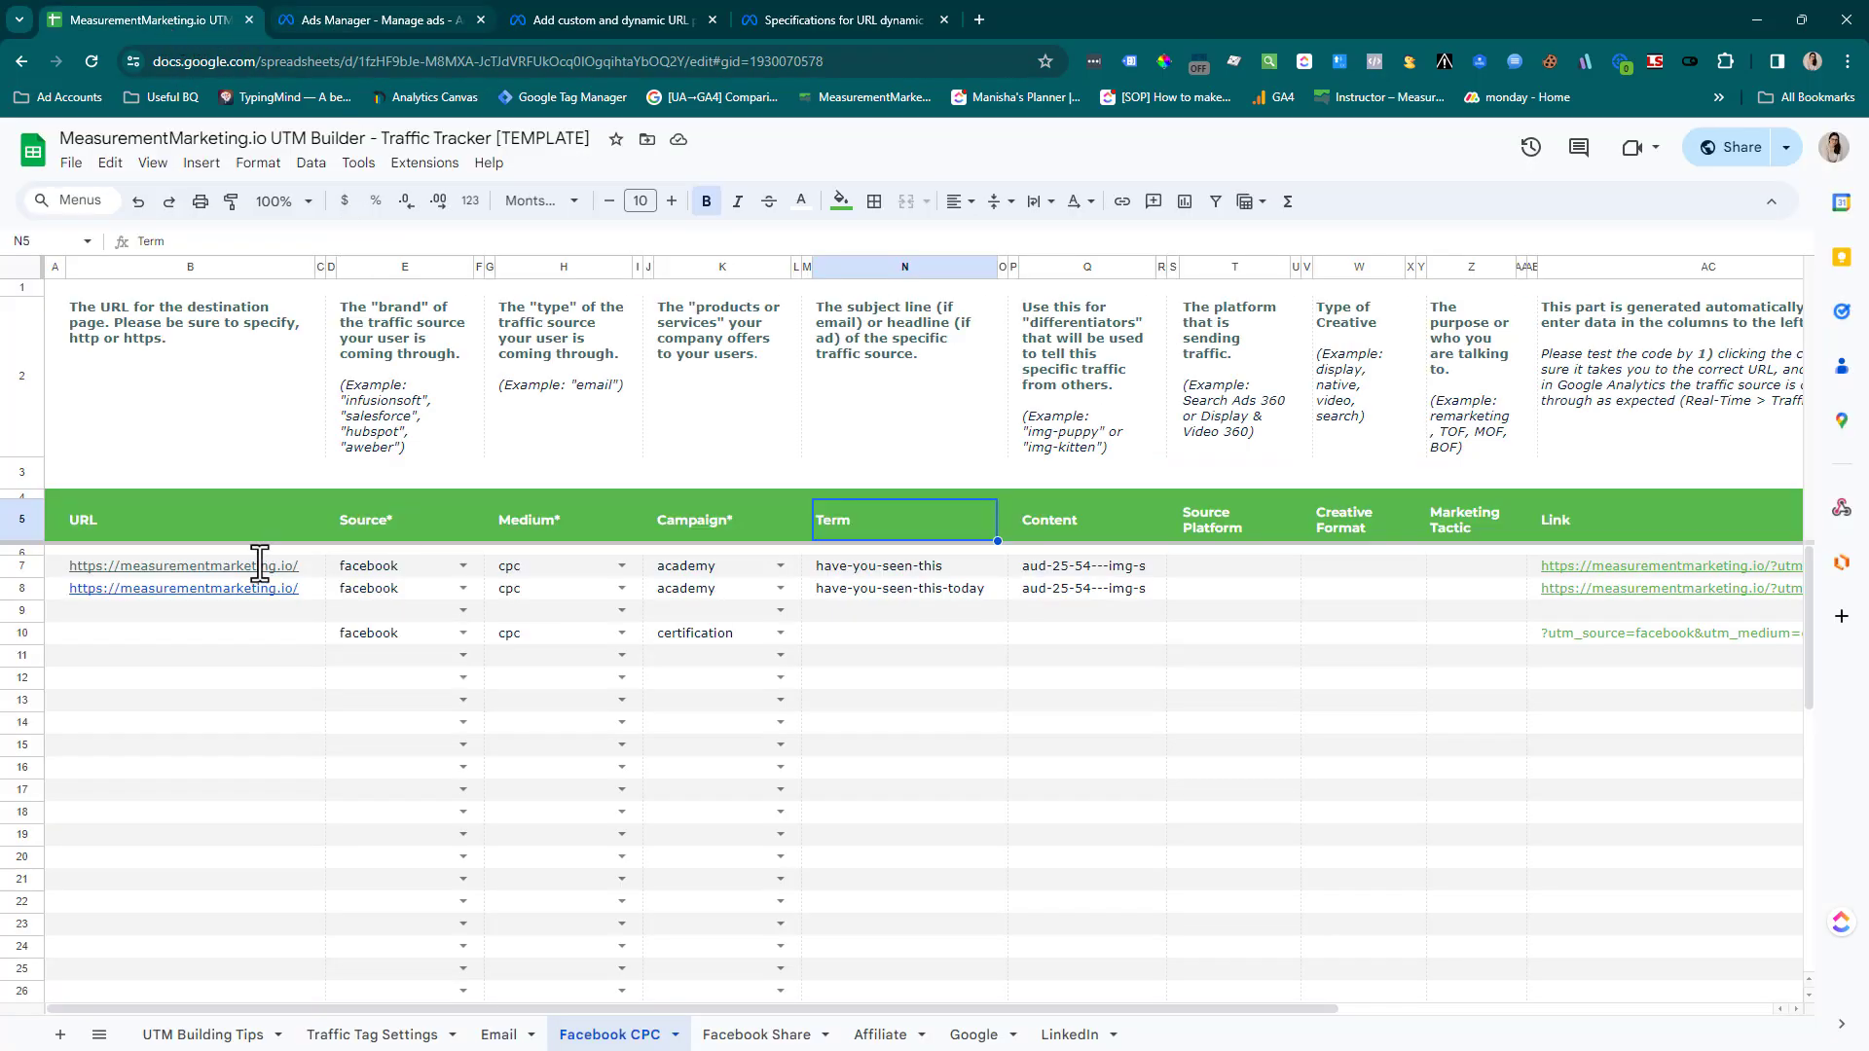
pyautogui.click(306, 569)
pyautogui.hotkey('ctrl', 'c')
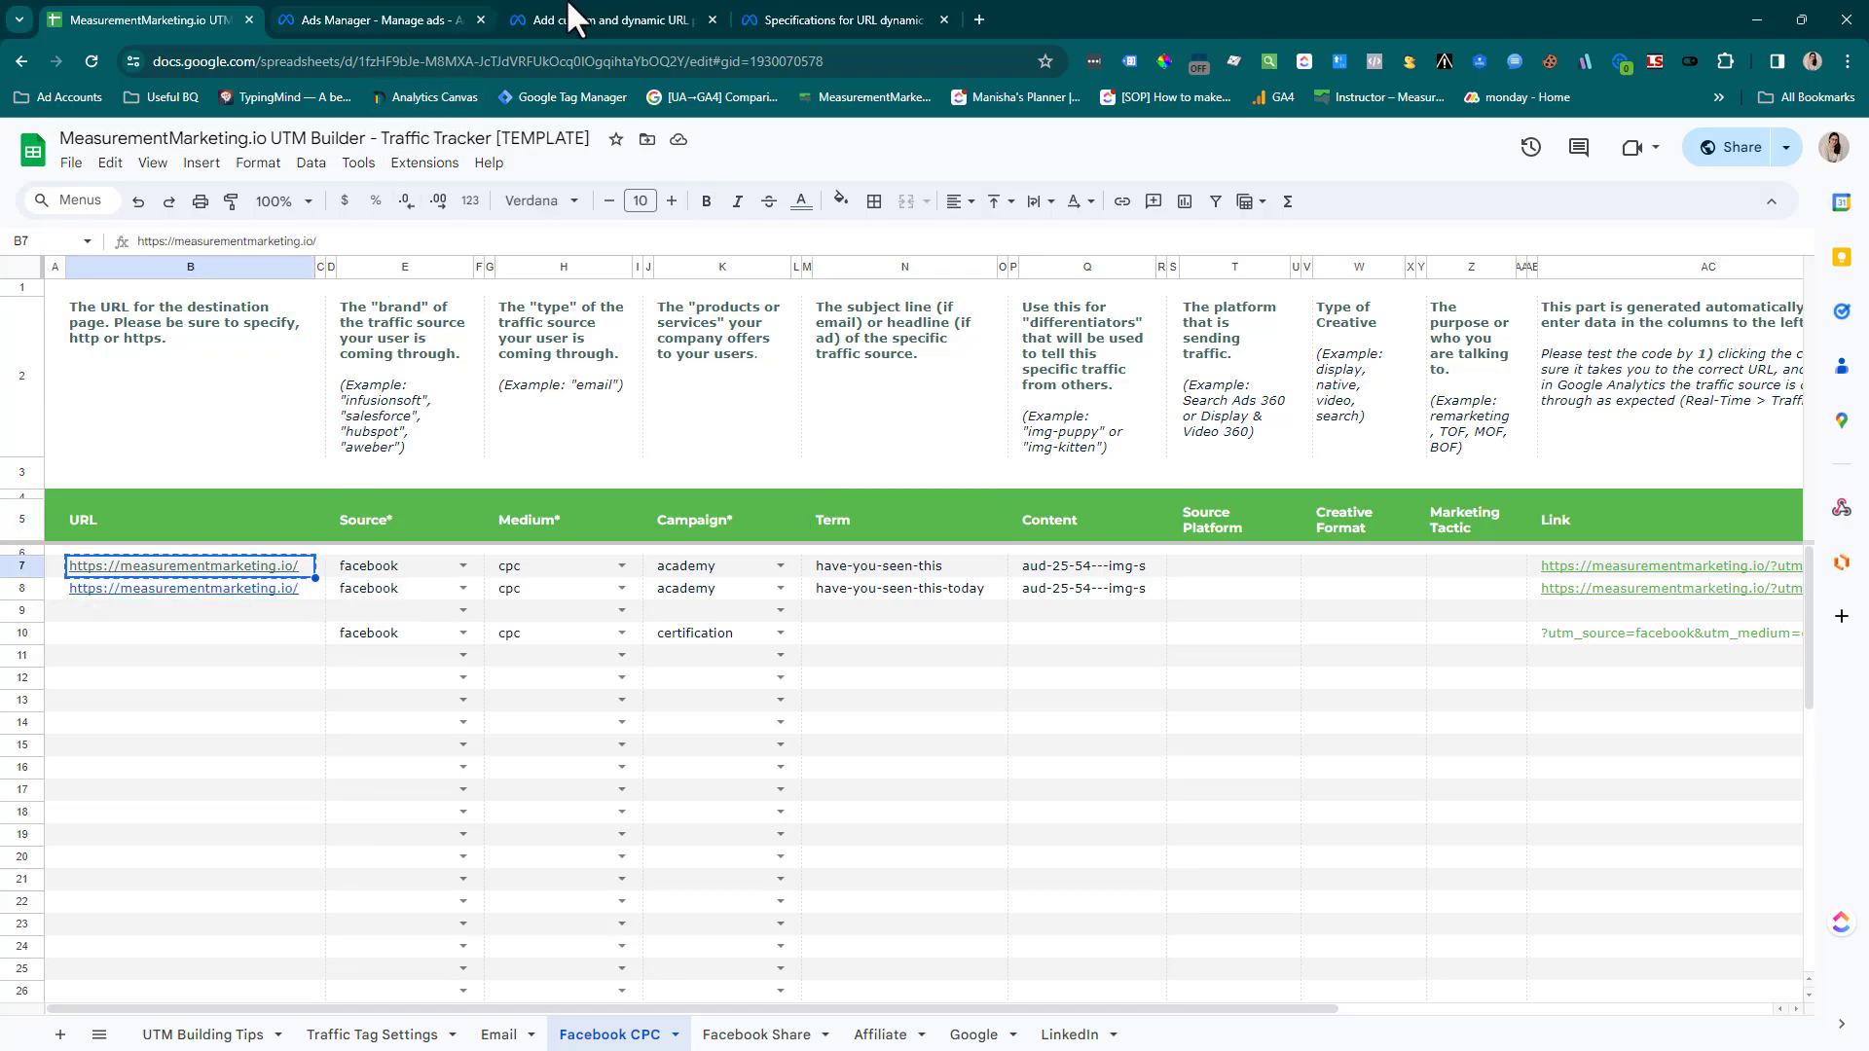
pyautogui.click(354, 13)
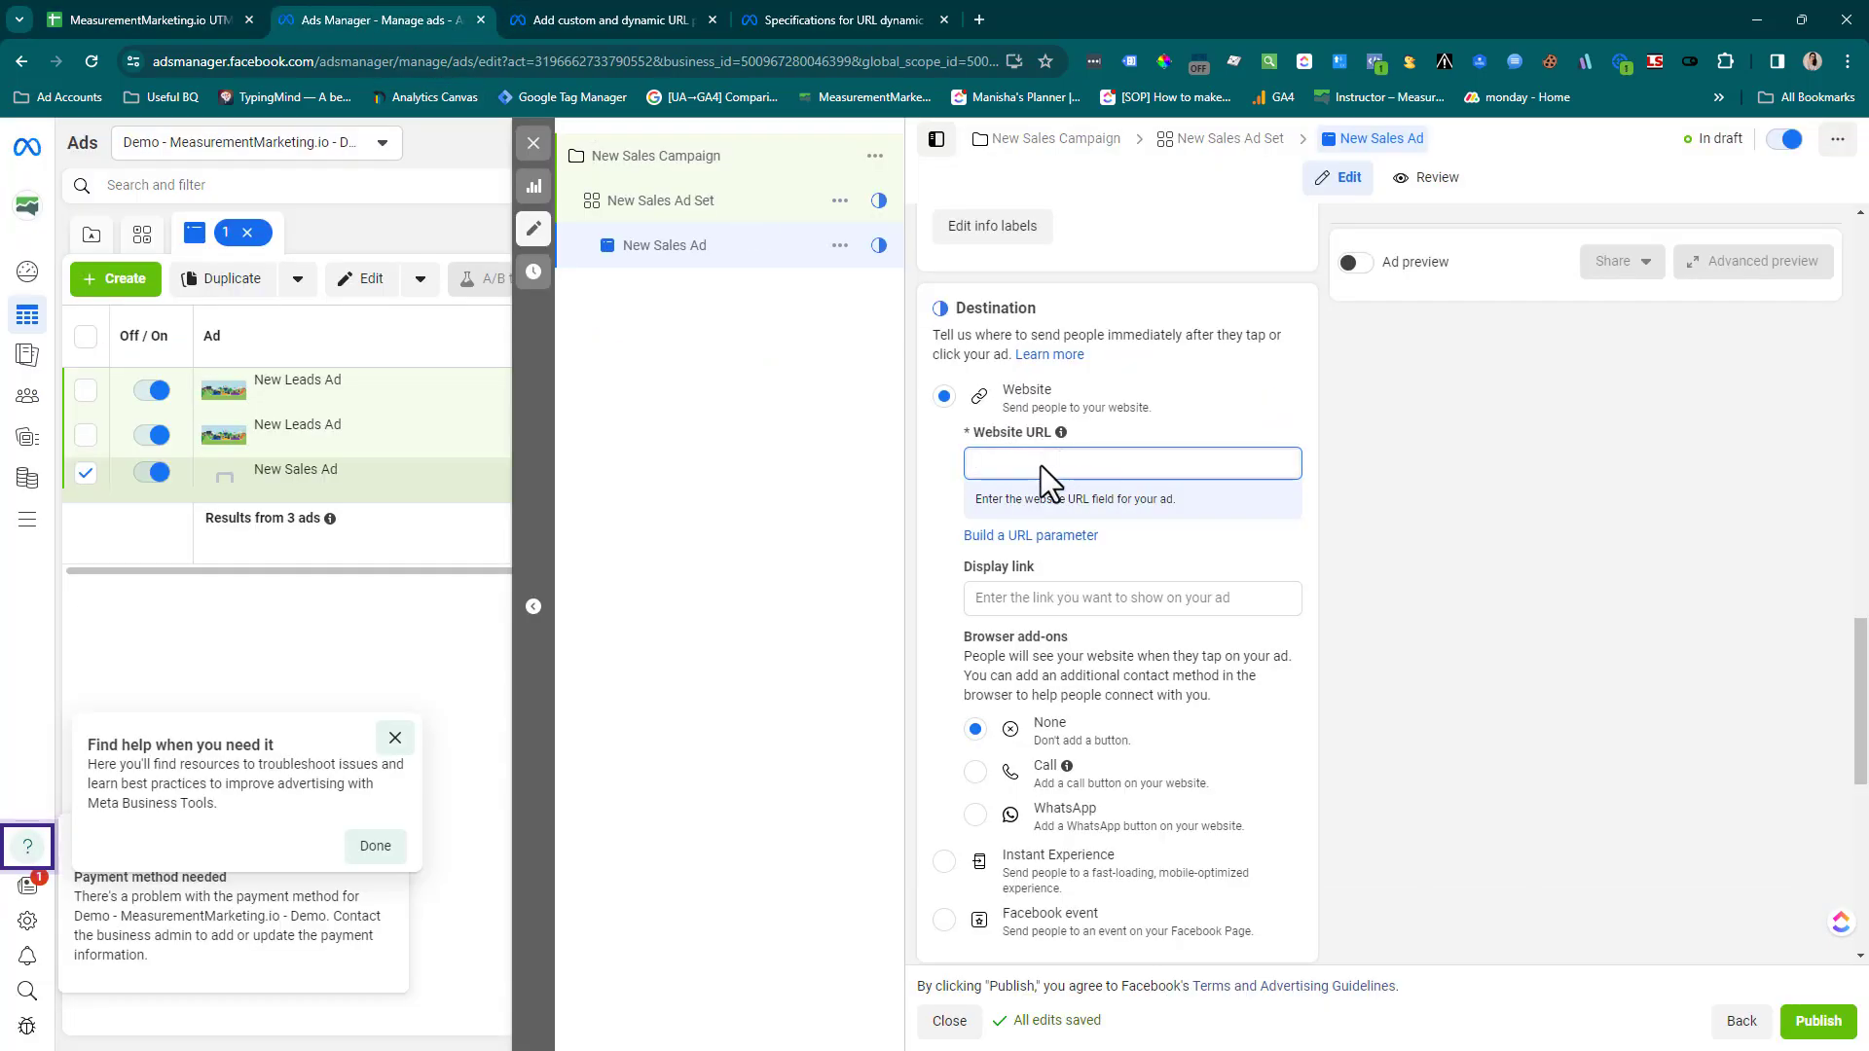
pyautogui.hotkey('ctrl', 'v')
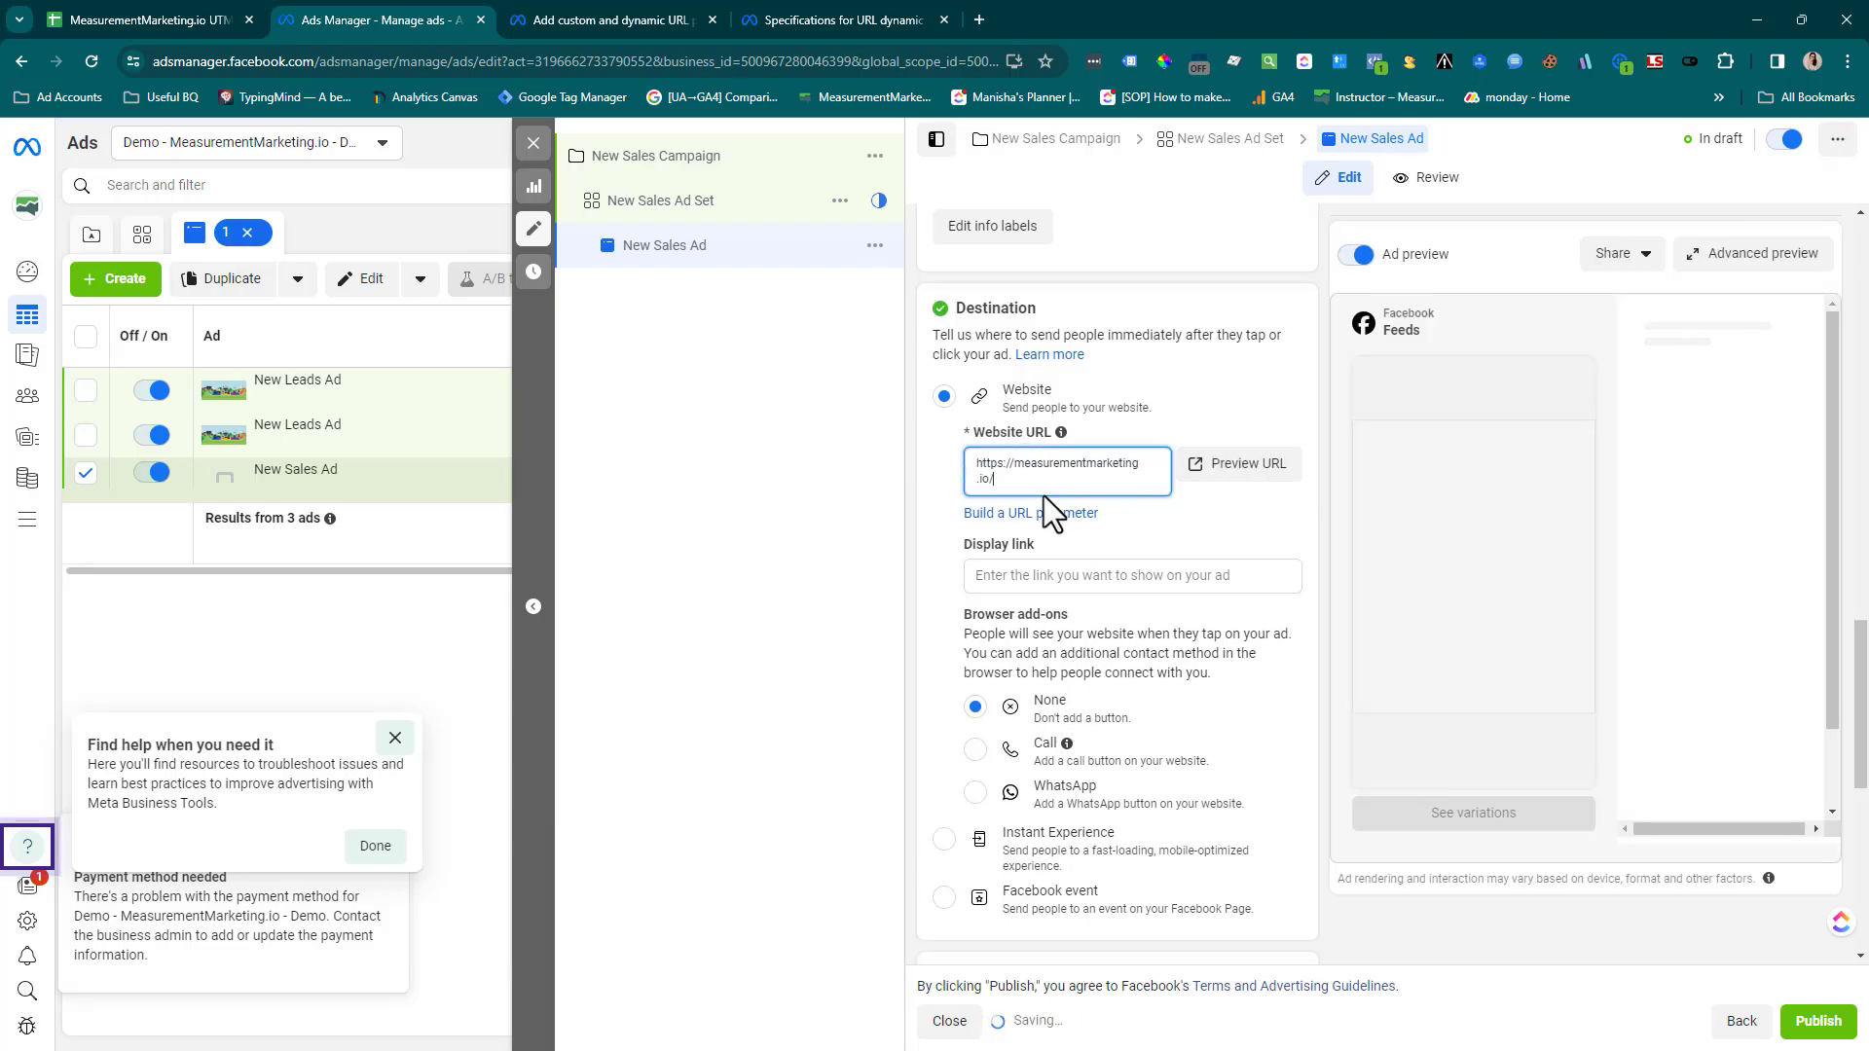
pyautogui.hotkey('ctrl', 'a')
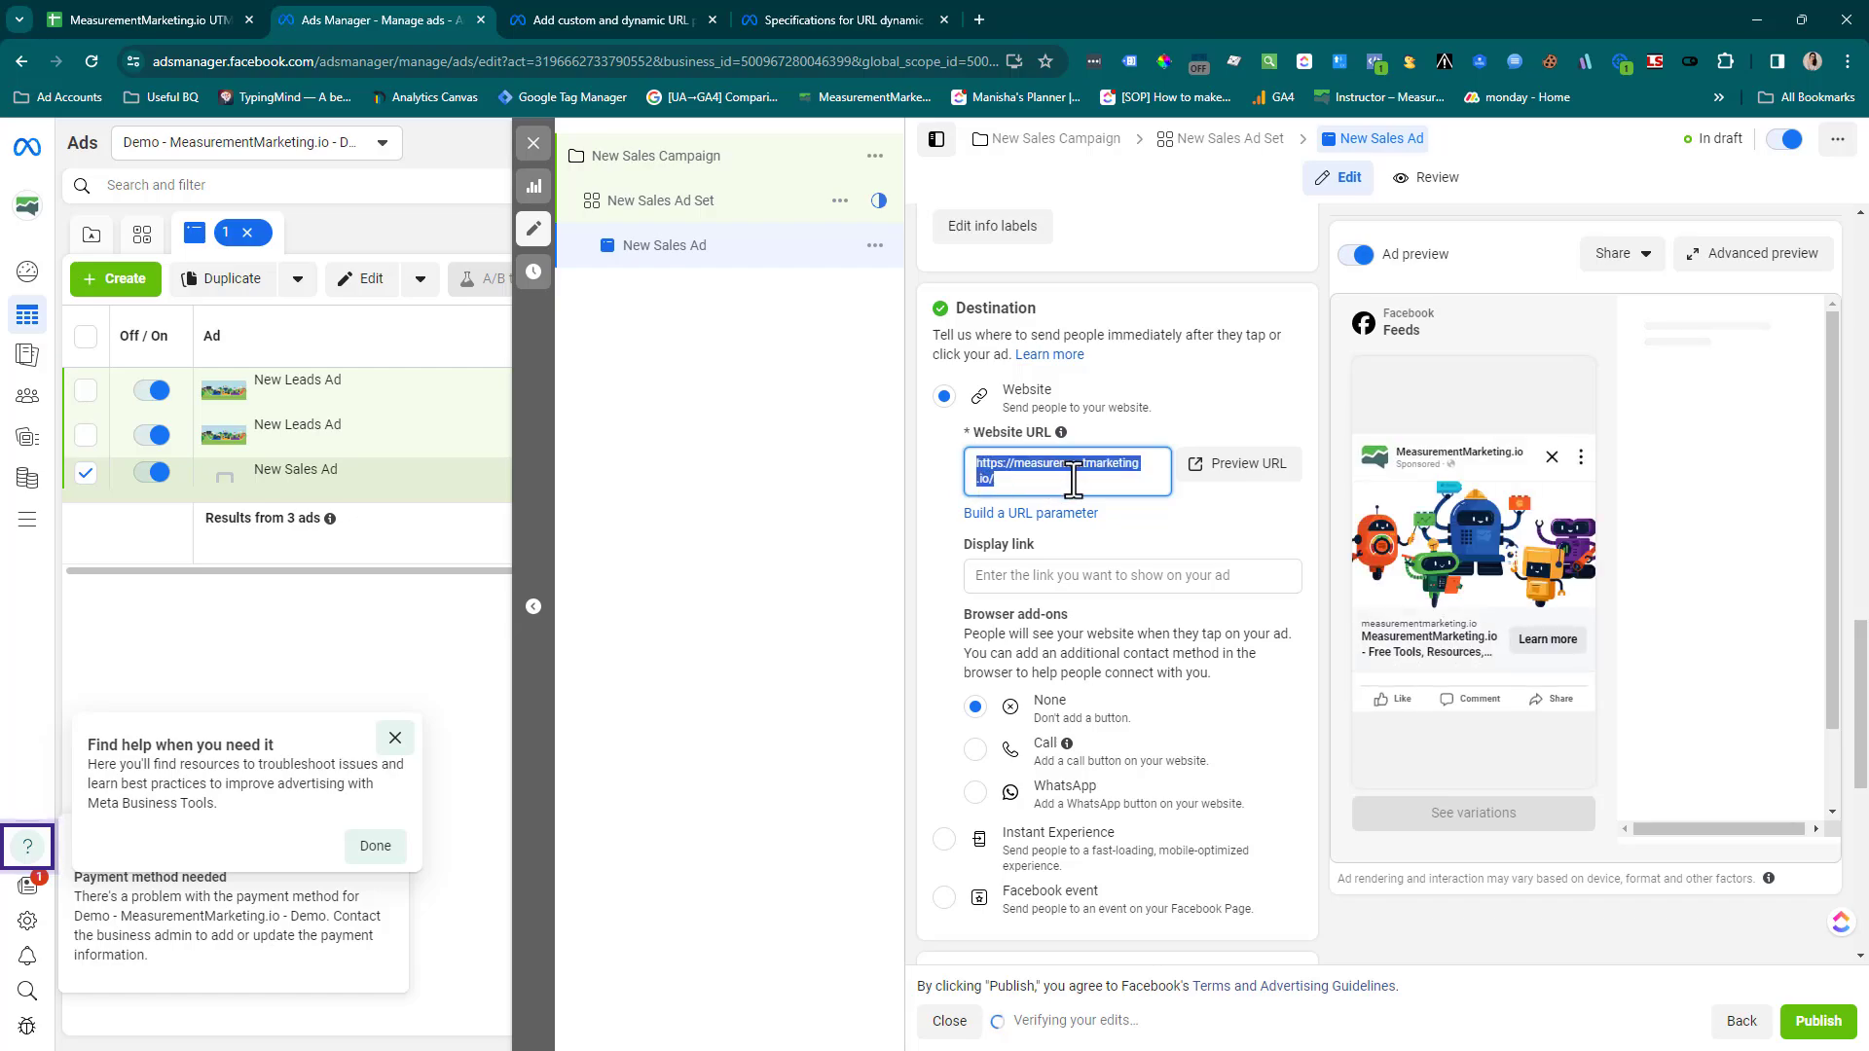
pyautogui.click(1047, 483)
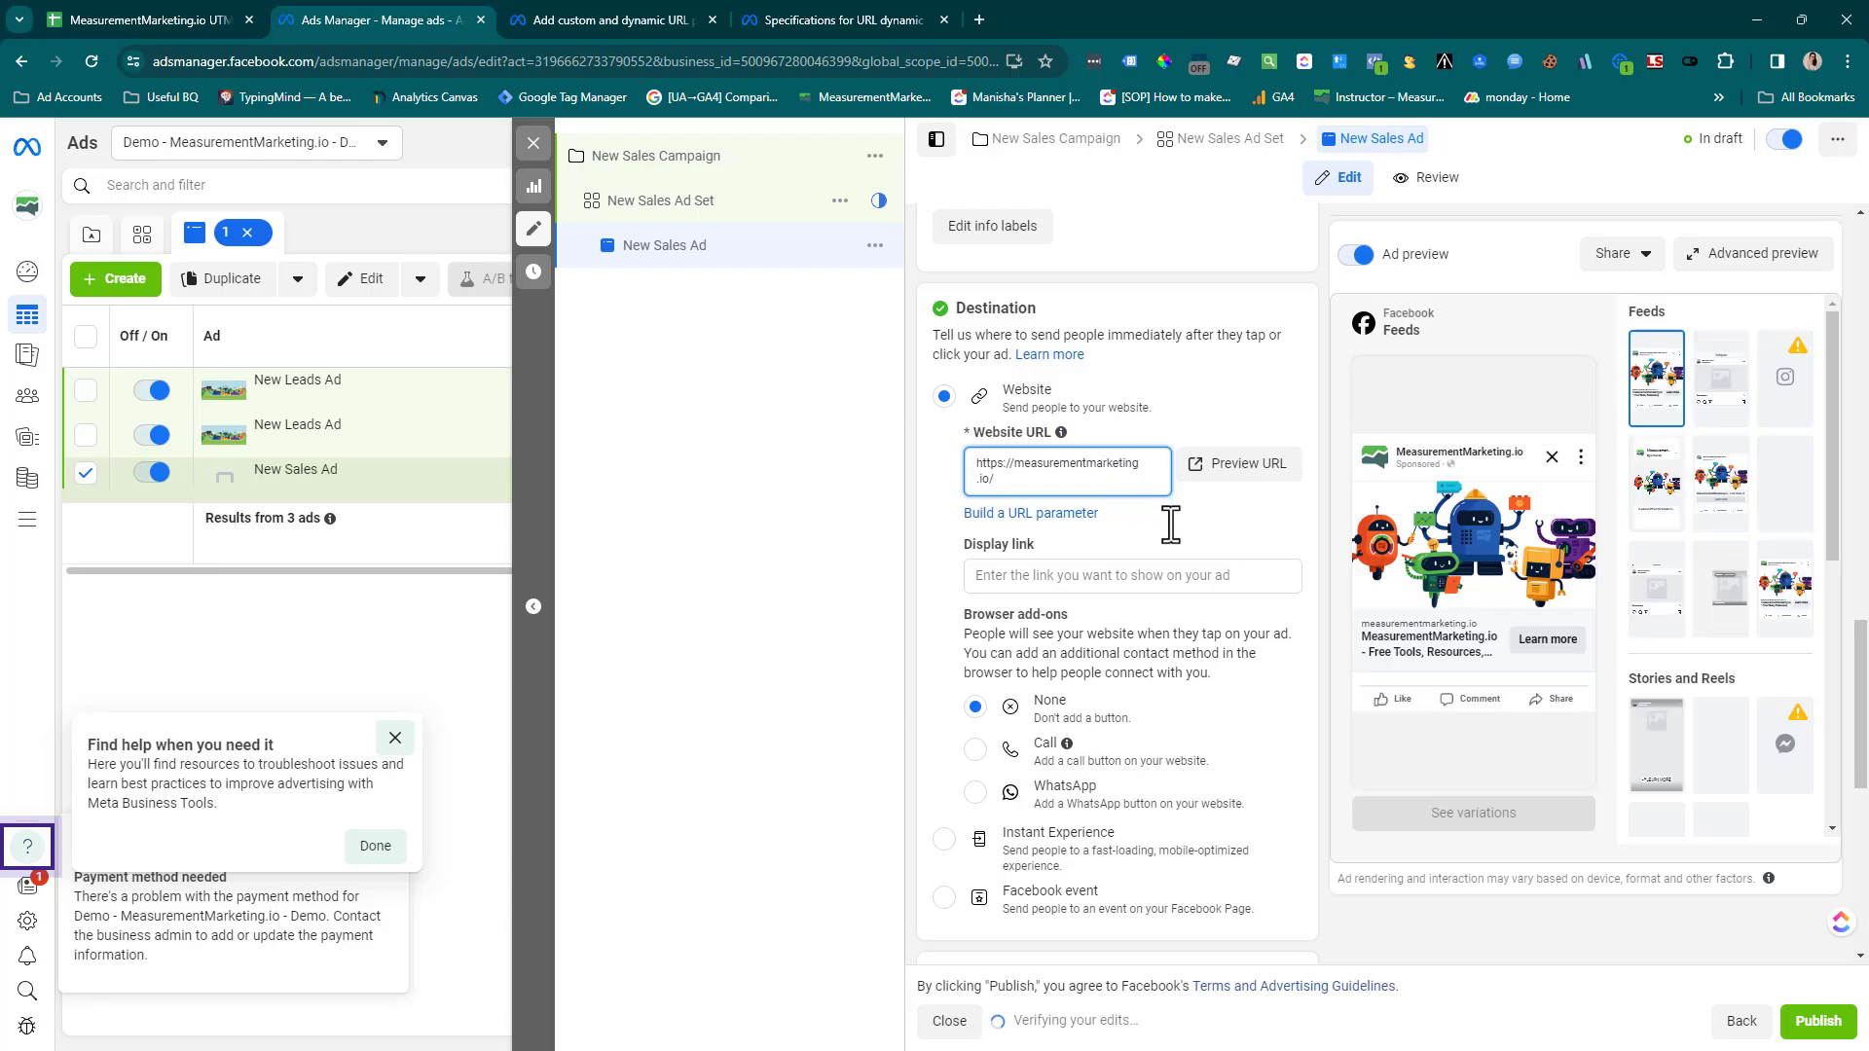
# Open the URL parameter builder in the ad's Tracking section
pyautogui.scroll(-5, 1168, 531)
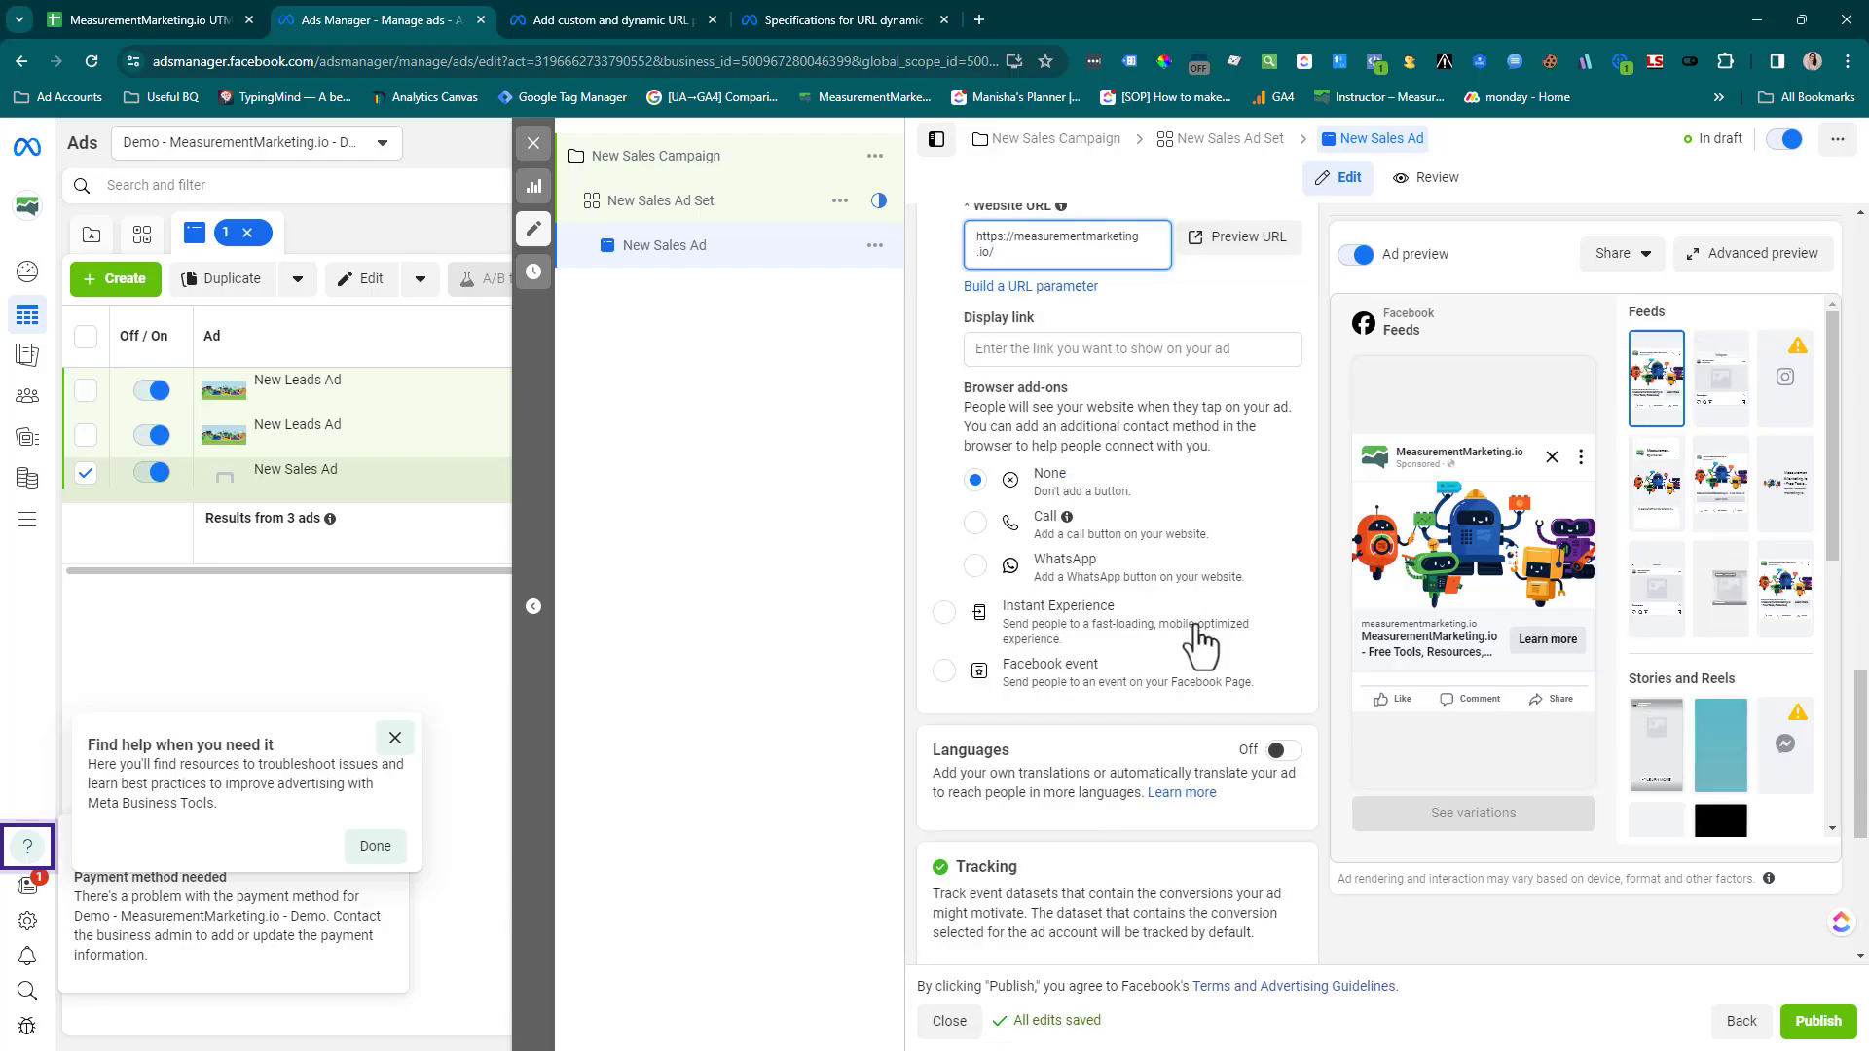
pyautogui.scroll(-3, 1196, 623)
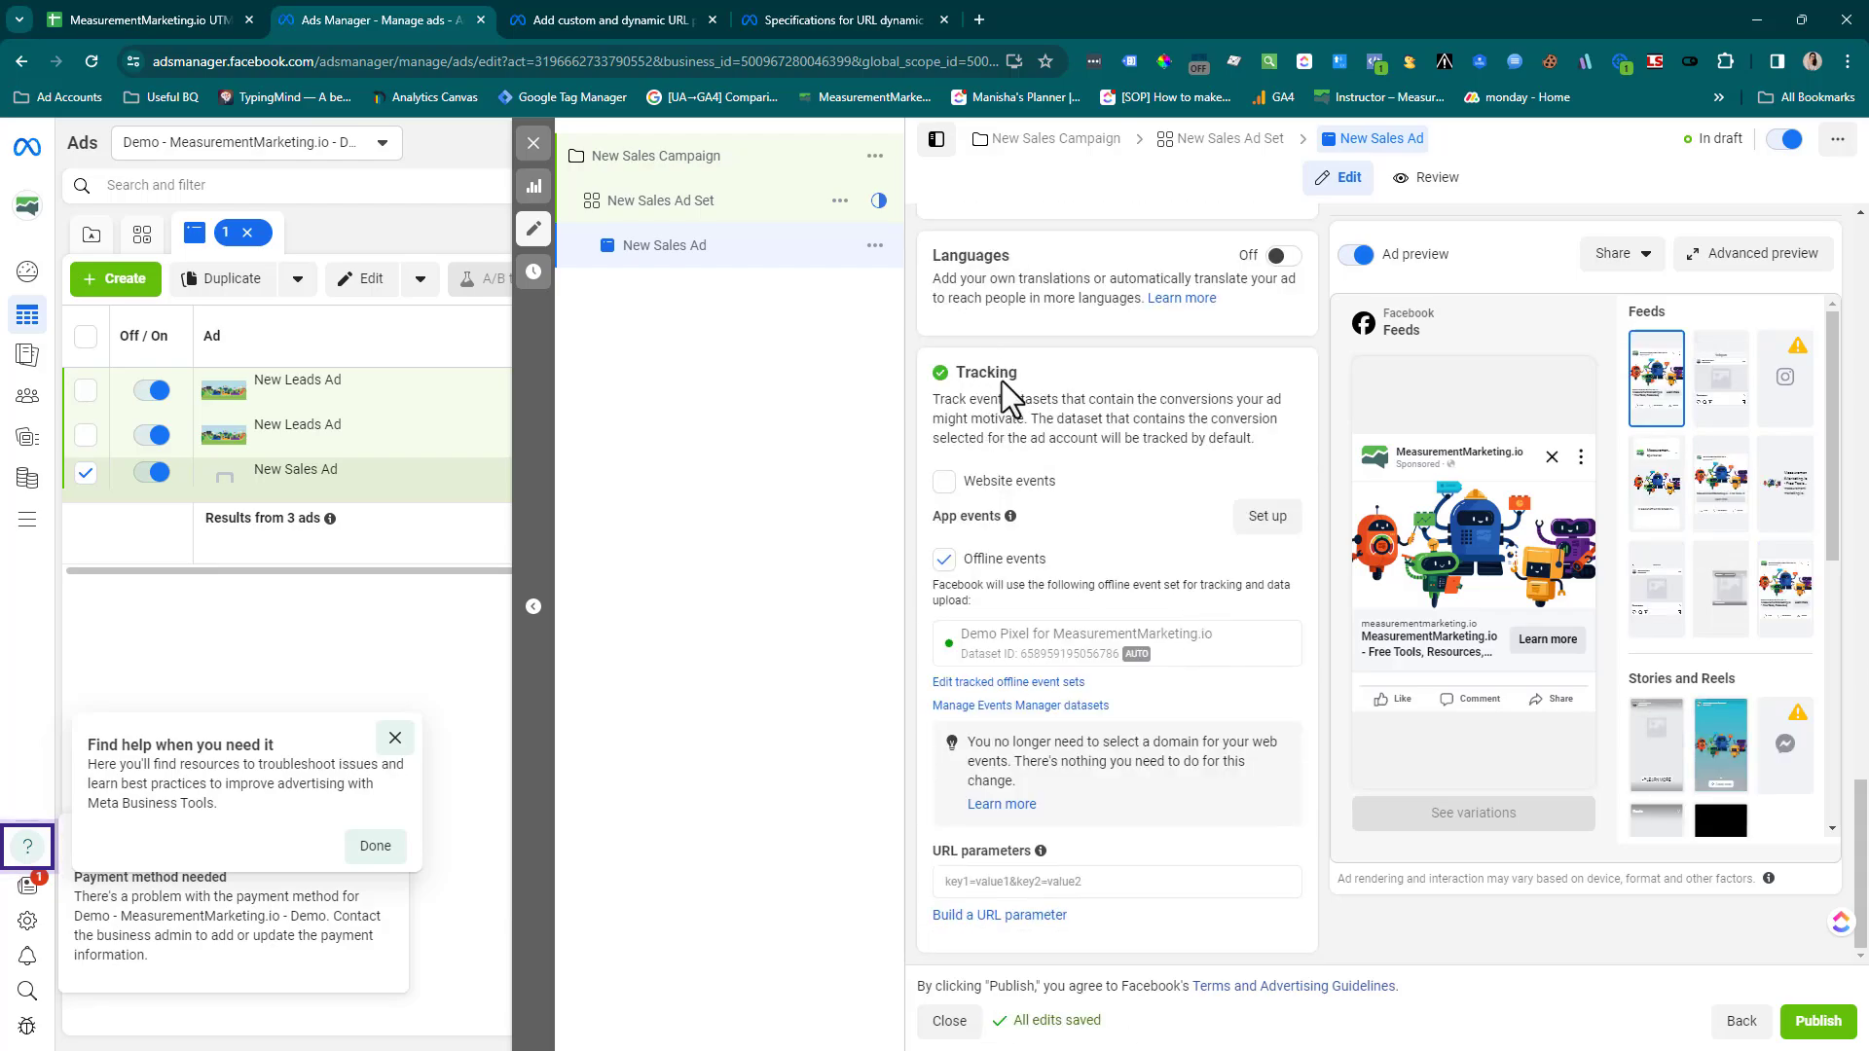
pyautogui.moveTo(1001, 382); pyautogui.dragTo(1026, 377)
pyautogui.click(1030, 376)
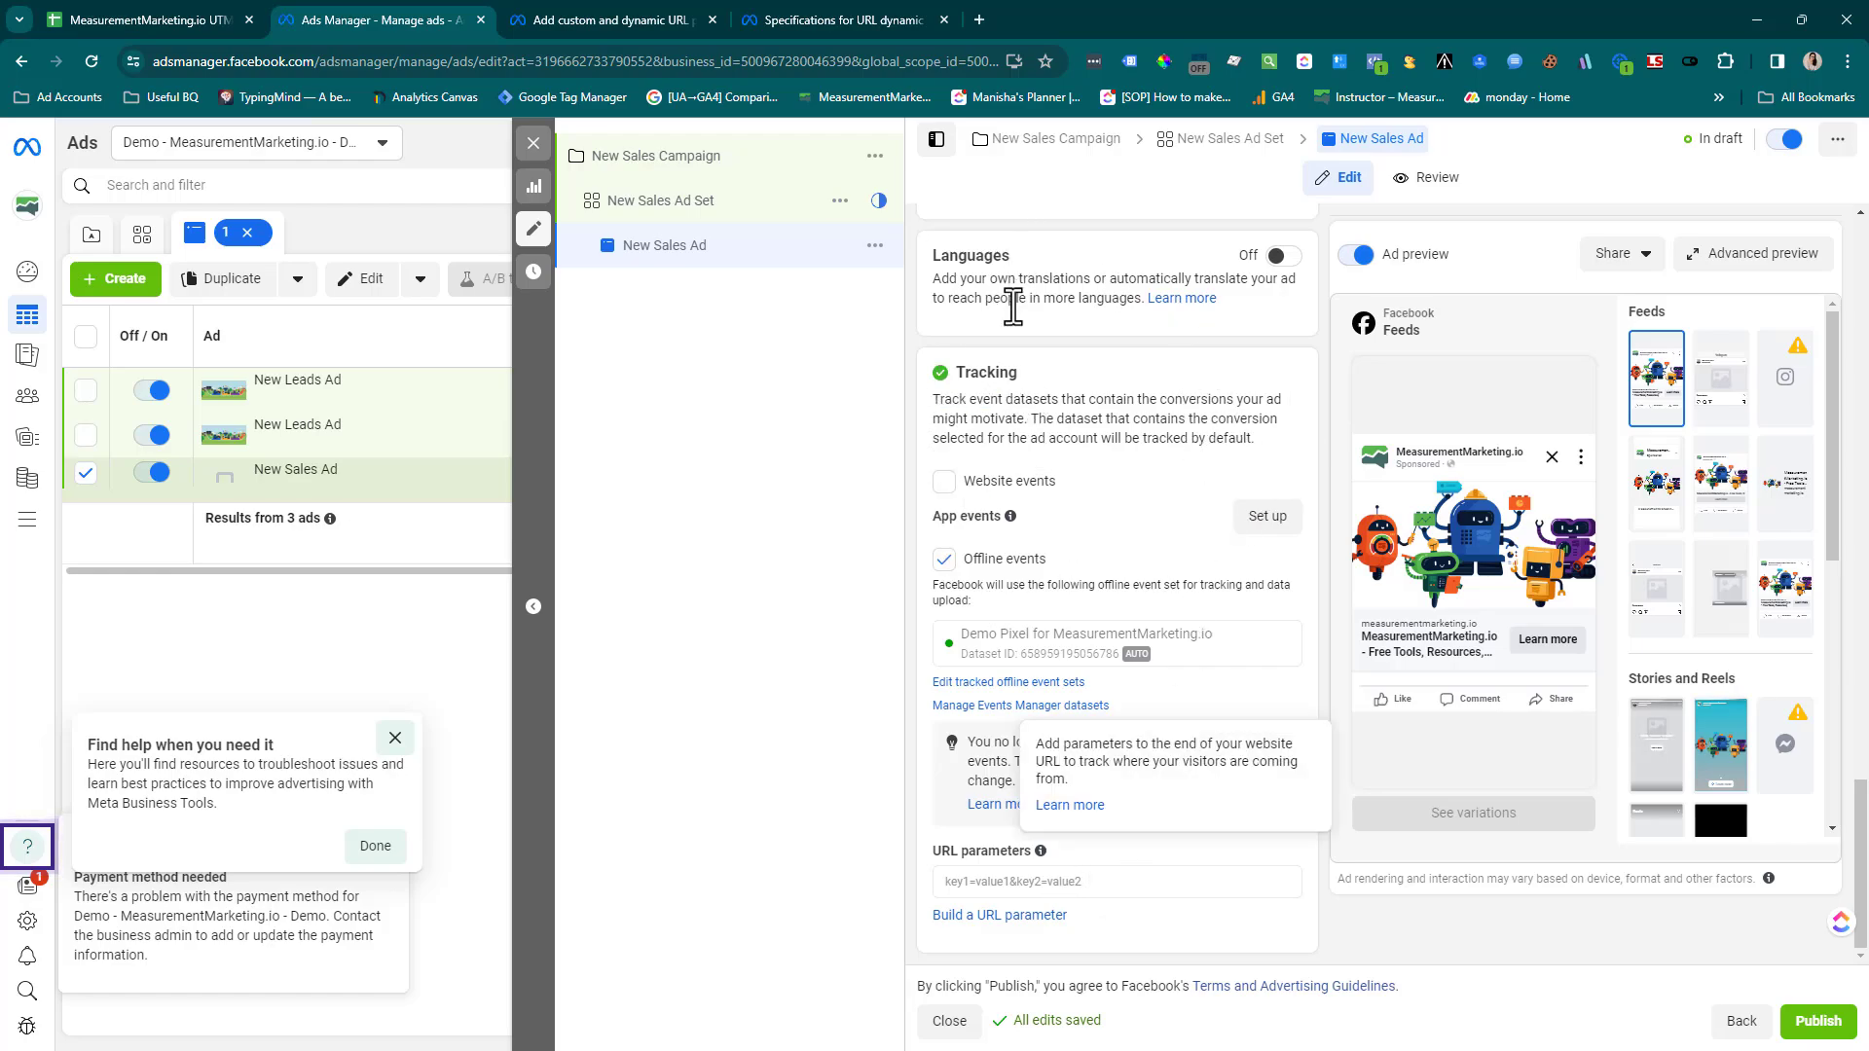
pyautogui.moveTo(940, 858); pyautogui.dragTo(1005, 860)
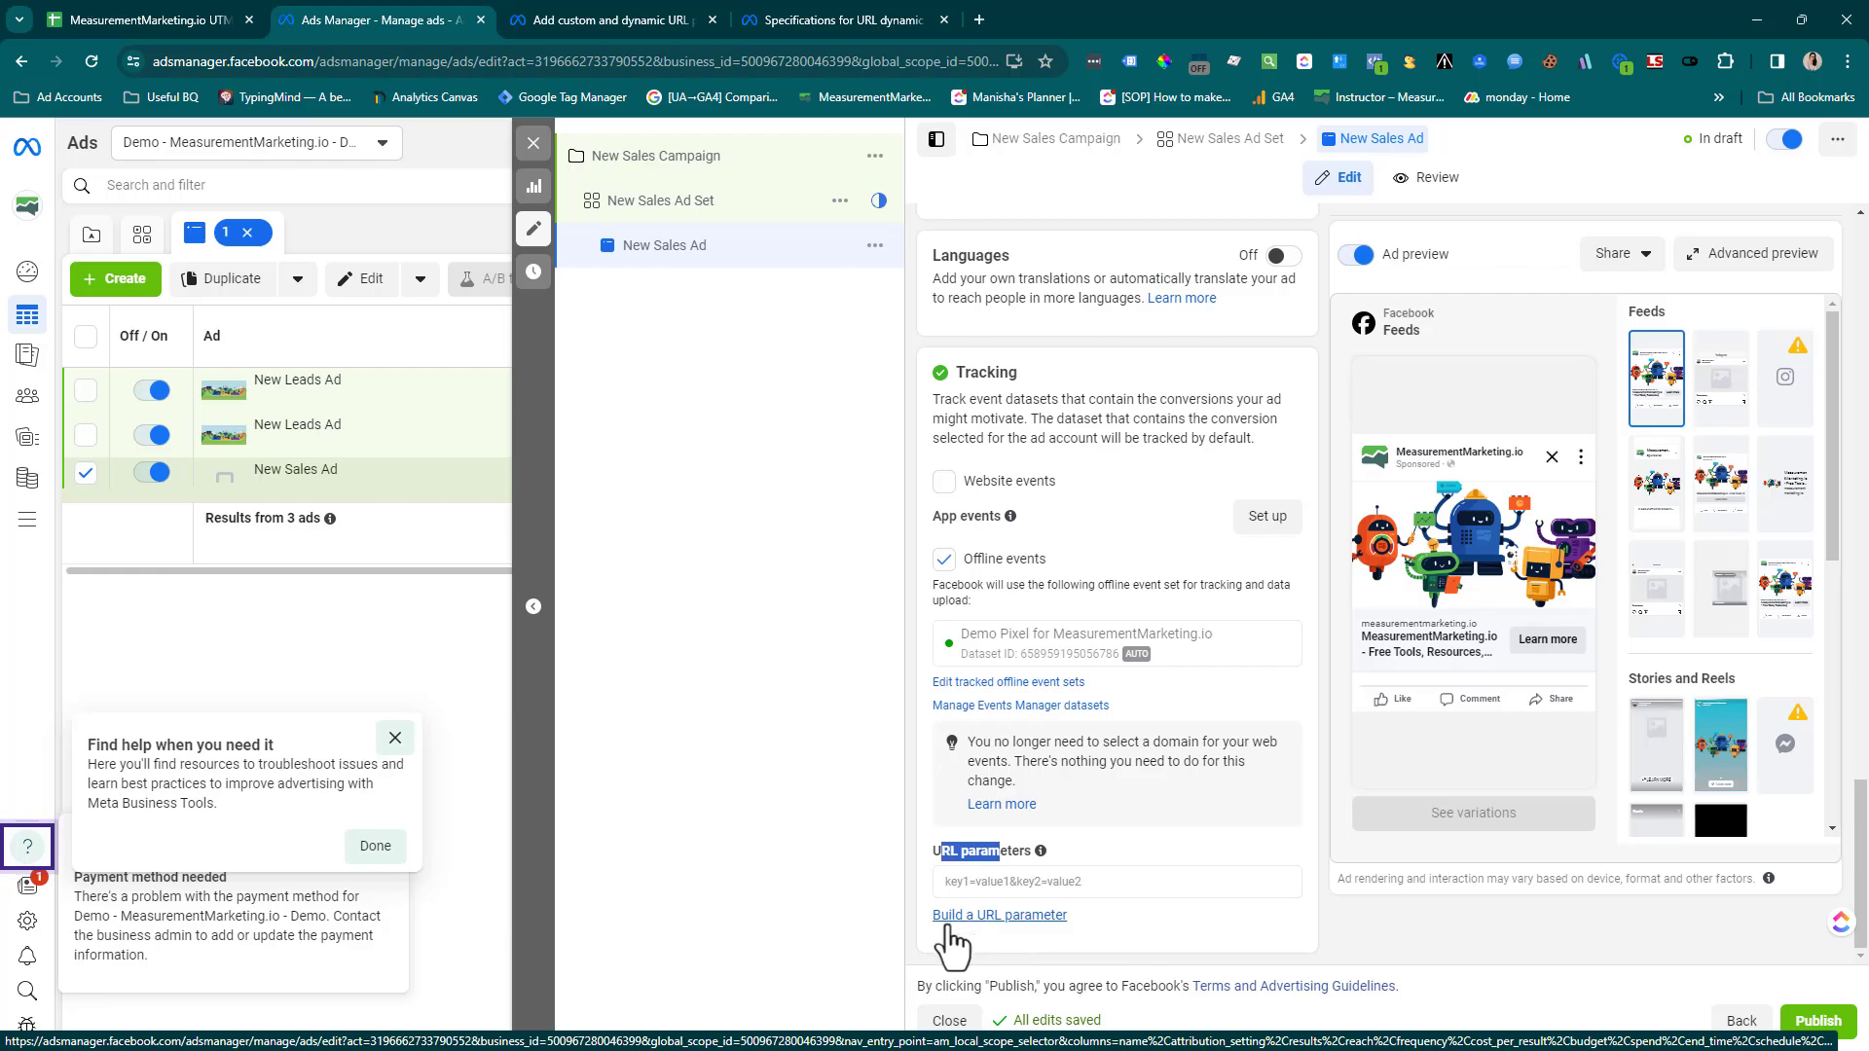
pyautogui.click(999, 920)
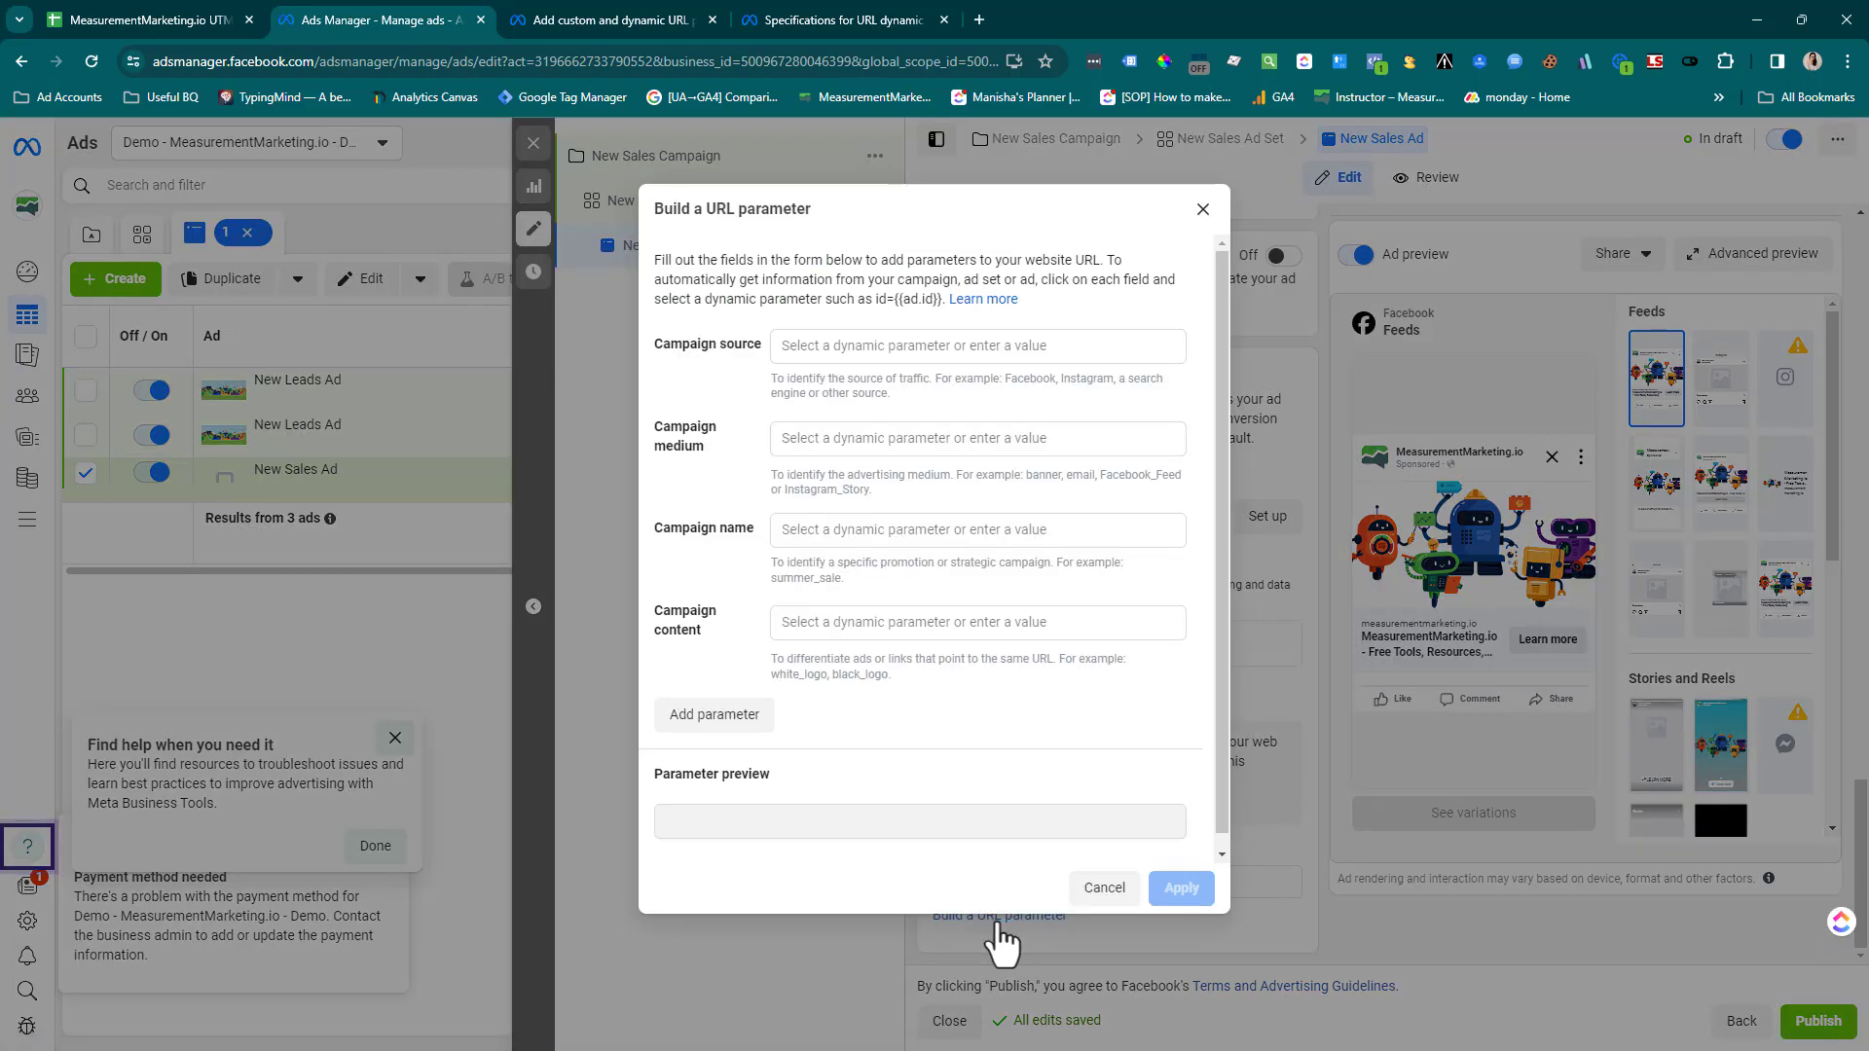
# Copy the row 7 Source value "facebook" from the UTM Builder sheet into the campaign source parameter in Ads Manager
pyautogui.click(856, 347)
pyautogui.click(918, 292)
pyautogui.click(193, 28)
pyautogui.click(406, 20)
pyautogui.click(171, 13)
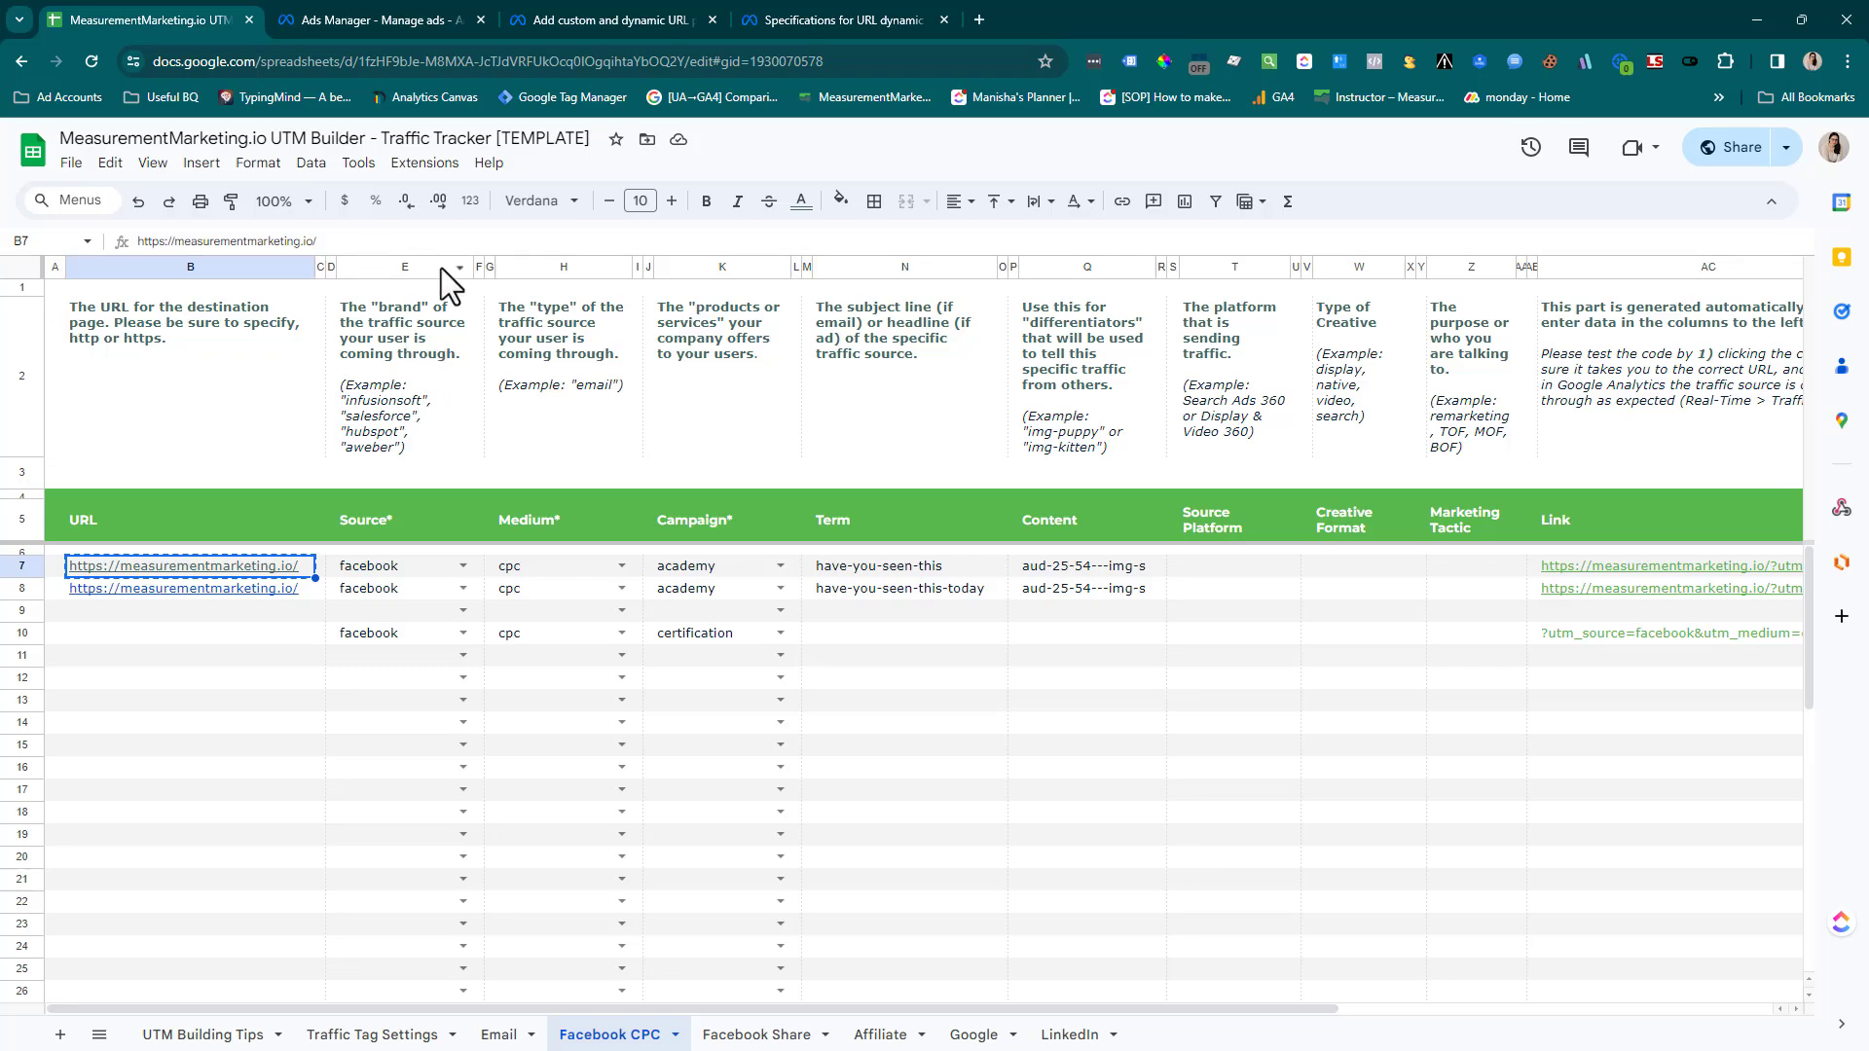
pyautogui.click(389, 567)
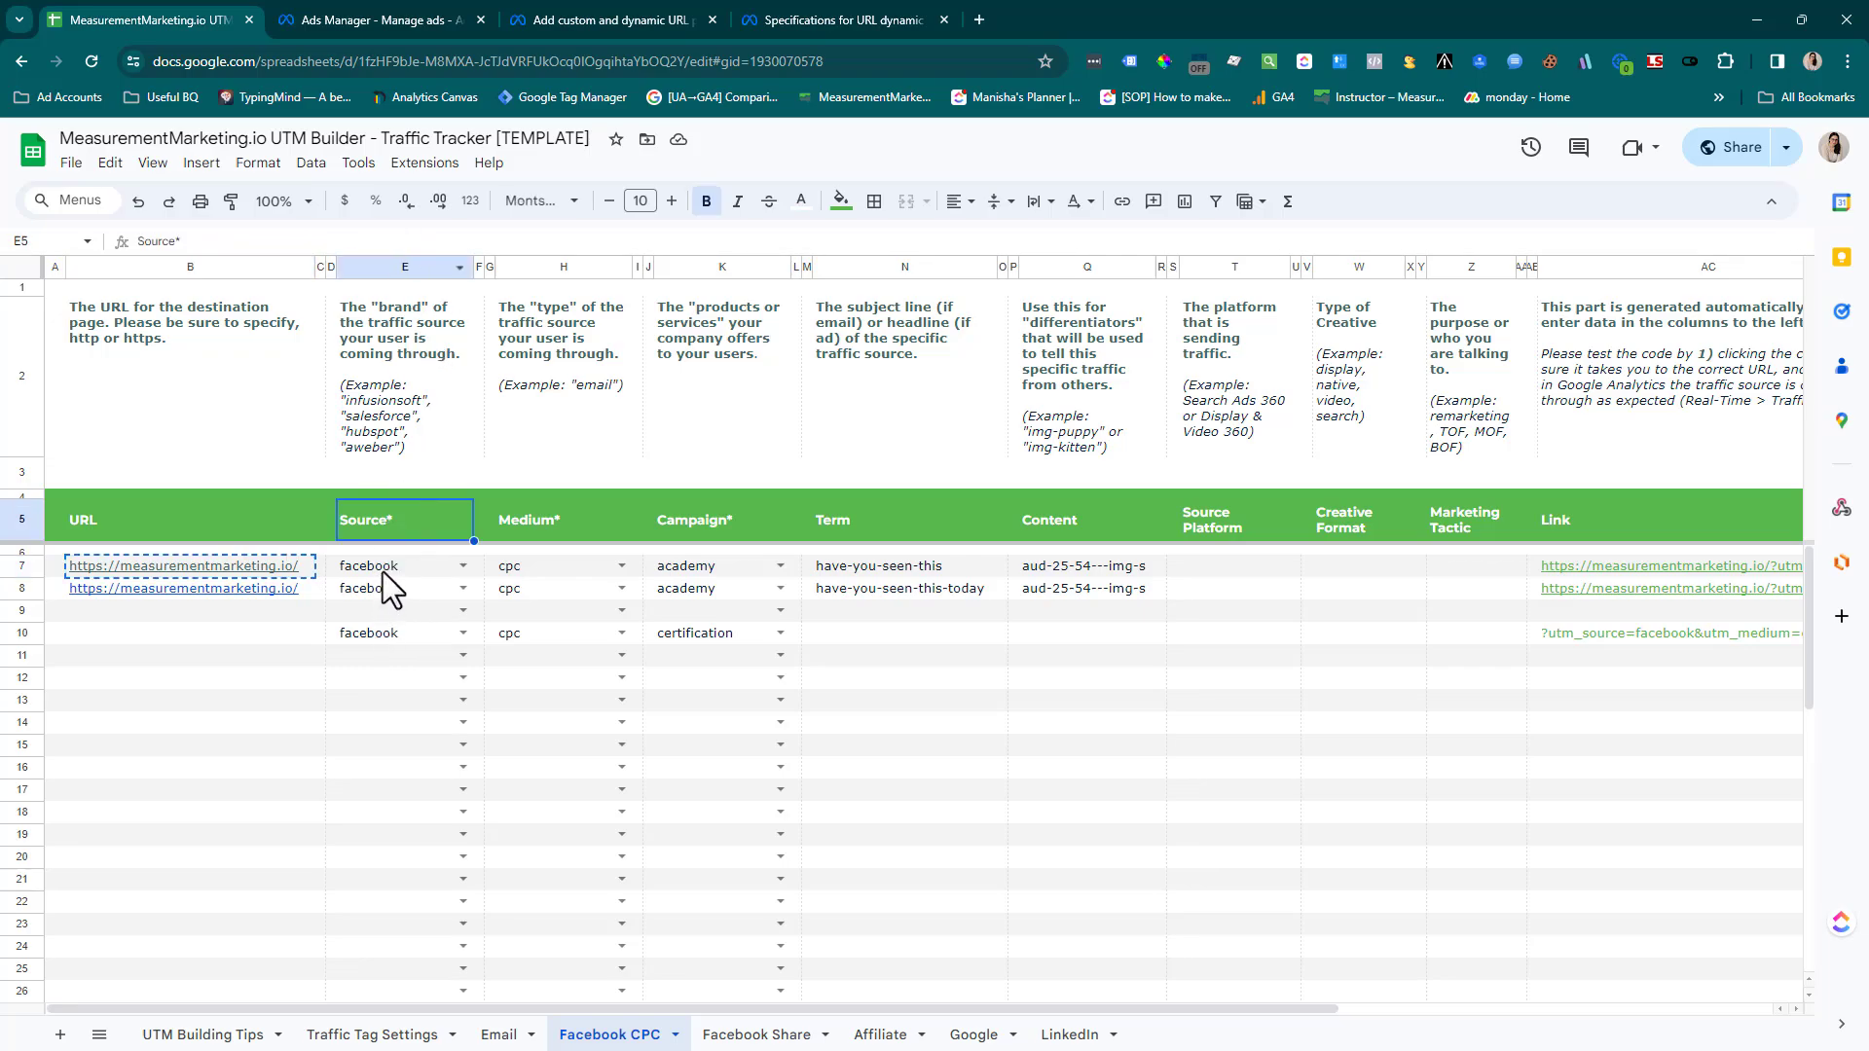
pyautogui.hotkey('ctrl', 'c')
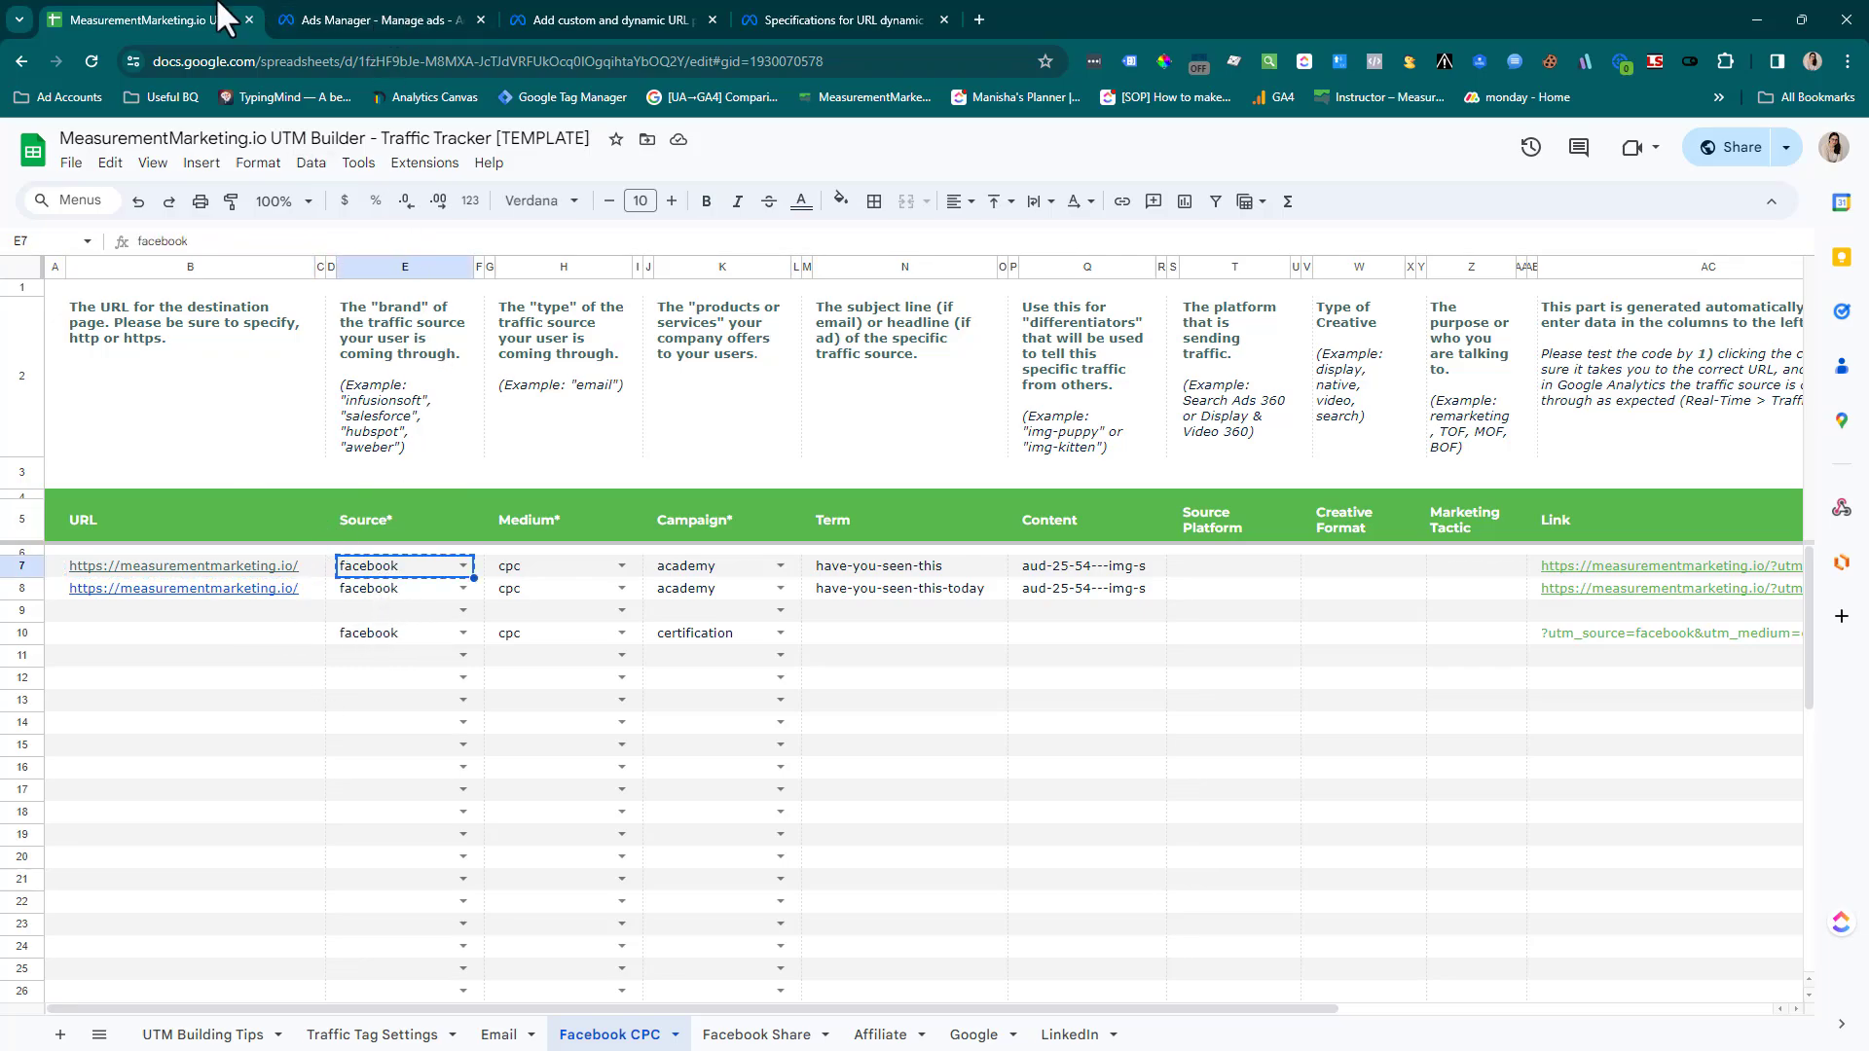
pyautogui.click(313, 21)
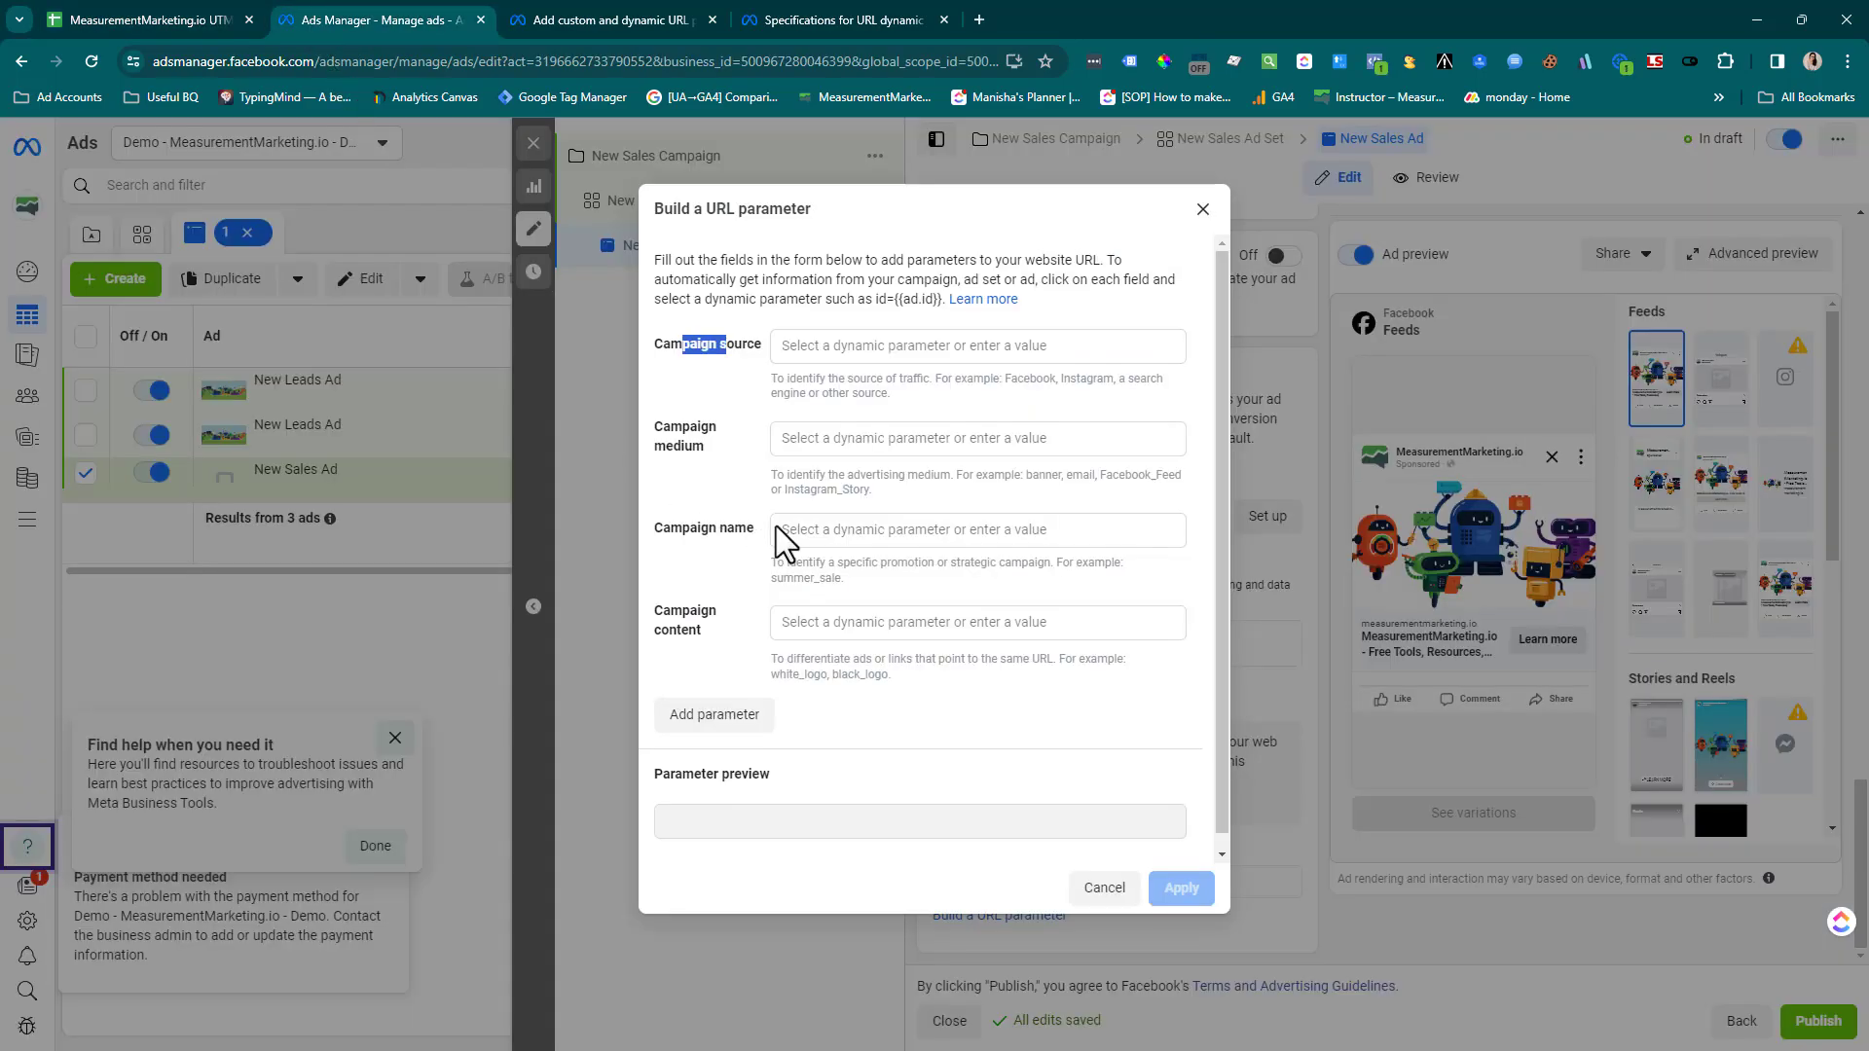
pyautogui.click(832, 348)
pyautogui.hotkey('ctrl', 'v')
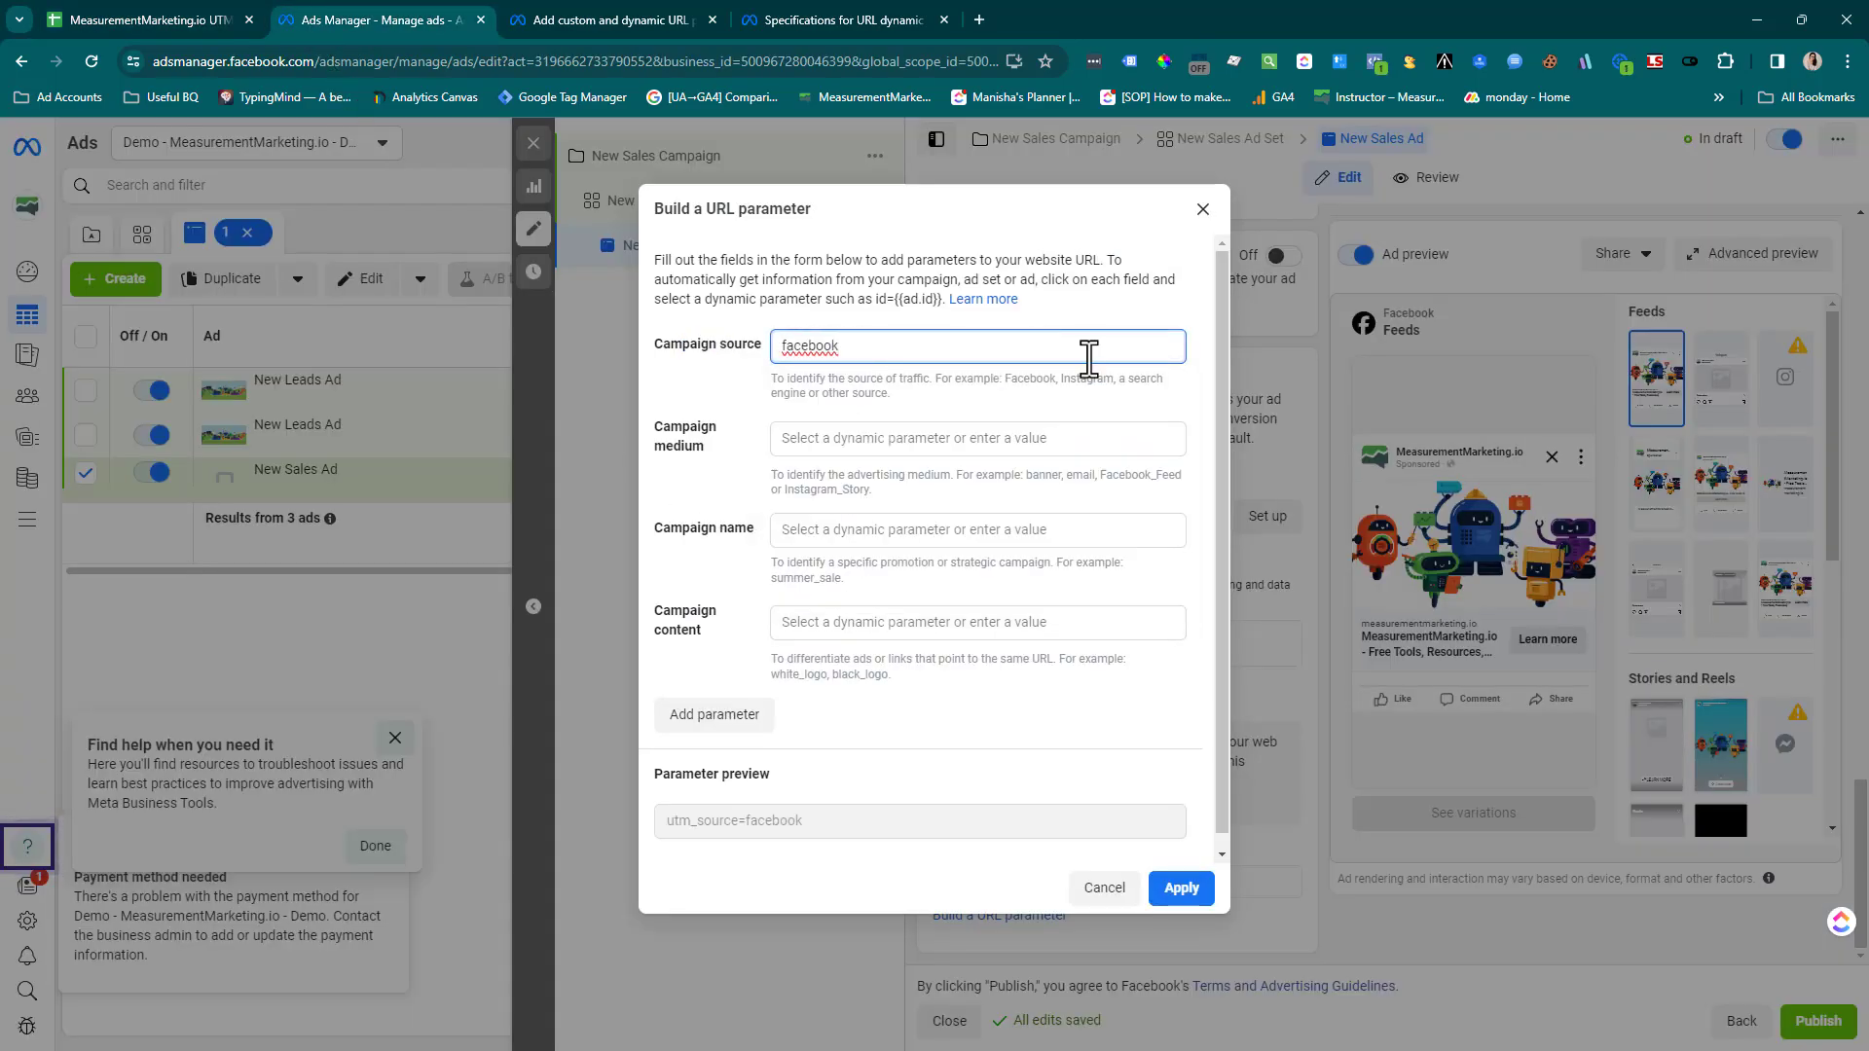
# Look up the row 7 Medium in the UTM Builder sheet and set the campaign medium in Ads Manager to "cpc"
pyautogui.click(142, 13)
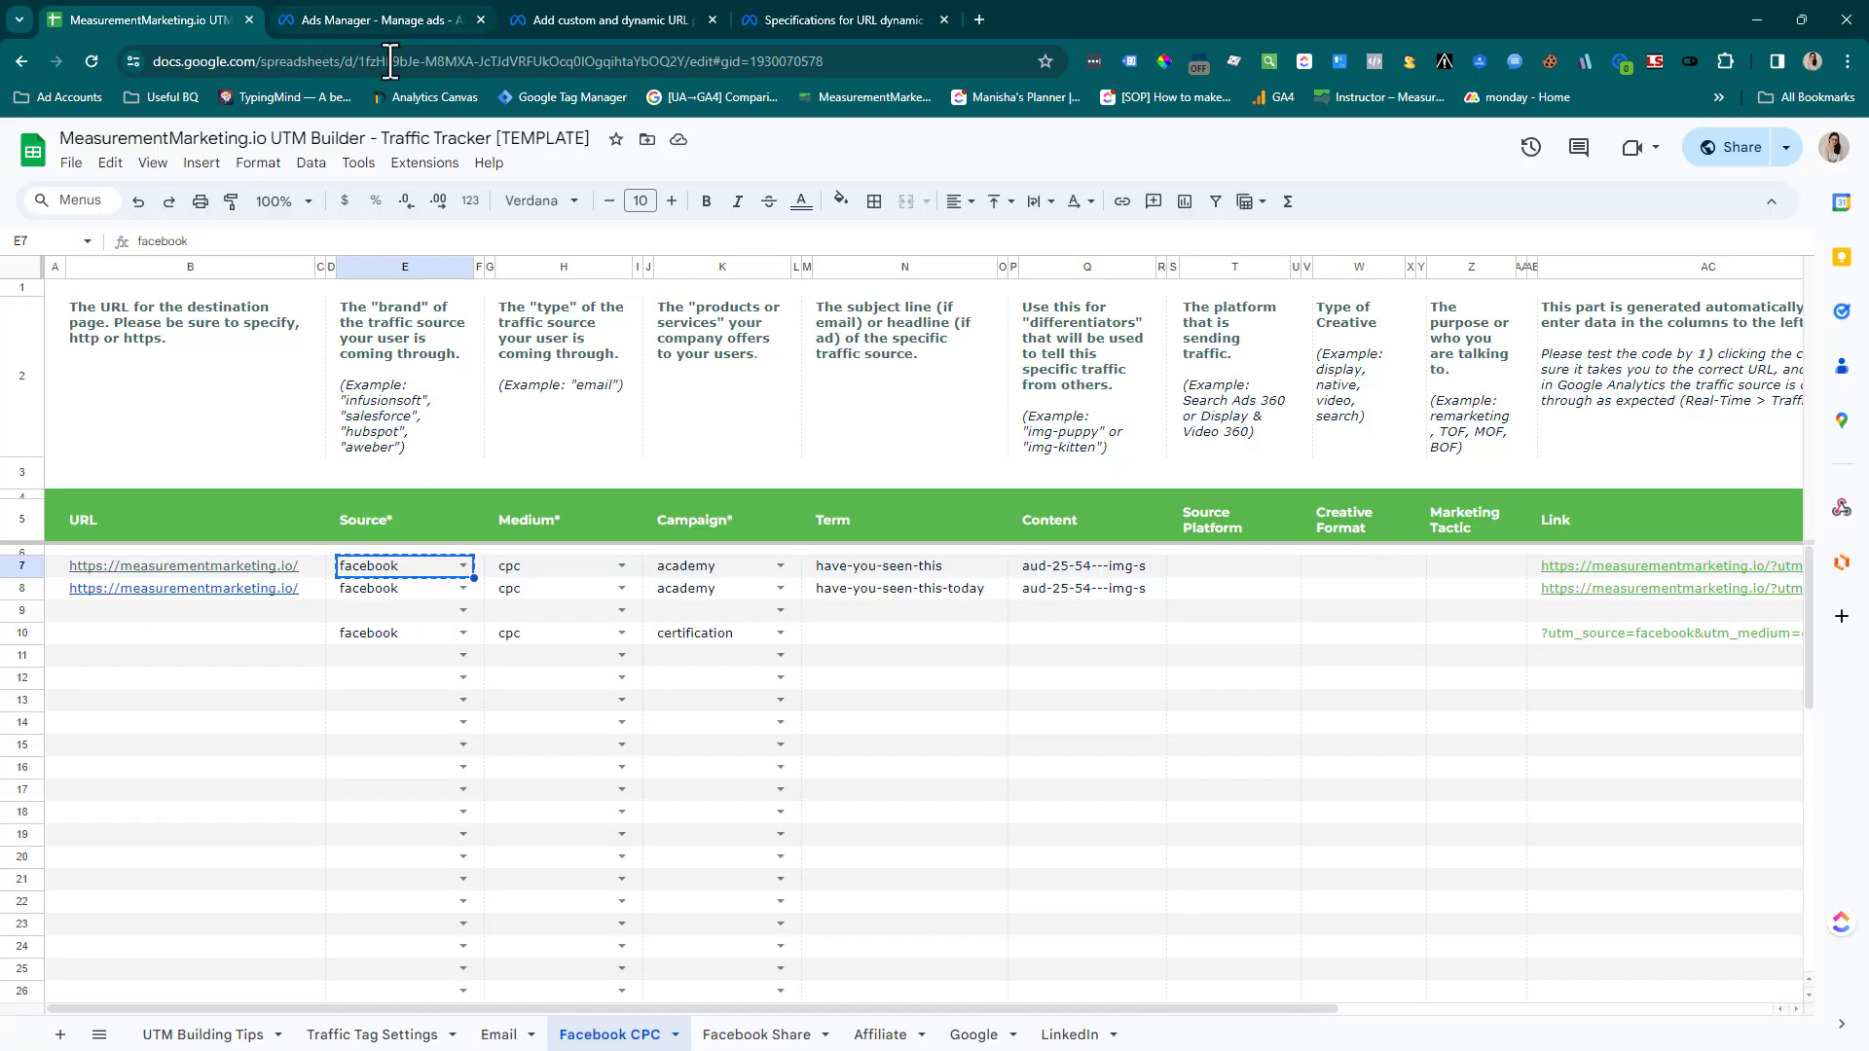
pyautogui.click(515, 569)
pyautogui.hotkey('ctrl', 'c')
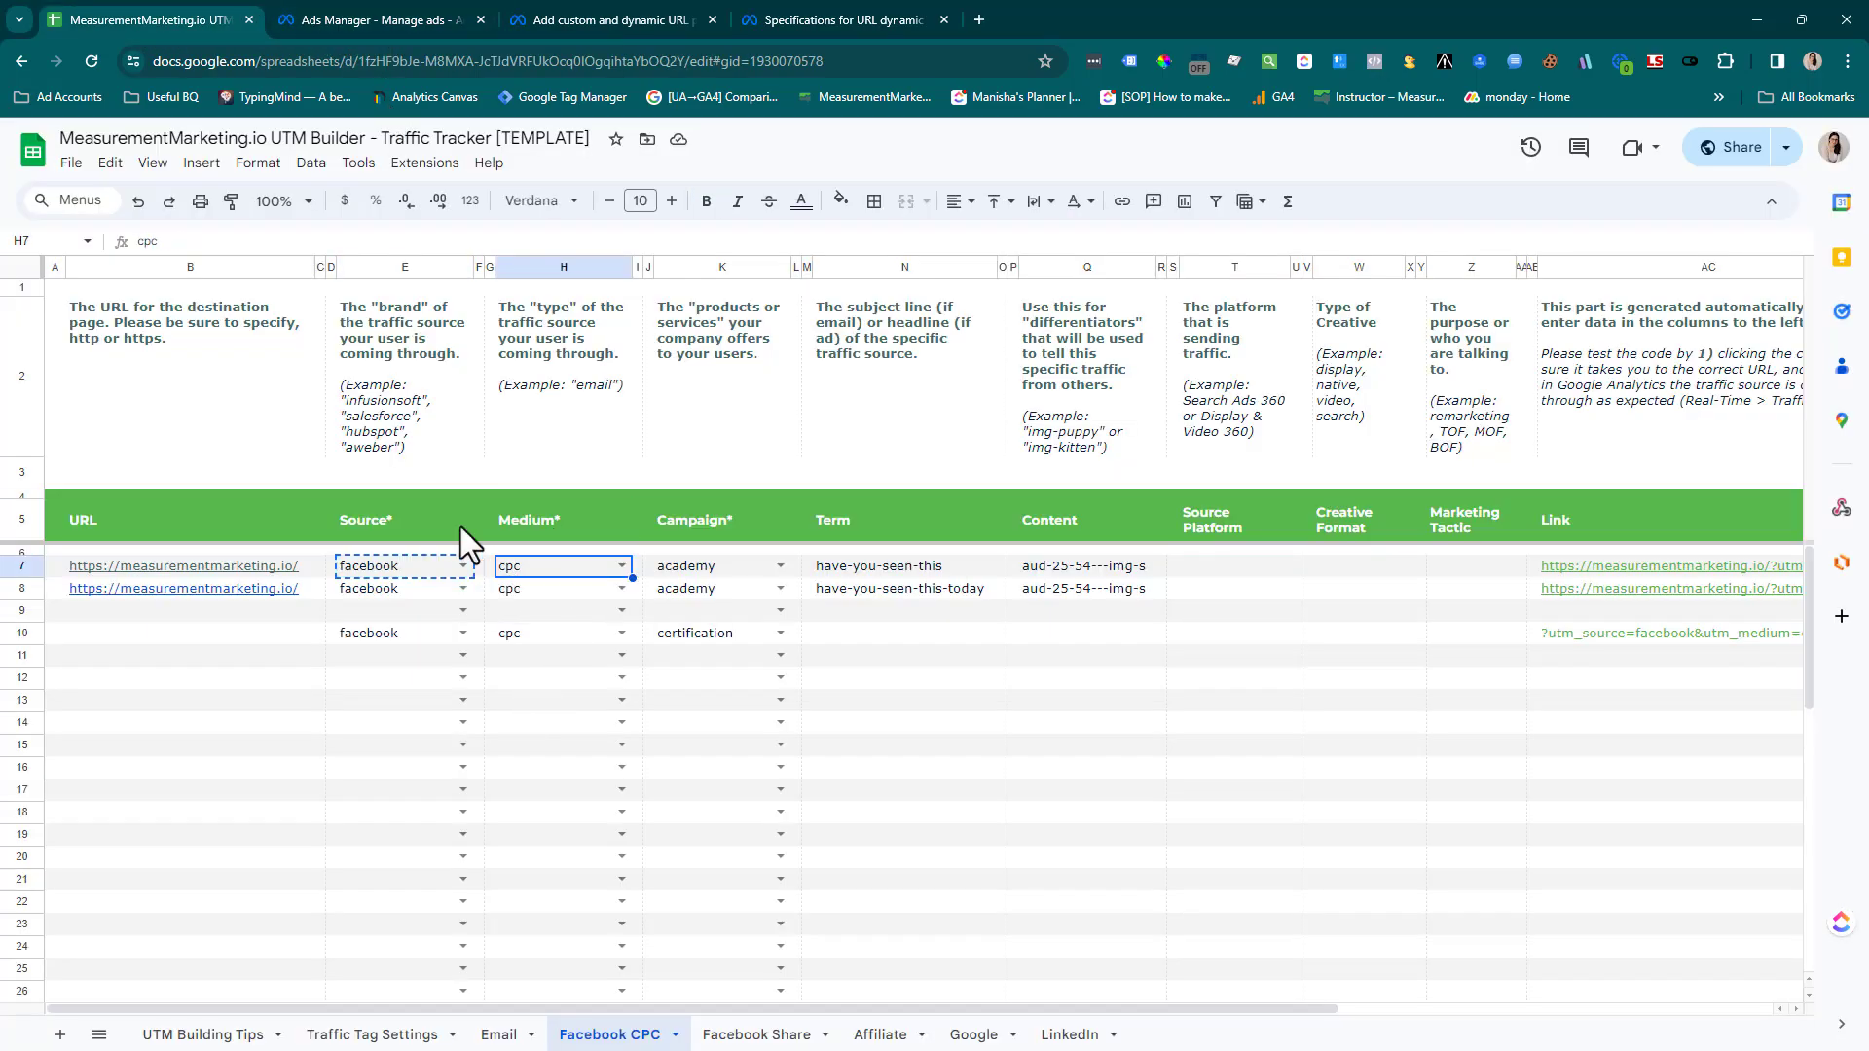
pyautogui.click(355, 19)
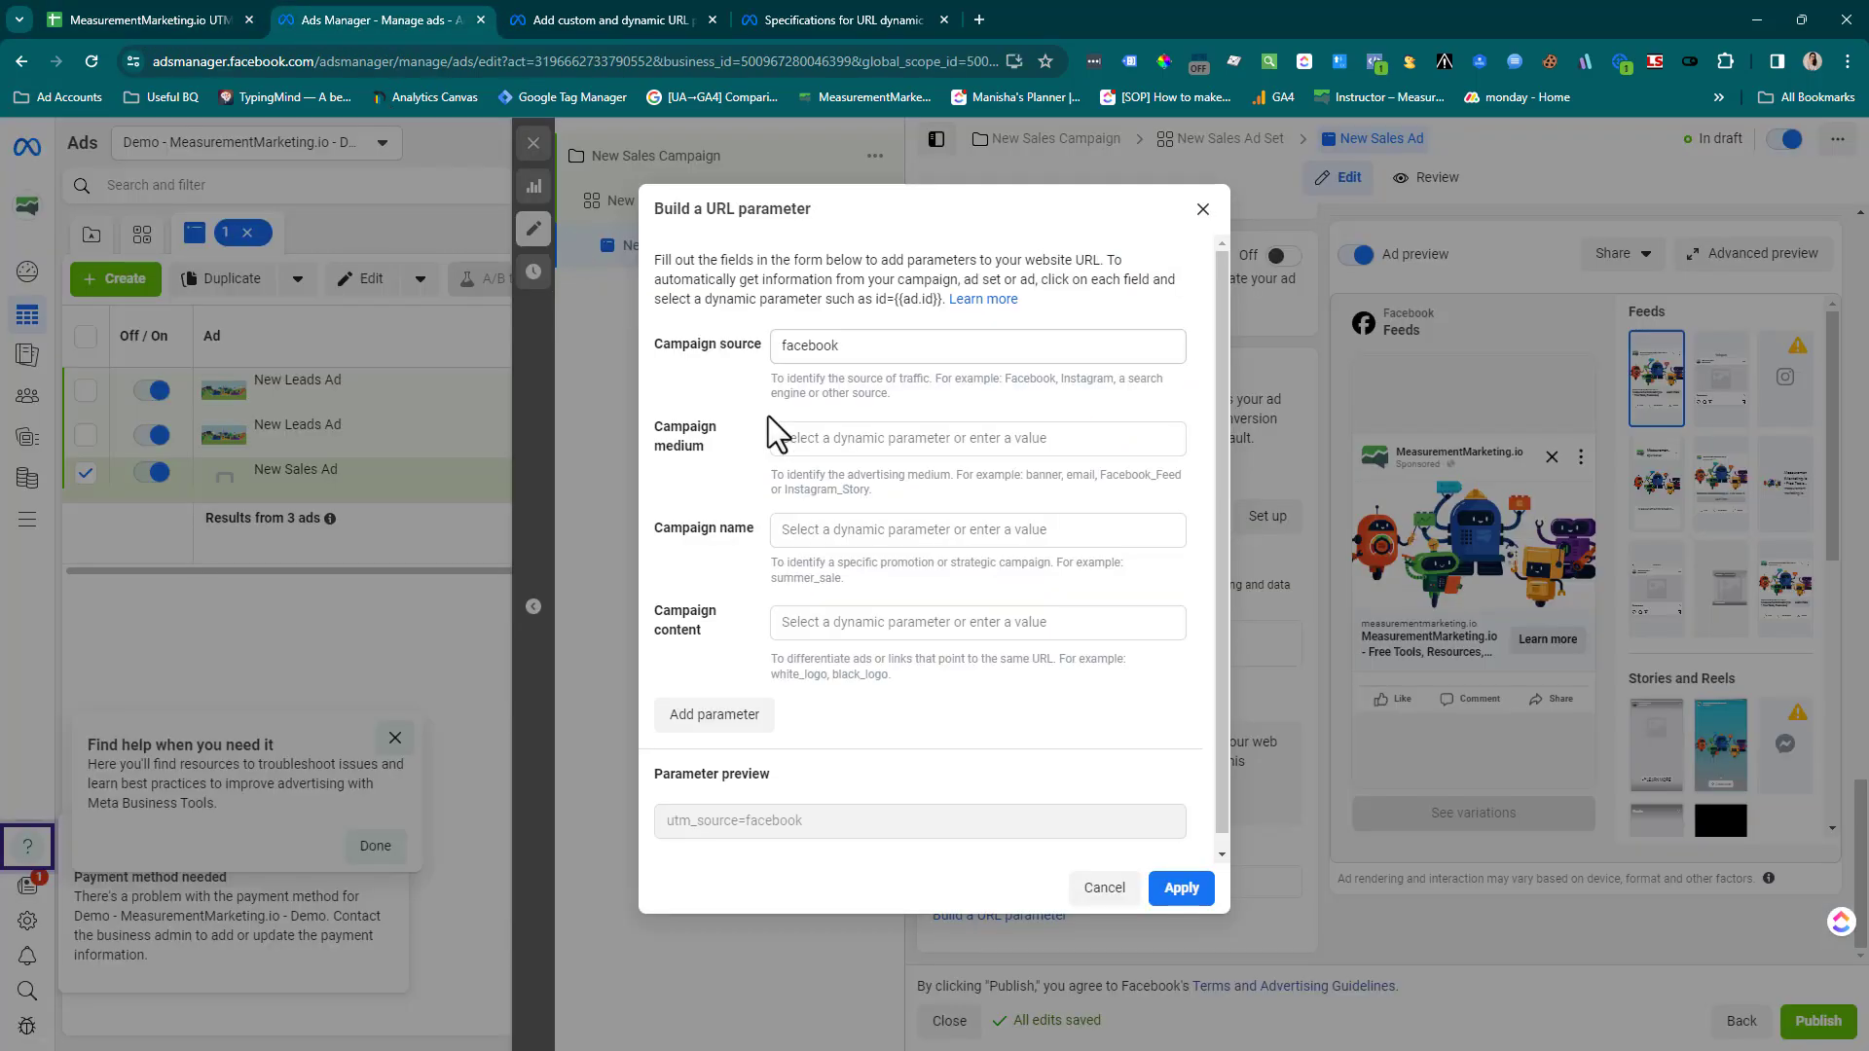
pyautogui.click(820, 438)
pyautogui.write('cpc')
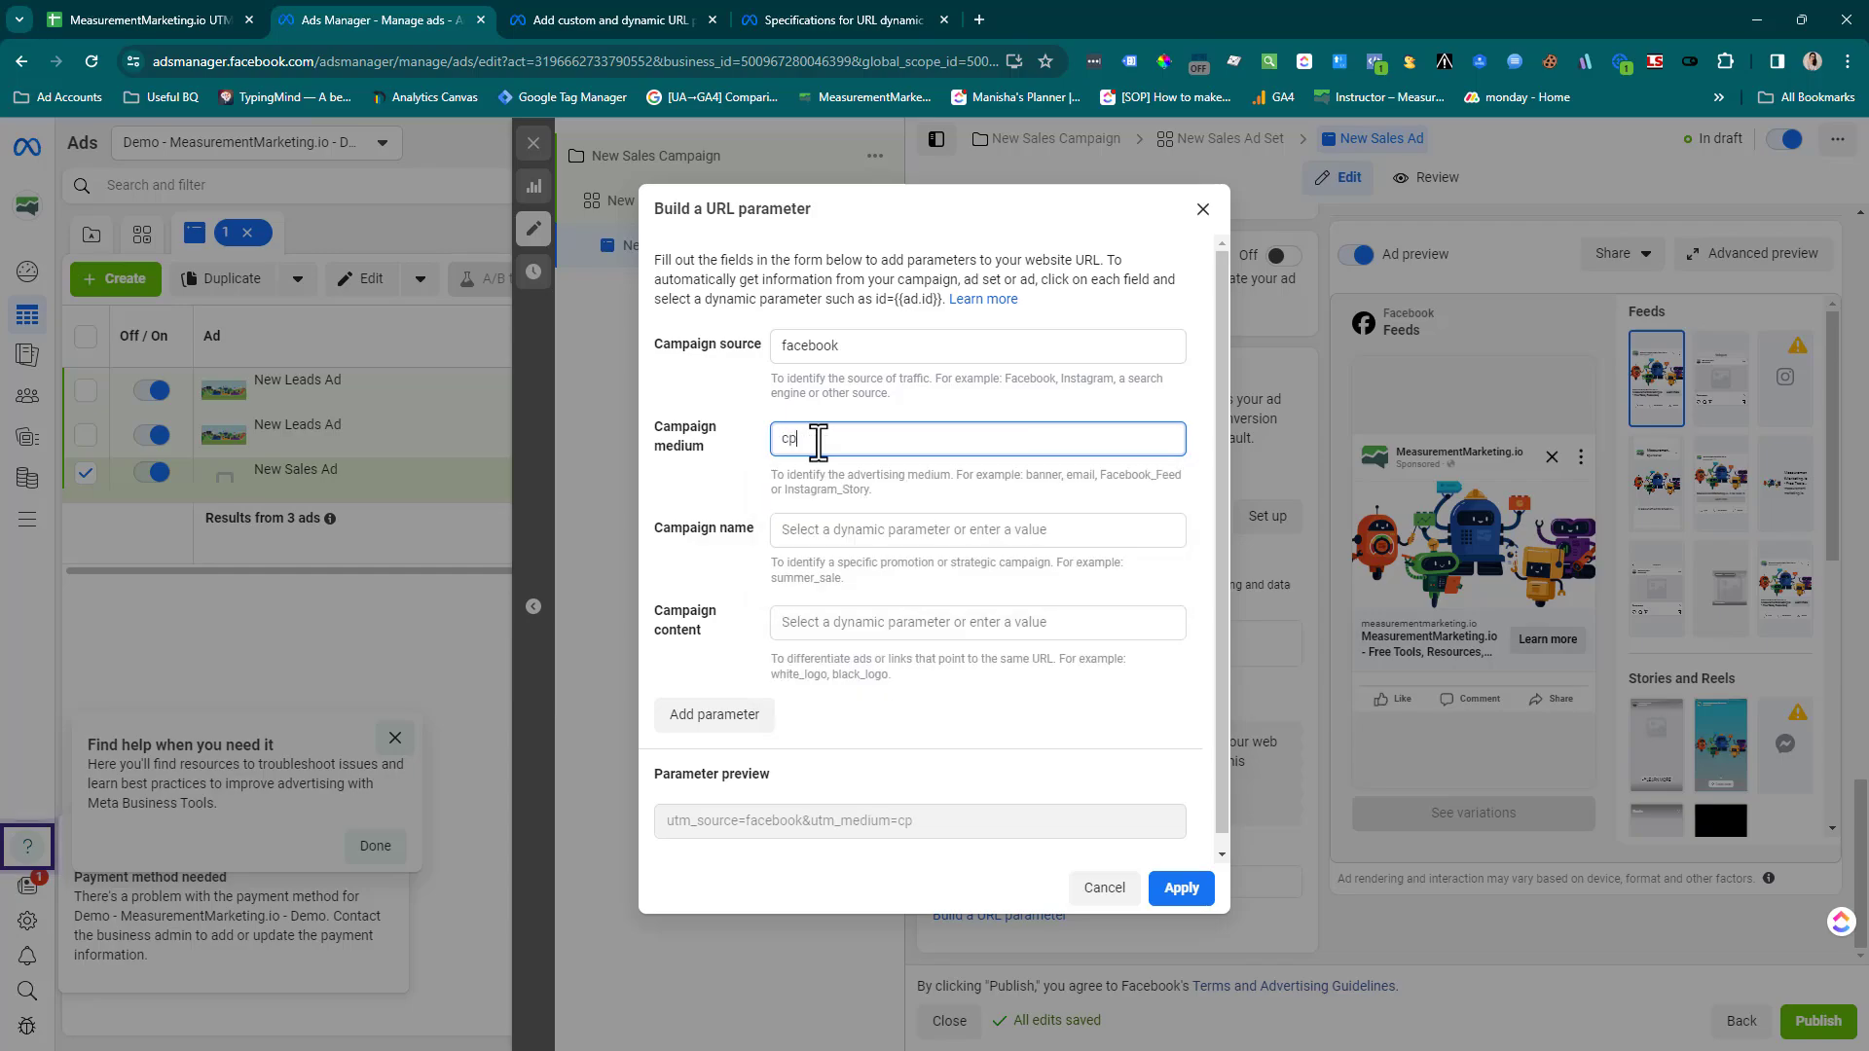
pyautogui.click(728, 476)
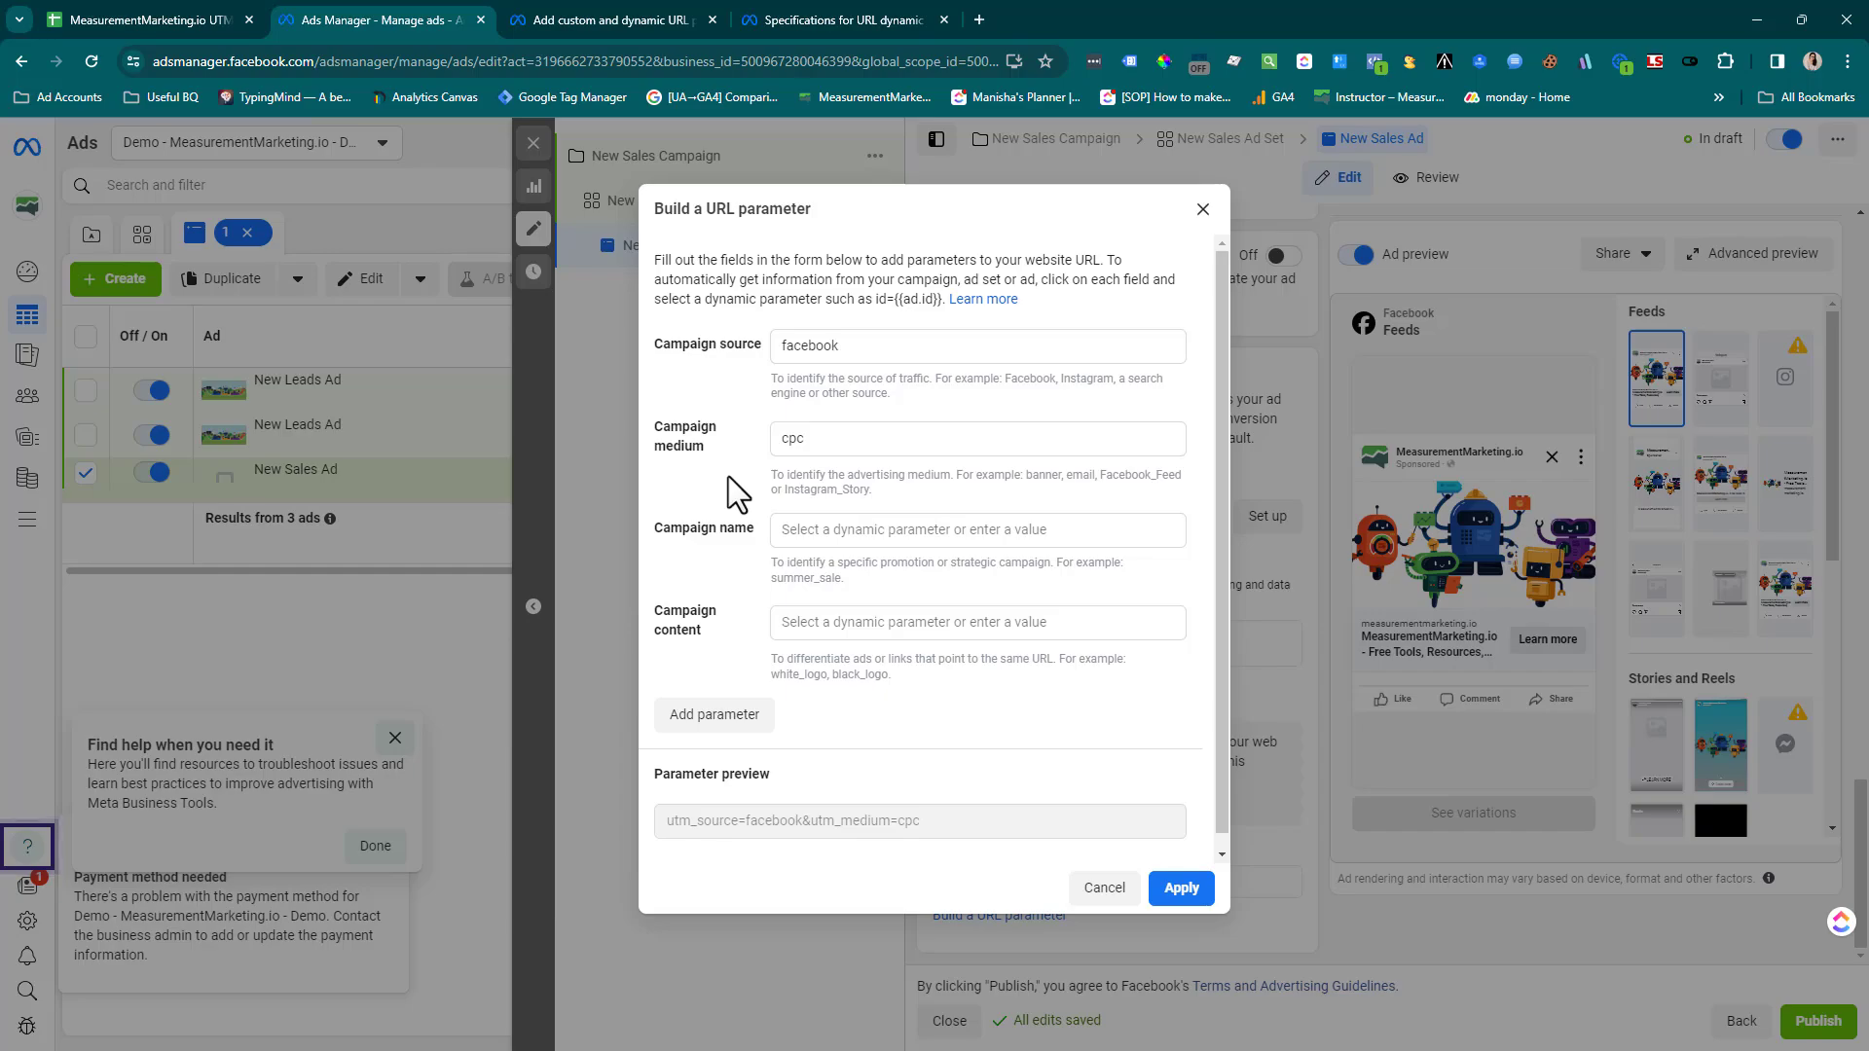
# Copy the row 7 Campaign value "academy" from the UTM Builder sheet into the campaign name parameter in Ads Manager
pyautogui.click(796, 527)
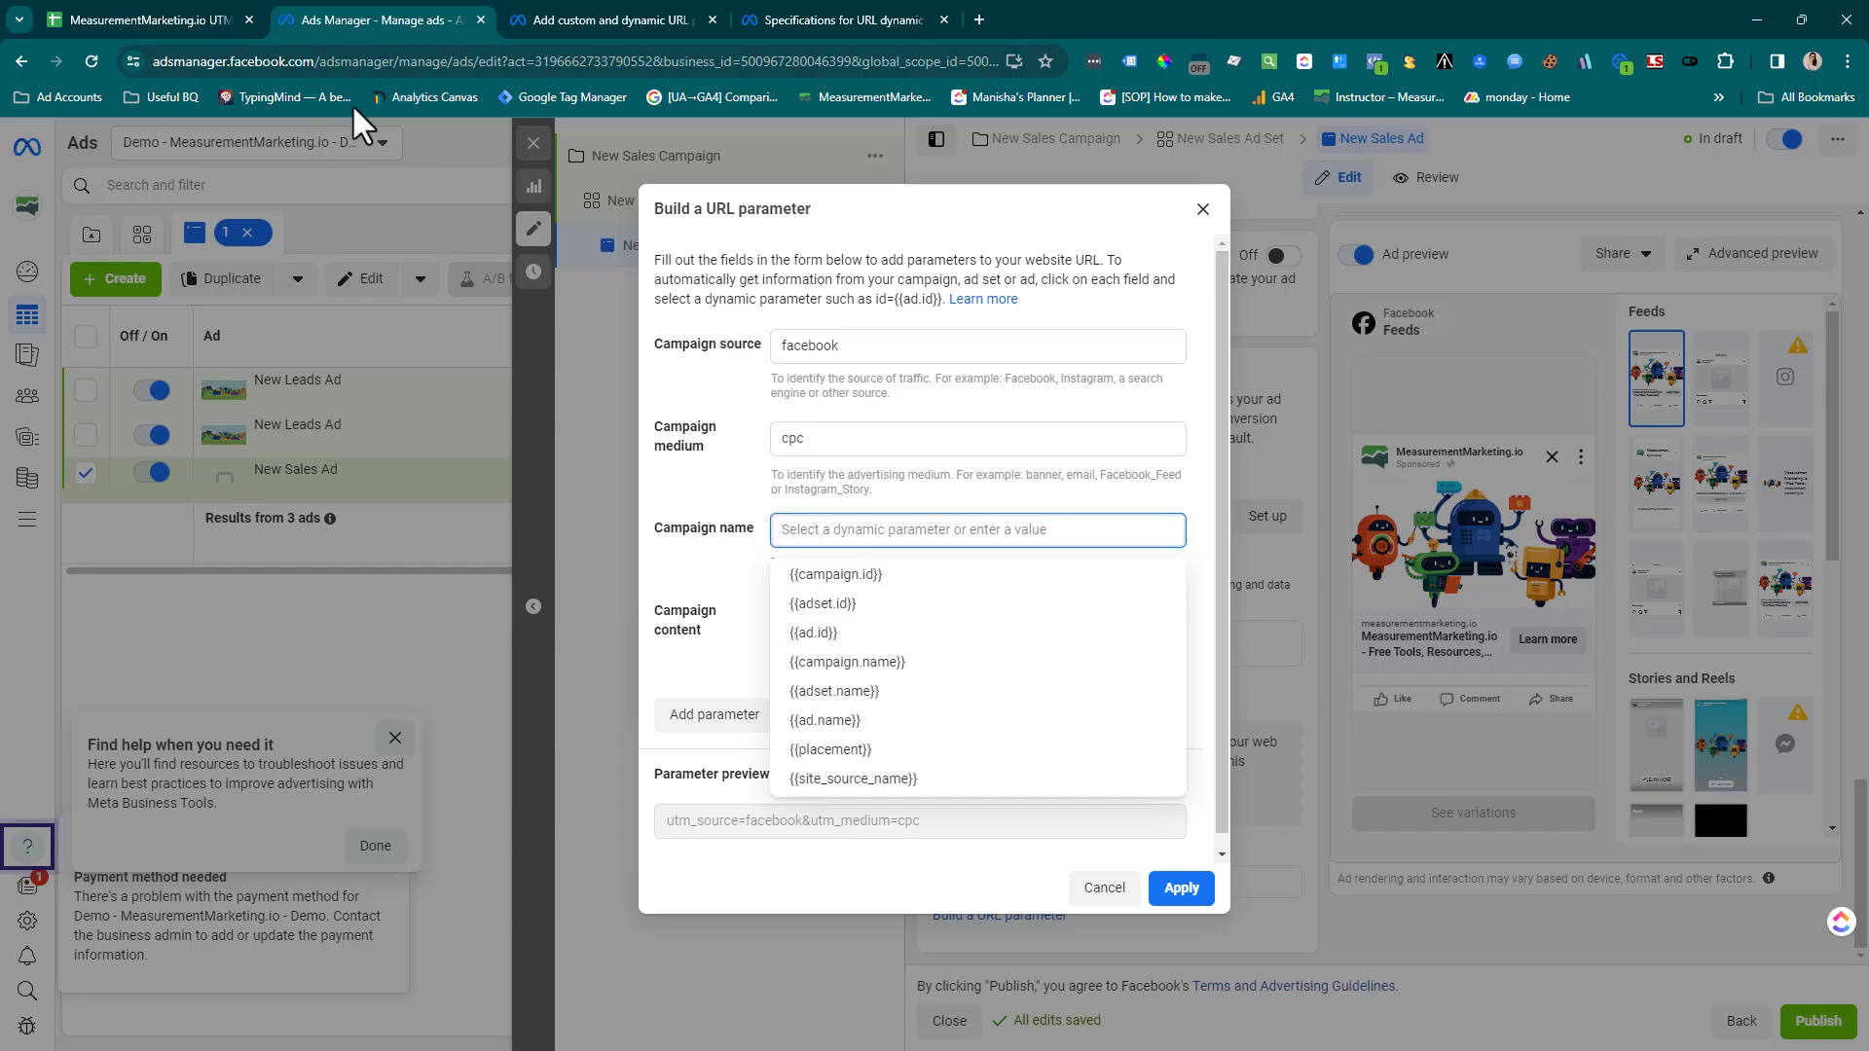
pyautogui.click(66, 7)
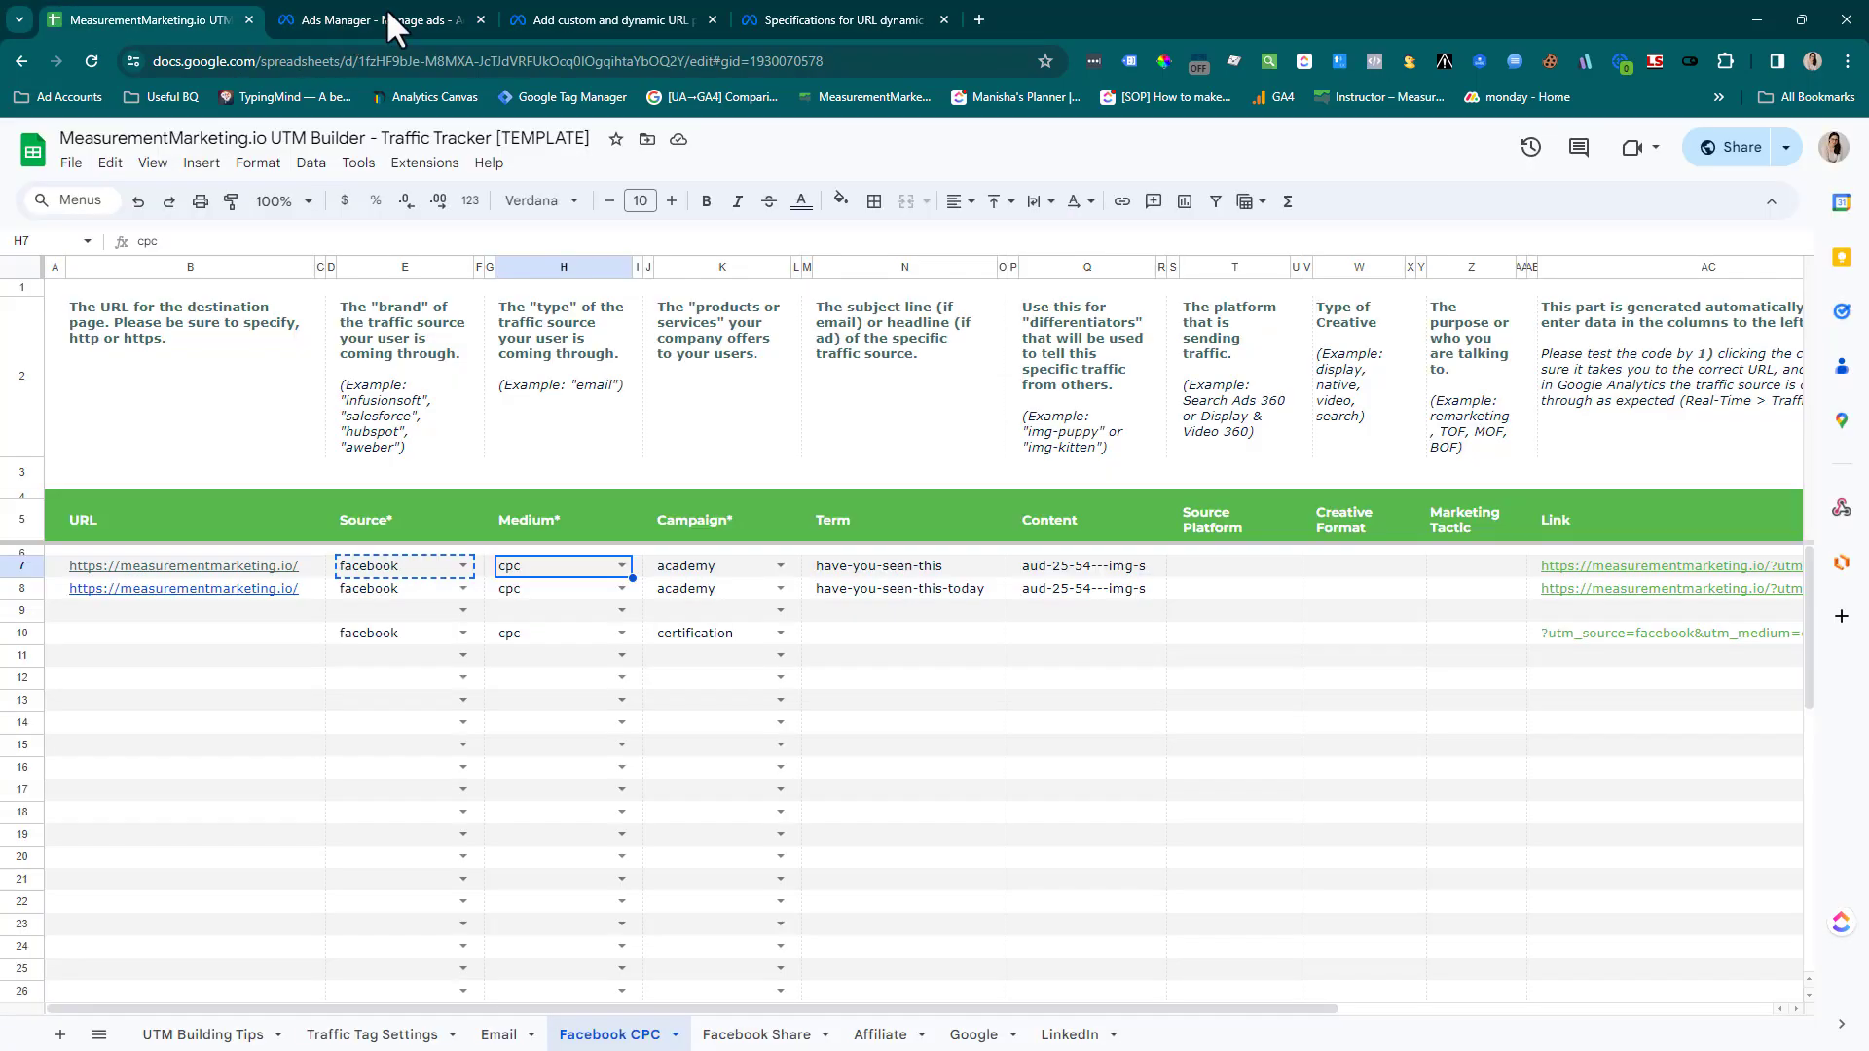
pyautogui.click(720, 569)
pyautogui.hotkey('ctrl', 'c')
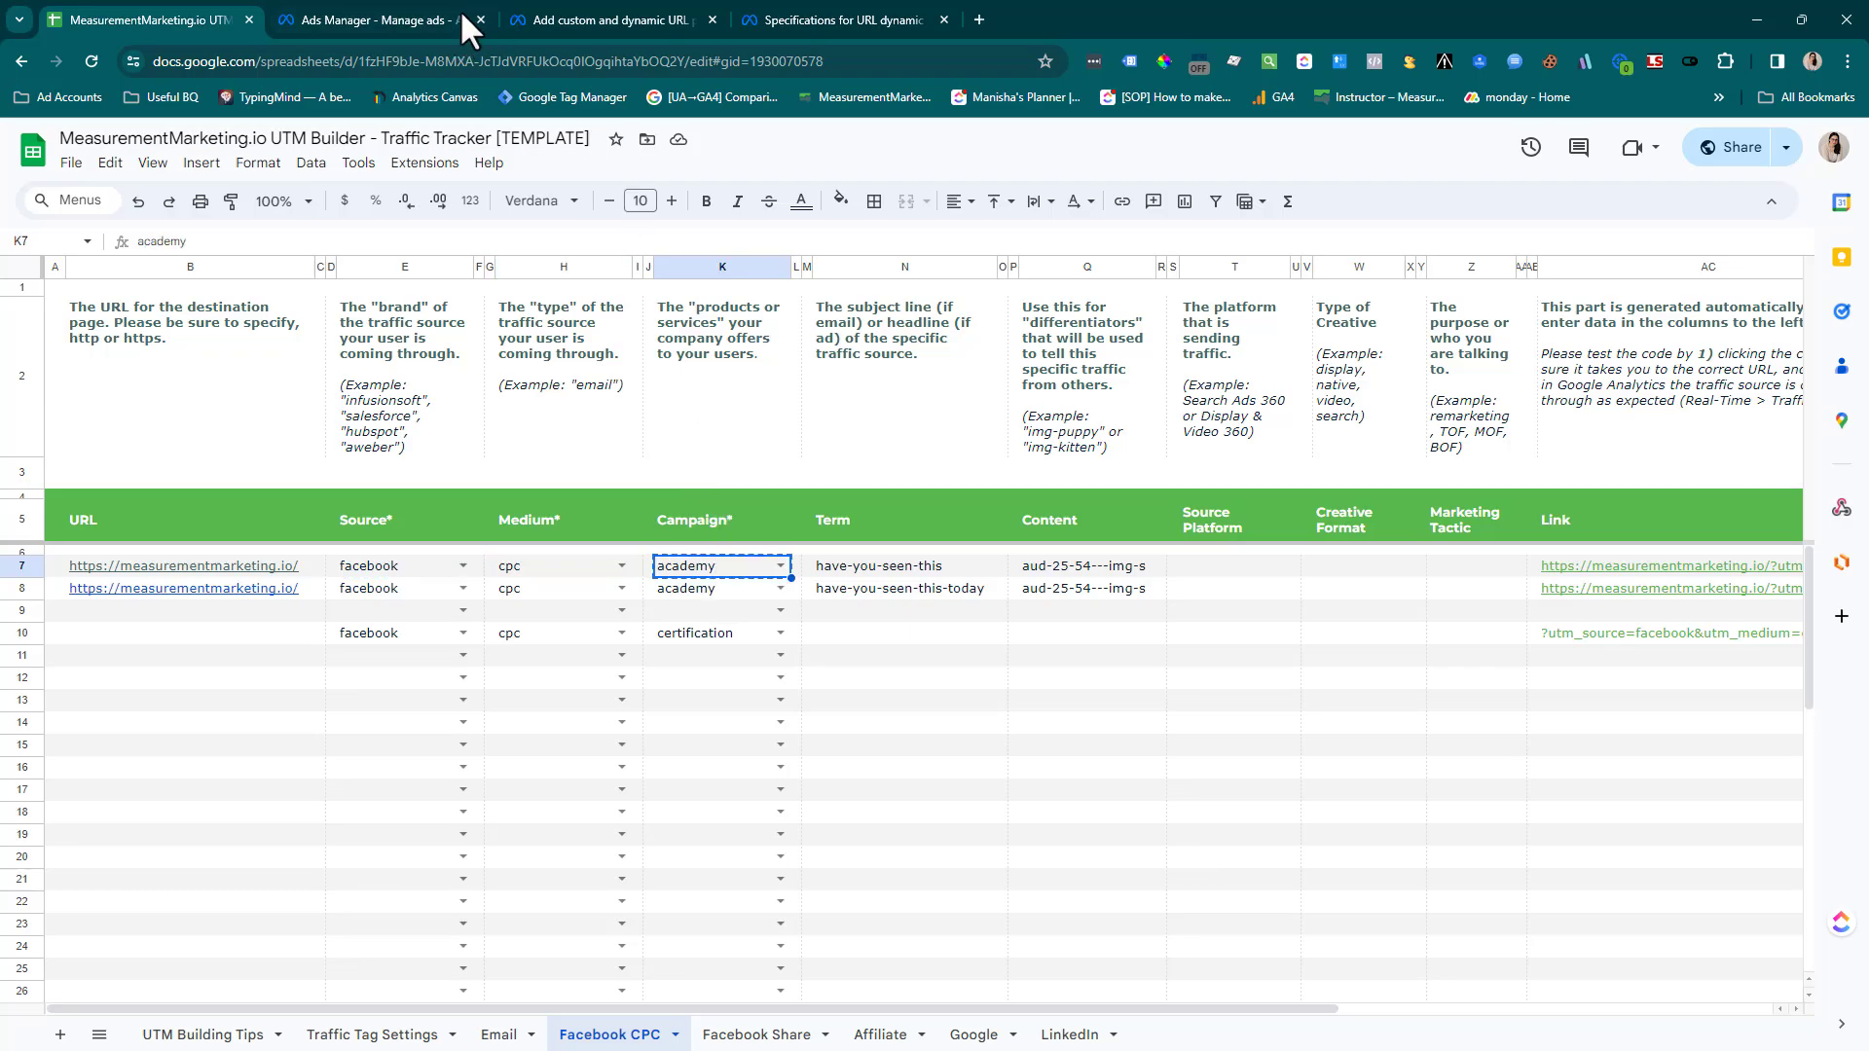
pyautogui.click(370, 14)
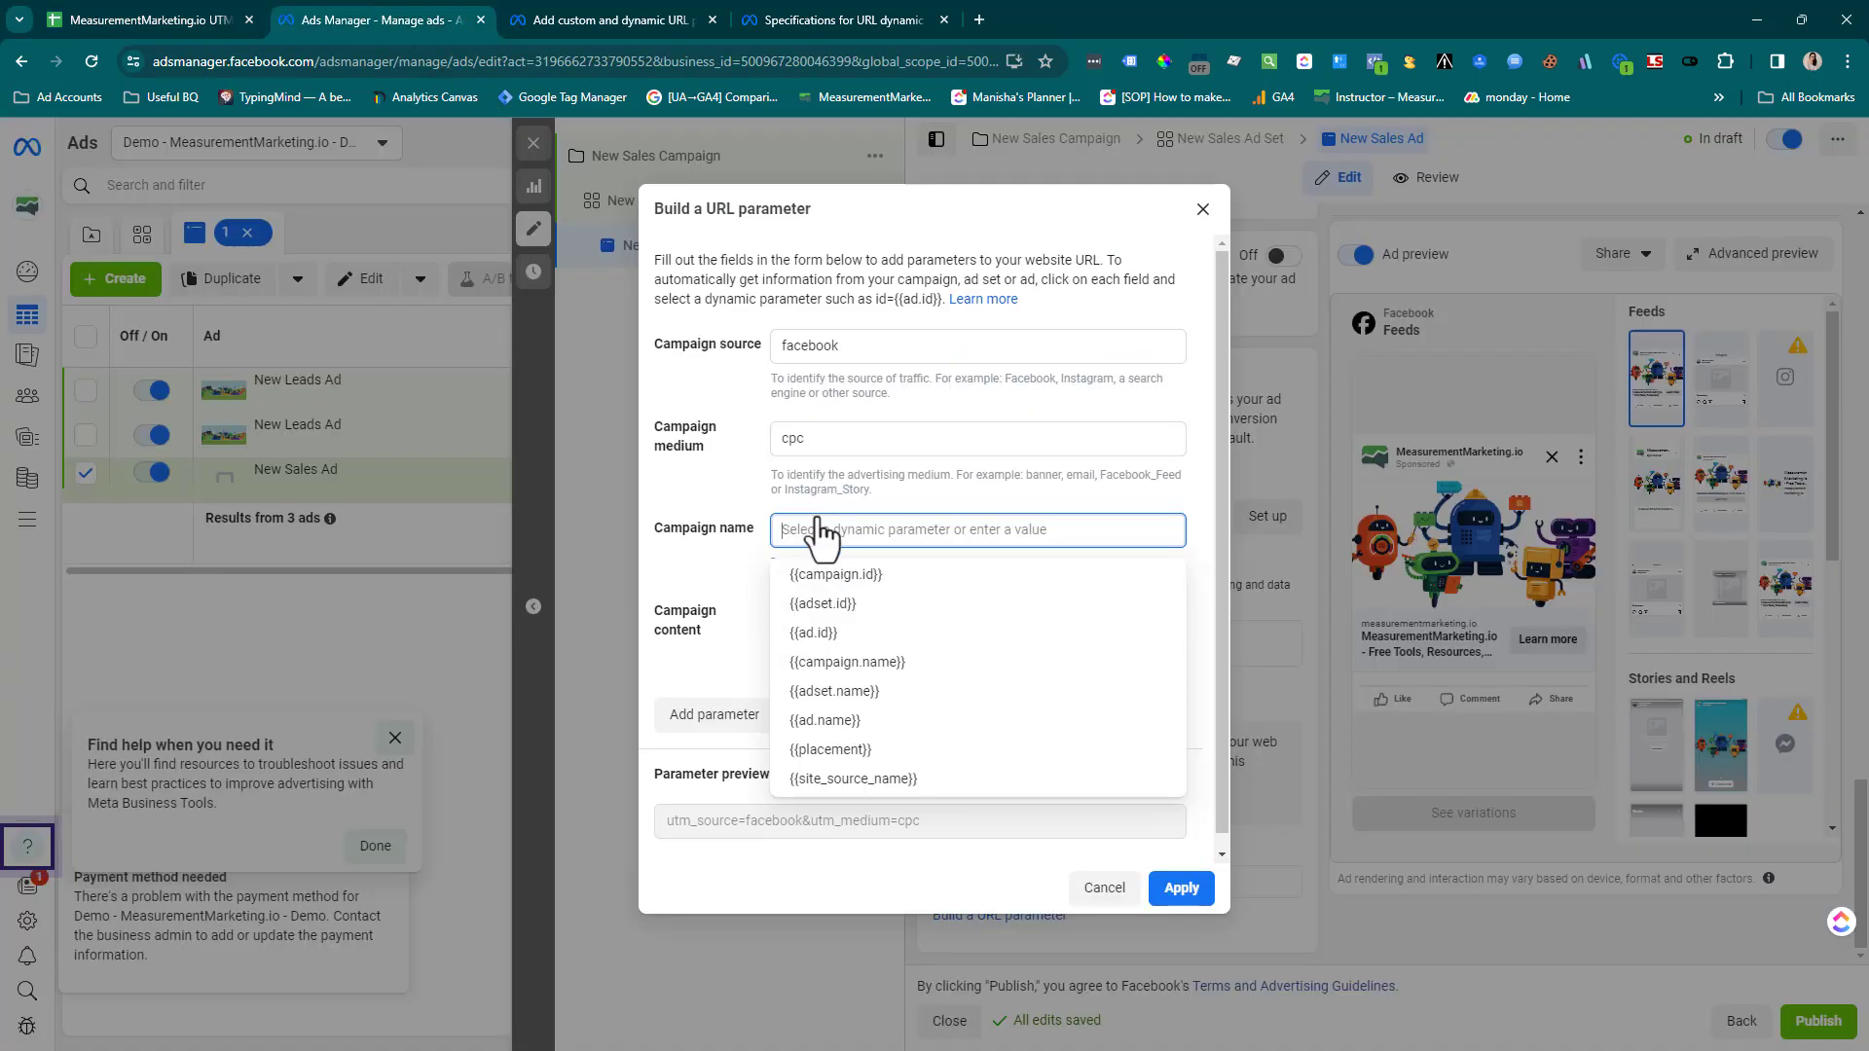
pyautogui.hotkey('ctrl', 'v')
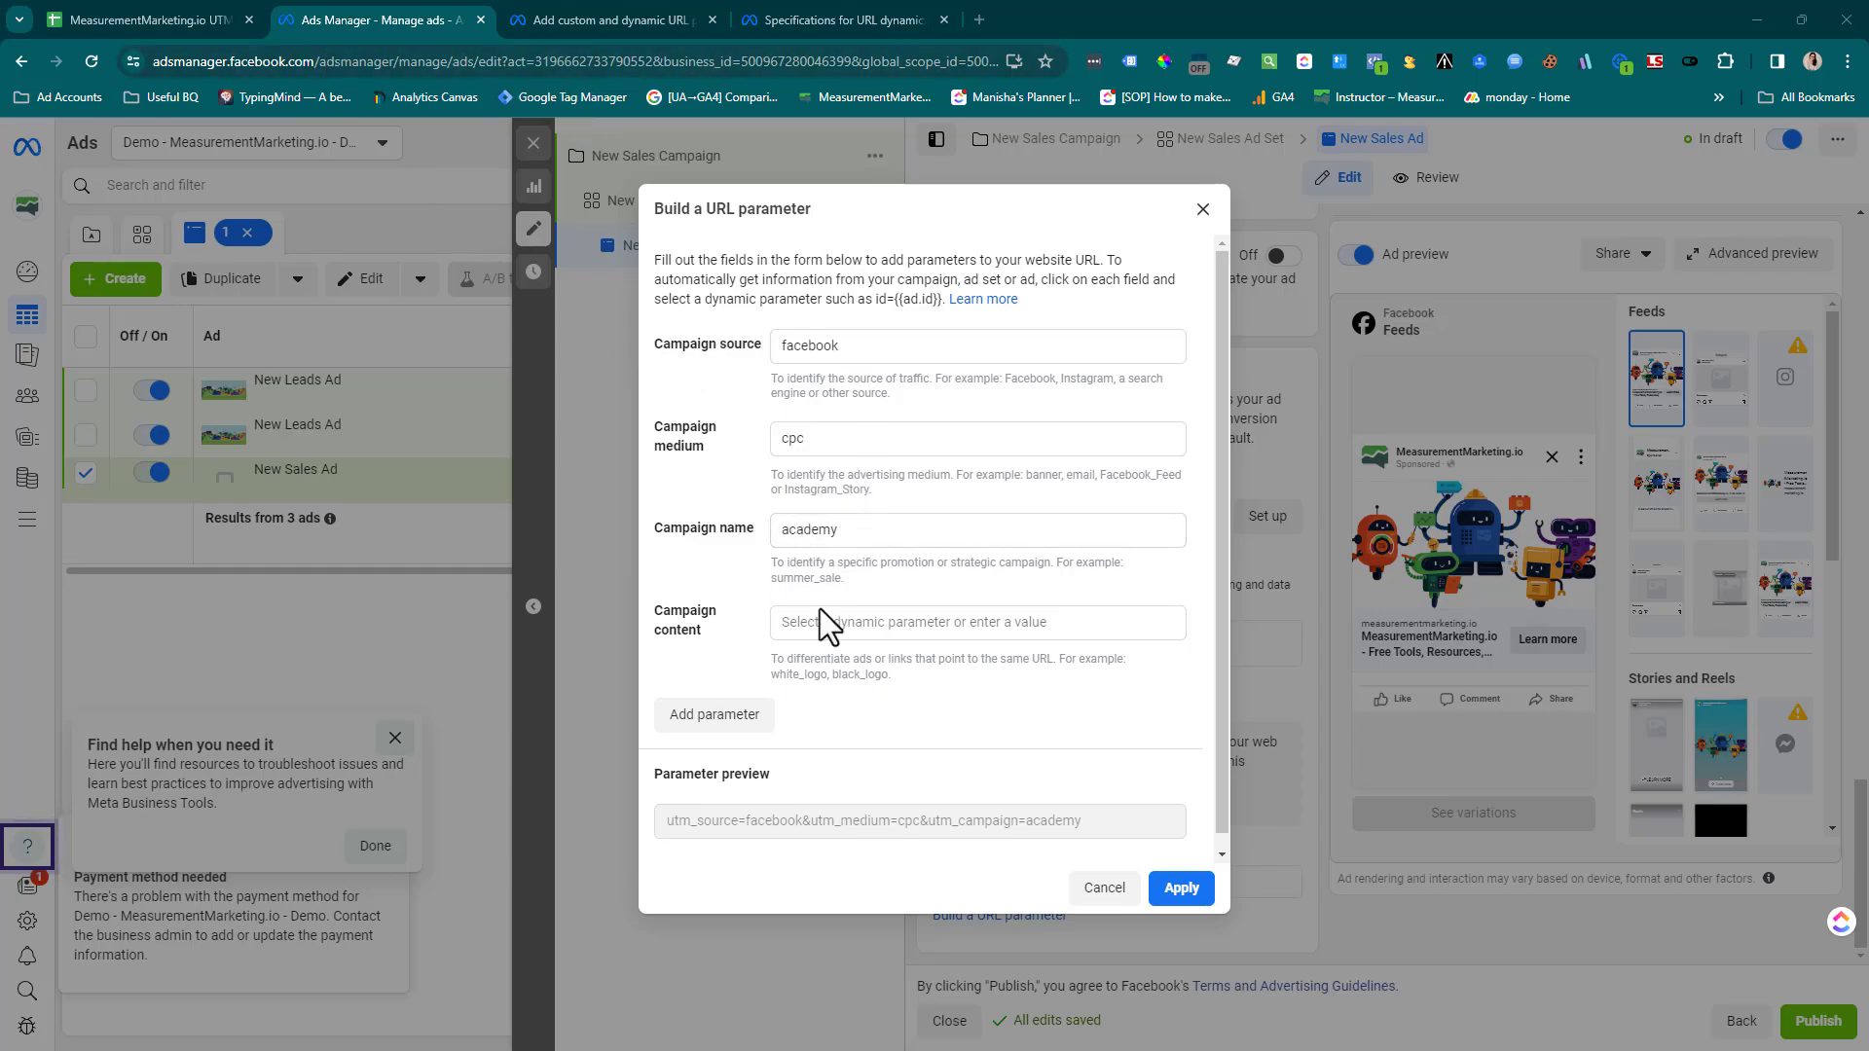
# Copy the row 7 Content value "aud-25-54---img-survey" from the UTM Builder sheet into the campaign content parameter in Ads Manager
pyautogui.click(126, 27)
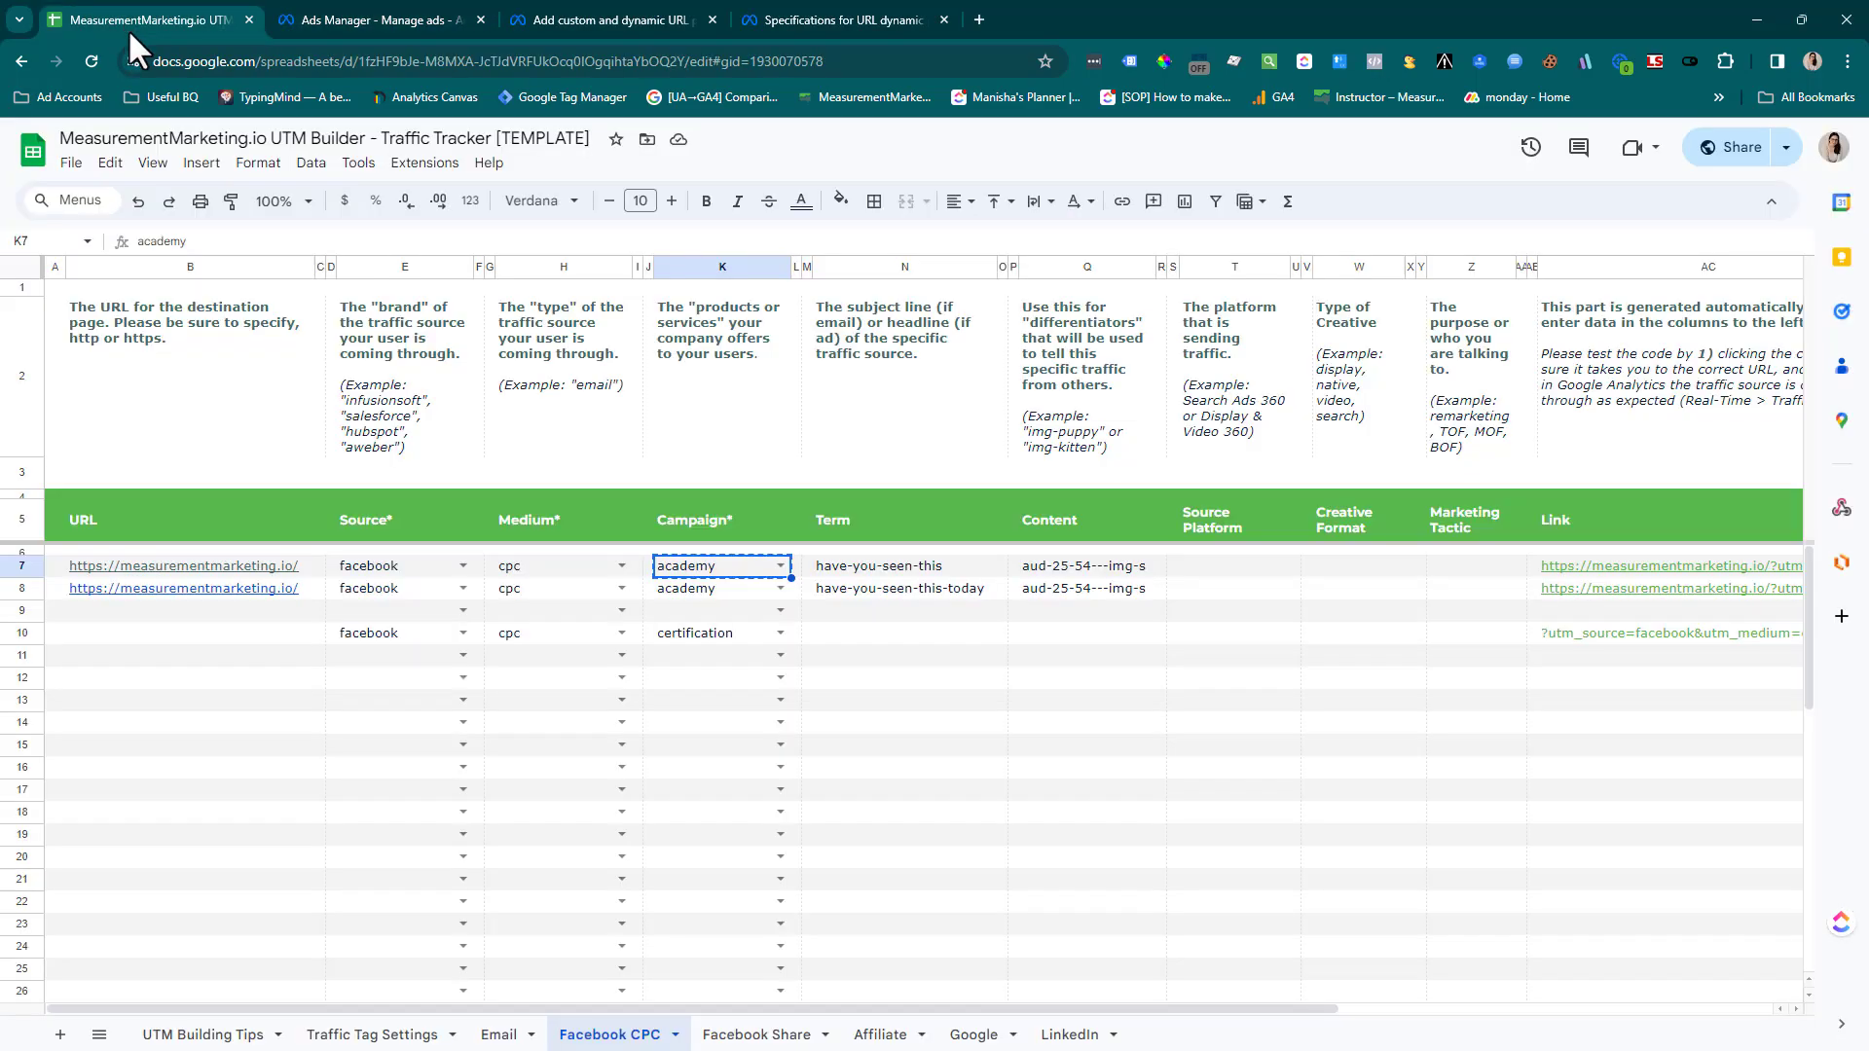
pyautogui.click(931, 572)
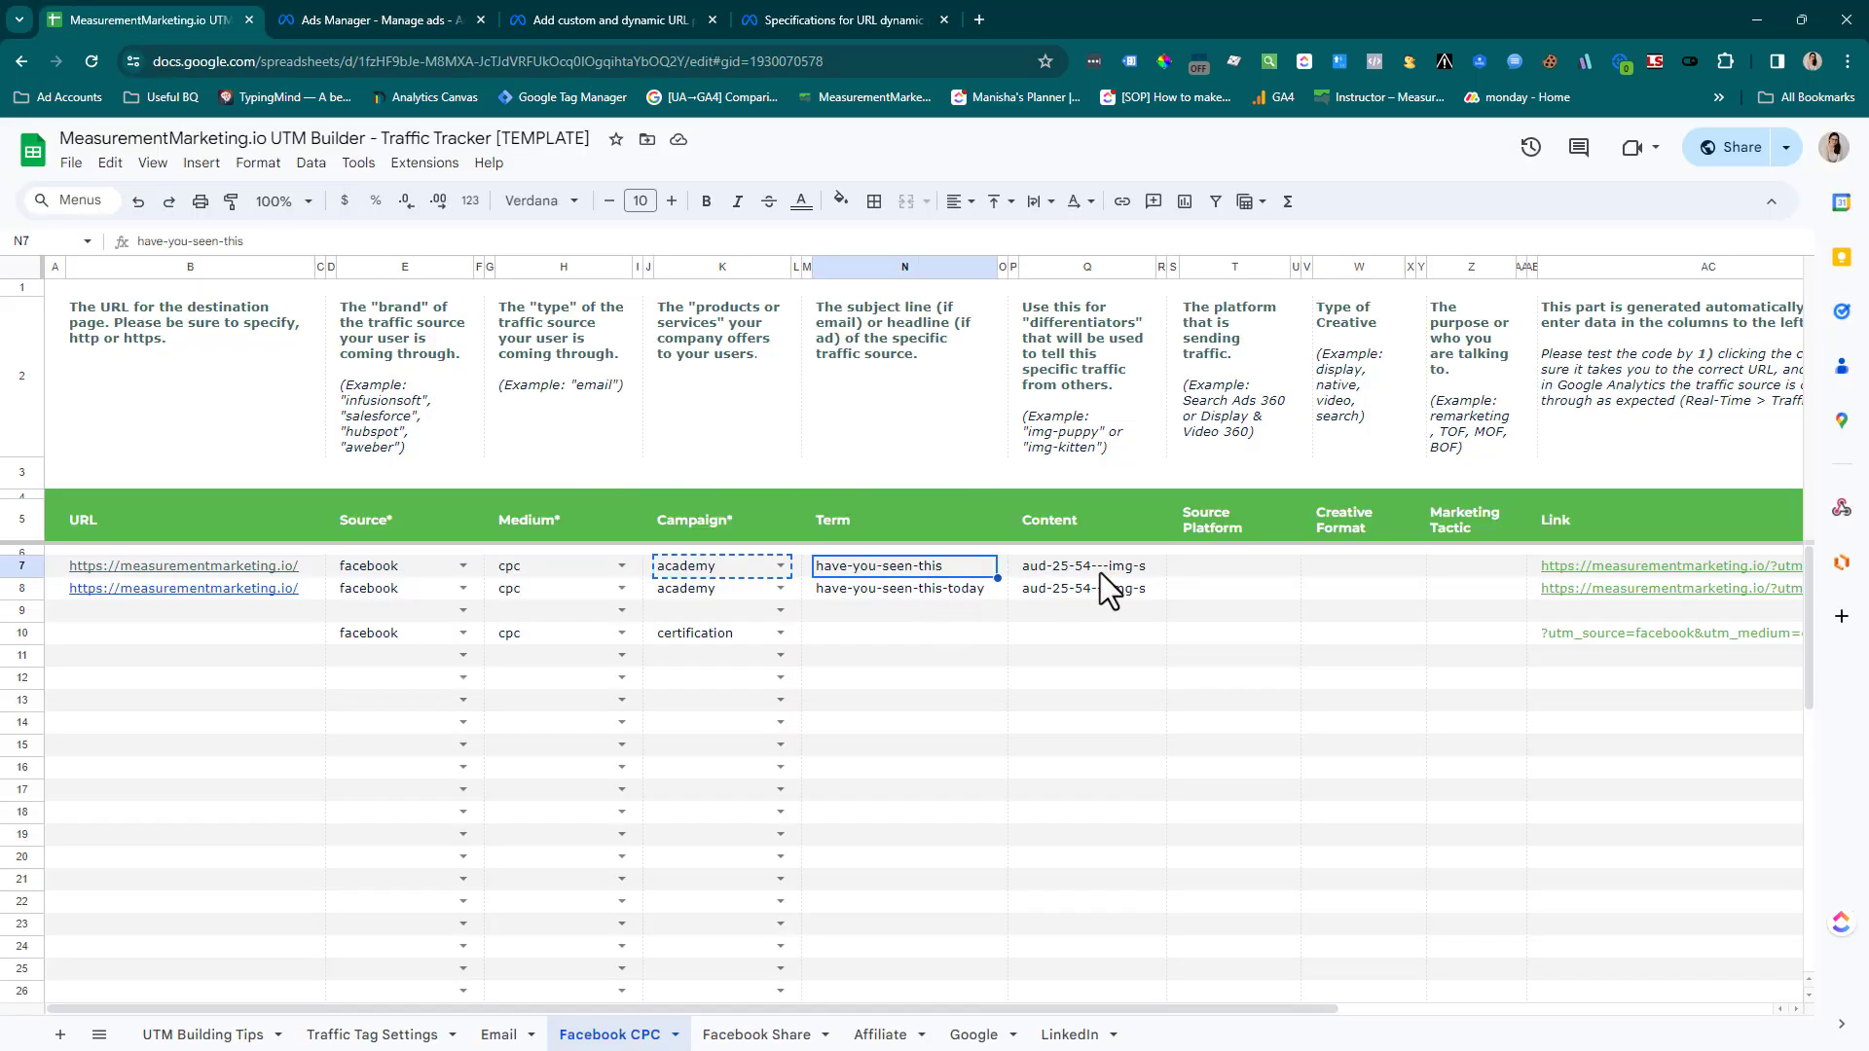
pyautogui.click(1087, 570)
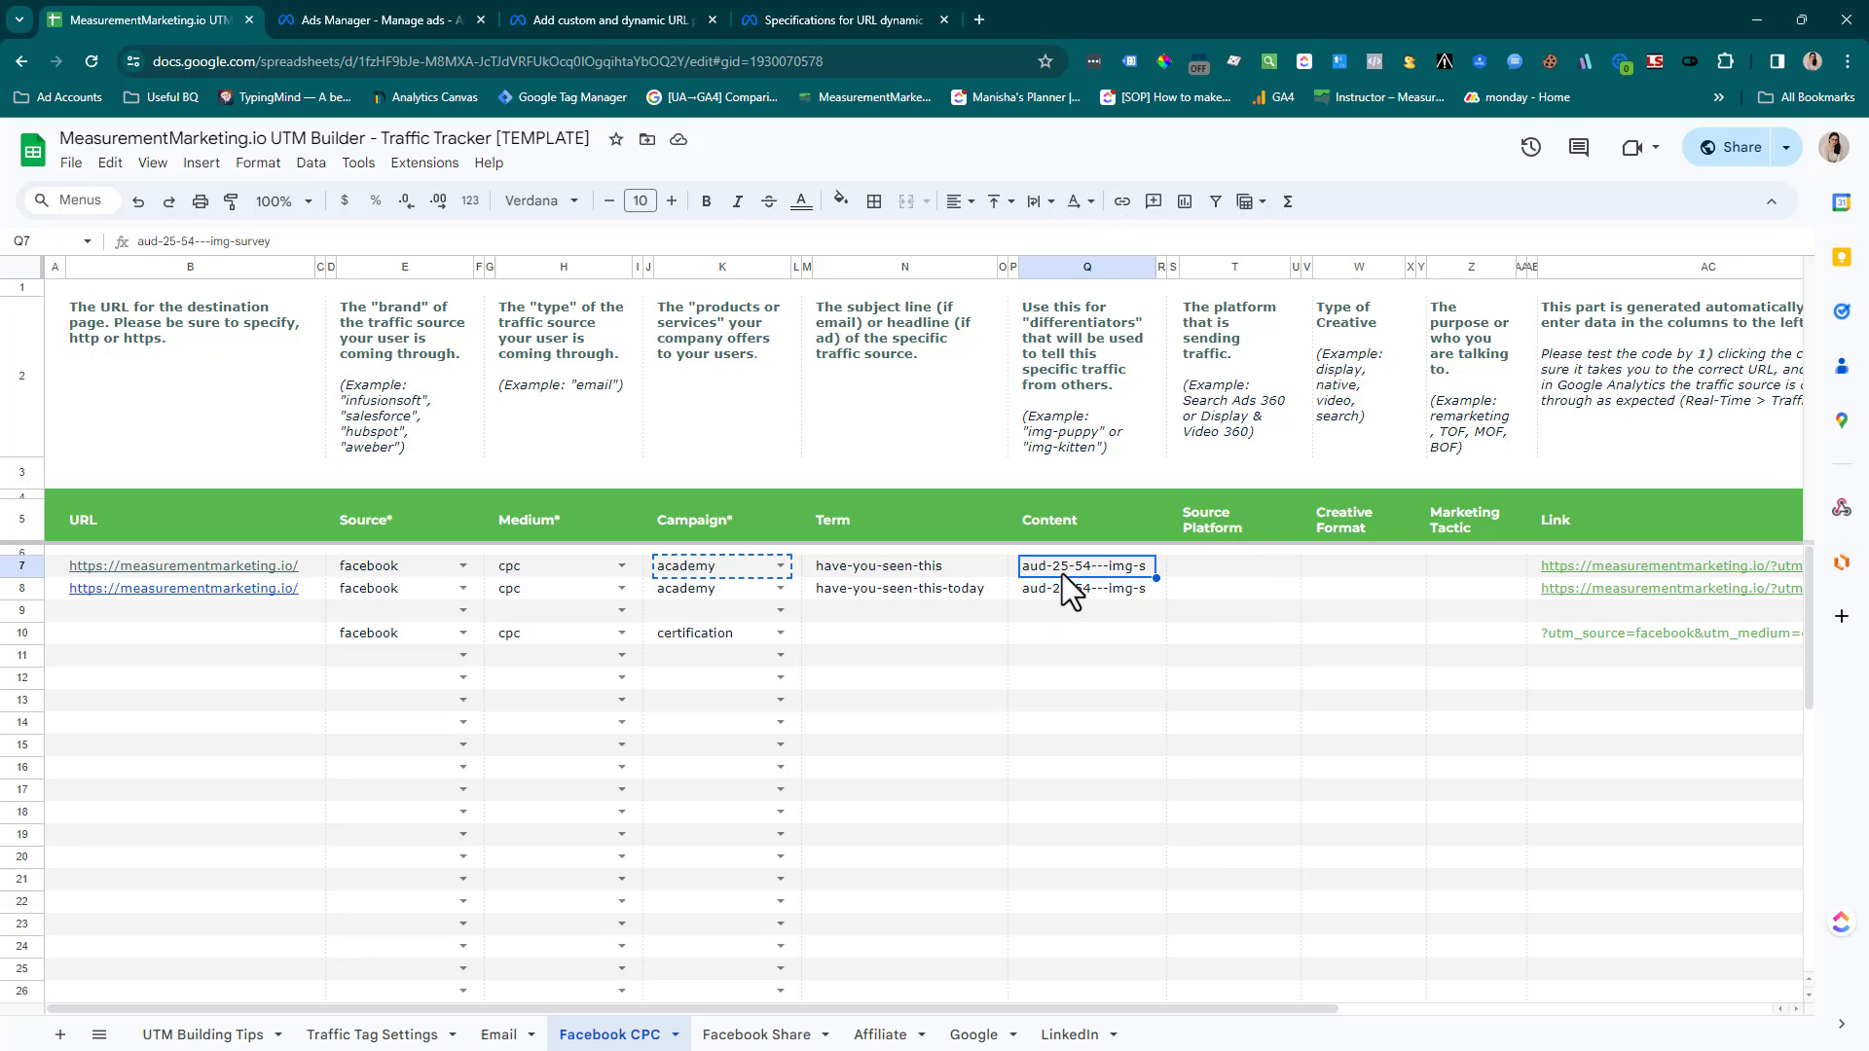
pyautogui.hotkey('ctrl', 'c')
pyautogui.click(400, 16)
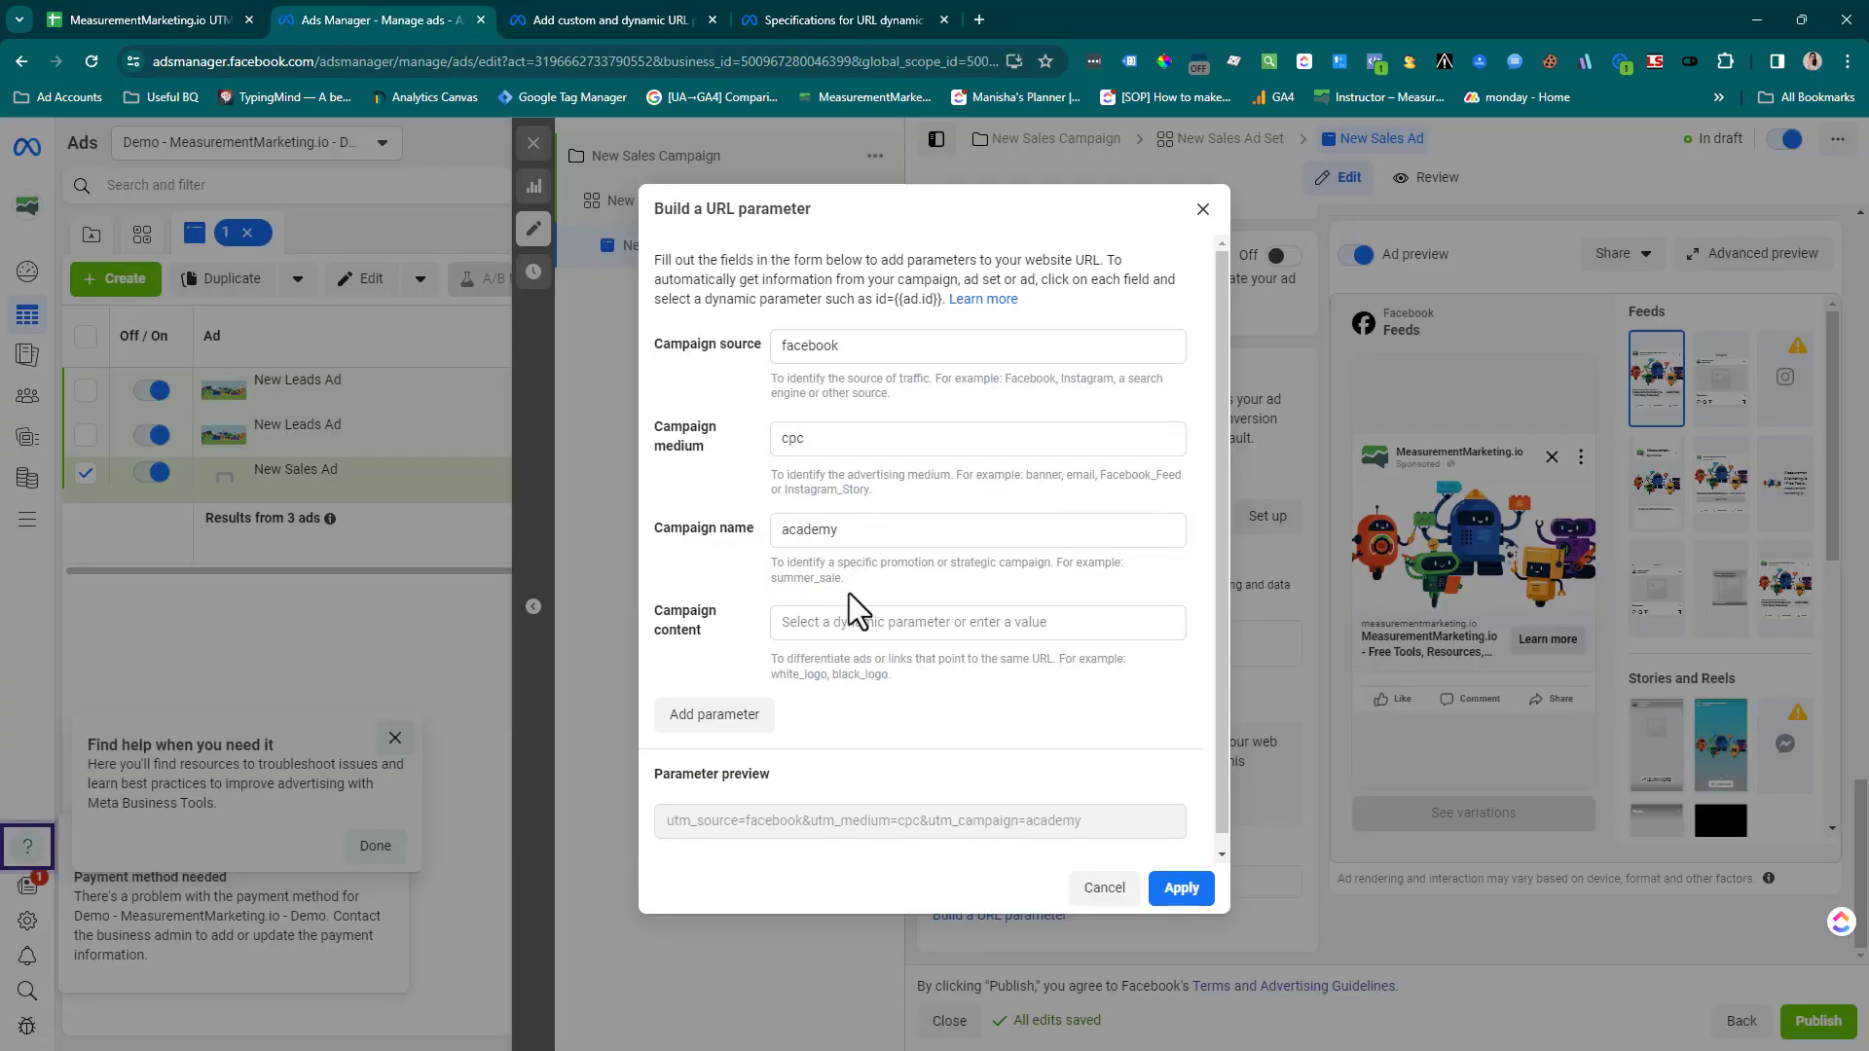
pyautogui.click(853, 620)
pyautogui.hotkey('ctrl', 'v')
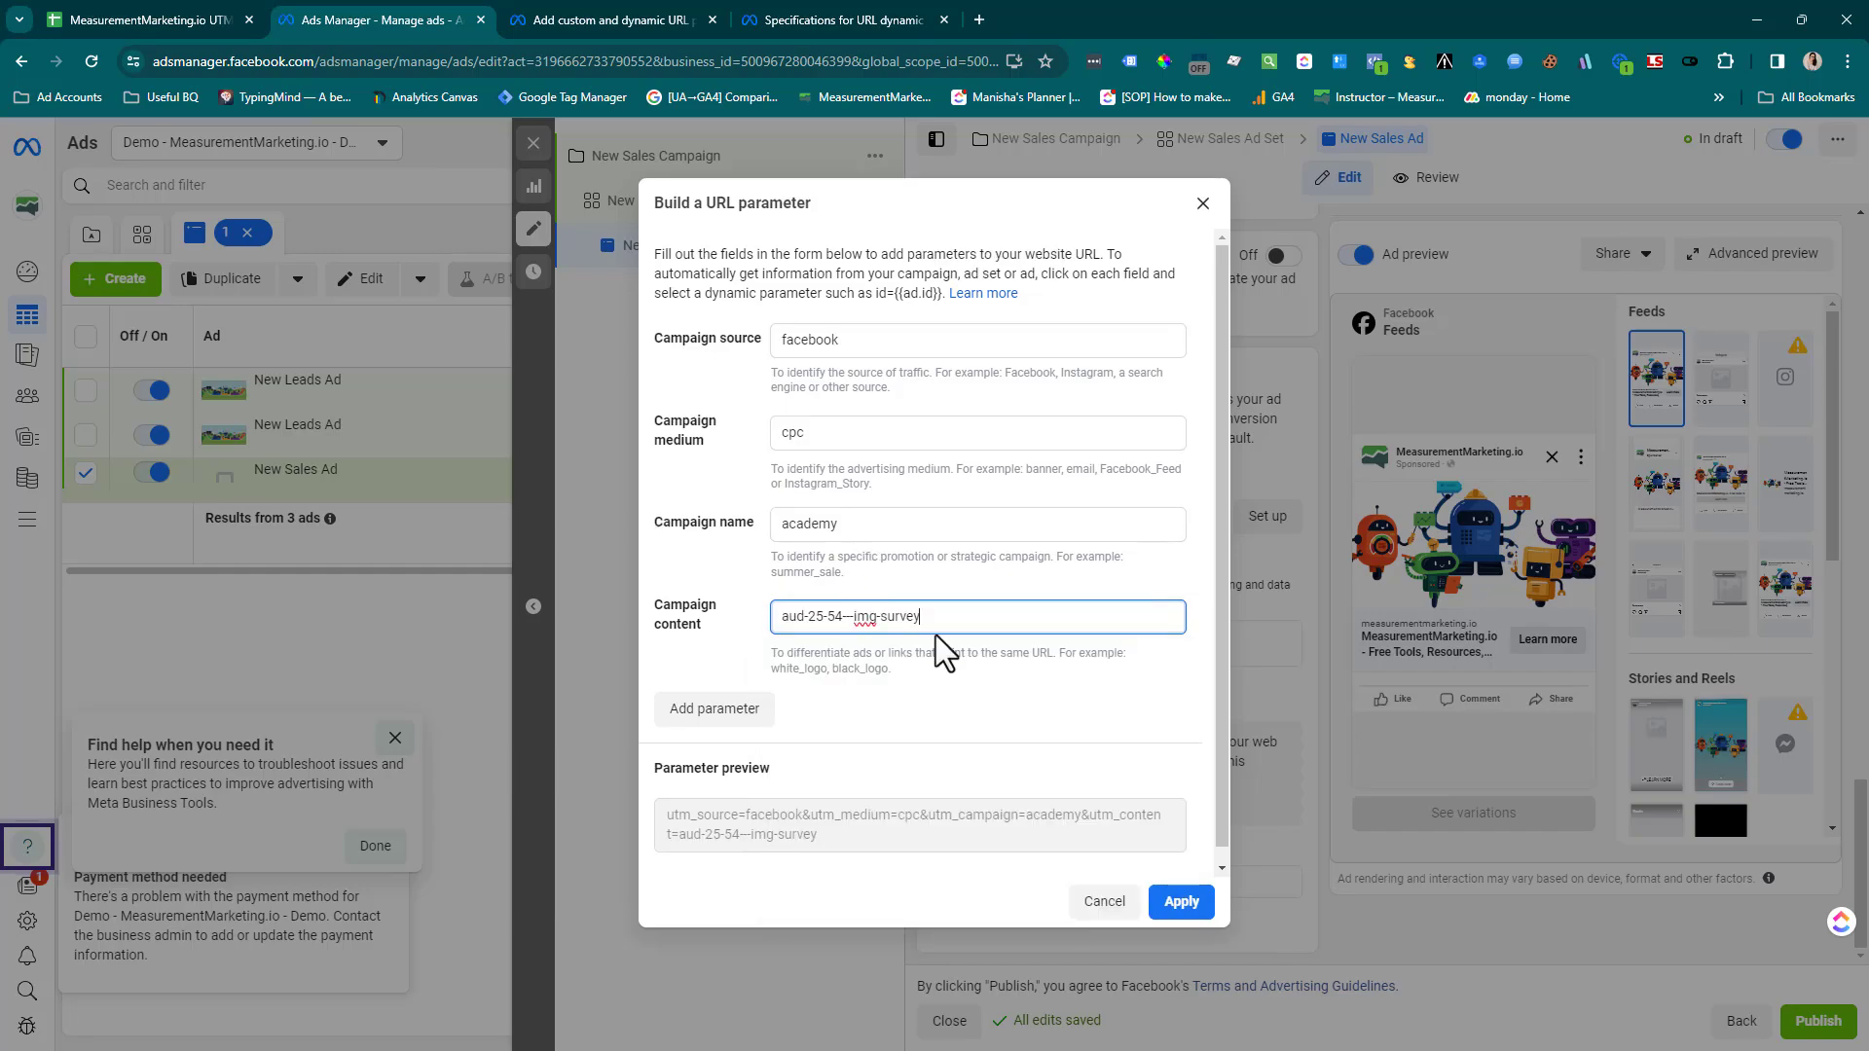
# Check the Term column in the UTM Builder sheet and add a custom parameter named "utm_term" in the Ads Manager URL parameter builder
pyautogui.click(196, 26)
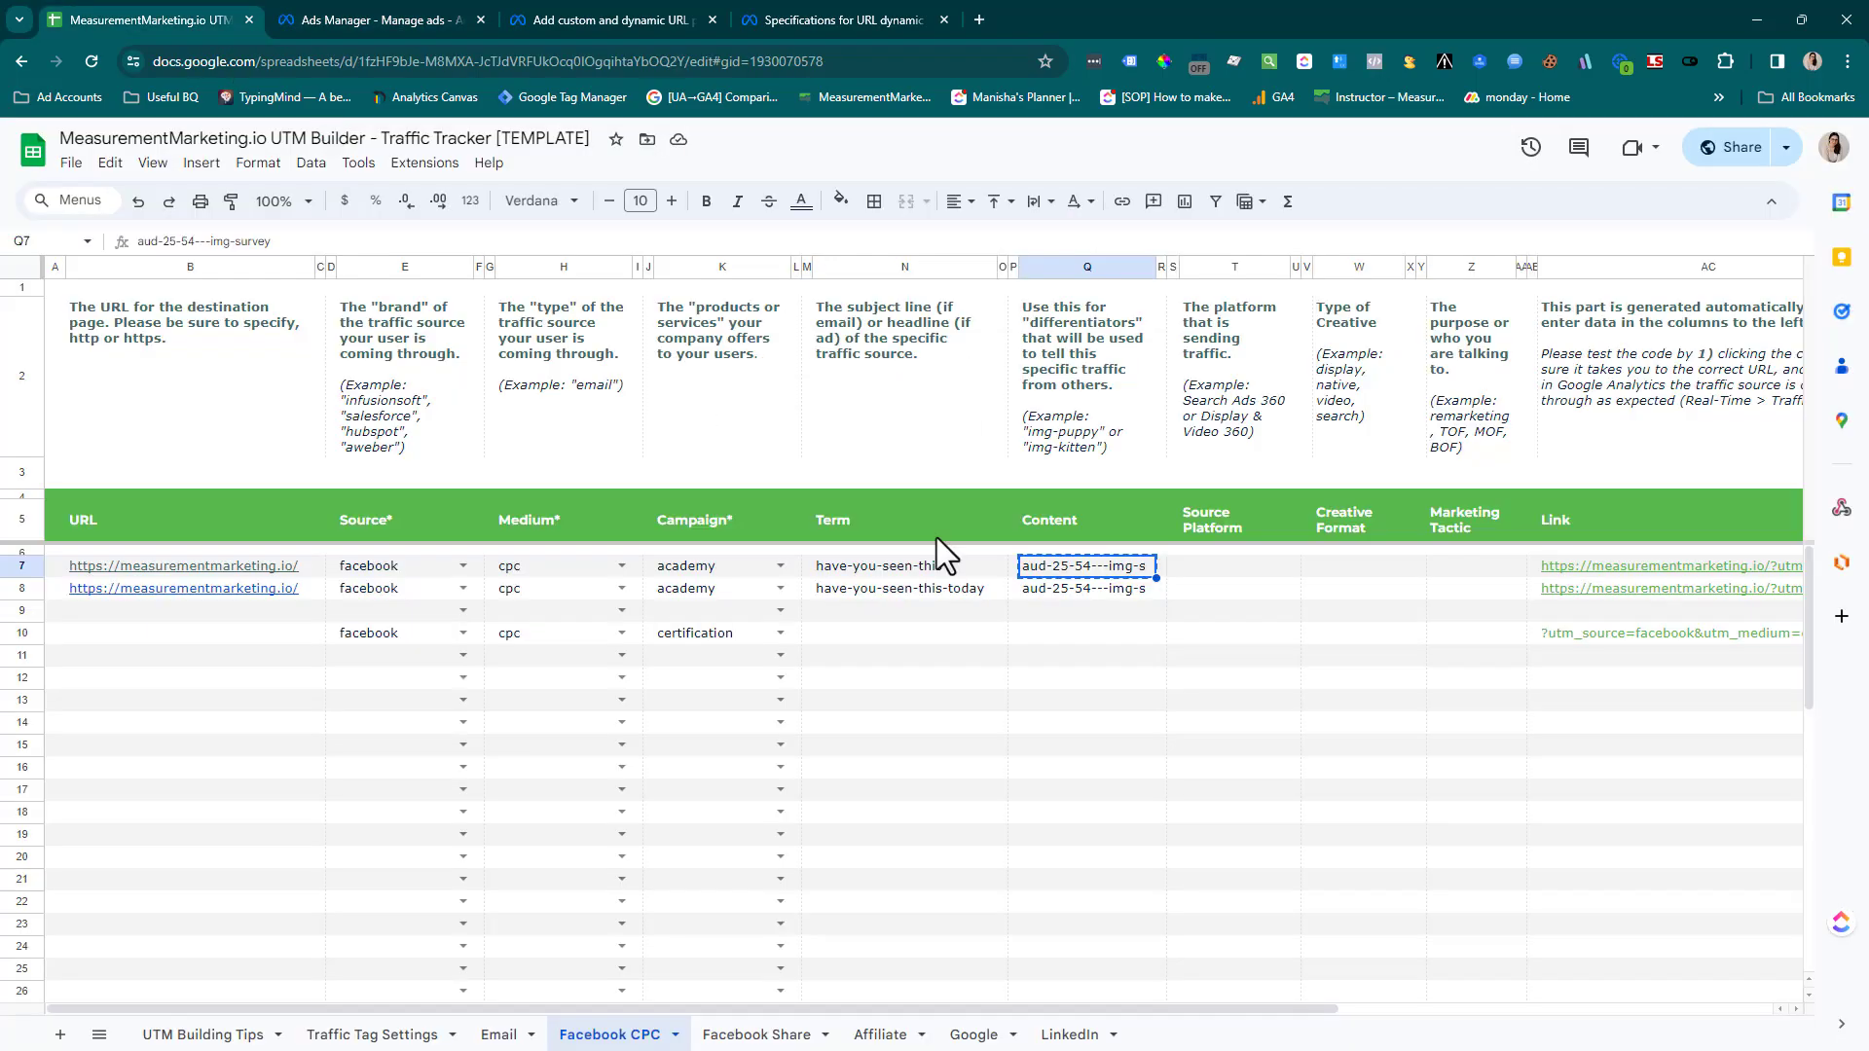
pyautogui.click(380, 20)
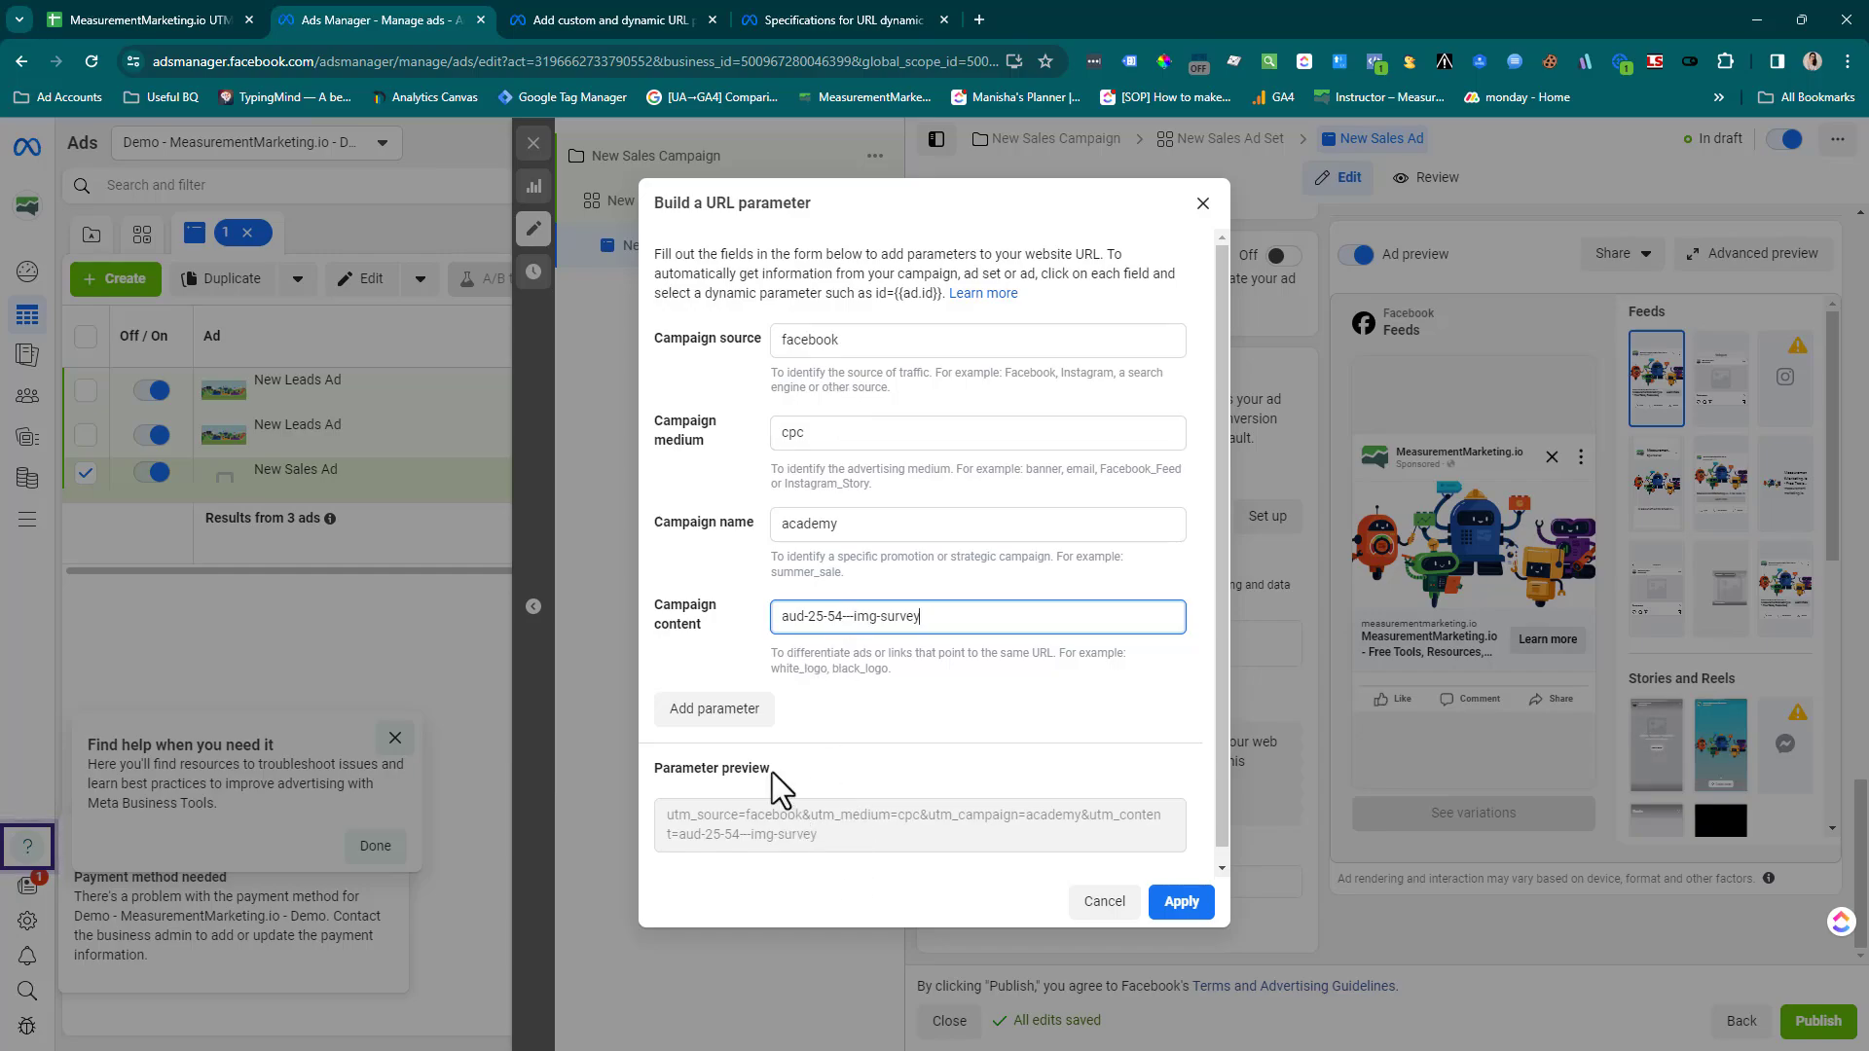
pyautogui.click(746, 715)
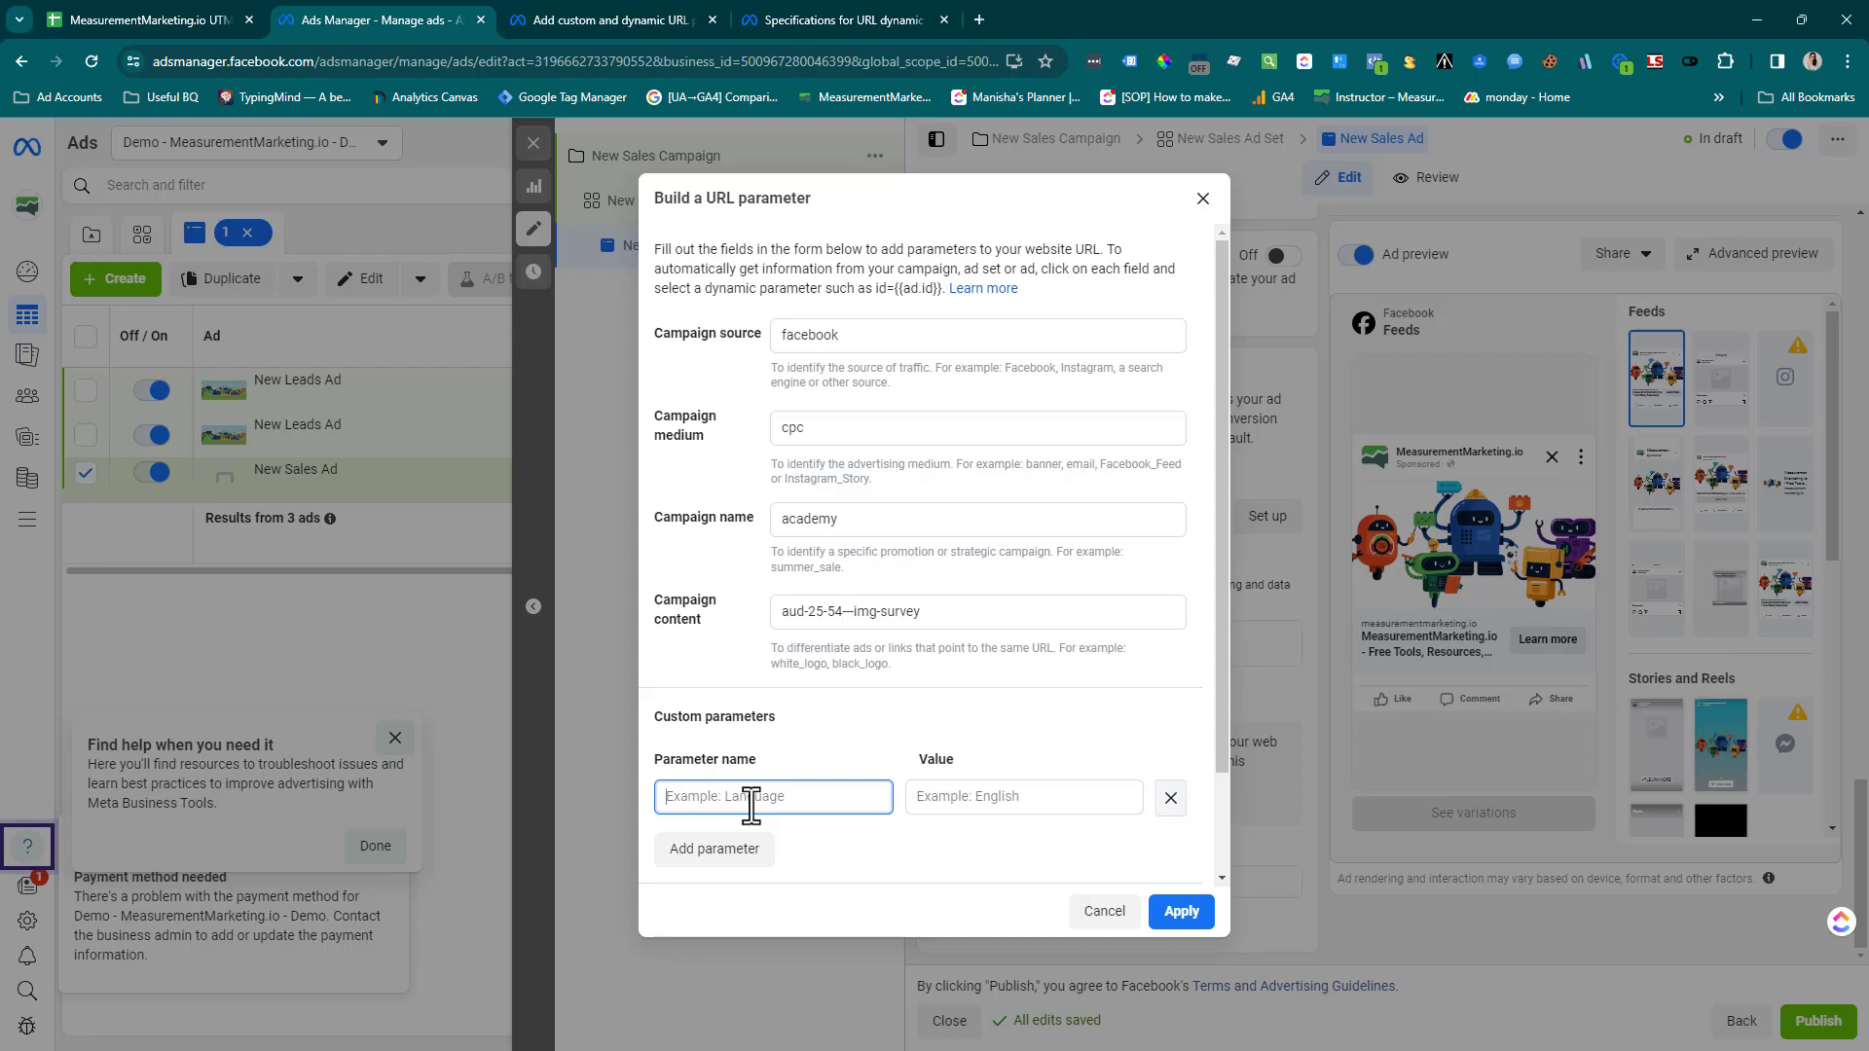
pyautogui.write('utm_term')
# Copy the row 7 Term "have-you-seen-this" from the UTM Builder sheet into the utm_term value in Ads Manager and apply the URL parameters
pyautogui.click(137, 29)
pyautogui.click(897, 569)
pyautogui.hotkey('ctrl', 'c')
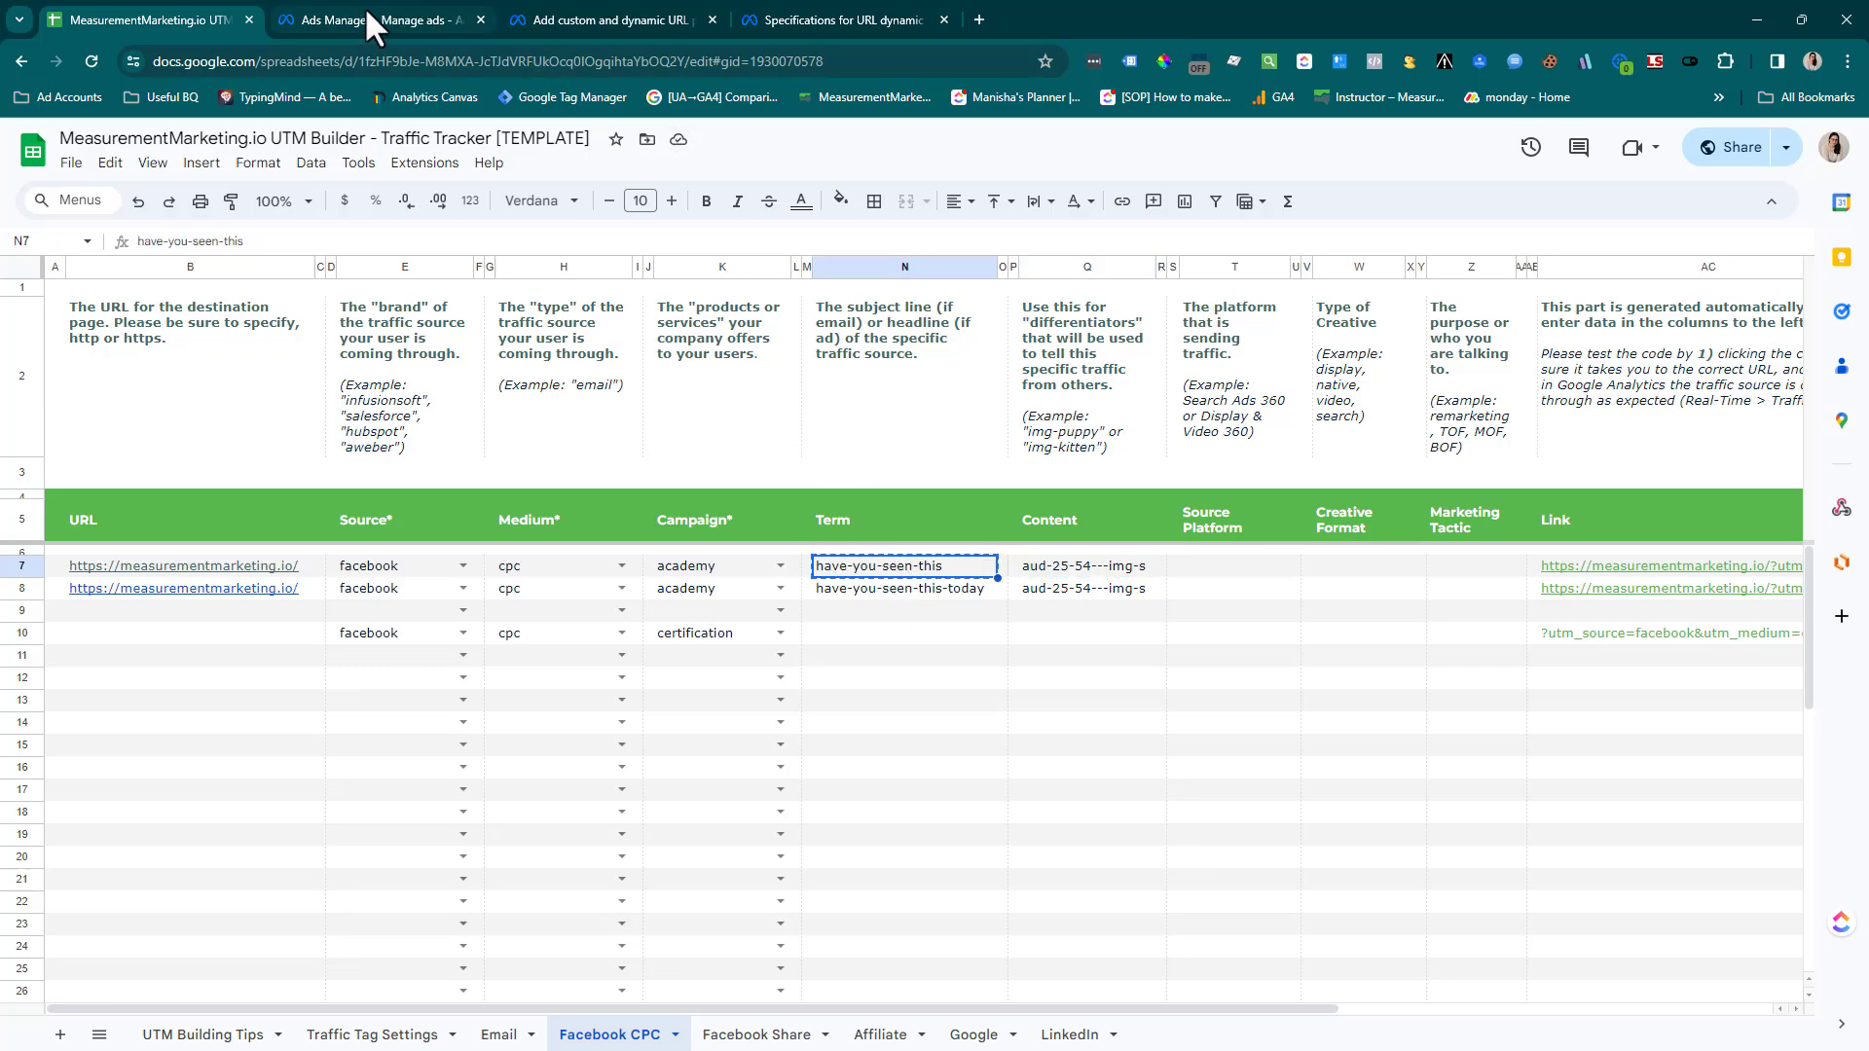
pyautogui.click(366, 13)
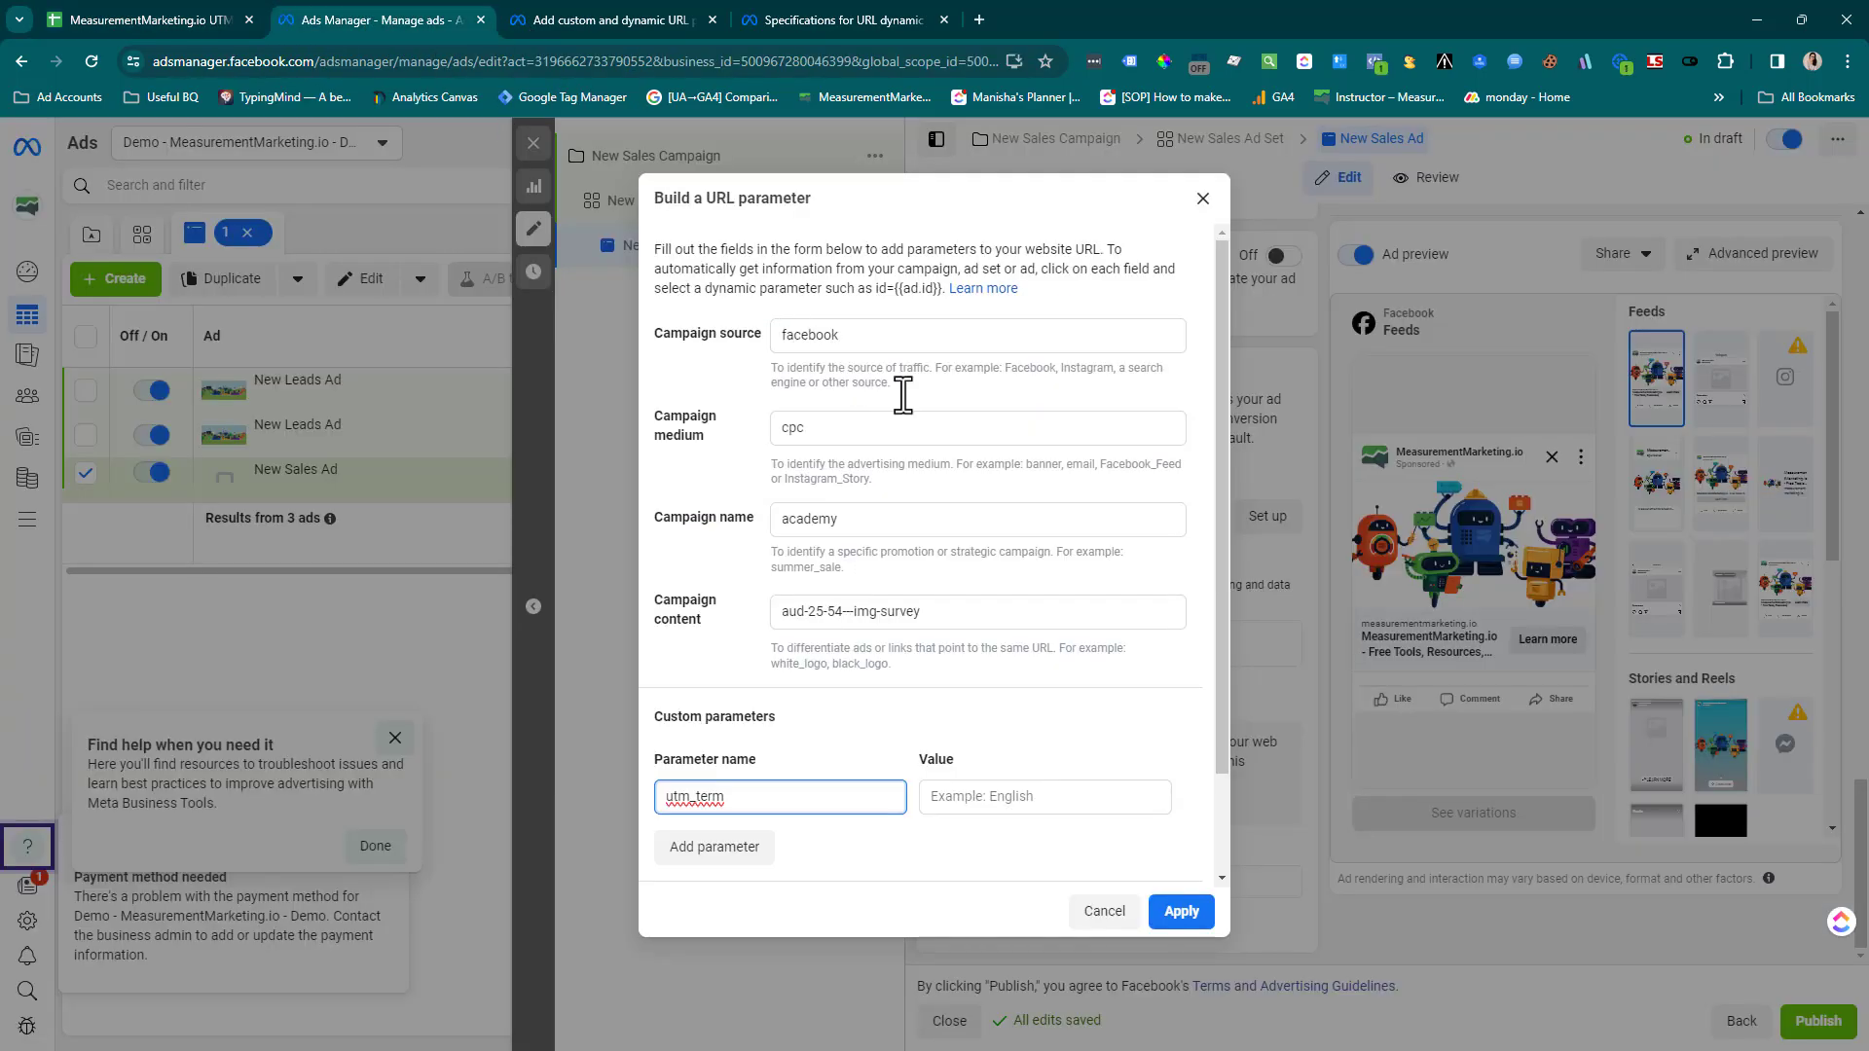
pyautogui.click(972, 796)
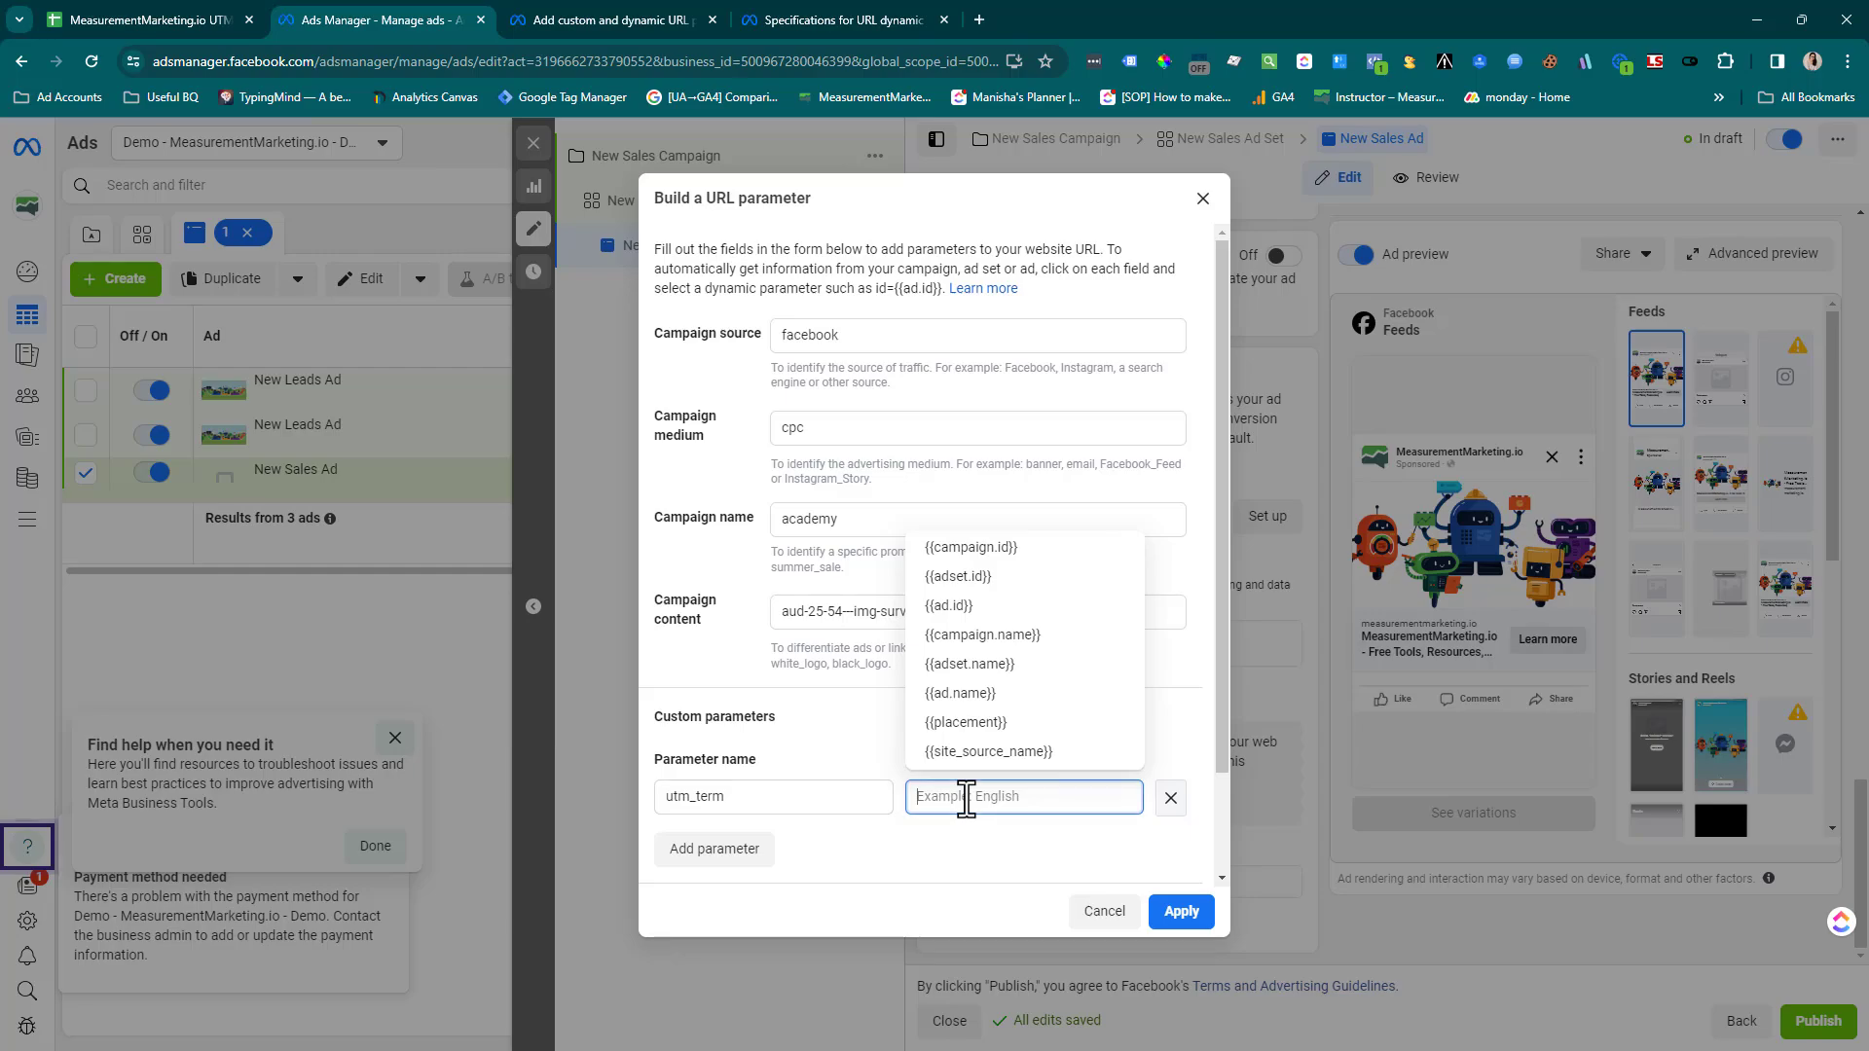
pyautogui.hotkey('ctrl', 'v')
pyautogui.click(869, 739)
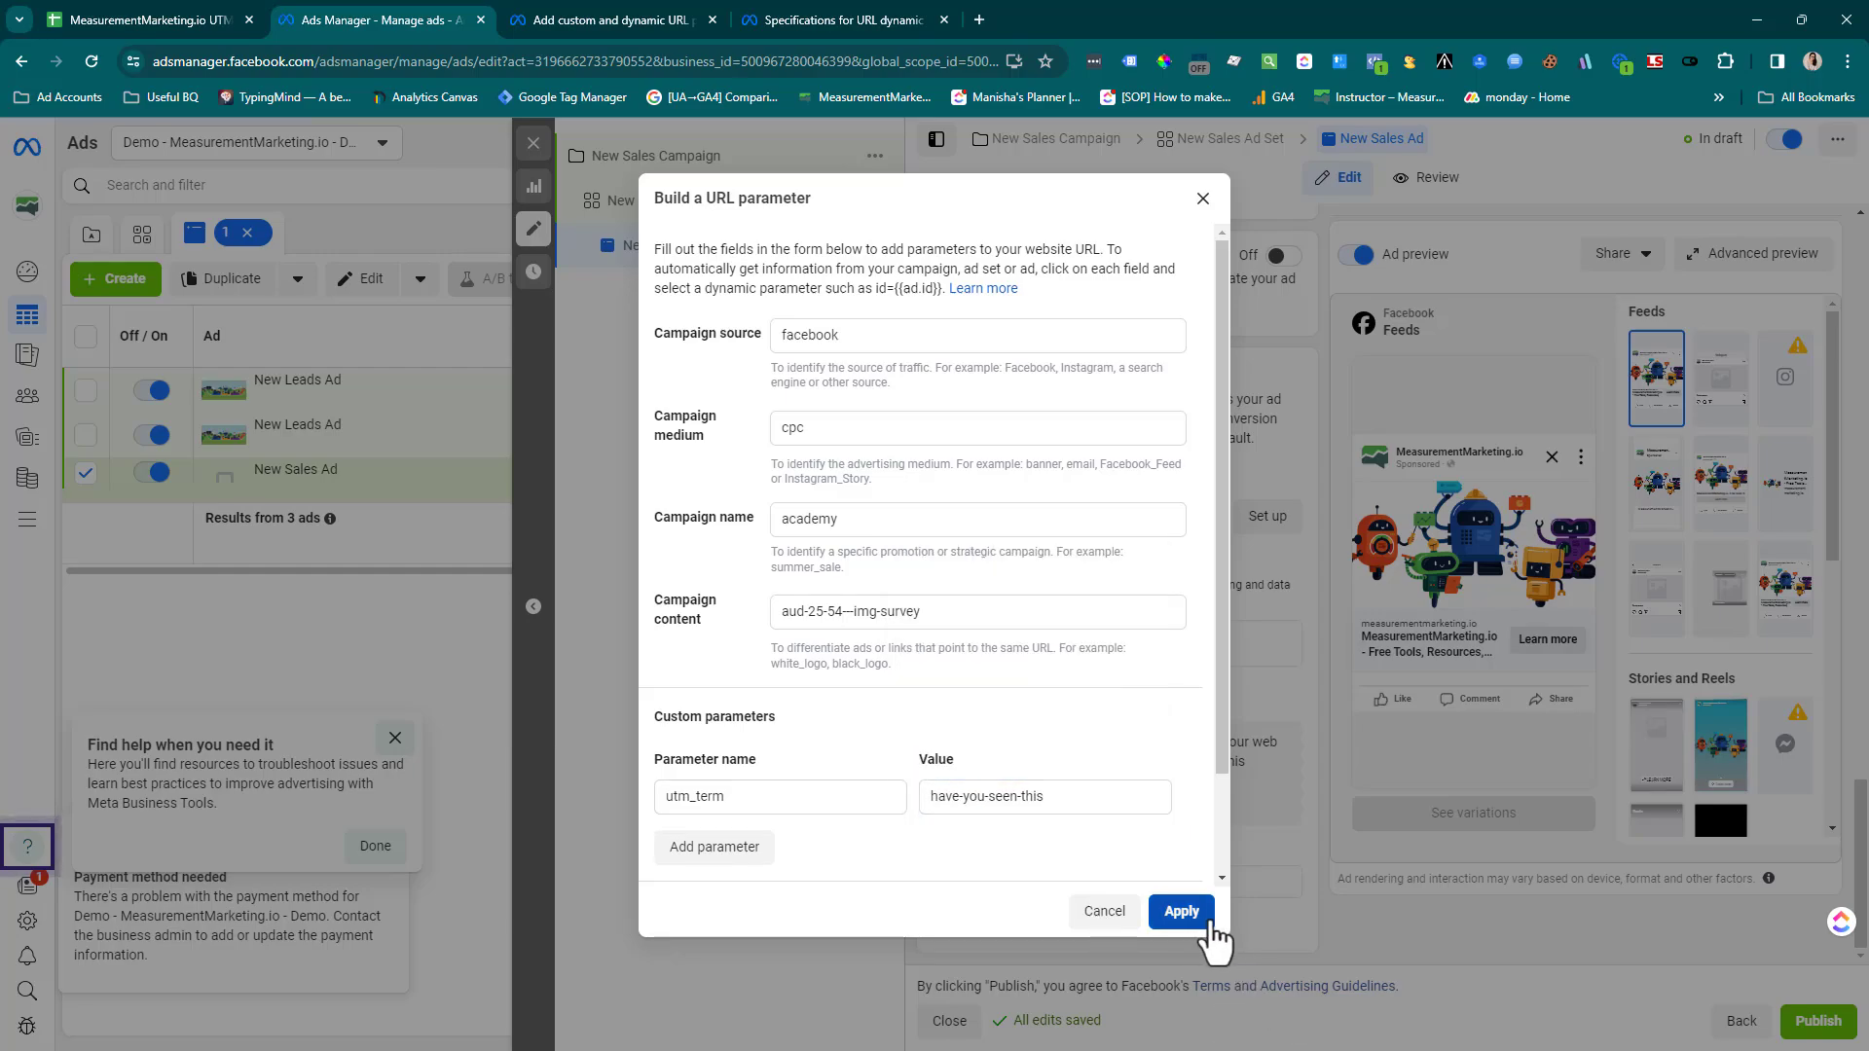
pyautogui.click(1182, 912)
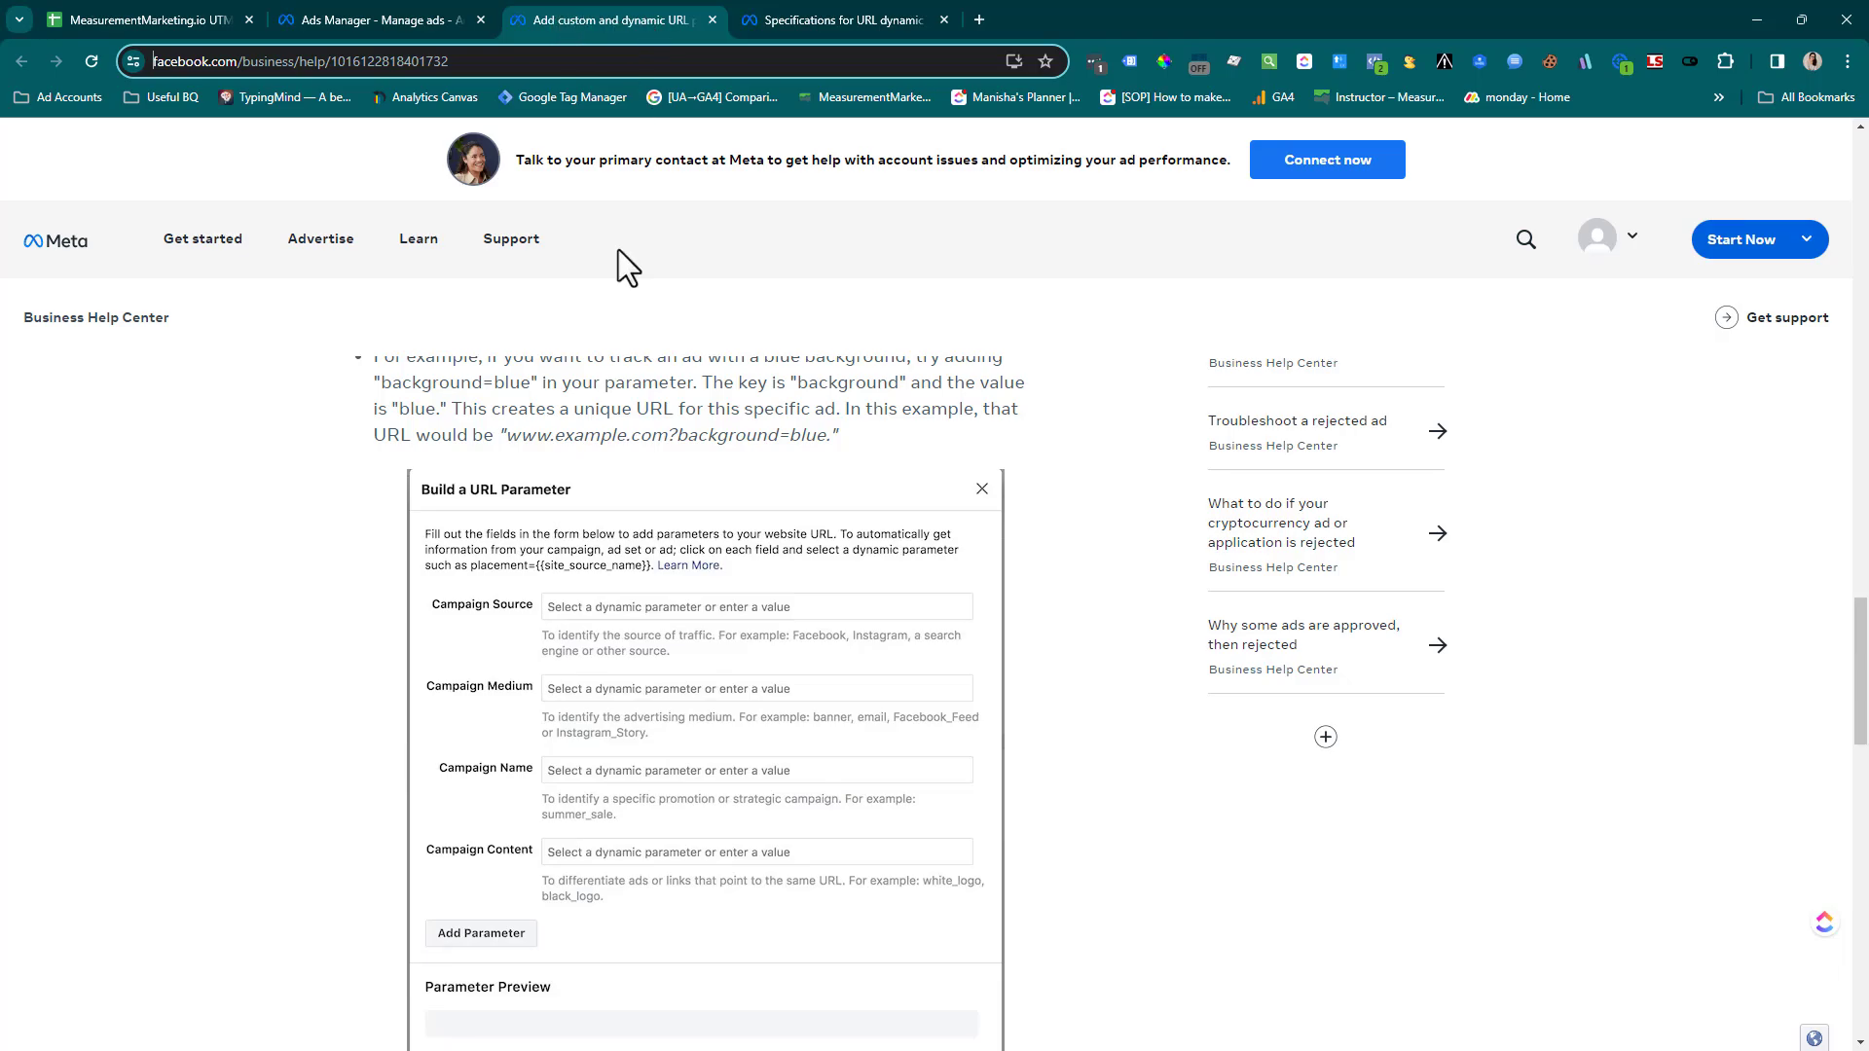
# Review the Meta help article on adding URL parameters to Meta ads, from its title to the parameter entry instructions
pyautogui.scroll(15, 730, 430)
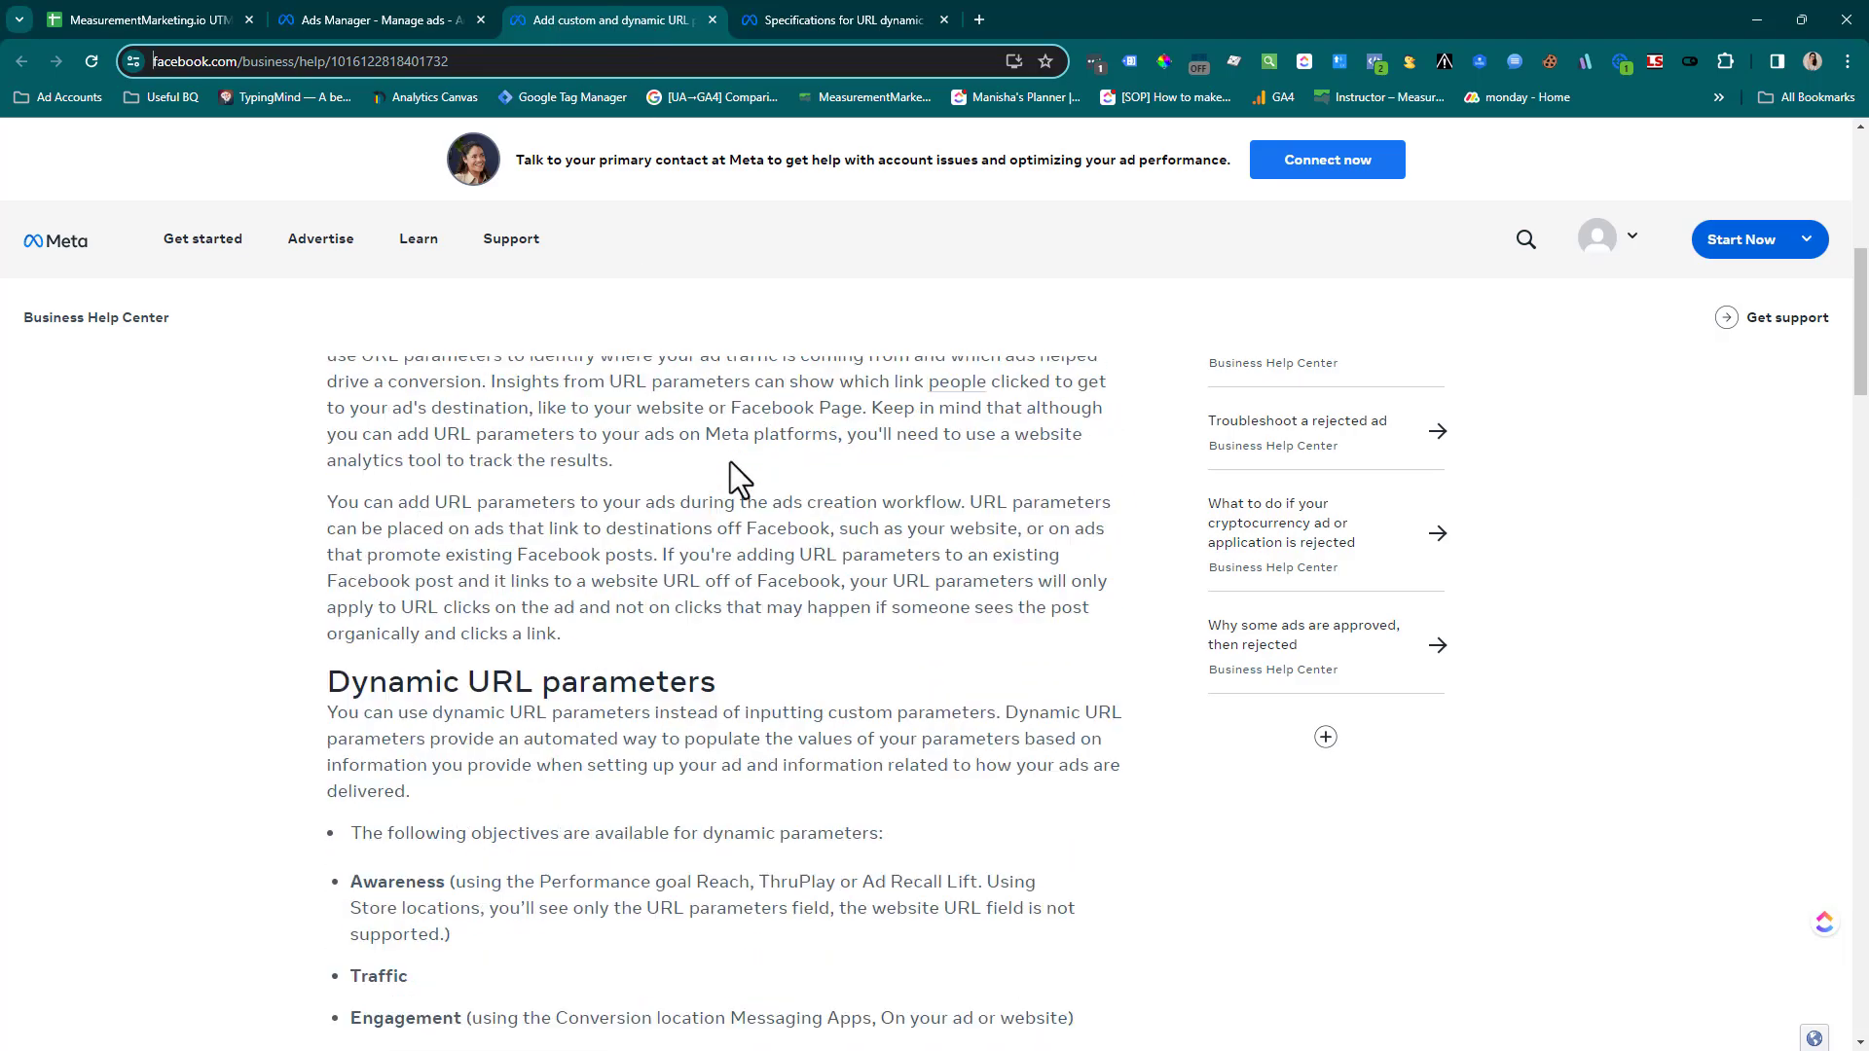
pyautogui.scroll(10, 730, 461)
pyautogui.moveTo(393, 501); pyautogui.dragTo(595, 574)
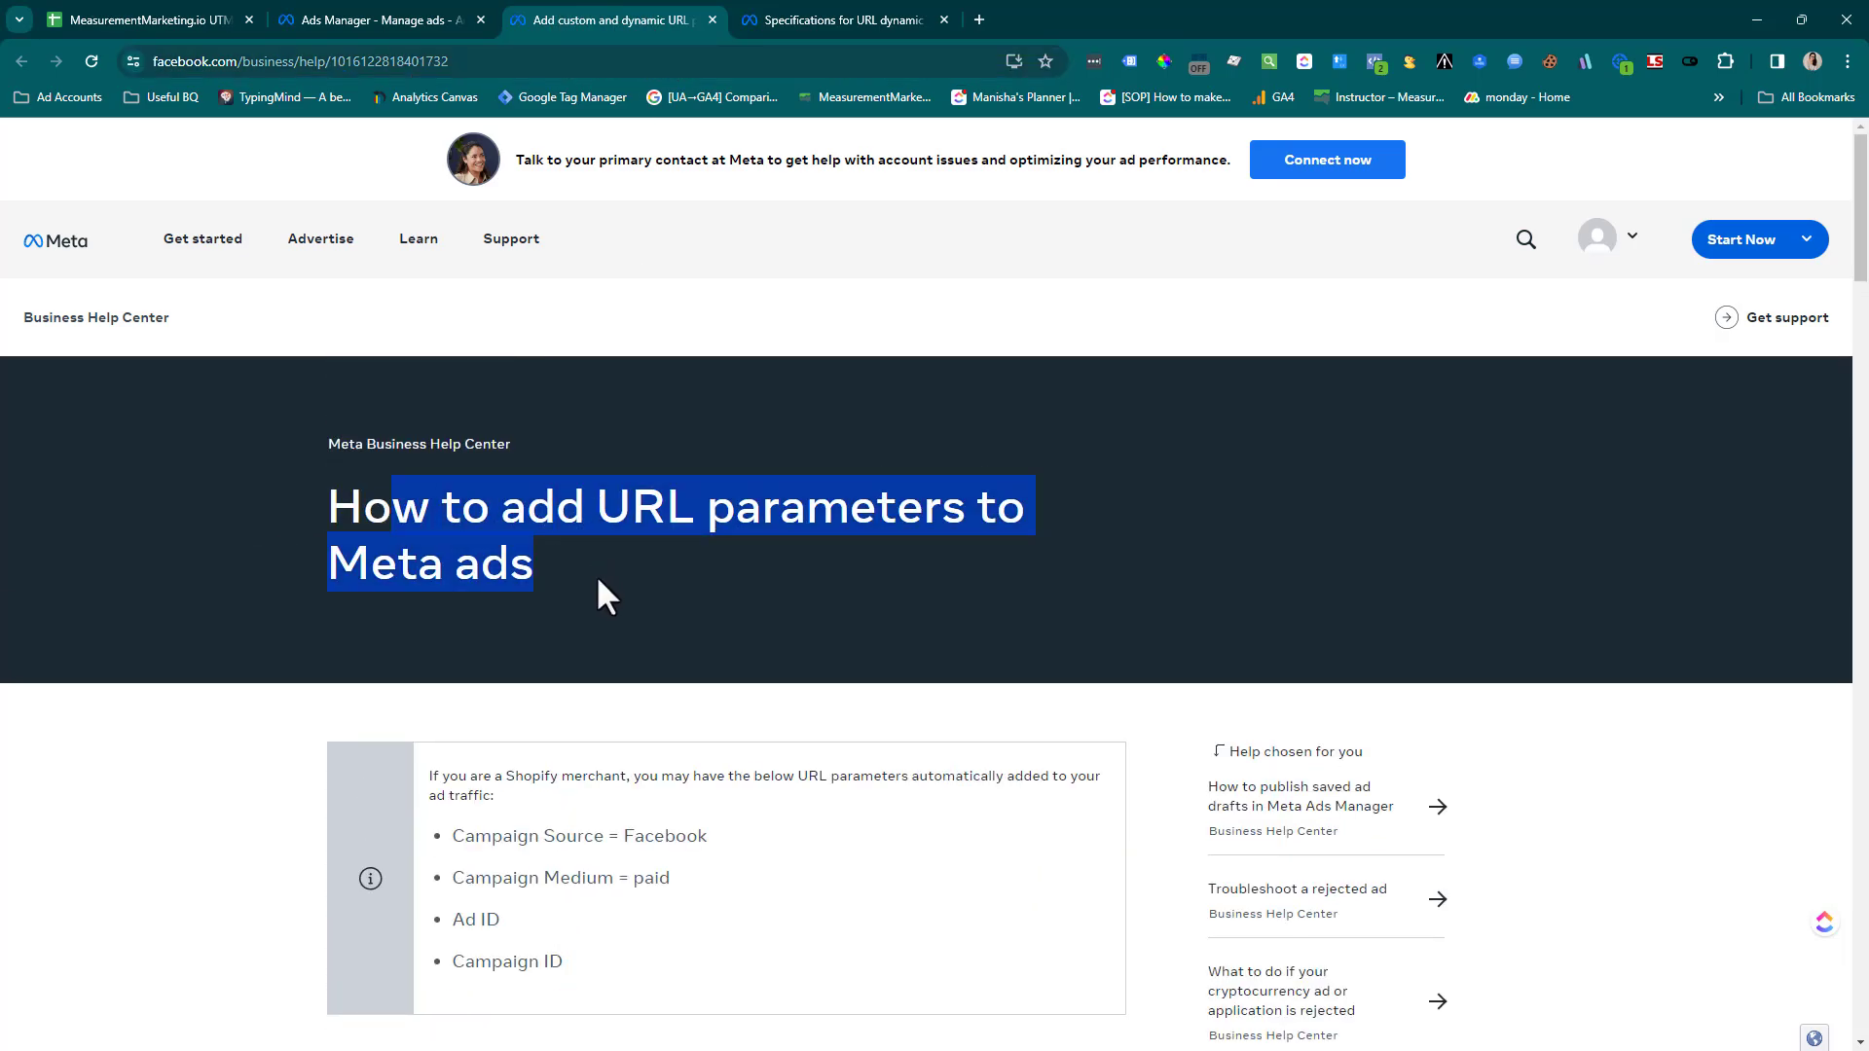
pyautogui.click(596, 576)
pyautogui.scroll(-8, 598, 582)
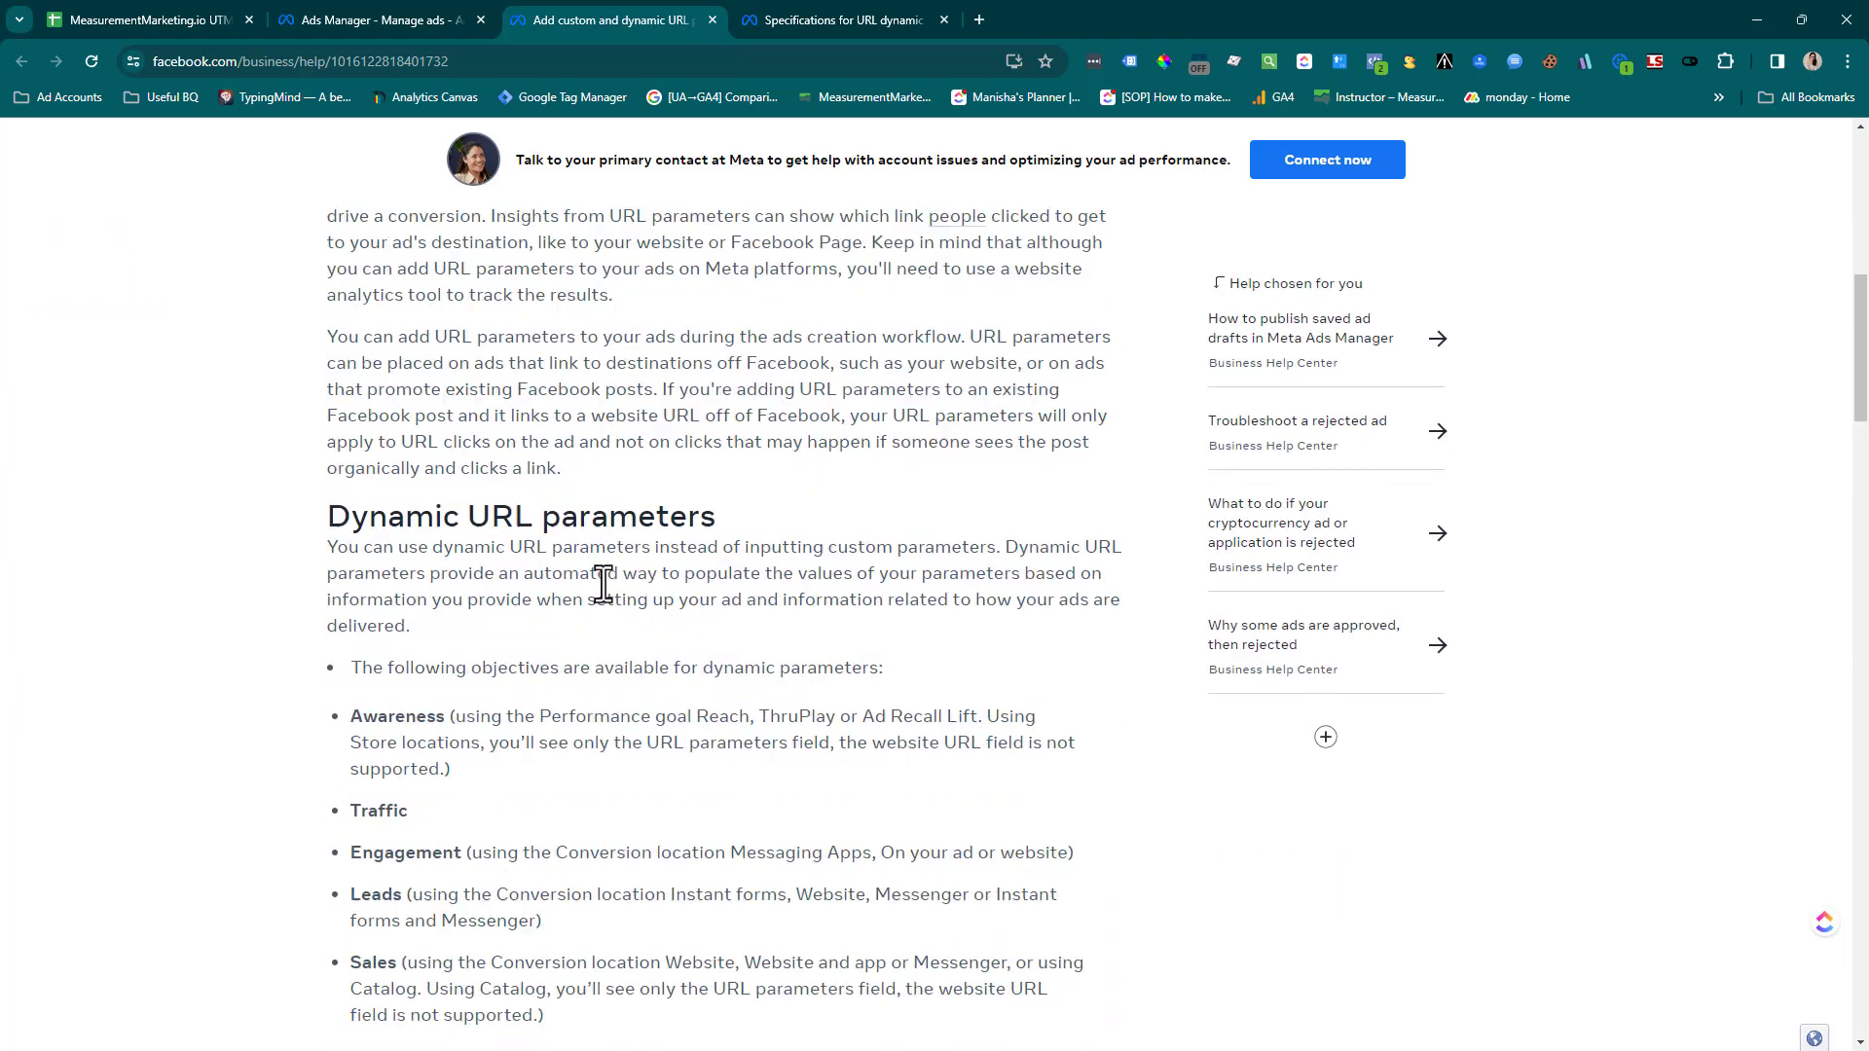
pyautogui.scroll(-20, 603, 582)
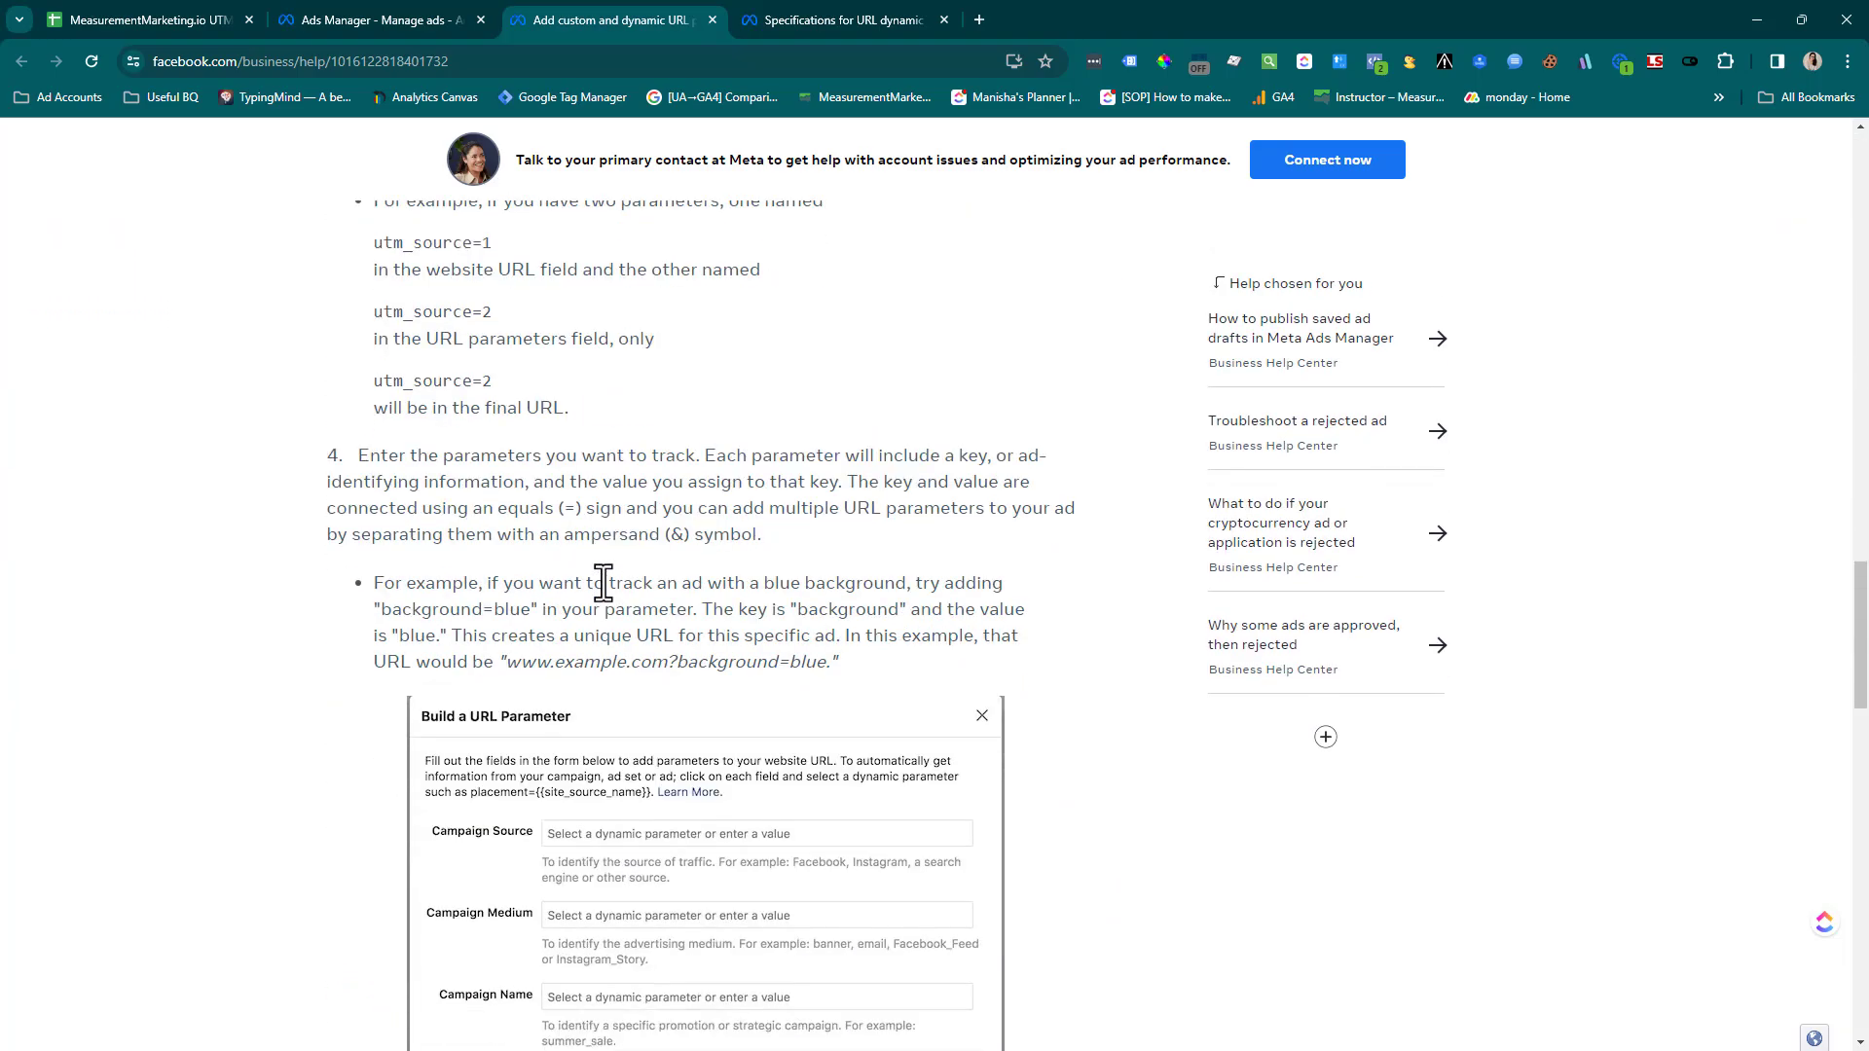
# Return to Ads Manager, reopen the sales ad's URL parameter builder, and clear the campaign source and campaign medium values
pyautogui.click(358, 21)
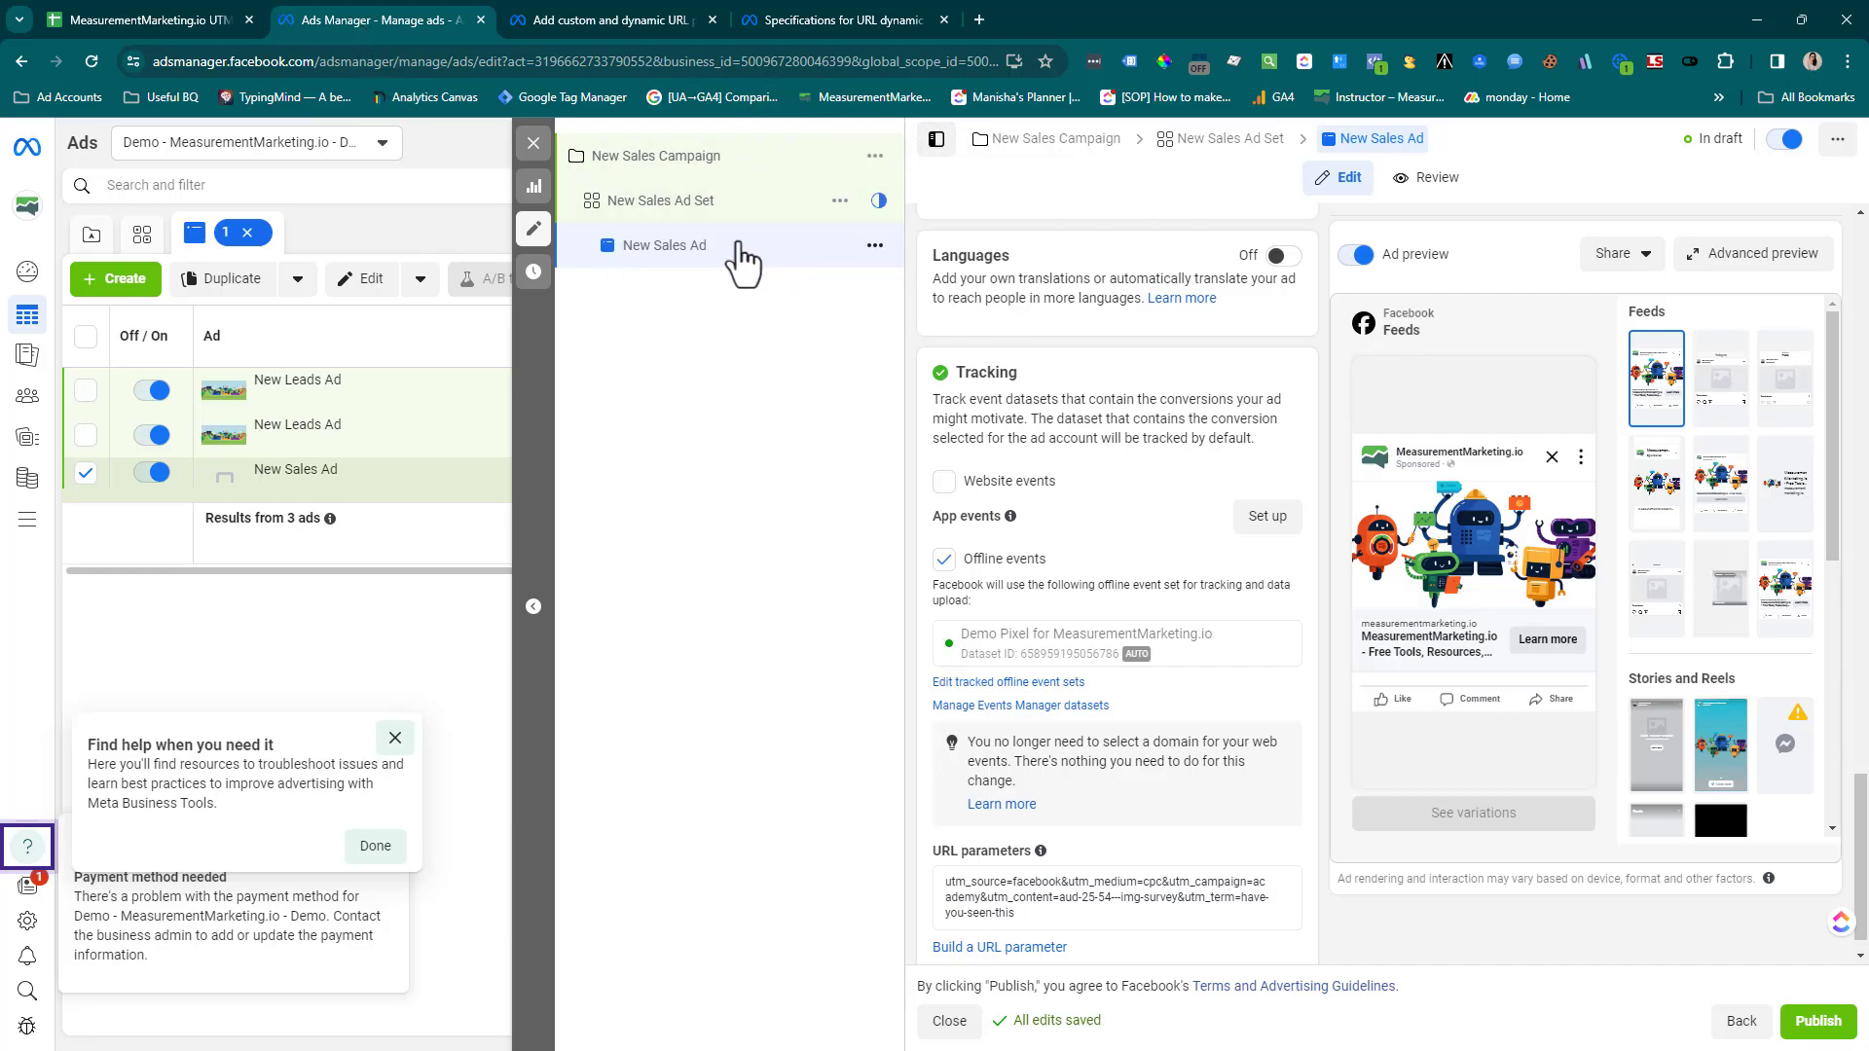
pyautogui.scroll(-1, 1189, 697)
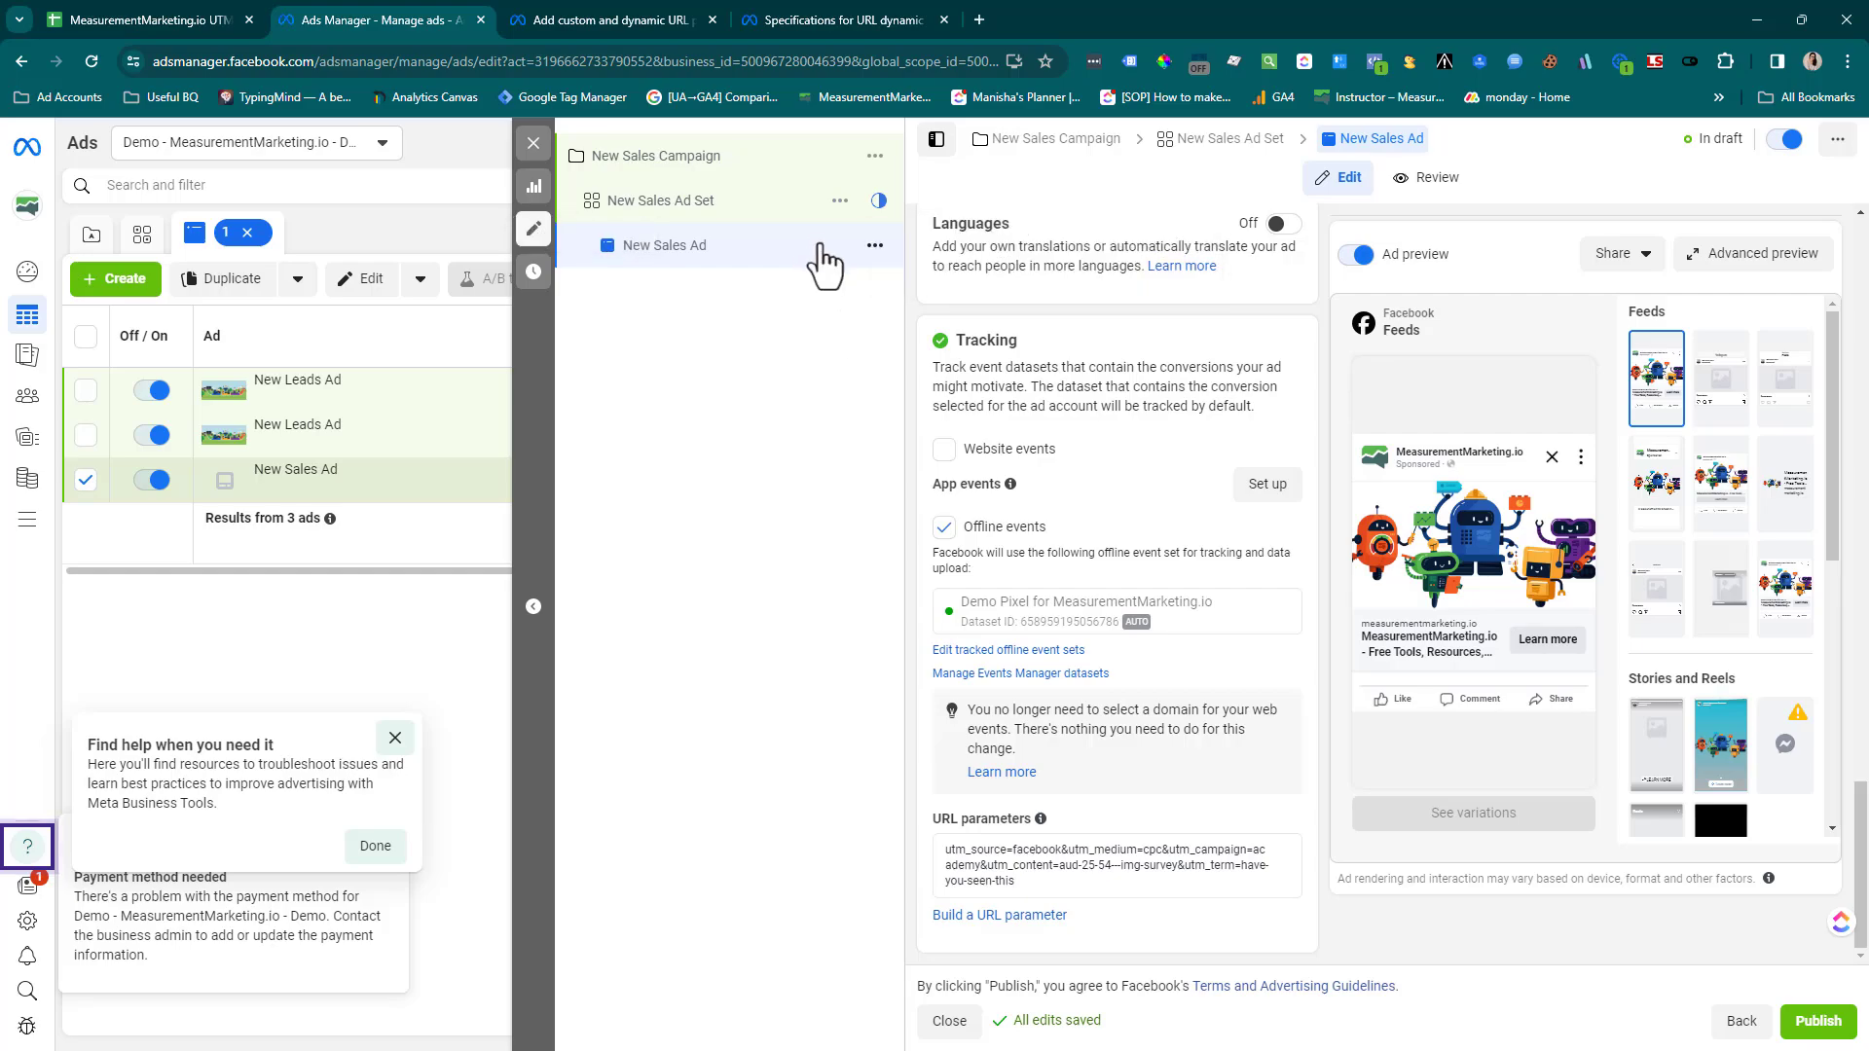
pyautogui.click(1019, 917)
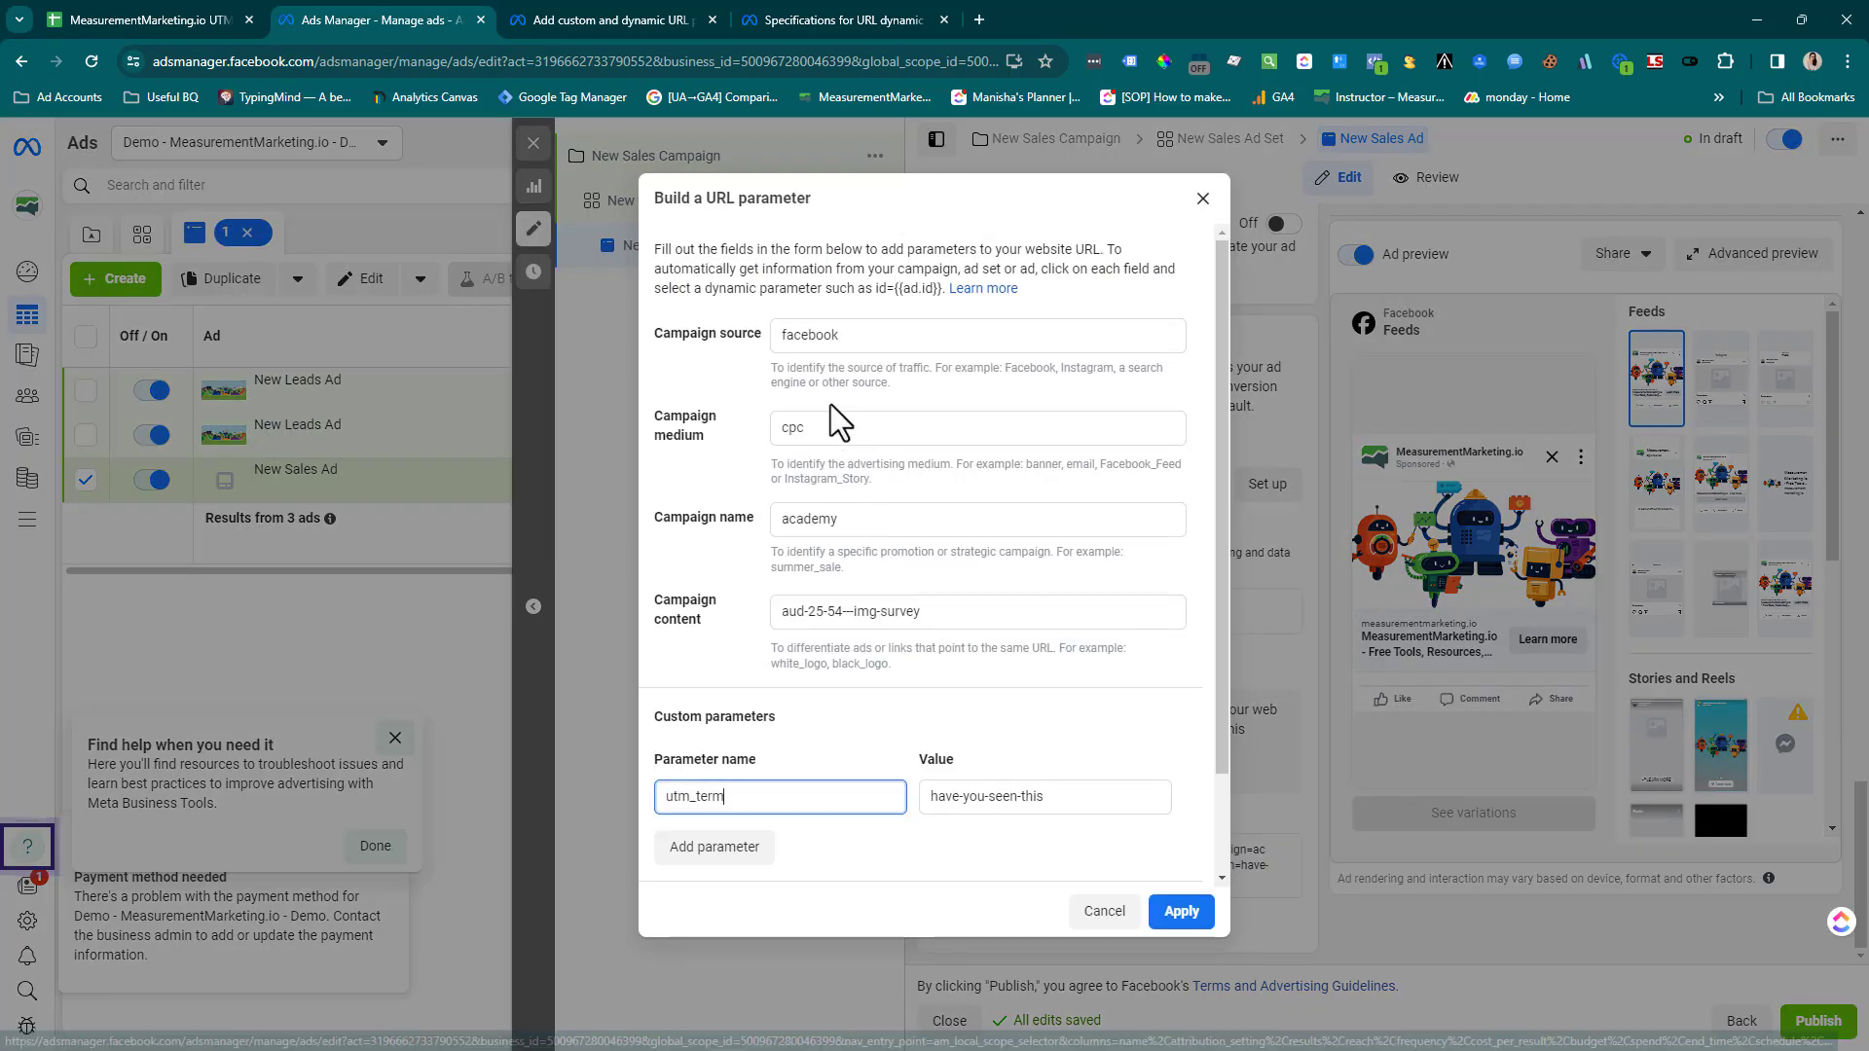
pyautogui.doubleClick(826, 338)
pyautogui.press('BackSpace')
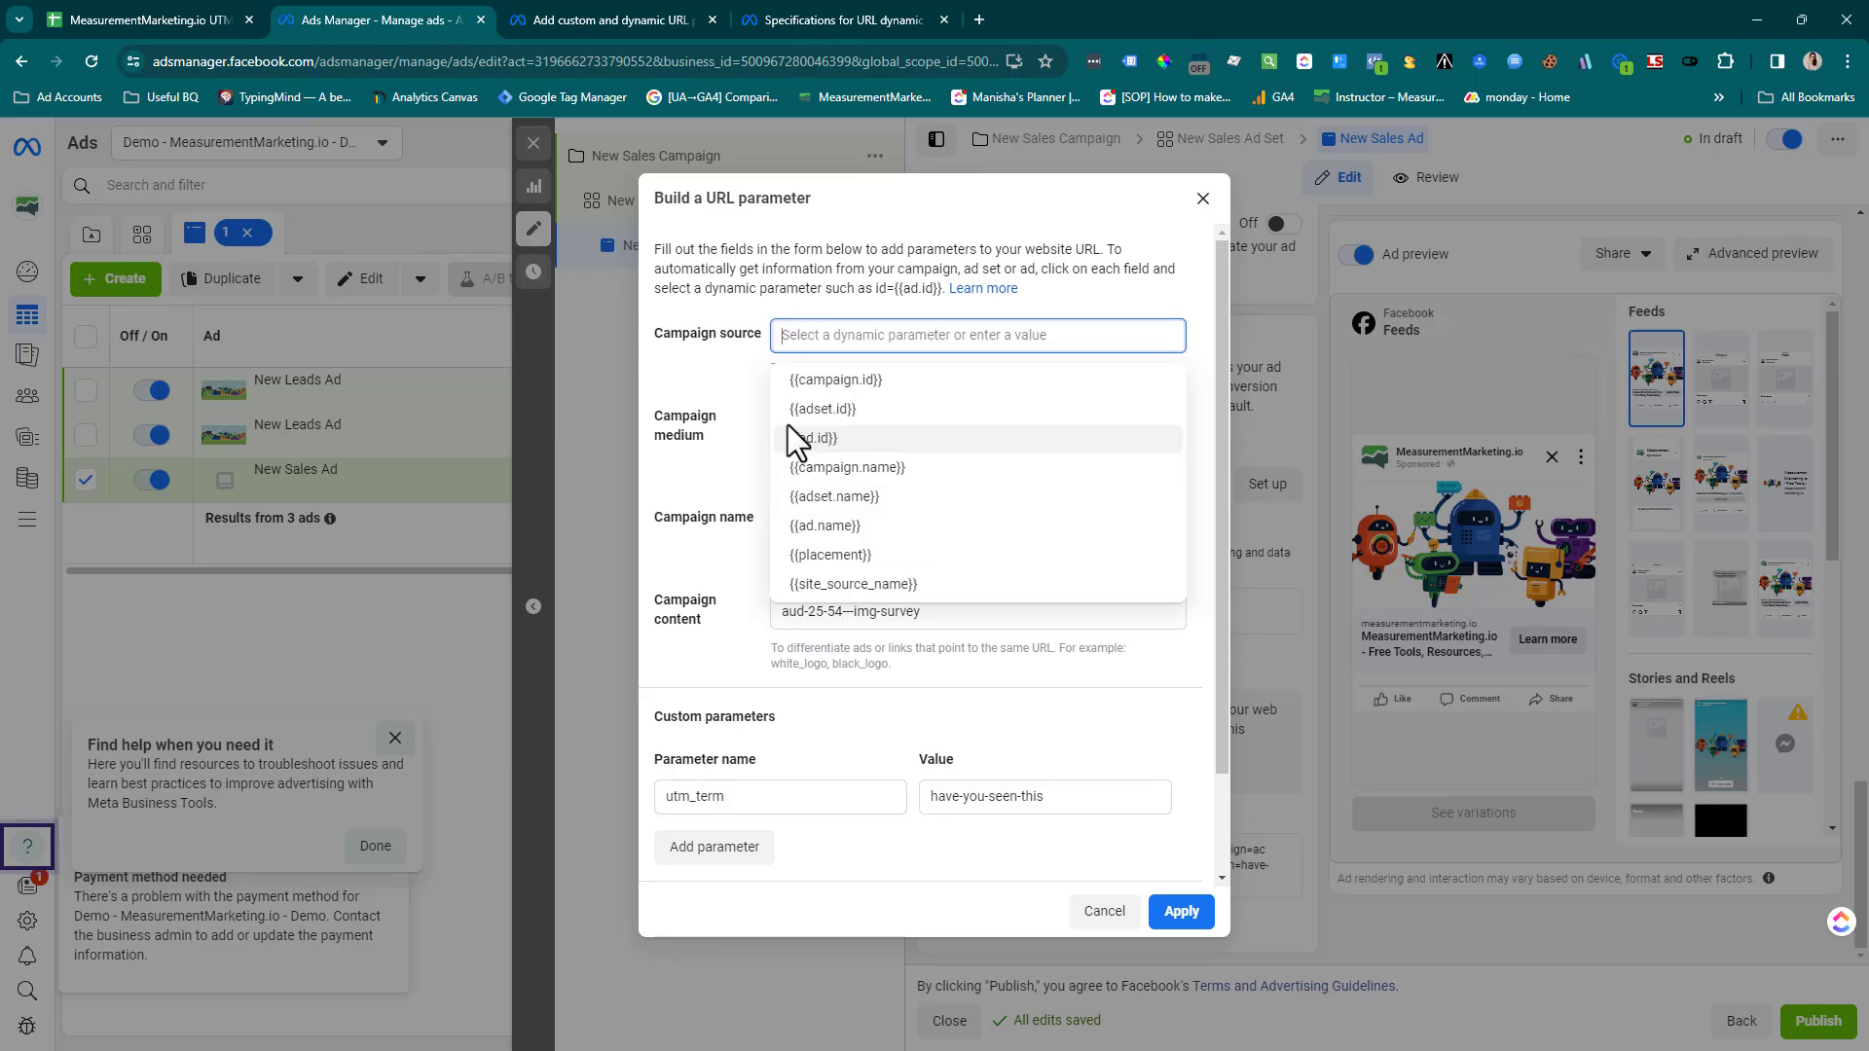
pyautogui.click(714, 377)
pyautogui.click(807, 429)
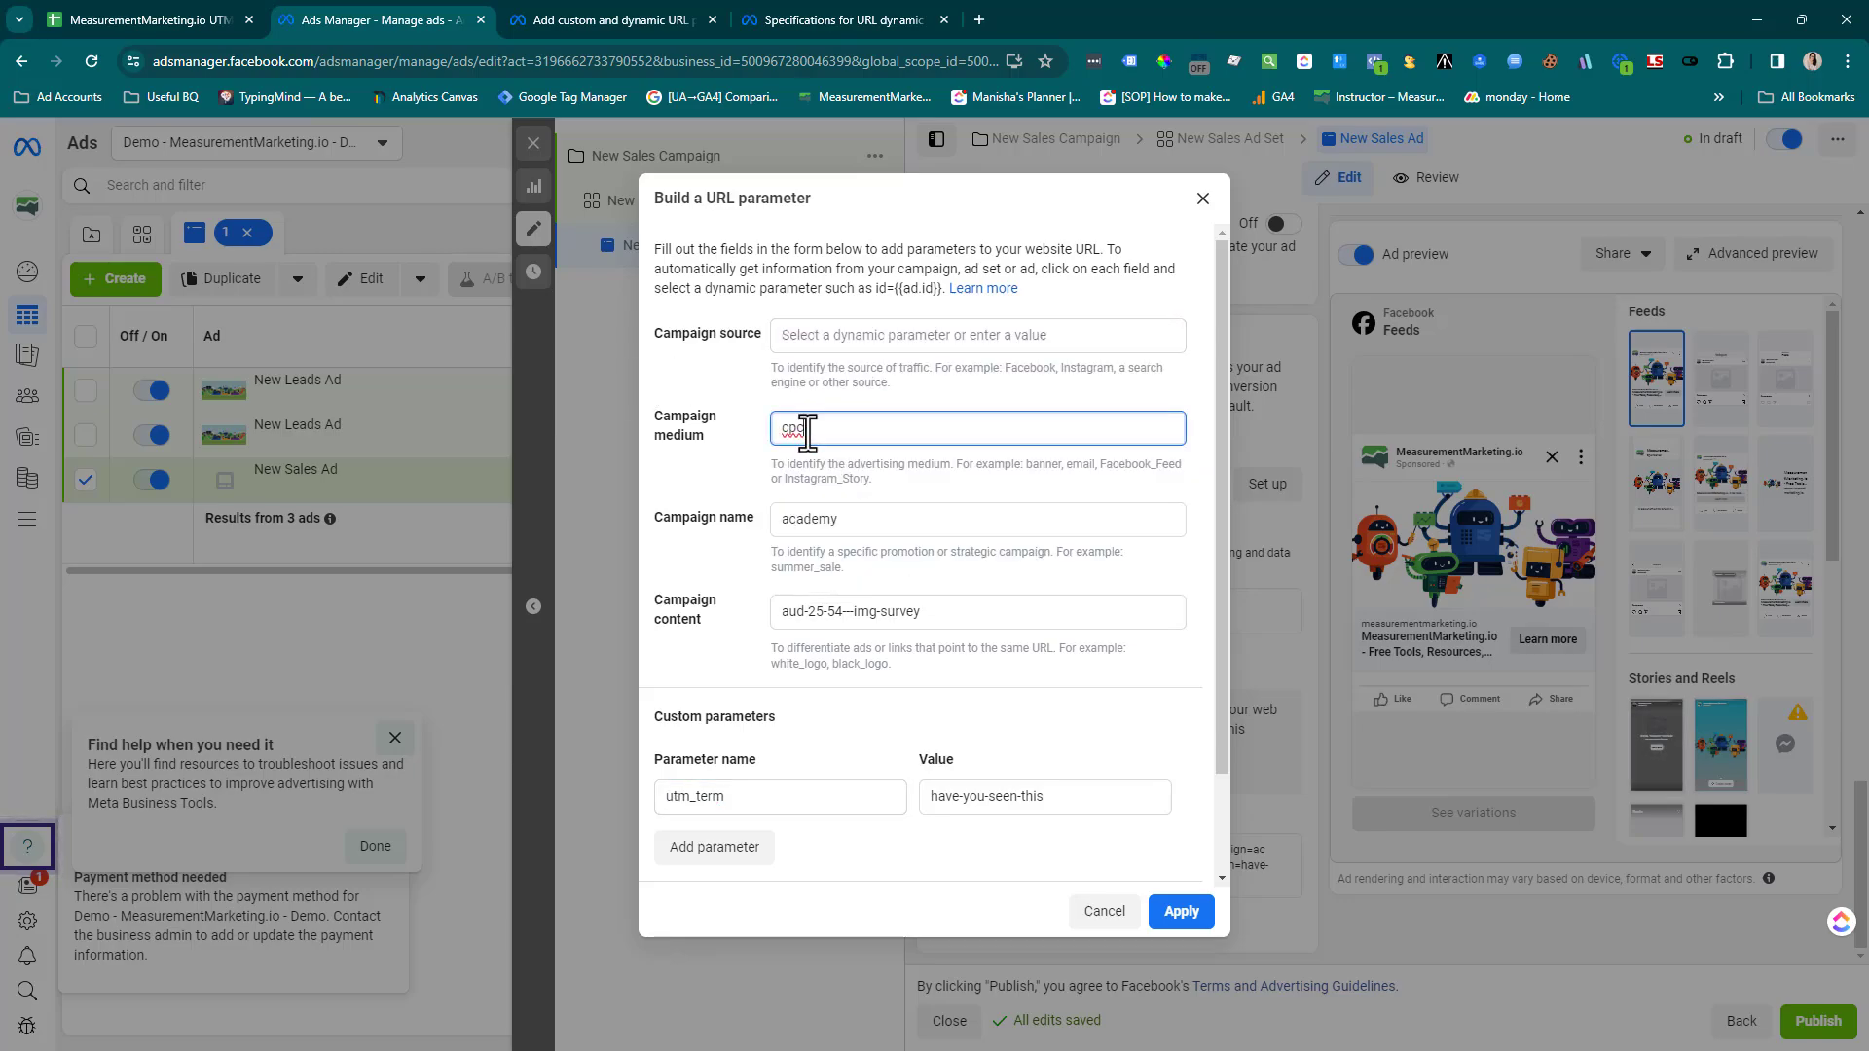
pyautogui.press('BackSpace')
pyautogui.press('BackSpace')
pyautogui.press('BackSpace')
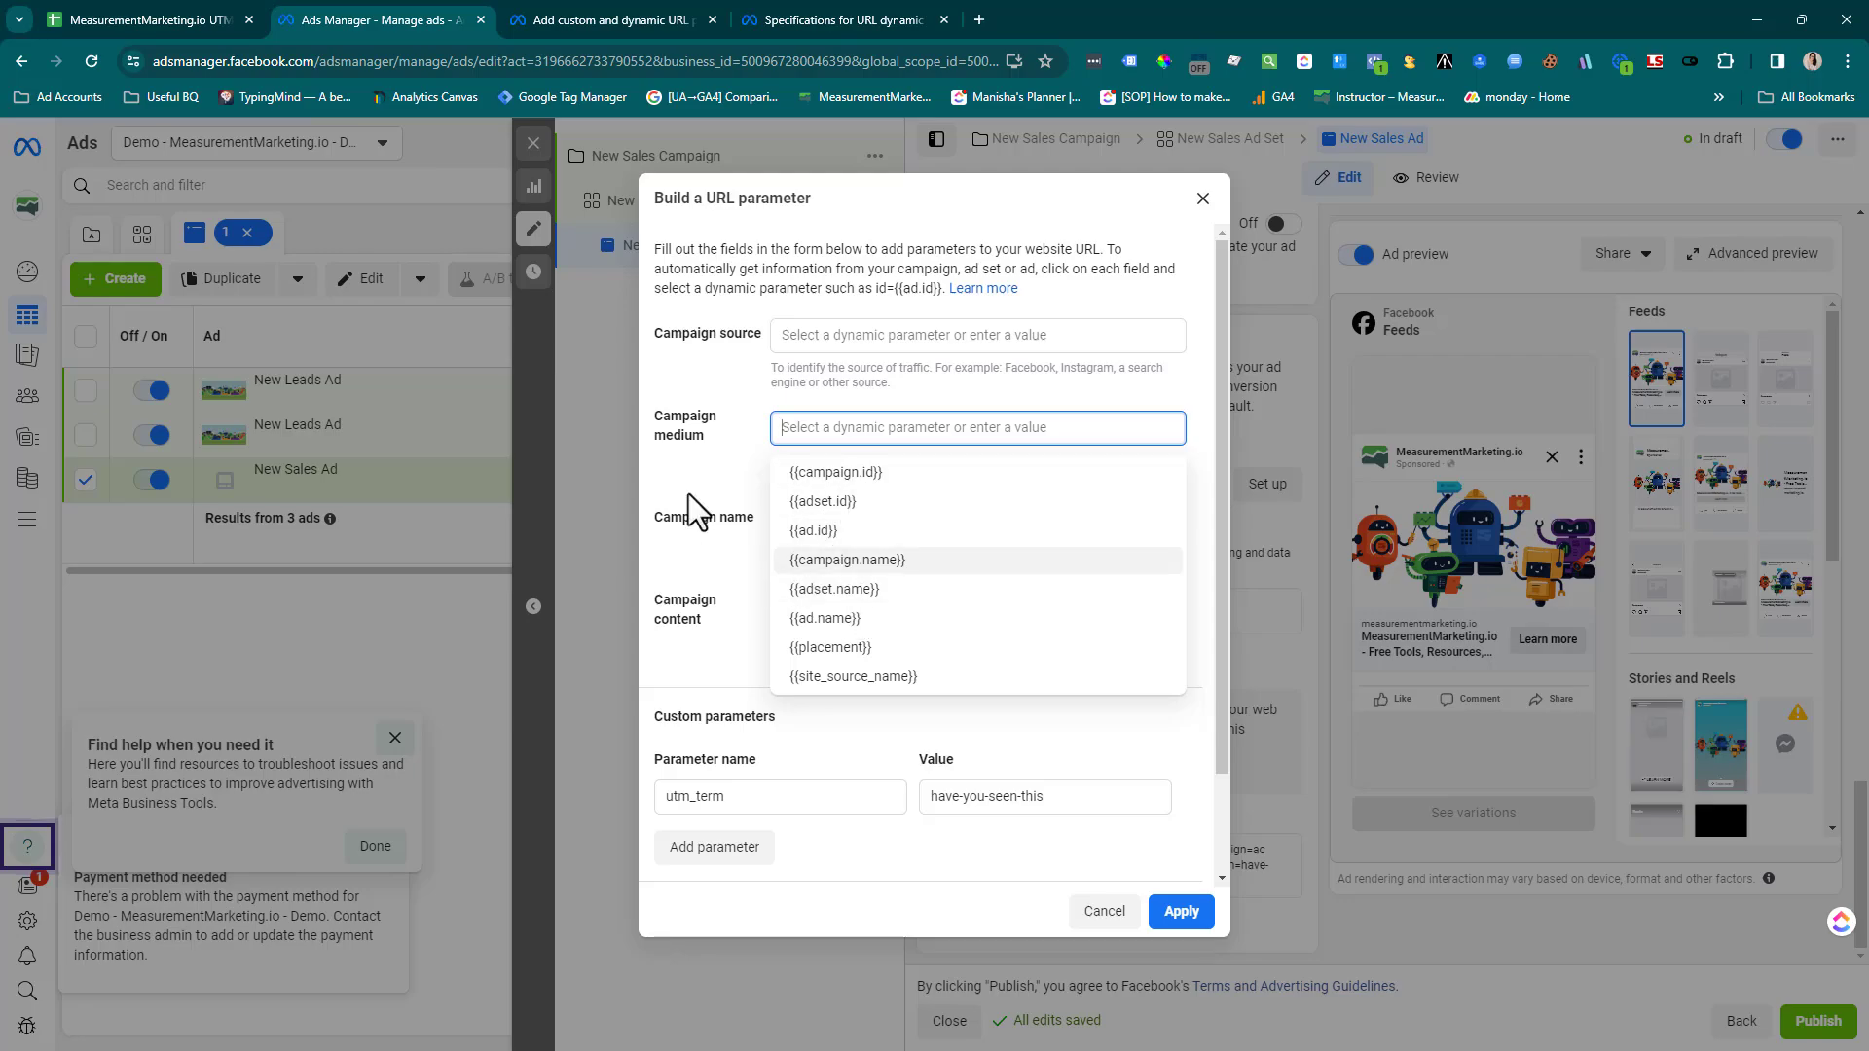
# Clear the campaign name, campaign content and utm_term values in the URL parameter builder
pyautogui.click(818, 518)
pyautogui.doubleClick(817, 518)
pyautogui.press('BackSpace')
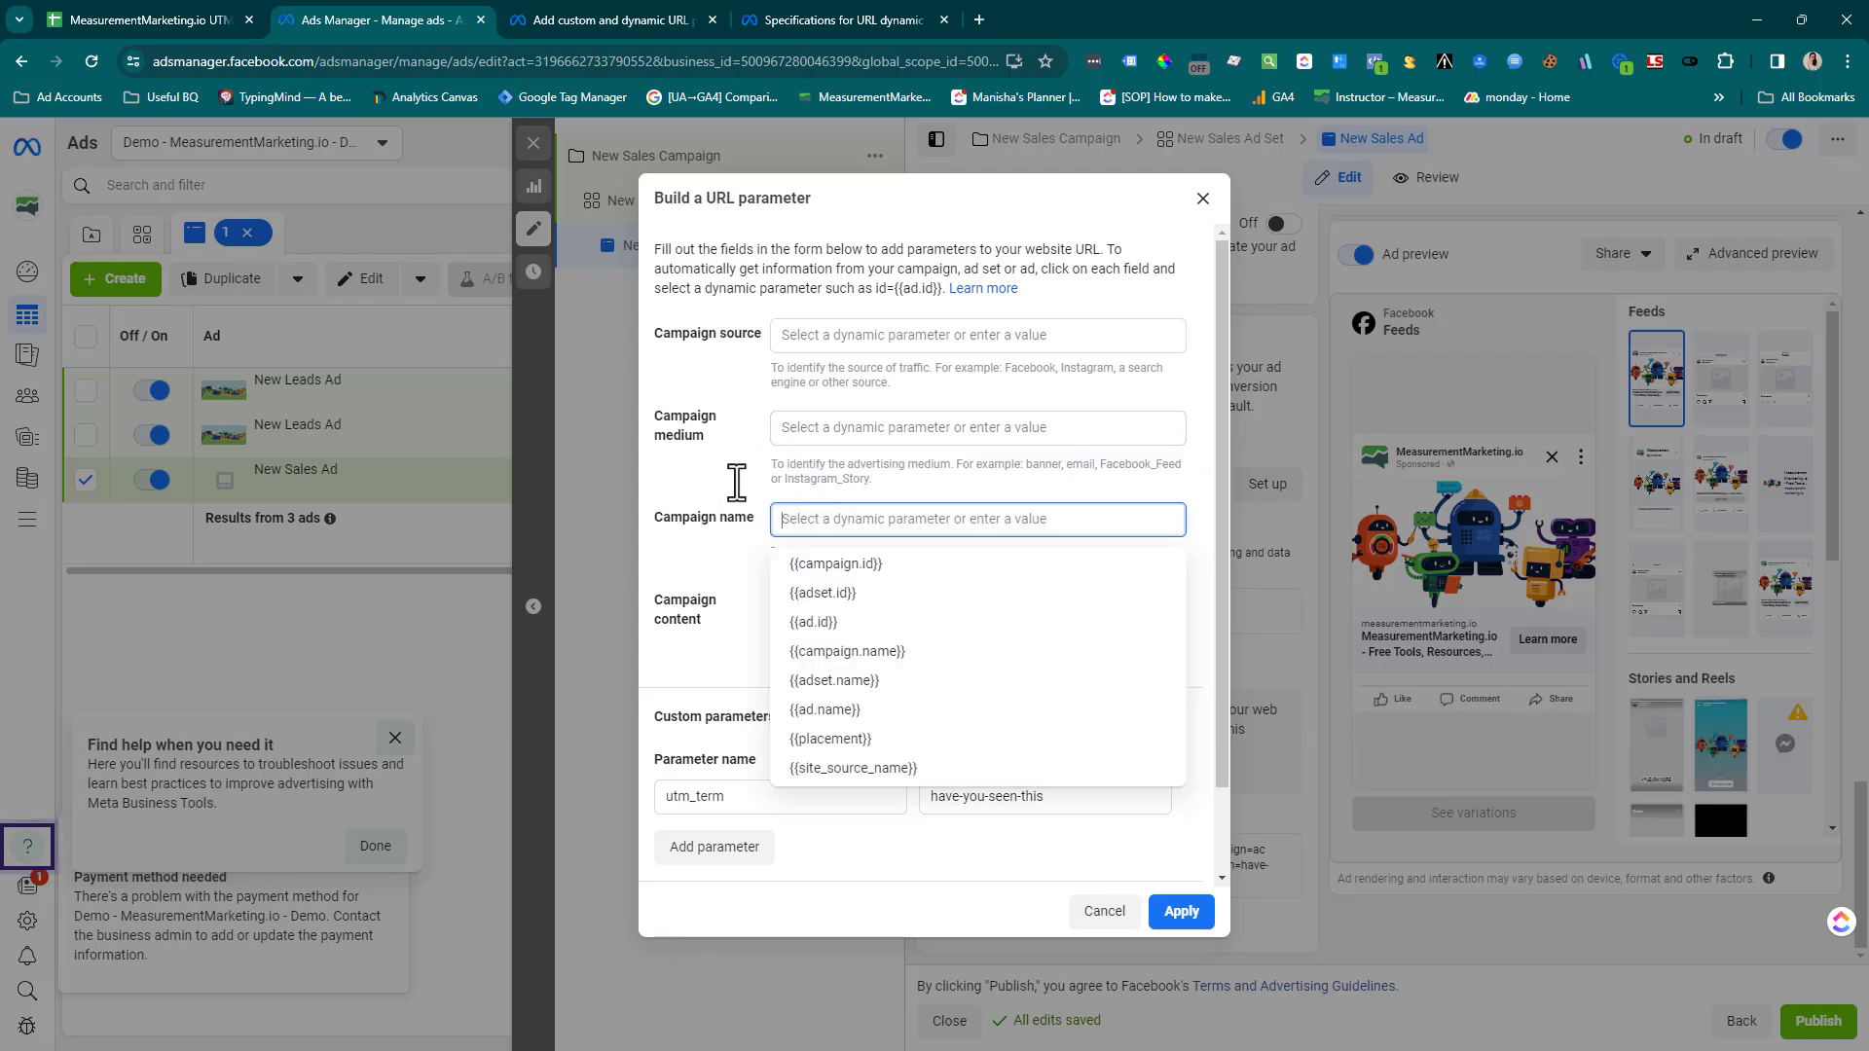
pyautogui.click(805, 563)
pyautogui.click(818, 609)
pyautogui.tripleClick(823, 611)
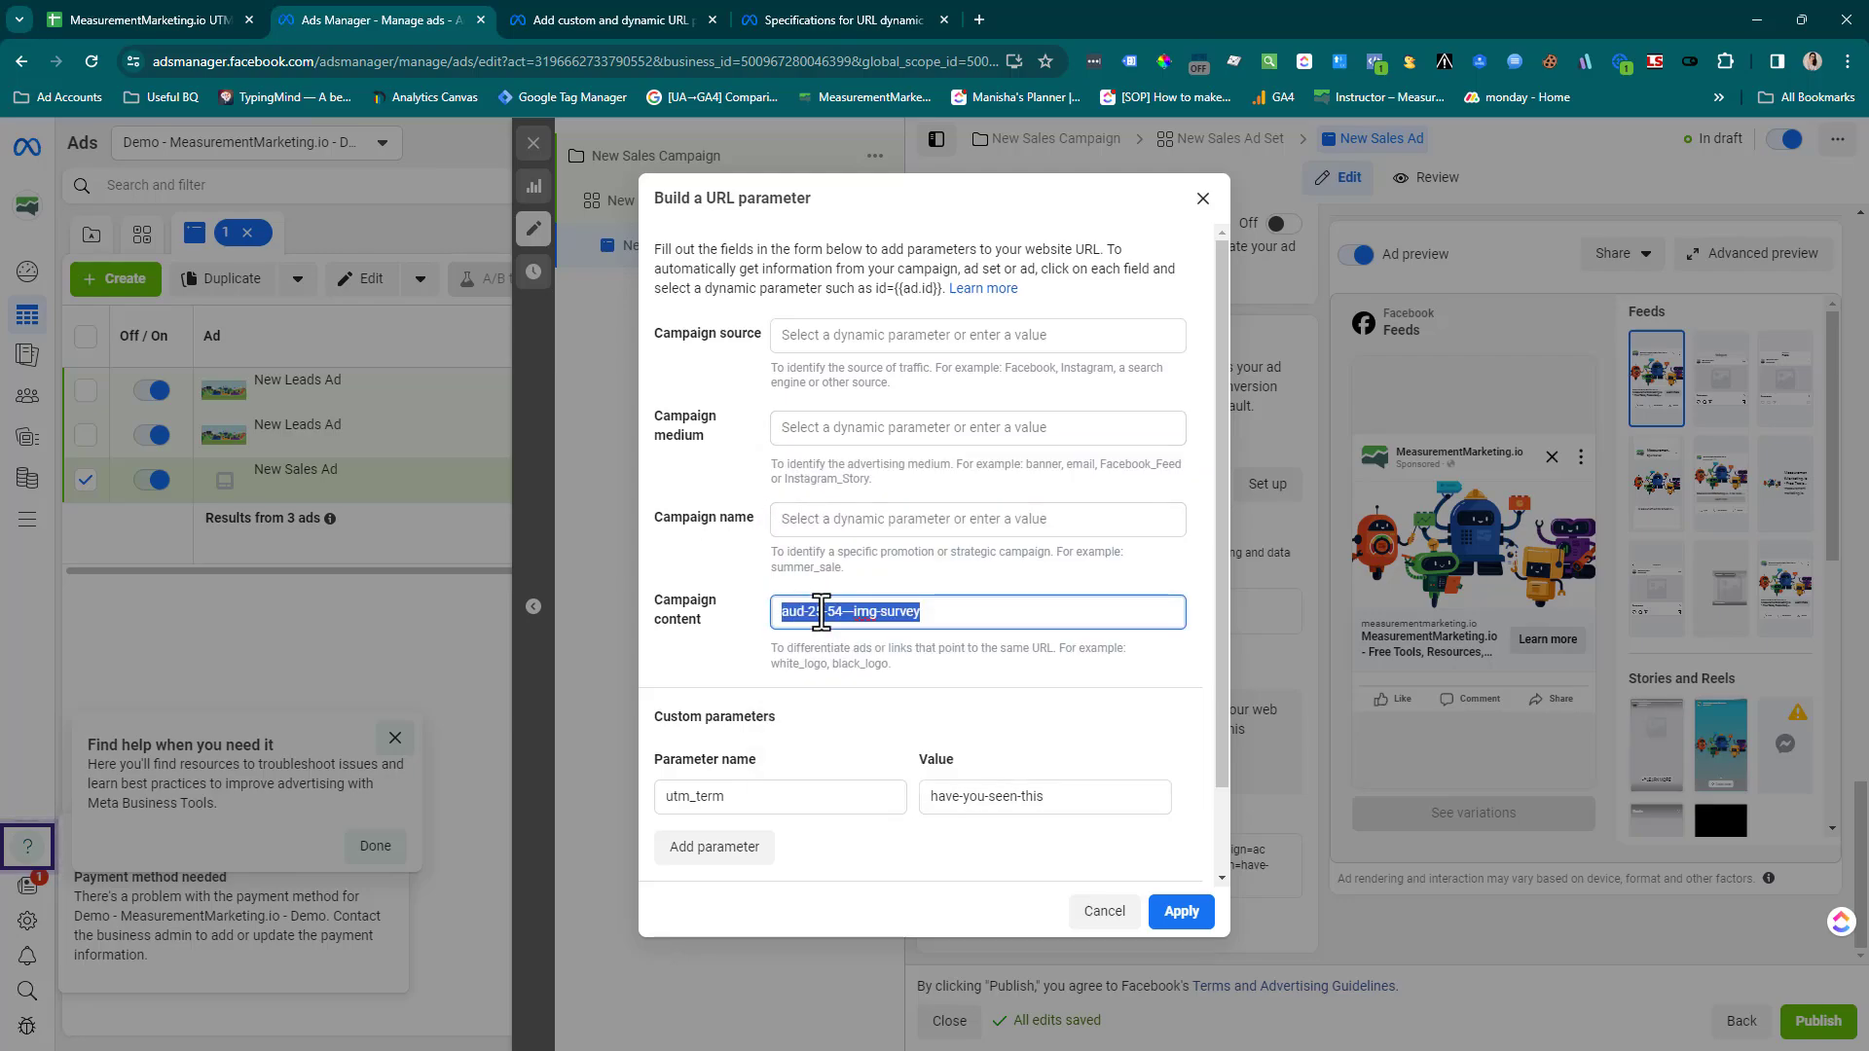
pyautogui.press('BackSpace')
pyautogui.click(981, 797)
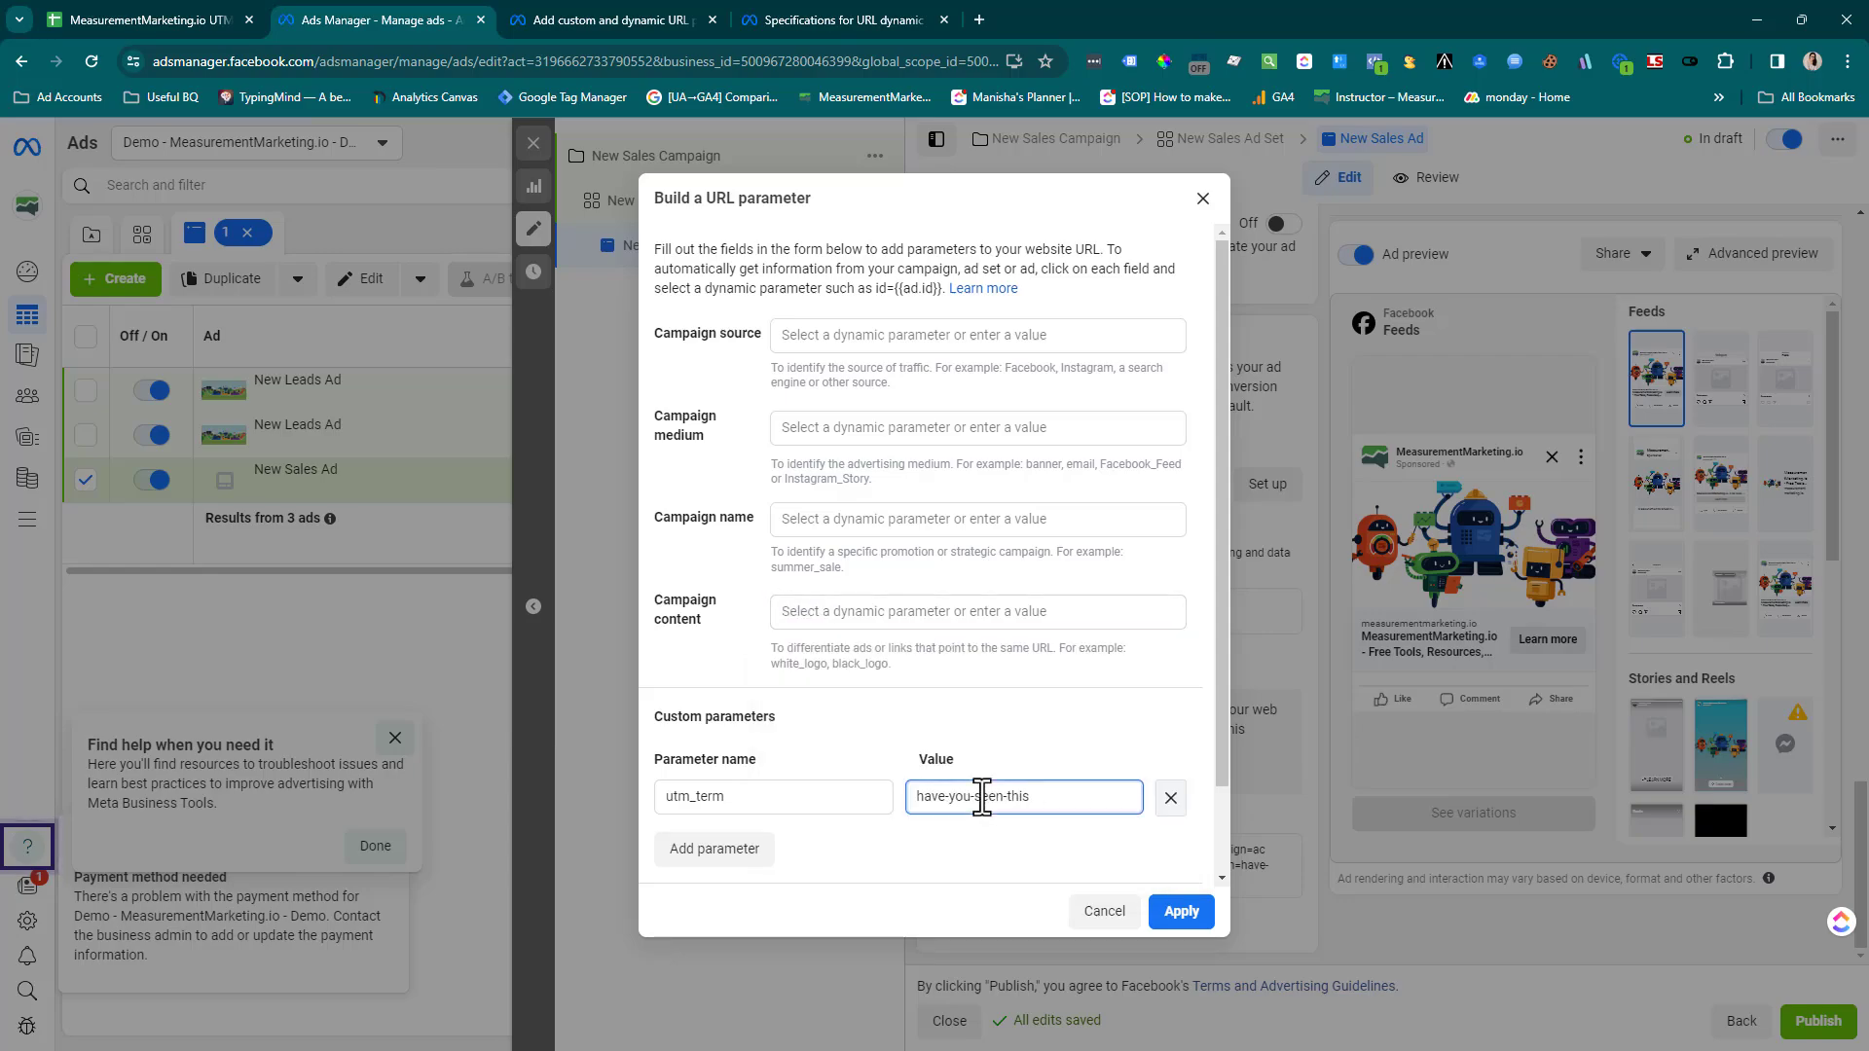
pyautogui.tripleClick(981, 796)
pyautogui.press('BackSpace')
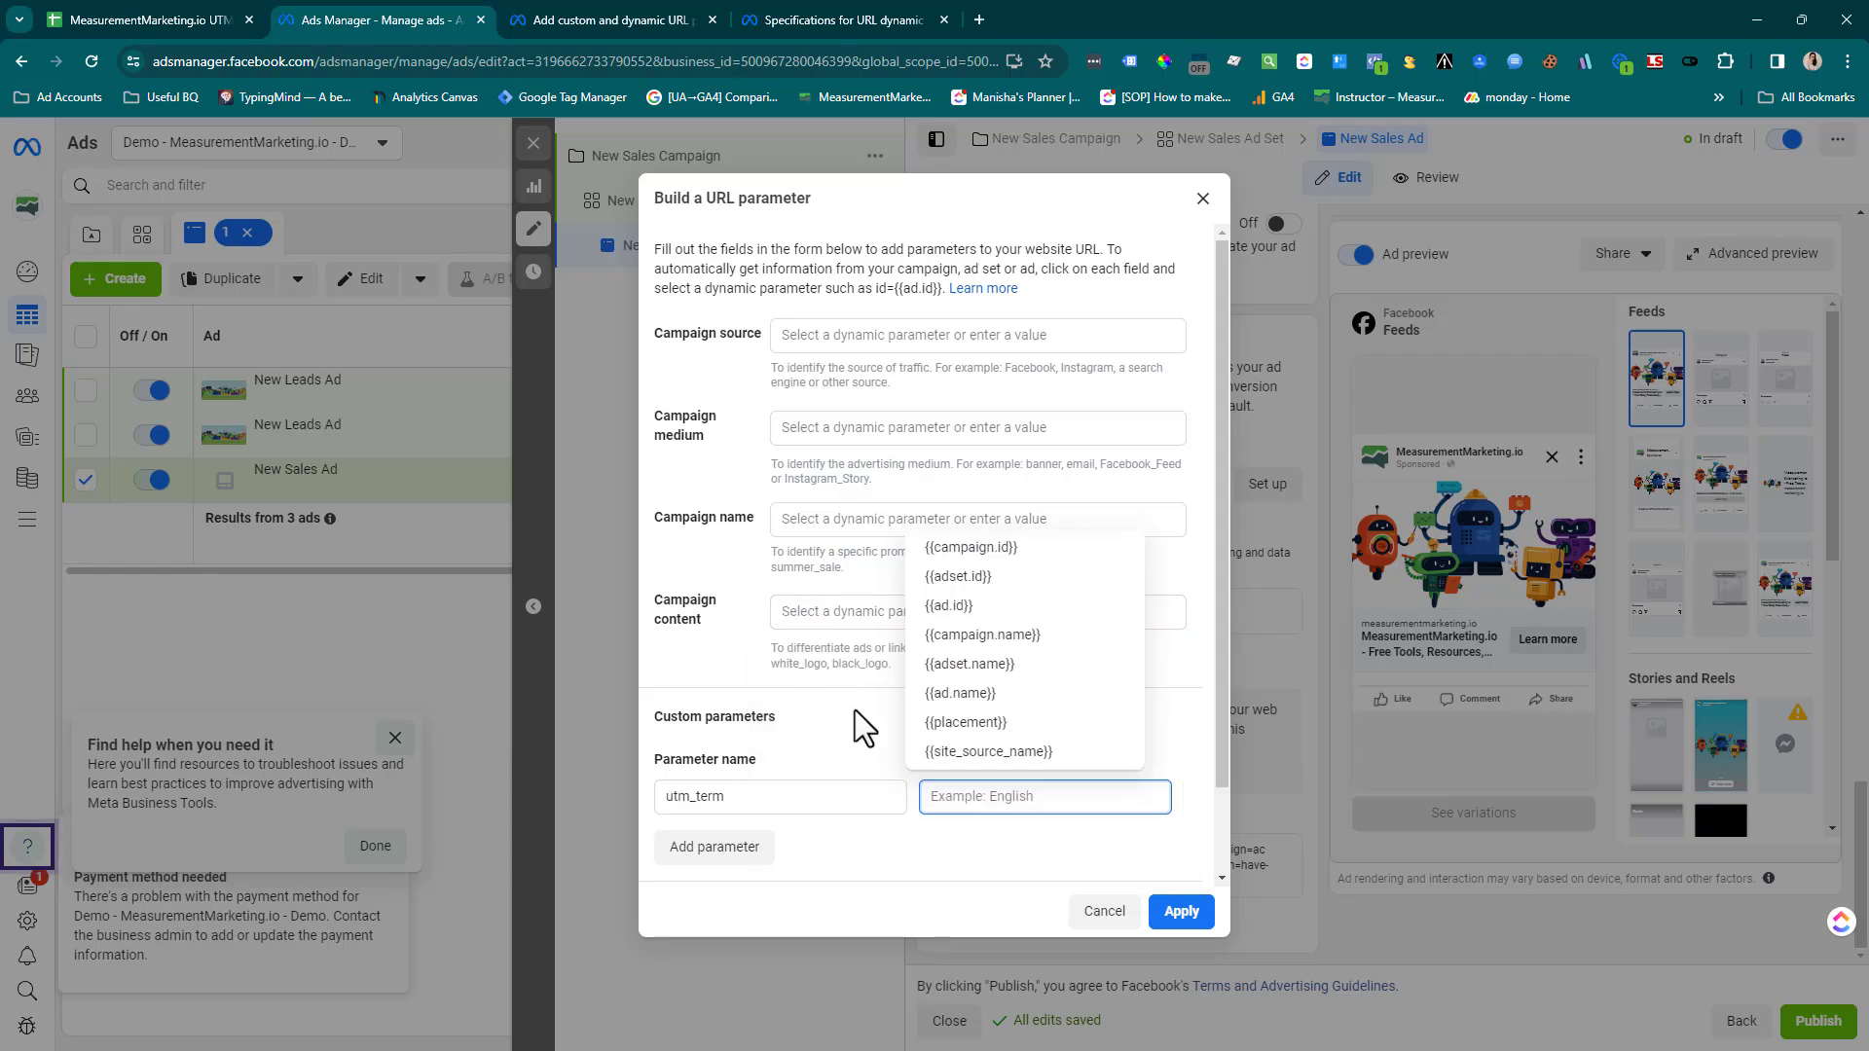
pyautogui.click(812, 382)
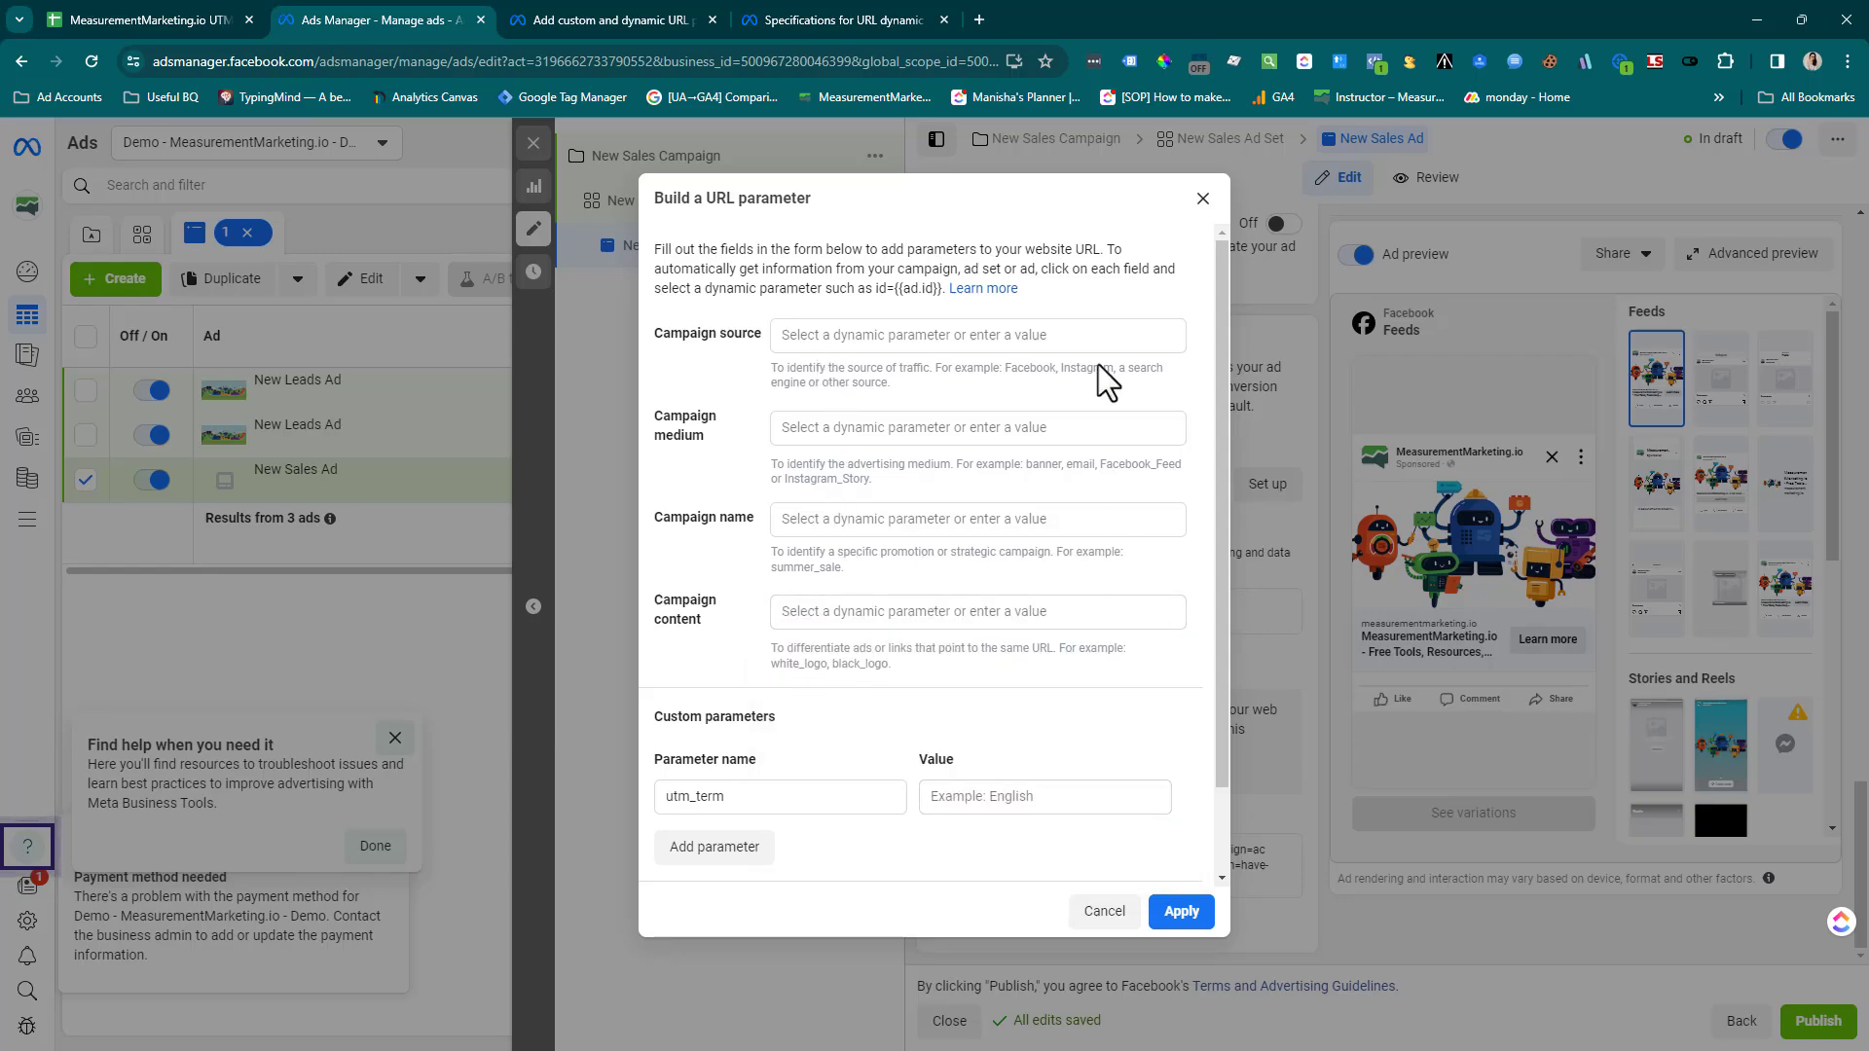
# Examine Meta's "Specifications for URL dynamic parameters" article, covering the list of available dynamic parameters and the name-based parameters section
pyautogui.click(789, 10)
pyautogui.scroll(8, 486, 477)
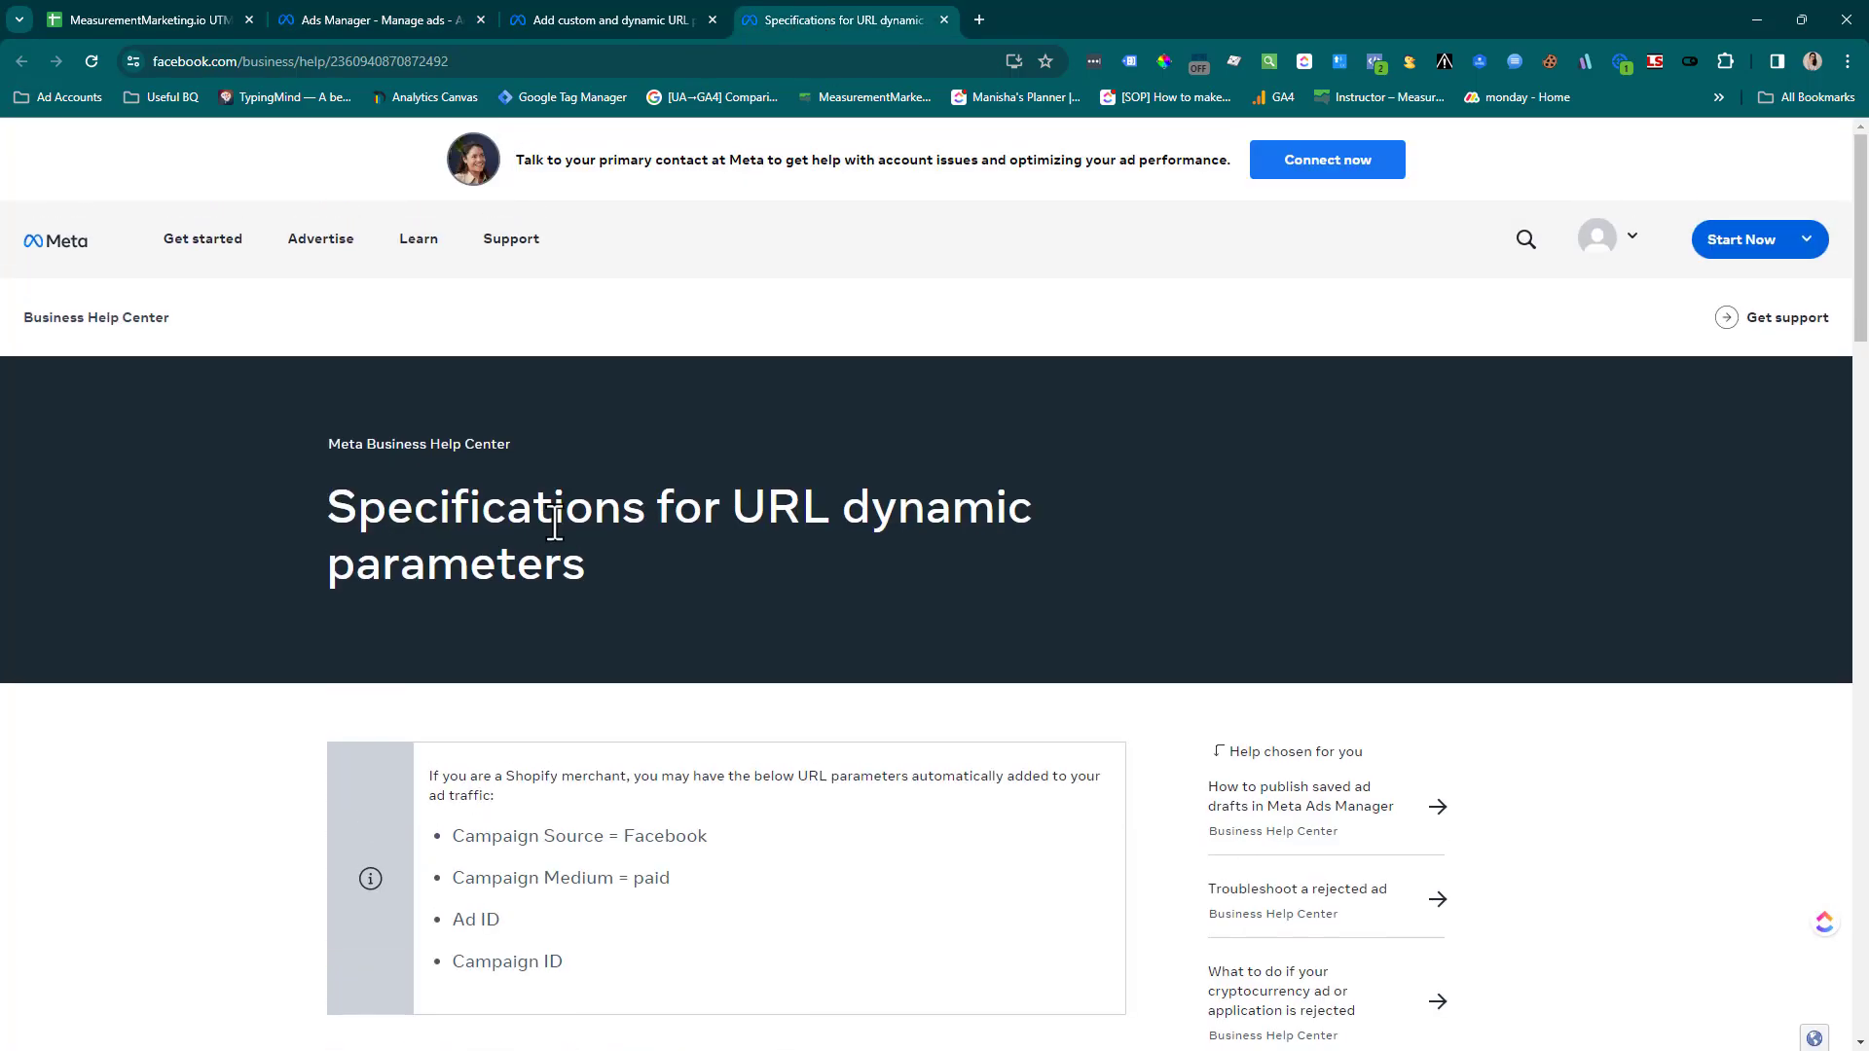
pyautogui.moveTo(734, 508); pyautogui.dragTo(732, 582)
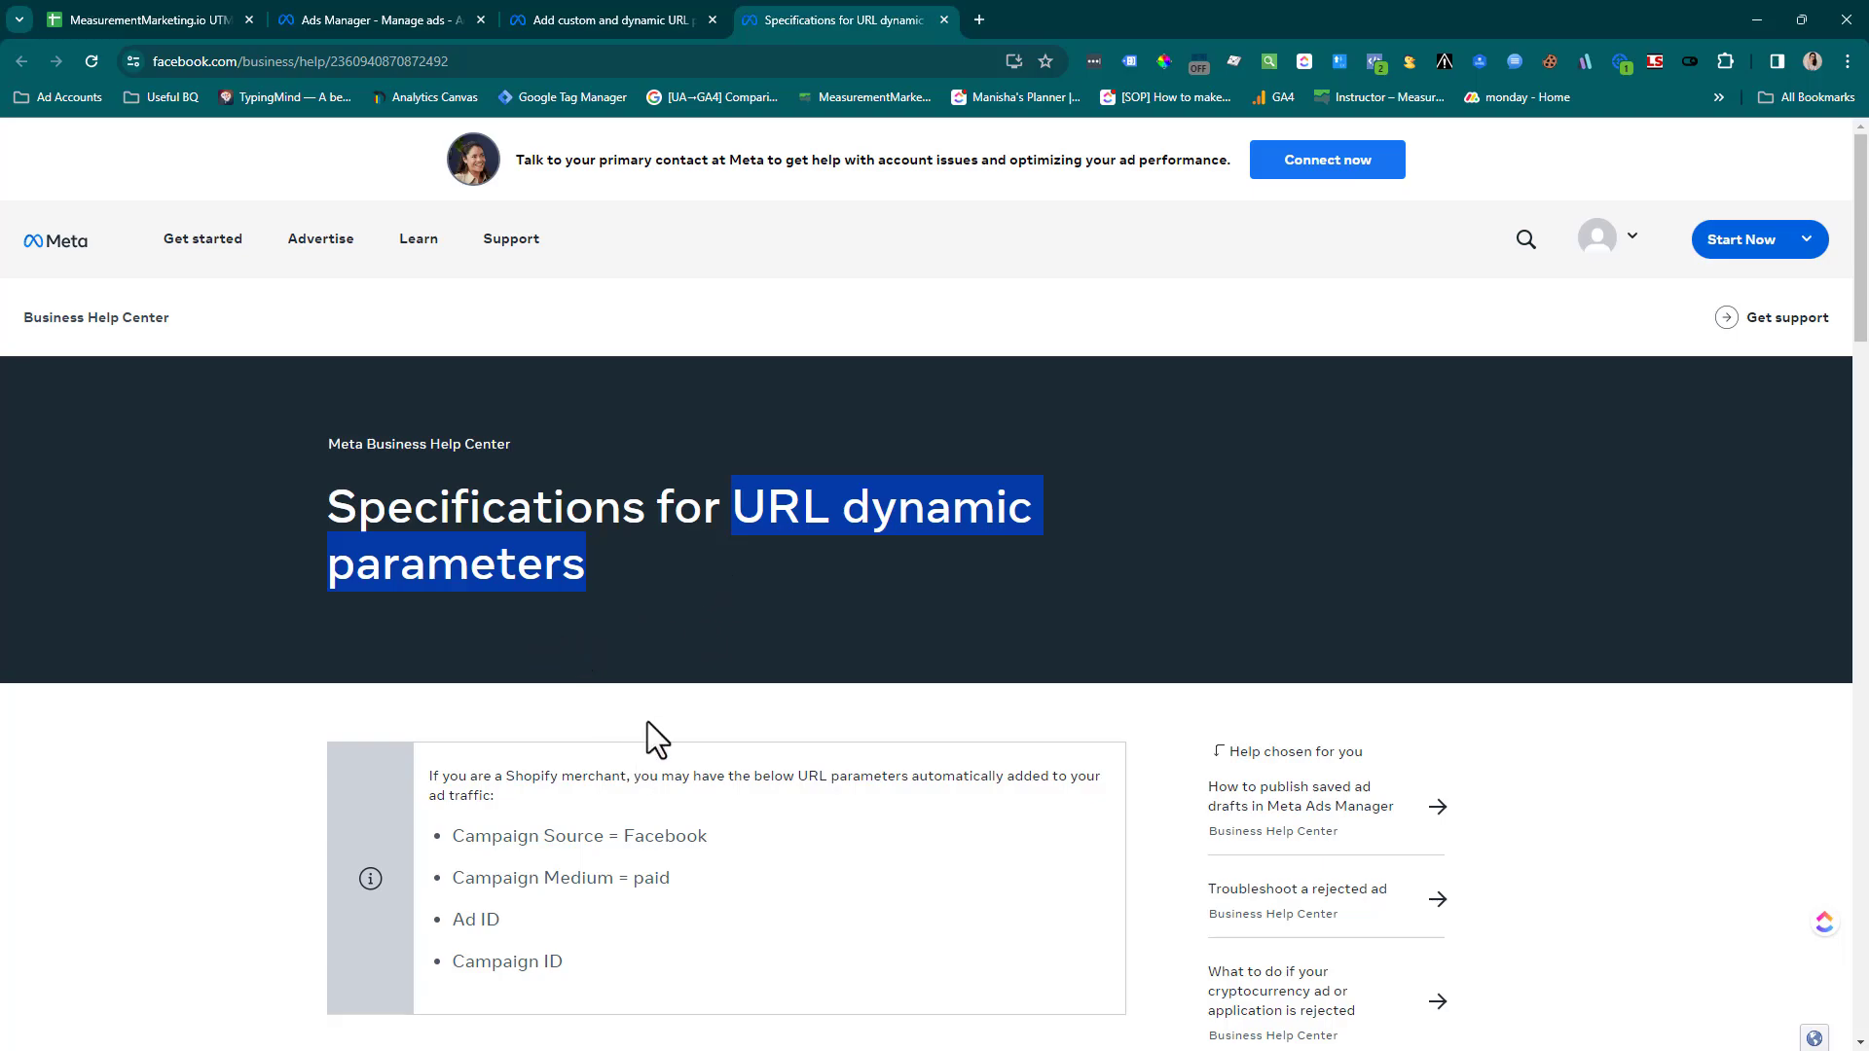
pyautogui.scroll(-7, 651, 757)
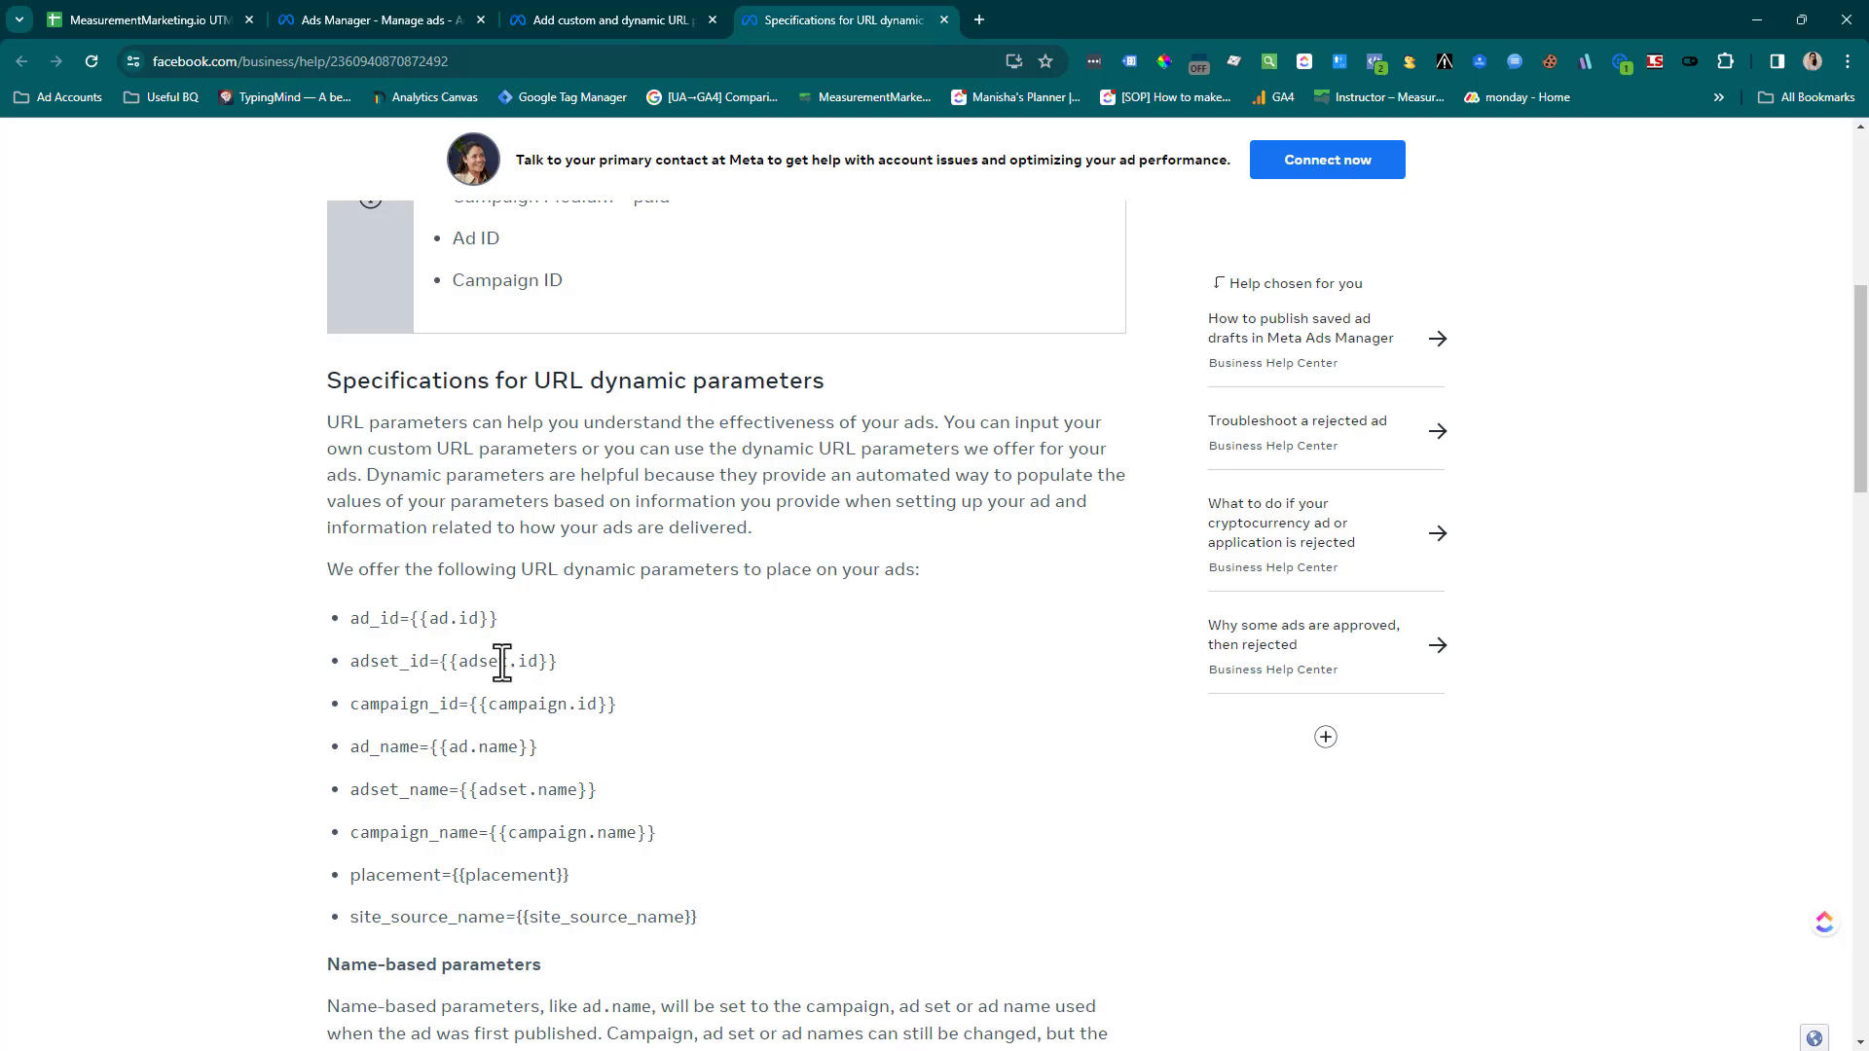
pyautogui.moveTo(330, 569); pyautogui.dragTo(934, 595)
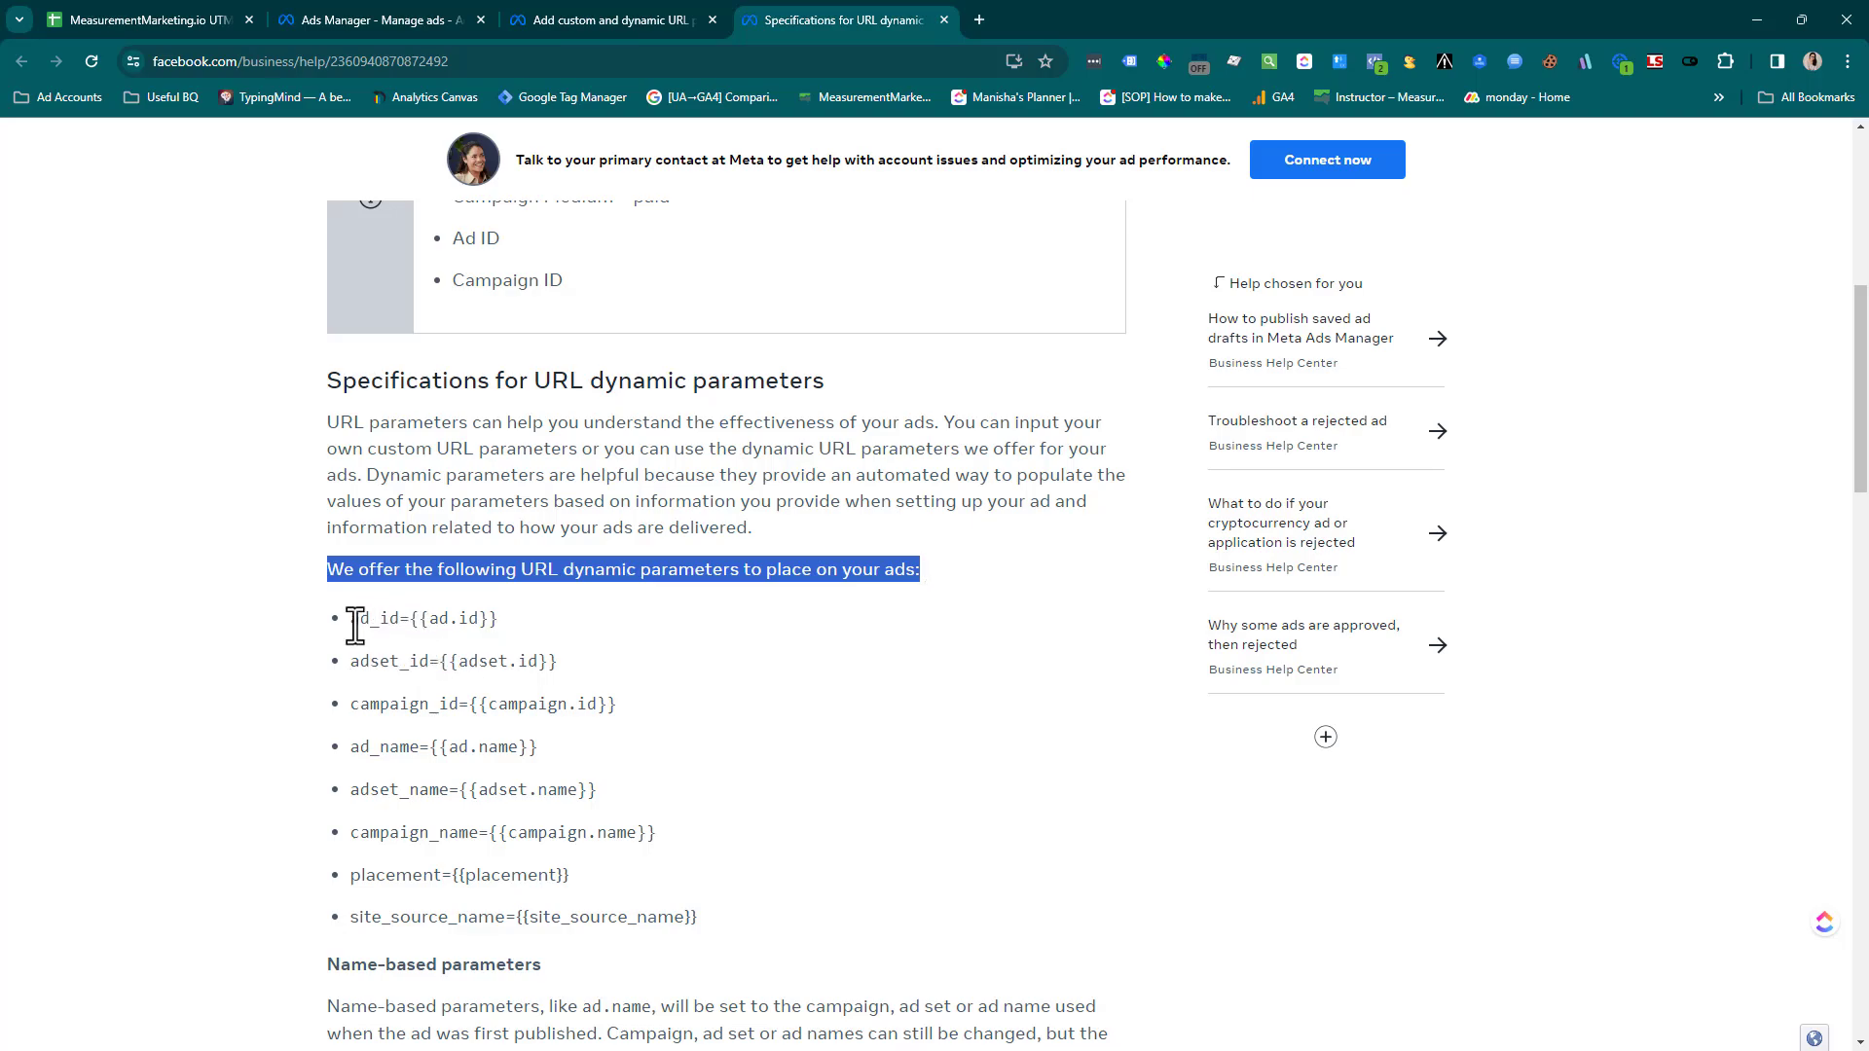
pyautogui.moveTo(352, 619); pyautogui.dragTo(411, 615)
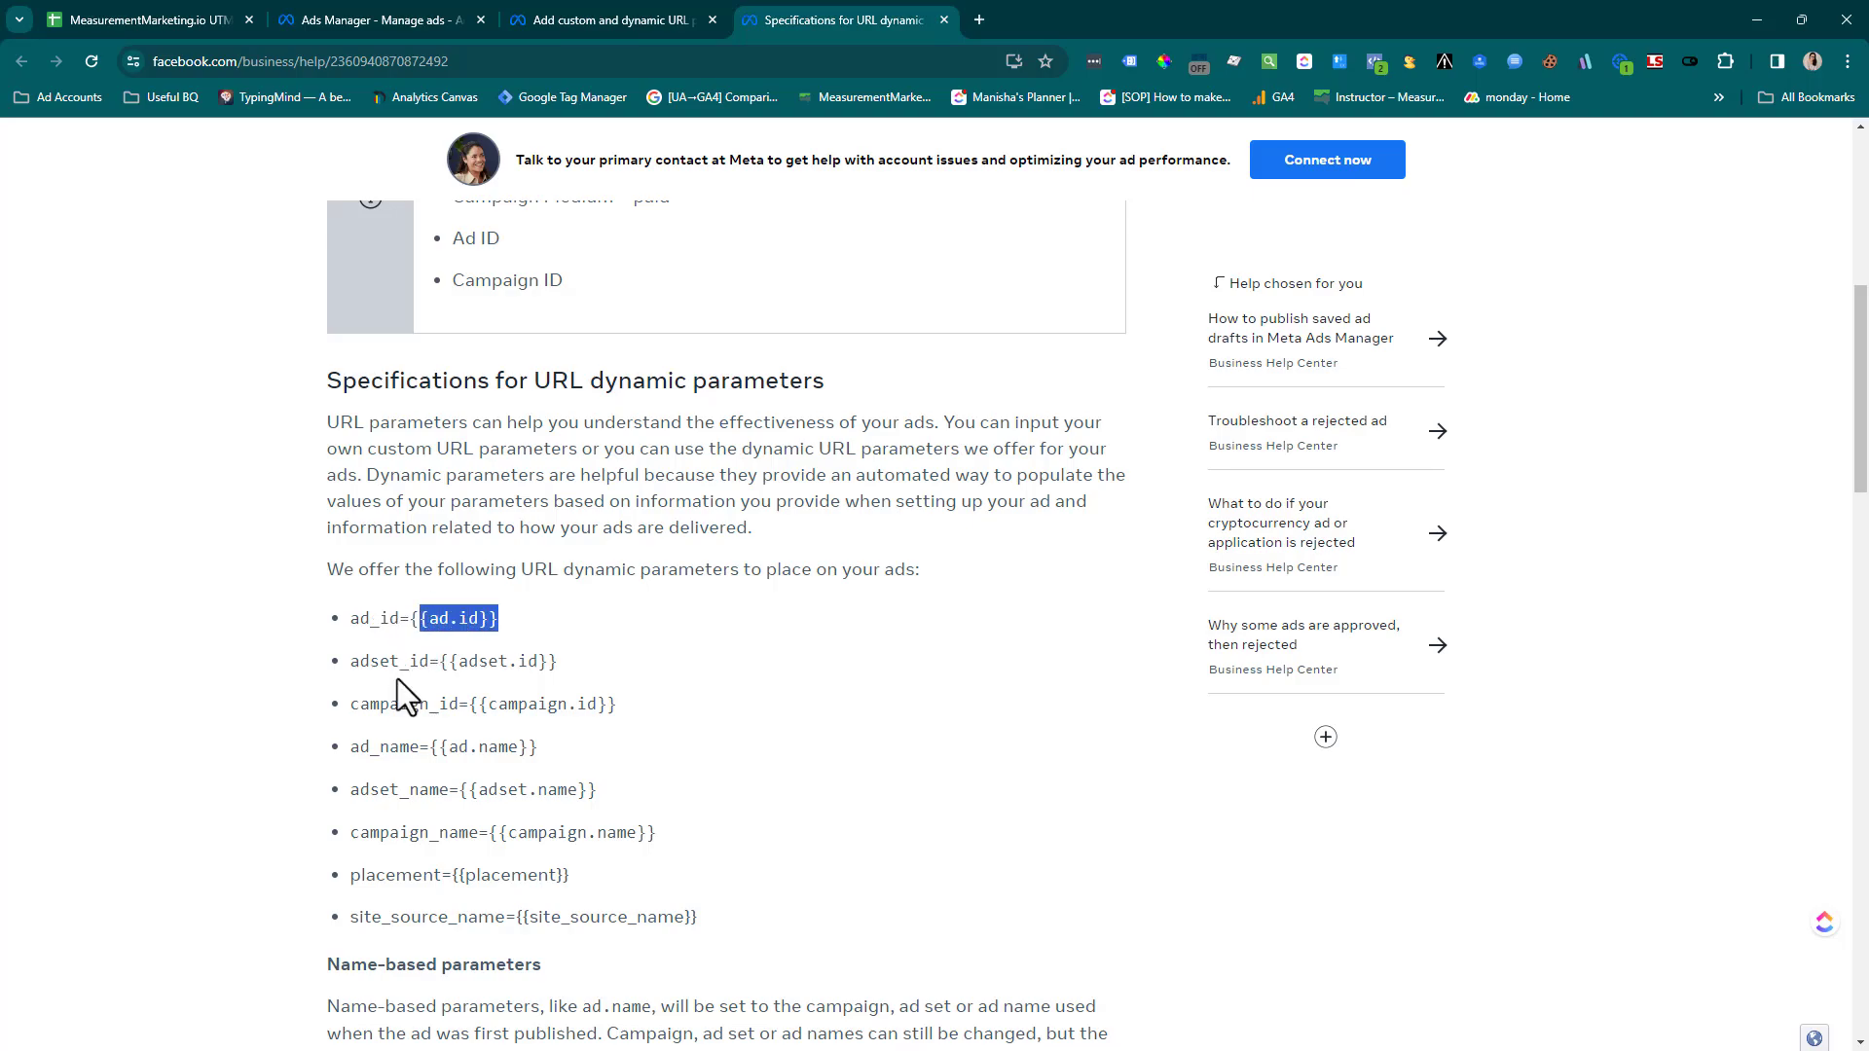
pyautogui.click(388, 704)
pyautogui.moveTo(387, 703); pyautogui.dragTo(526, 705)
pyautogui.moveTo(354, 746); pyautogui.dragTo(498, 748)
pyautogui.moveTo(372, 791); pyautogui.dragTo(561, 843)
pyautogui.scroll(-2, 560, 843)
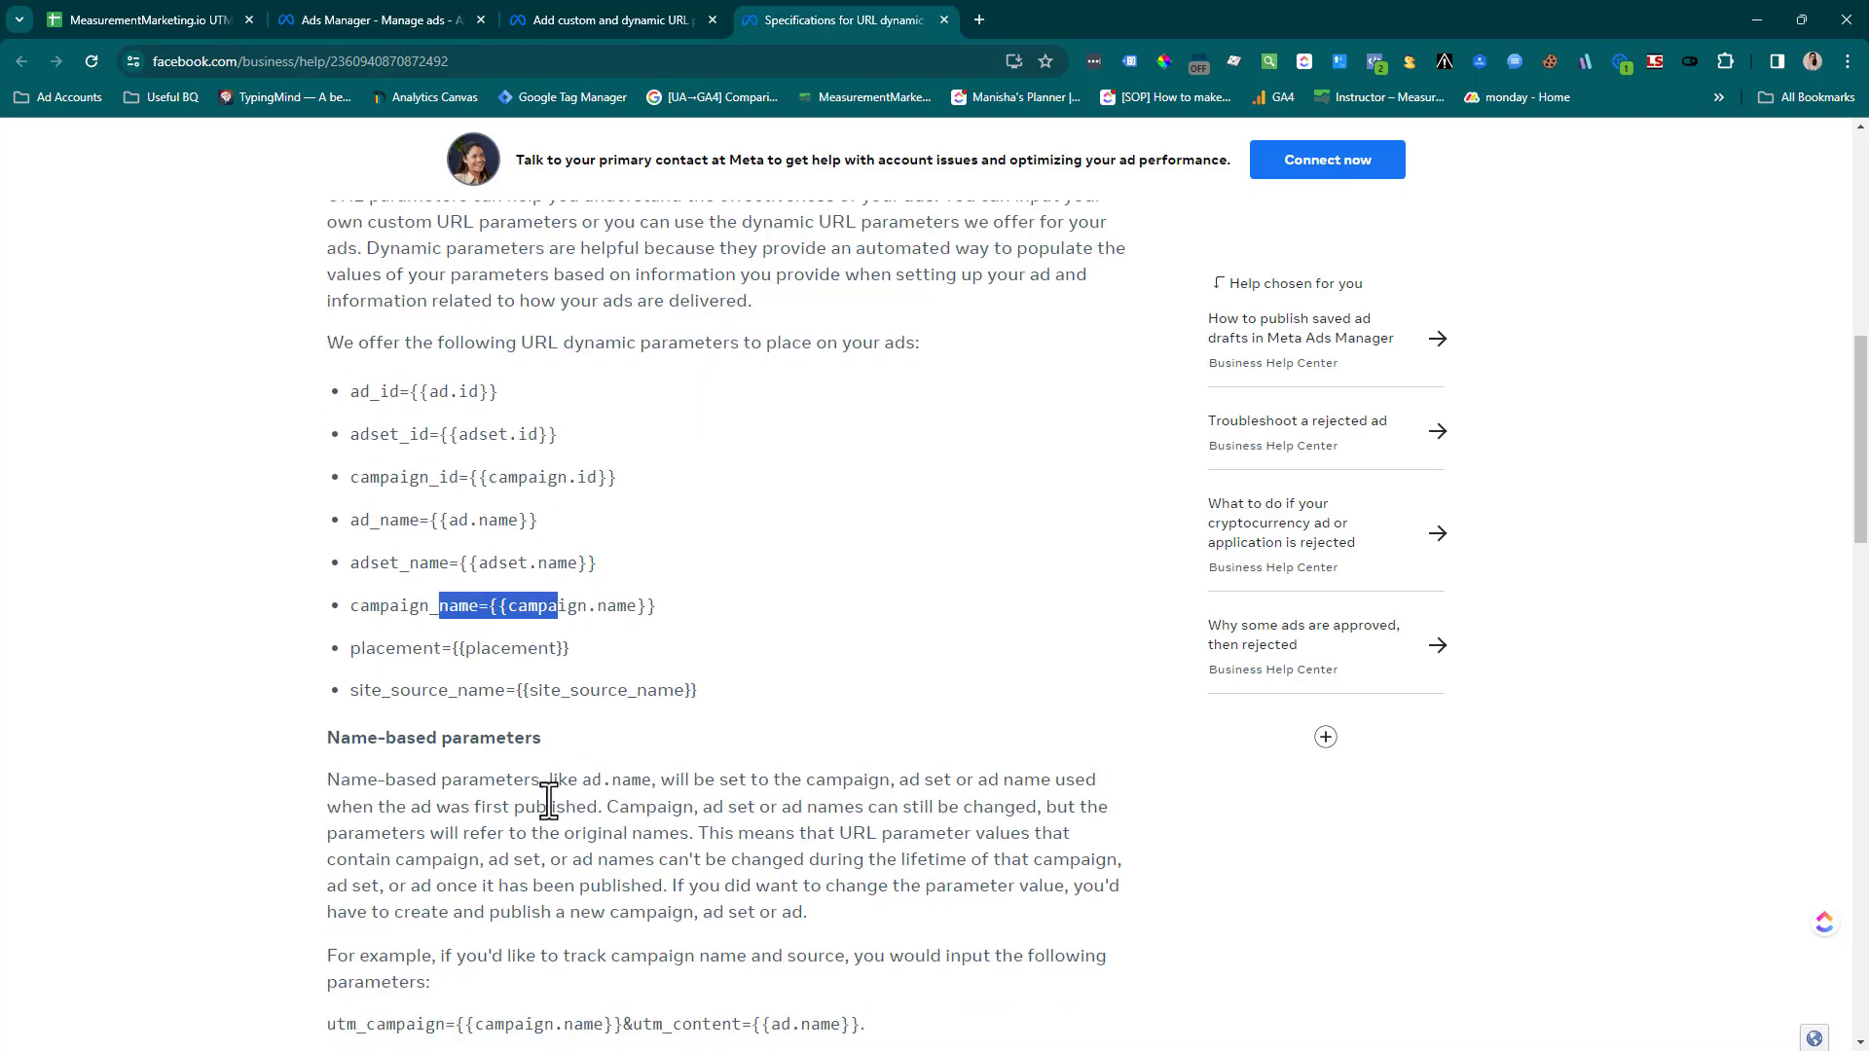
pyautogui.scroll(-2, 574, 794)
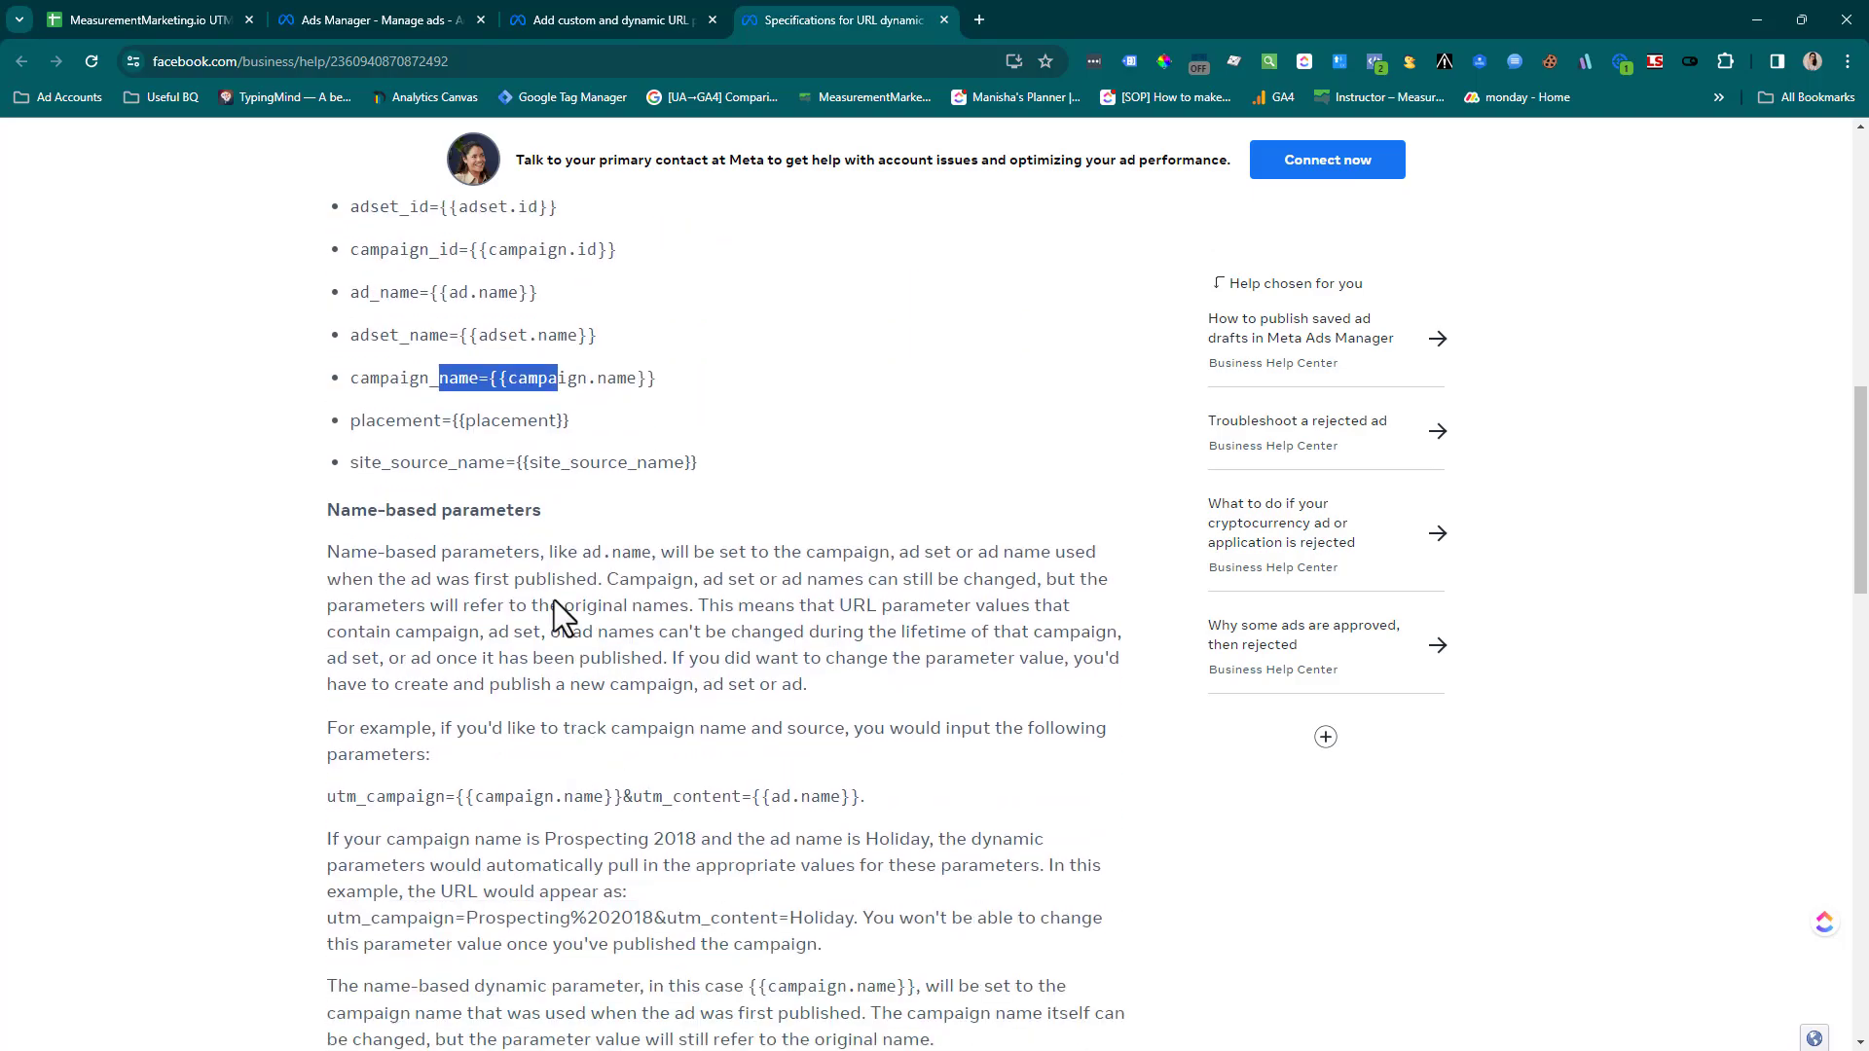
# Check the UTM Builder sheet, return to Ads Manager's URL parameter builder, and set campaign source to facebook and campaign medium to cpc
pyautogui.click(144, 11)
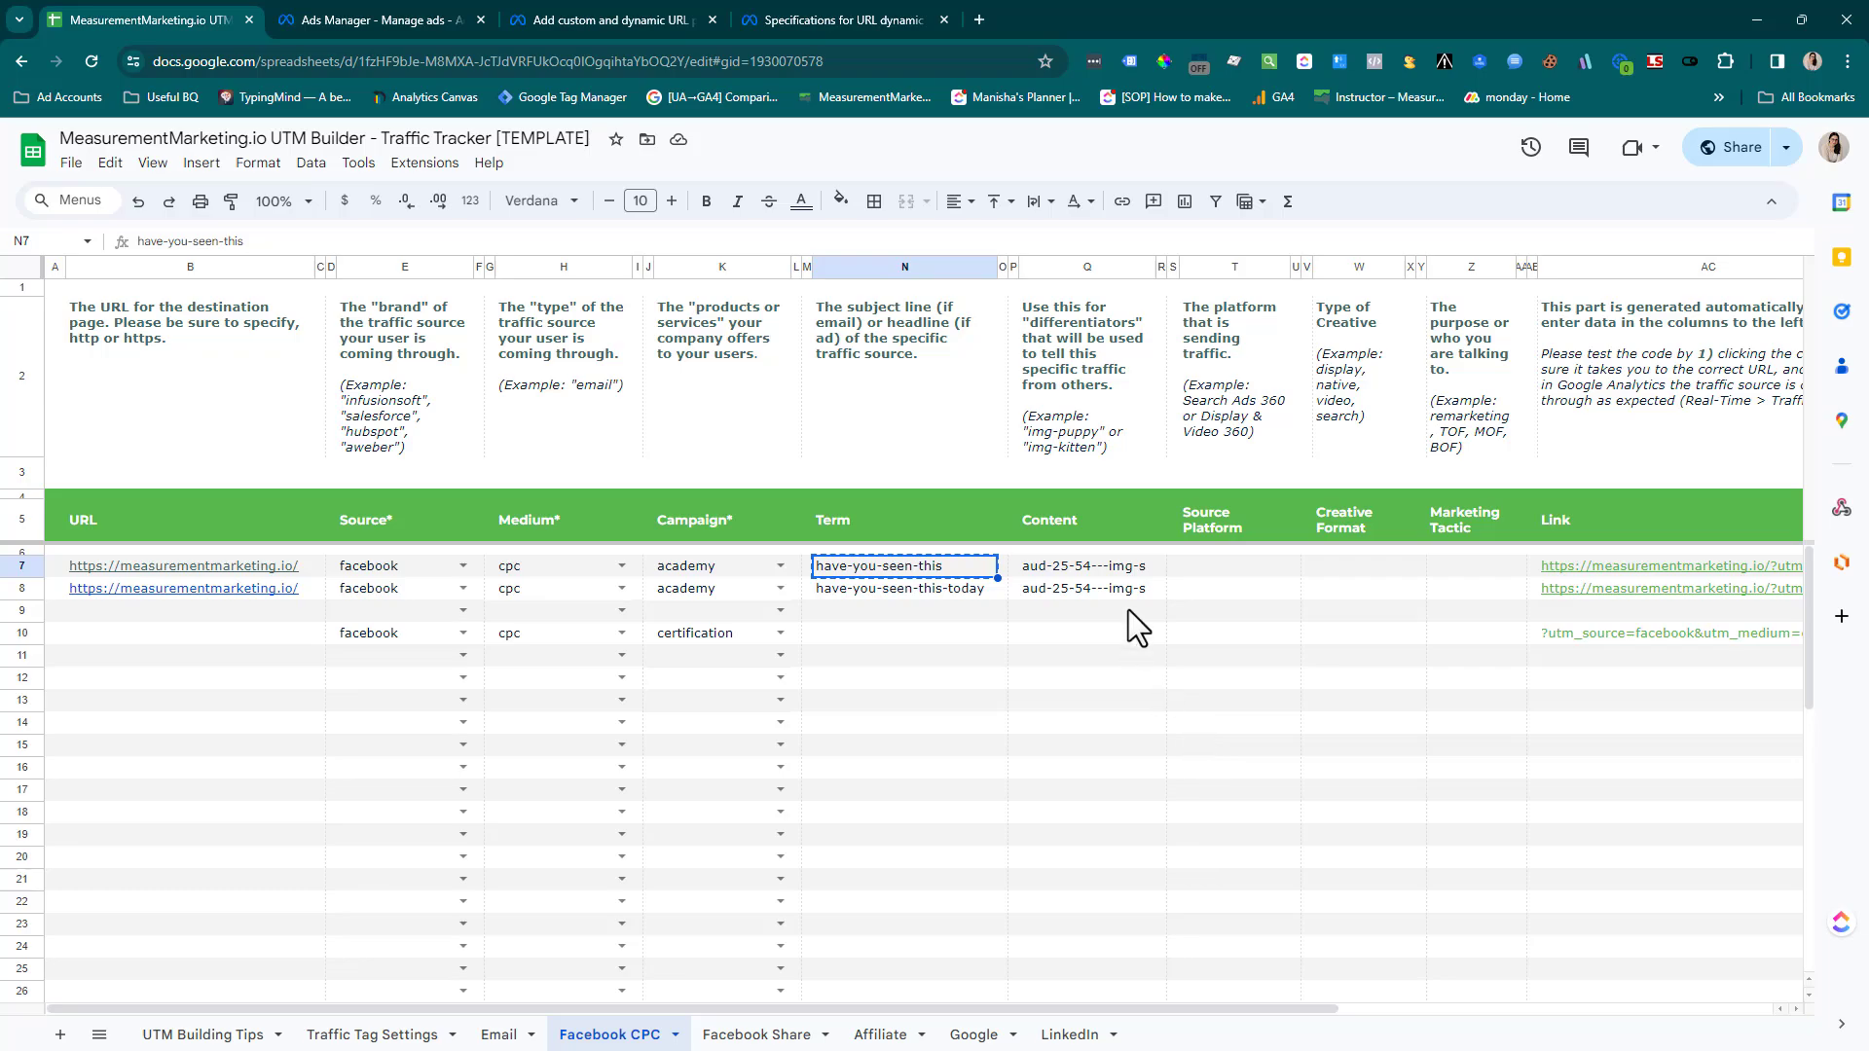
pyautogui.click(376, 11)
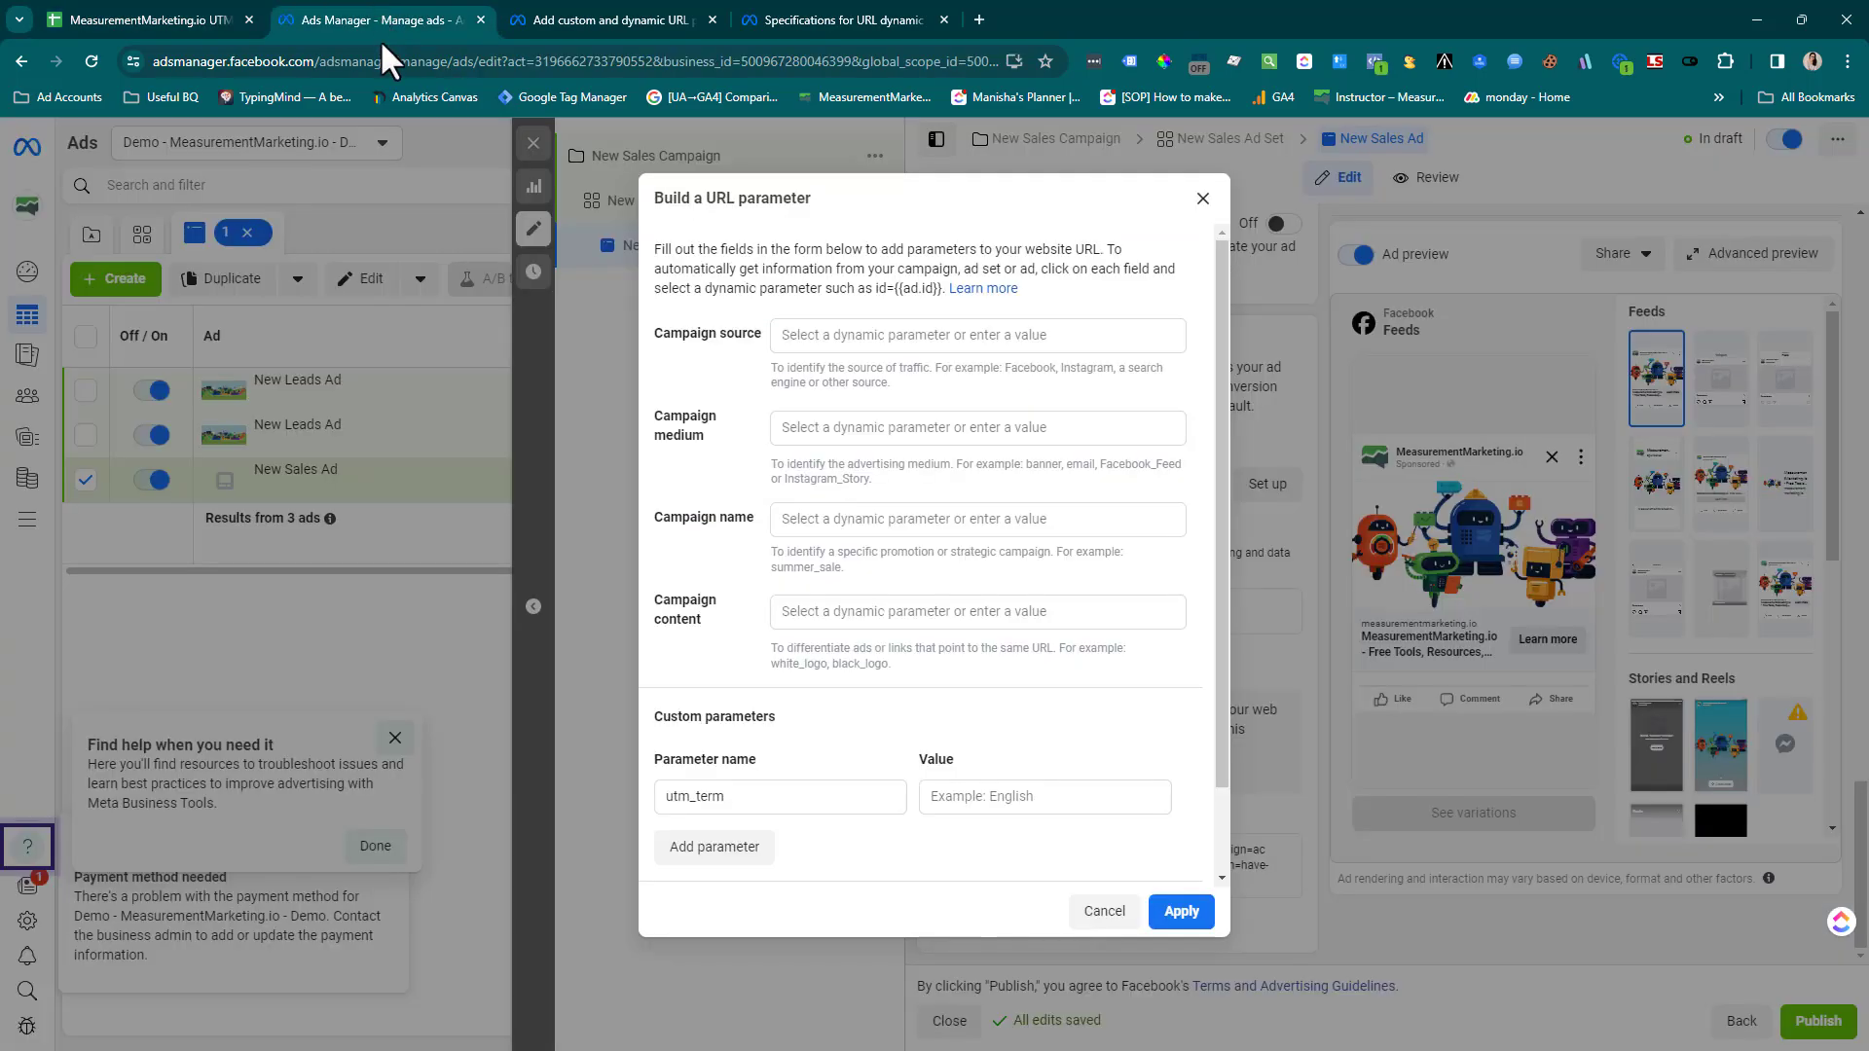
pyautogui.click(867, 337)
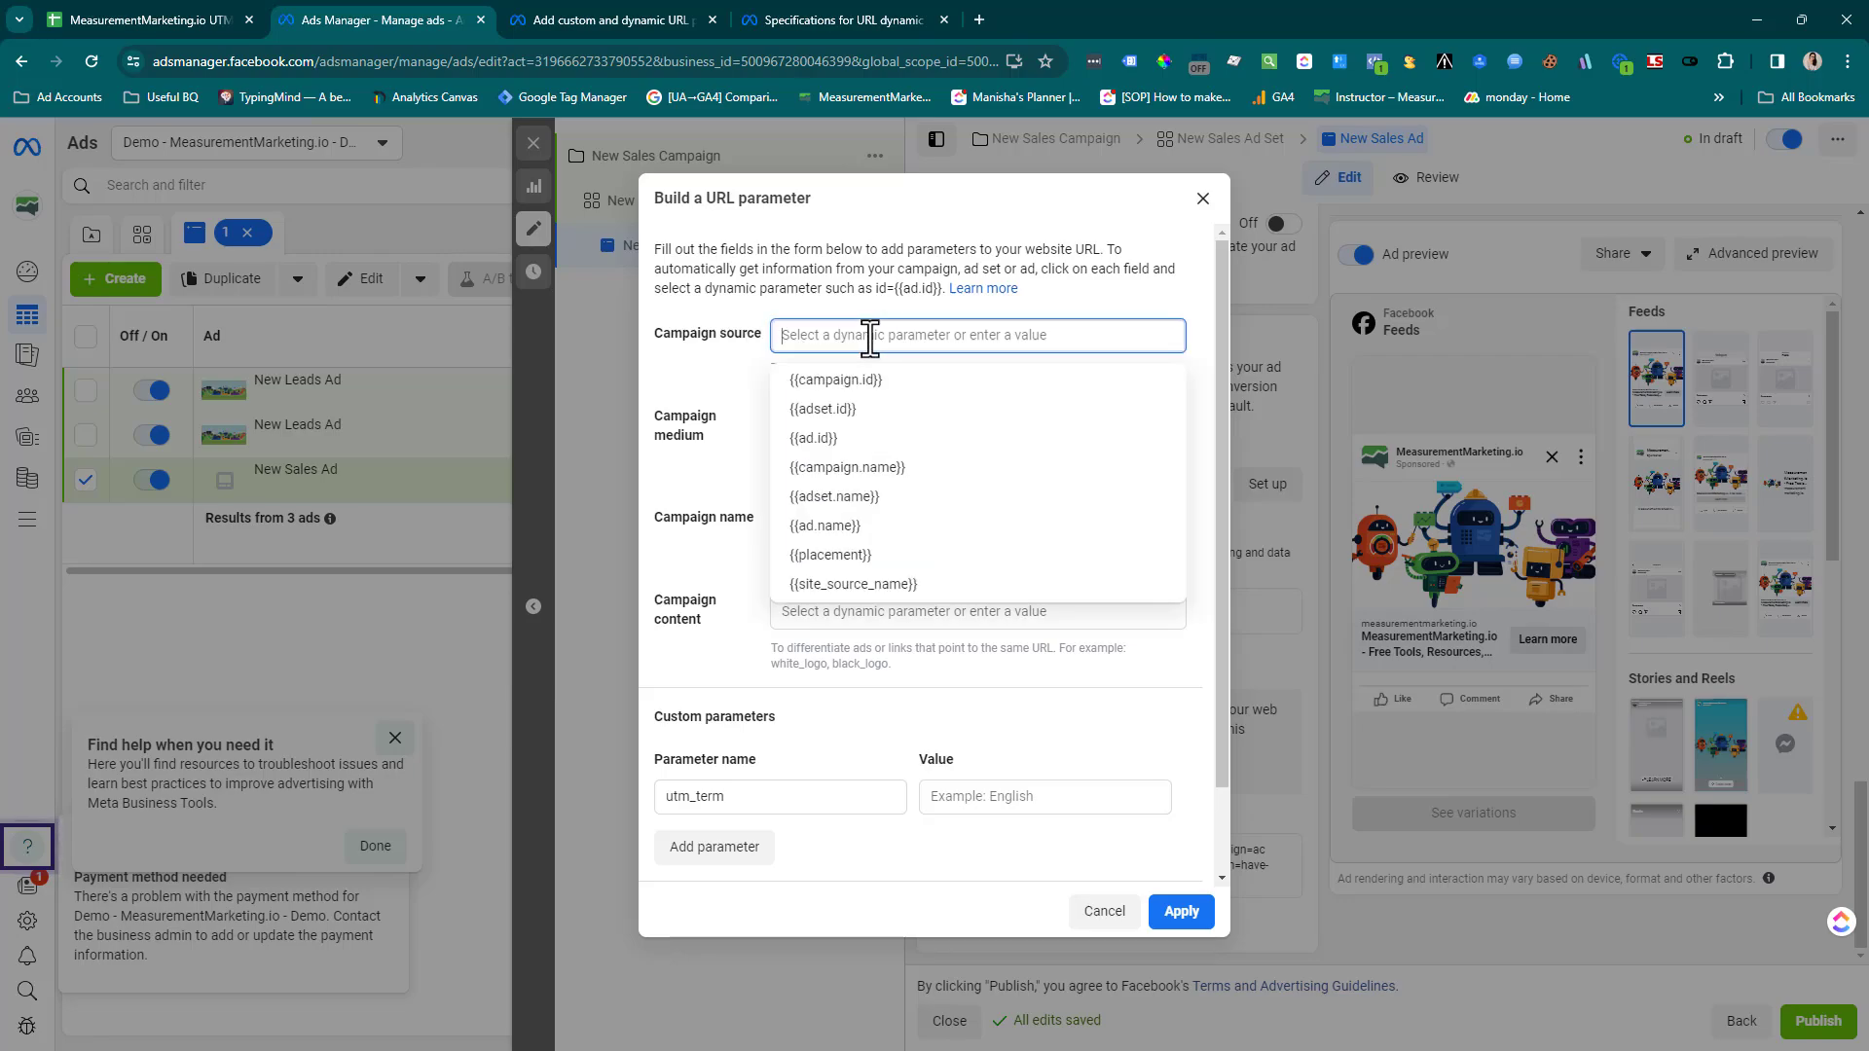
pyautogui.write('facebook')
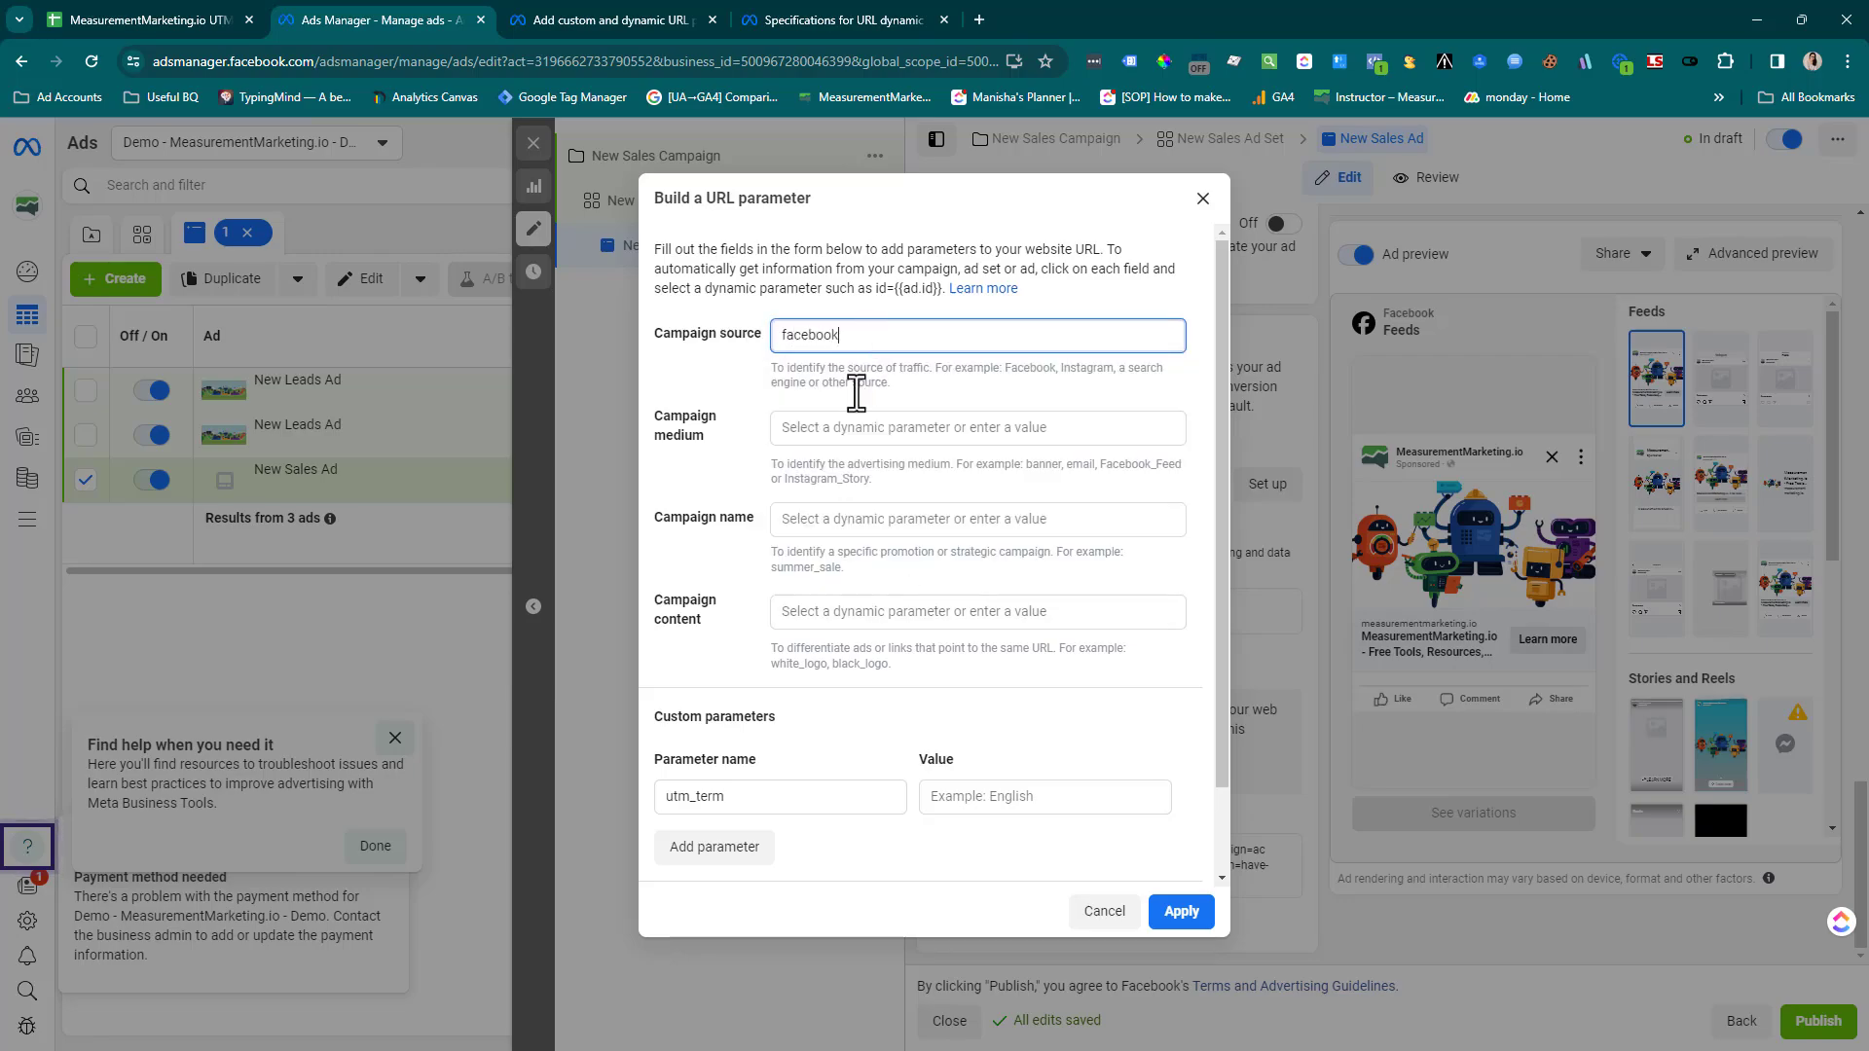
pyautogui.click(870, 435)
pyautogui.write('cpc')
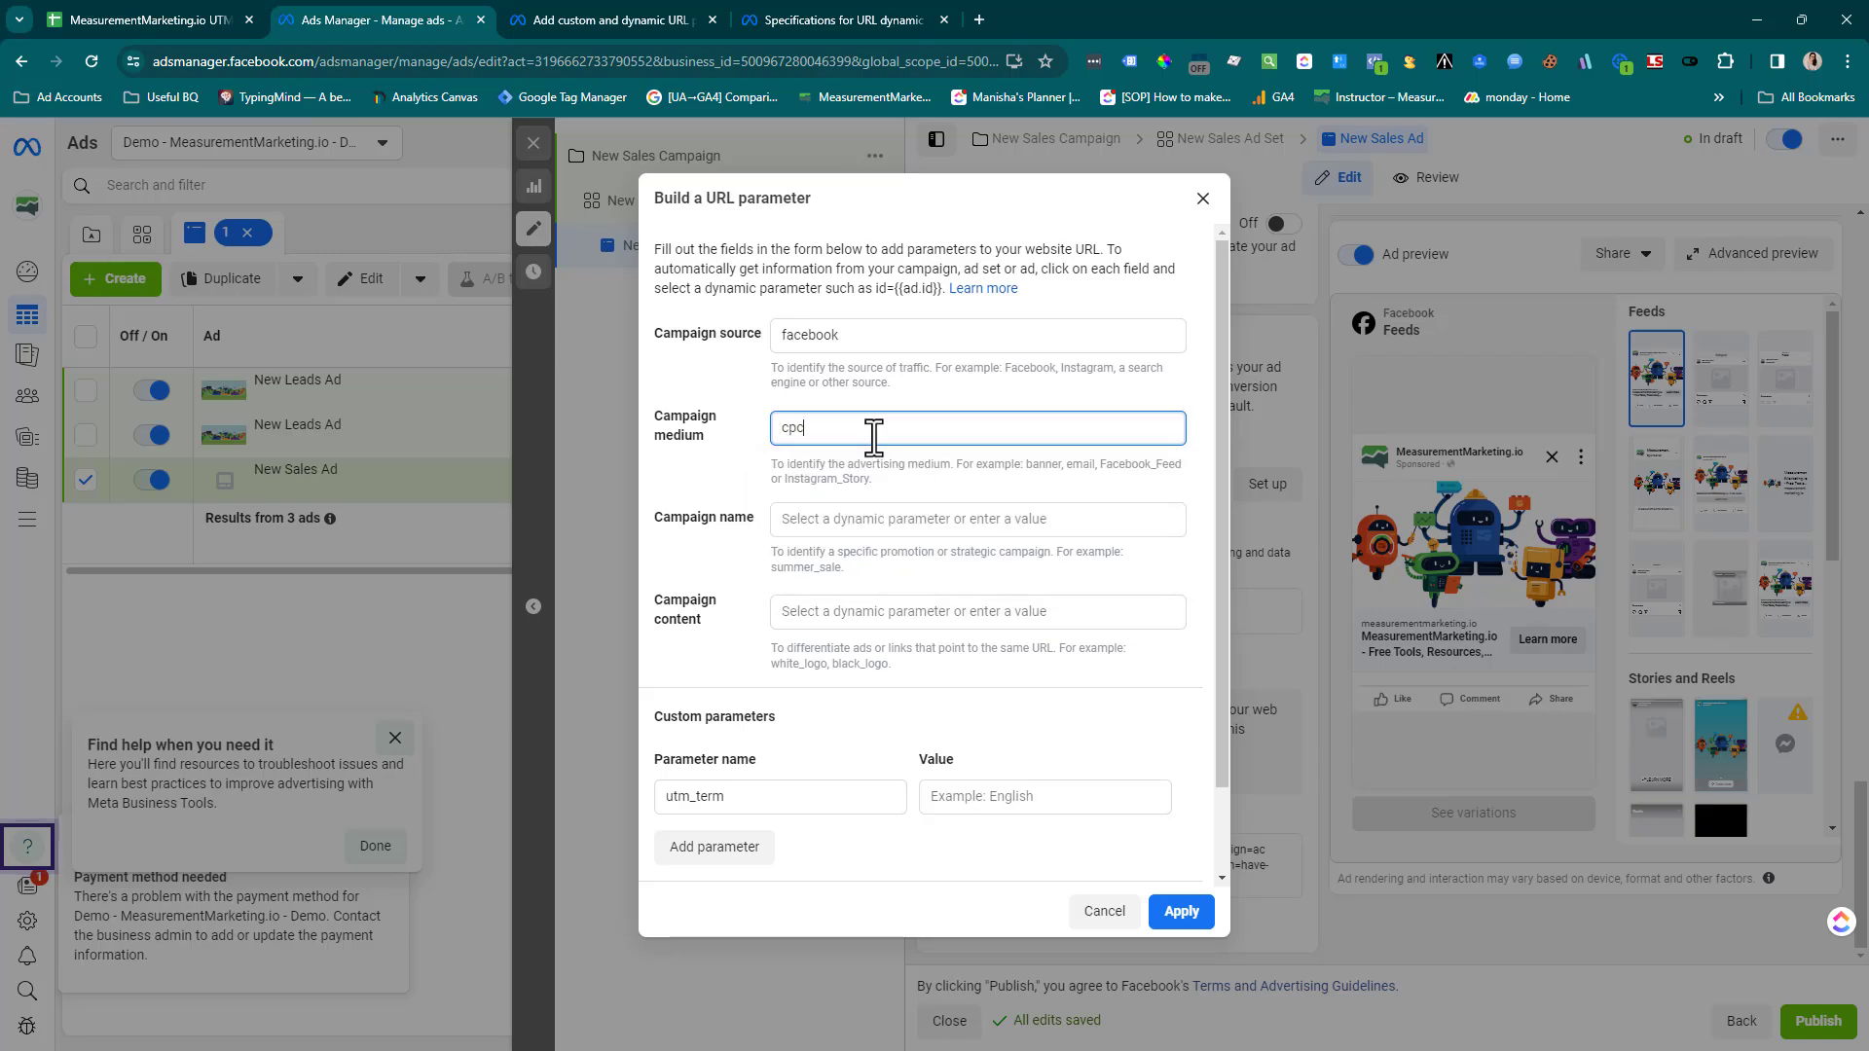
# Set the campaign name in the URL parameter builder to the dynamic parameter {{campaign.name}}
pyautogui.click(845, 518)
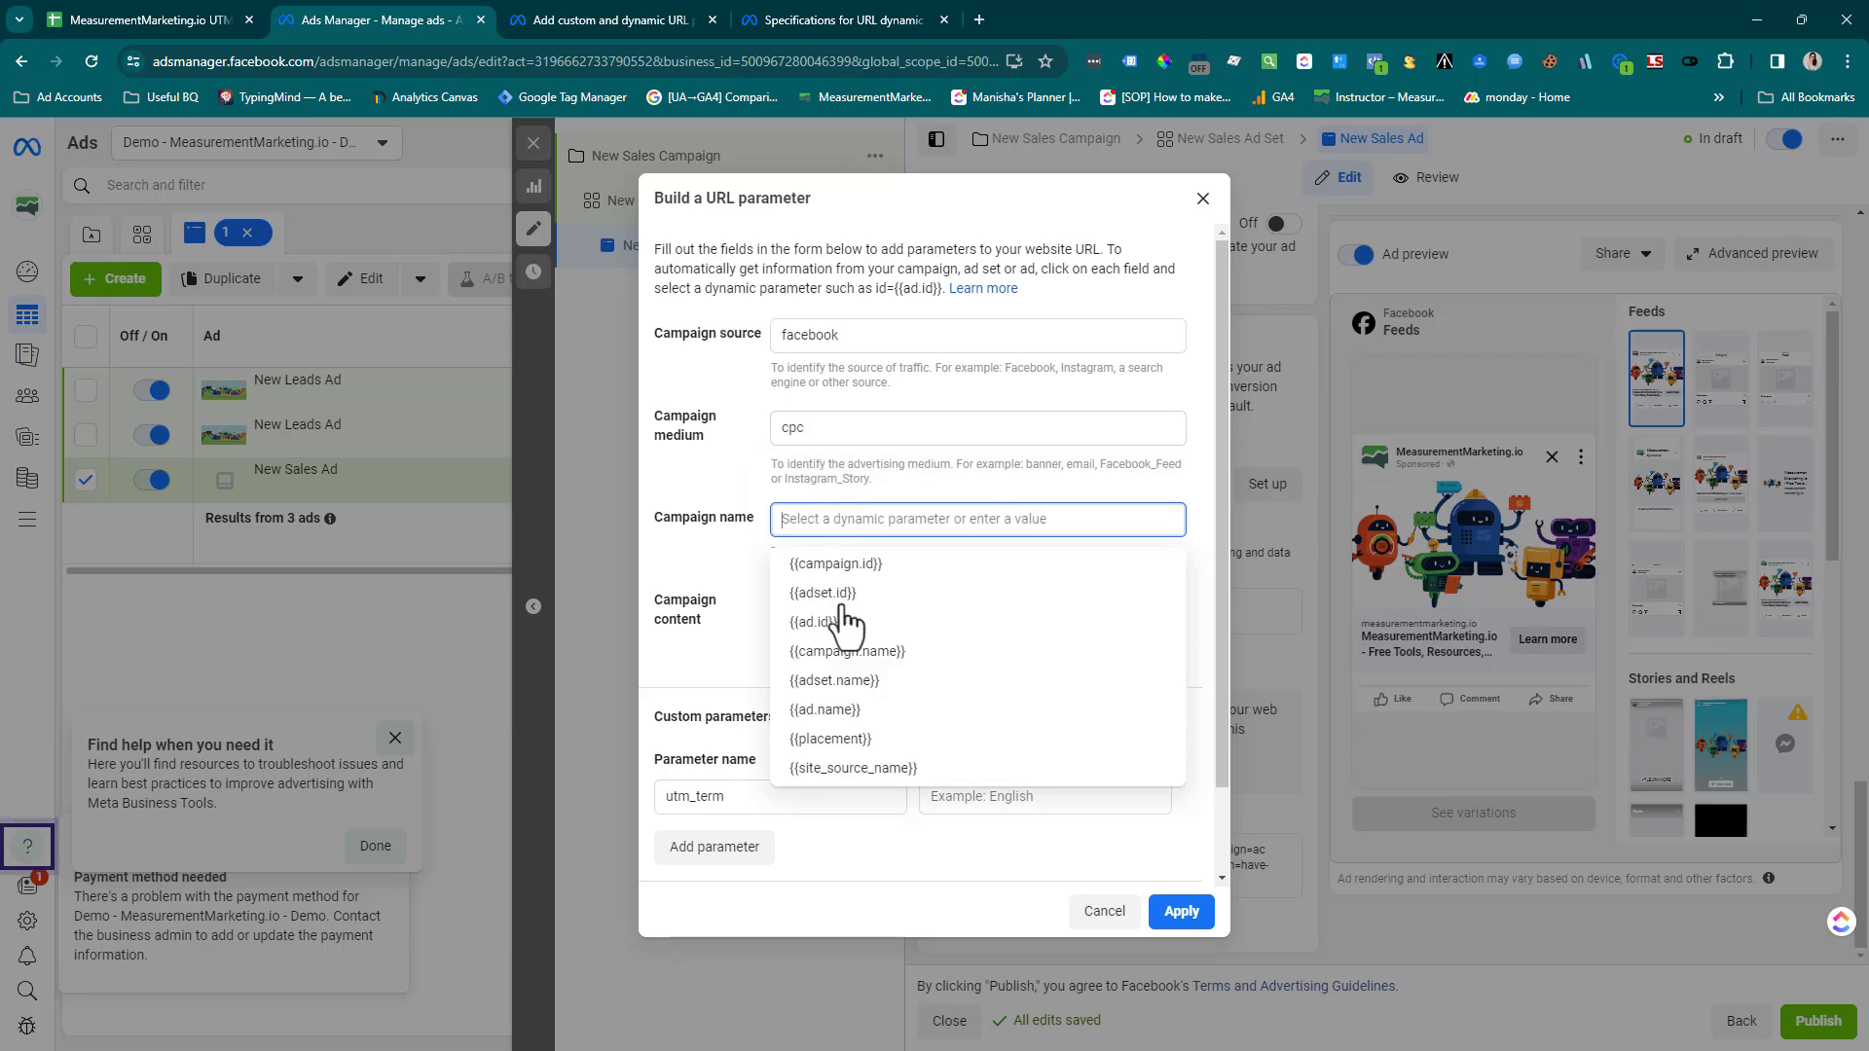
pyautogui.click(743, 592)
pyautogui.click(846, 525)
pyautogui.write('{{')
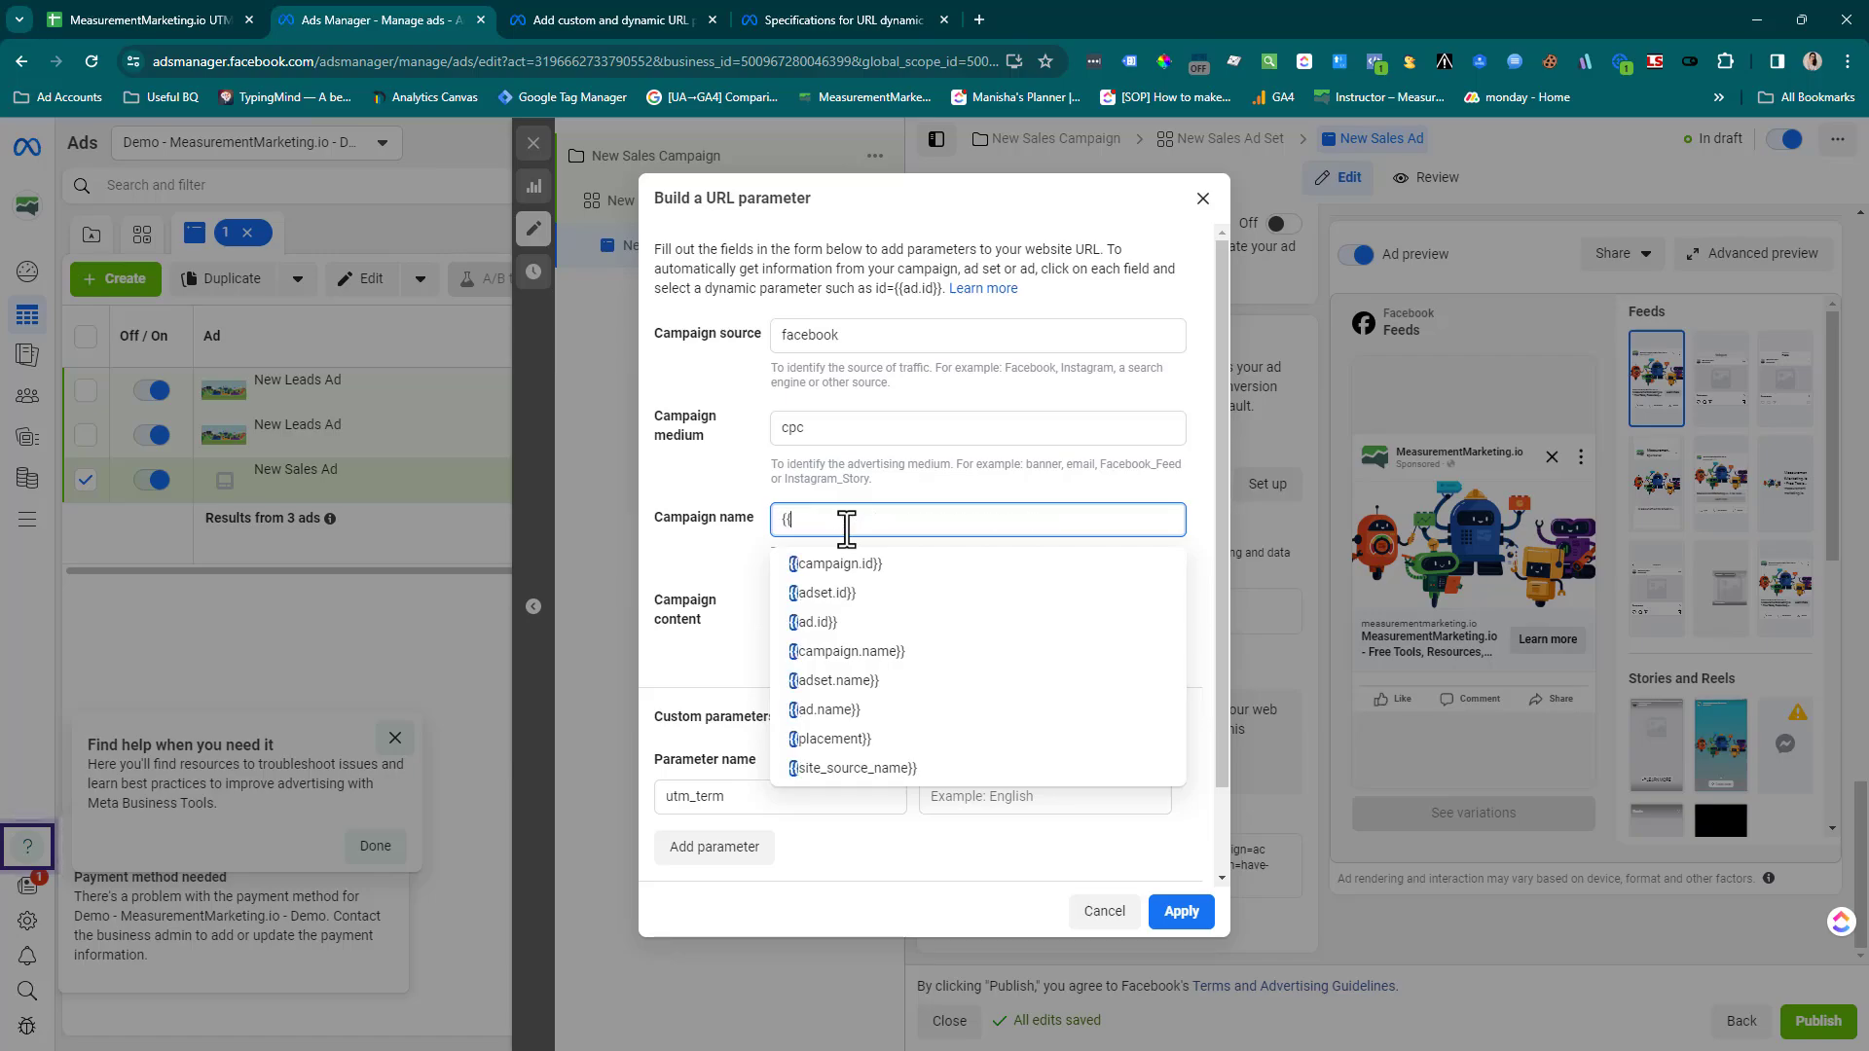
pyautogui.click(857, 652)
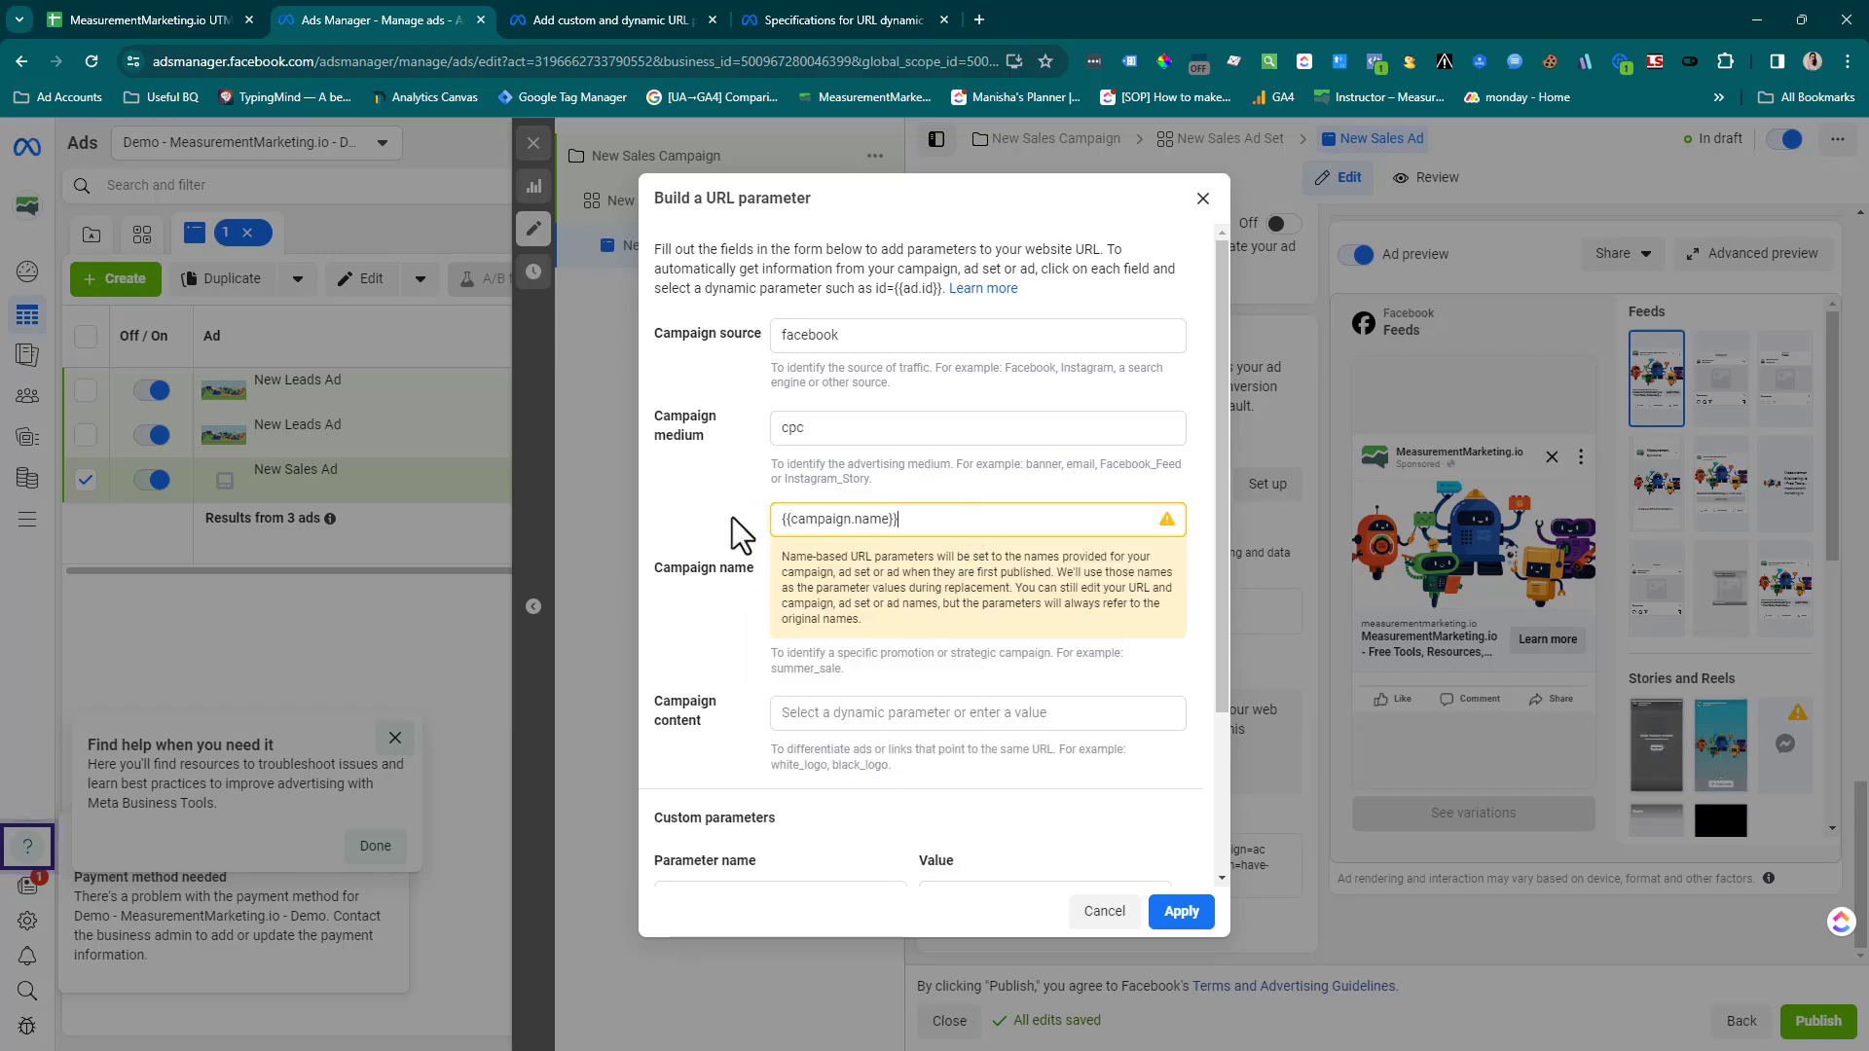
# Replace the campaign name with academy and set the campaign content to the dynamic parameter {{adset.name}}
pyautogui.hotkey('ctrl', 'a')
pyautogui.write('academy')
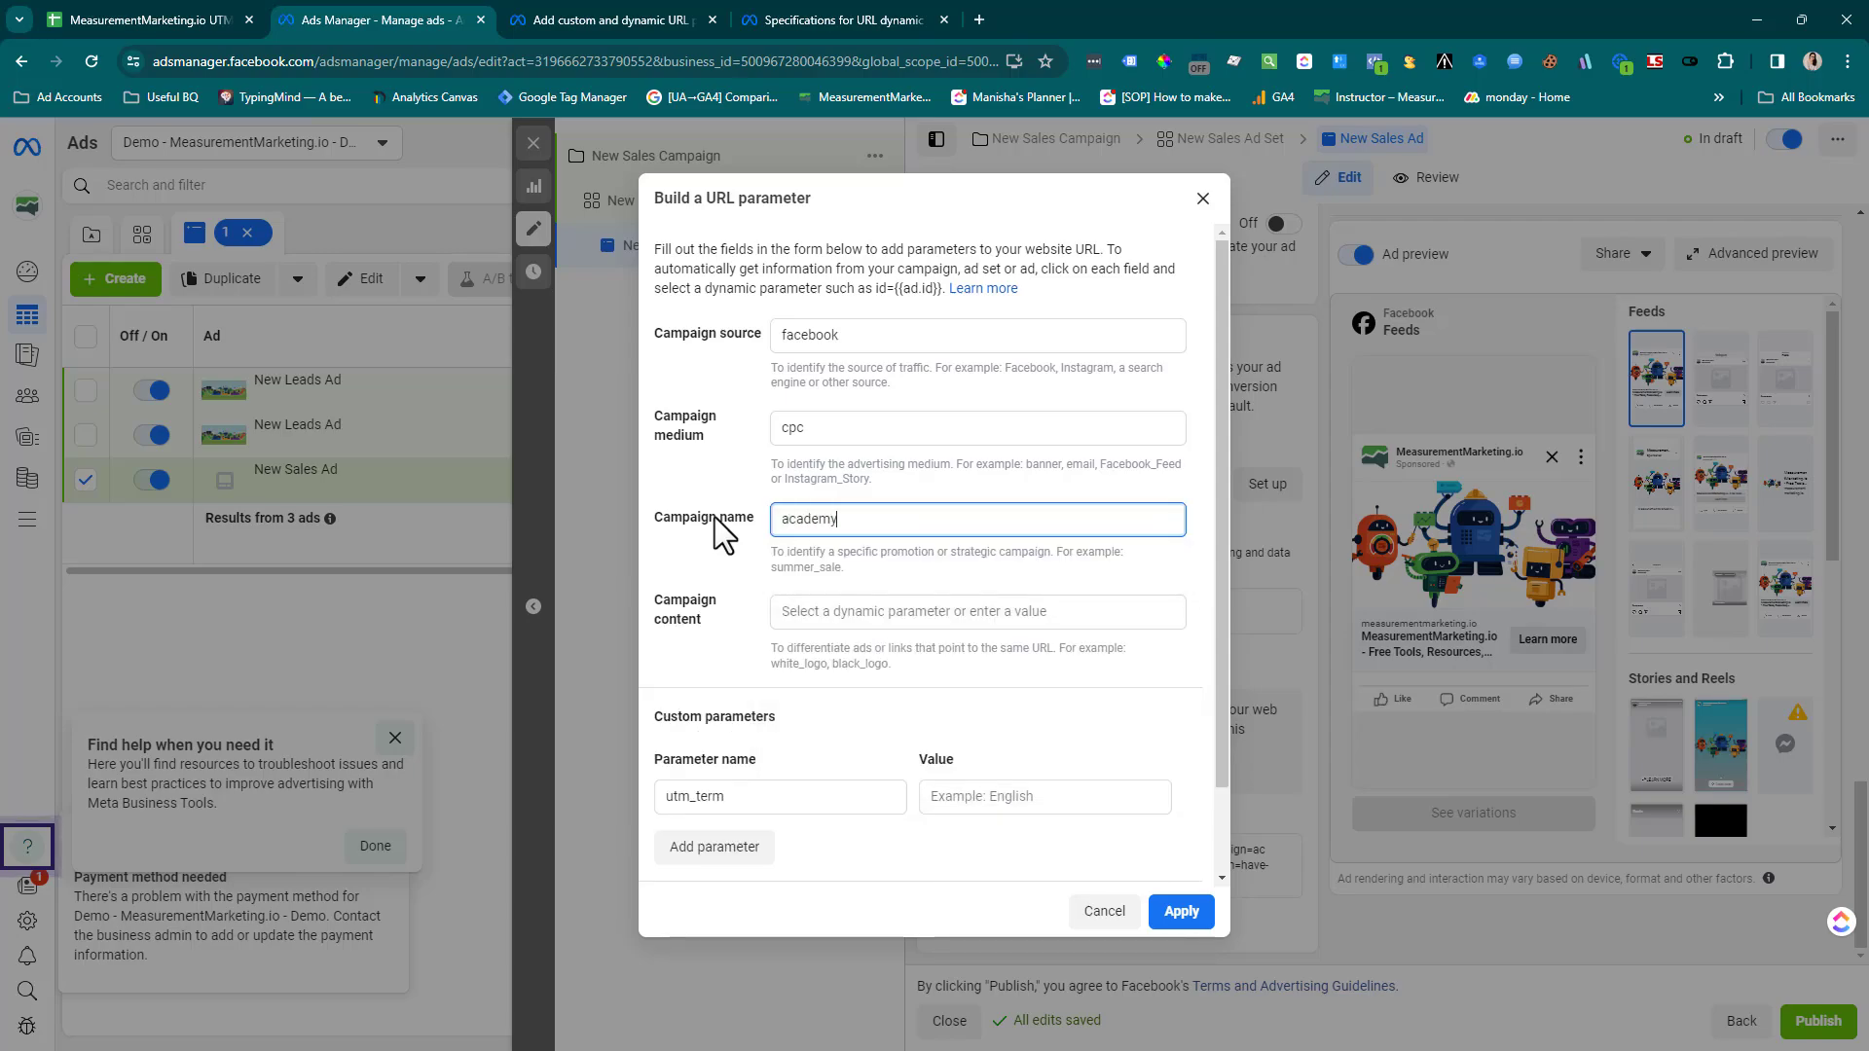
pyautogui.click(856, 611)
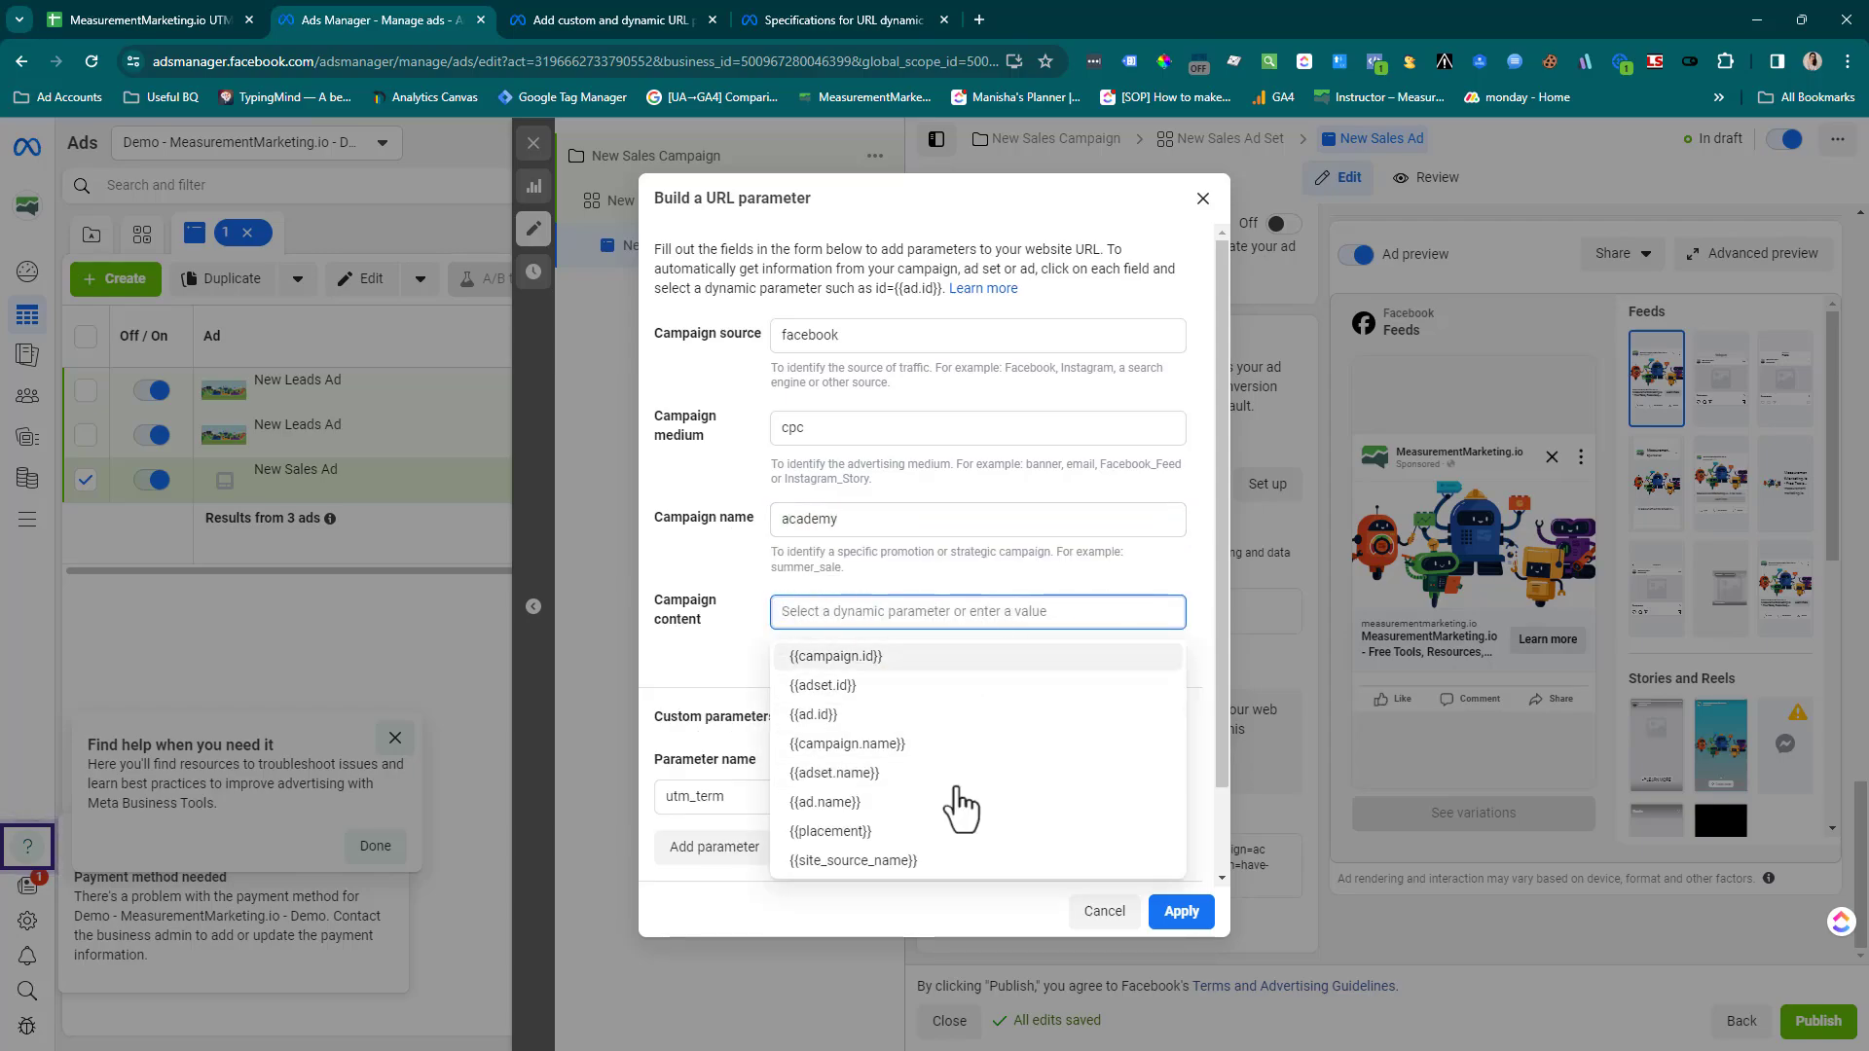
pyautogui.click(857, 771)
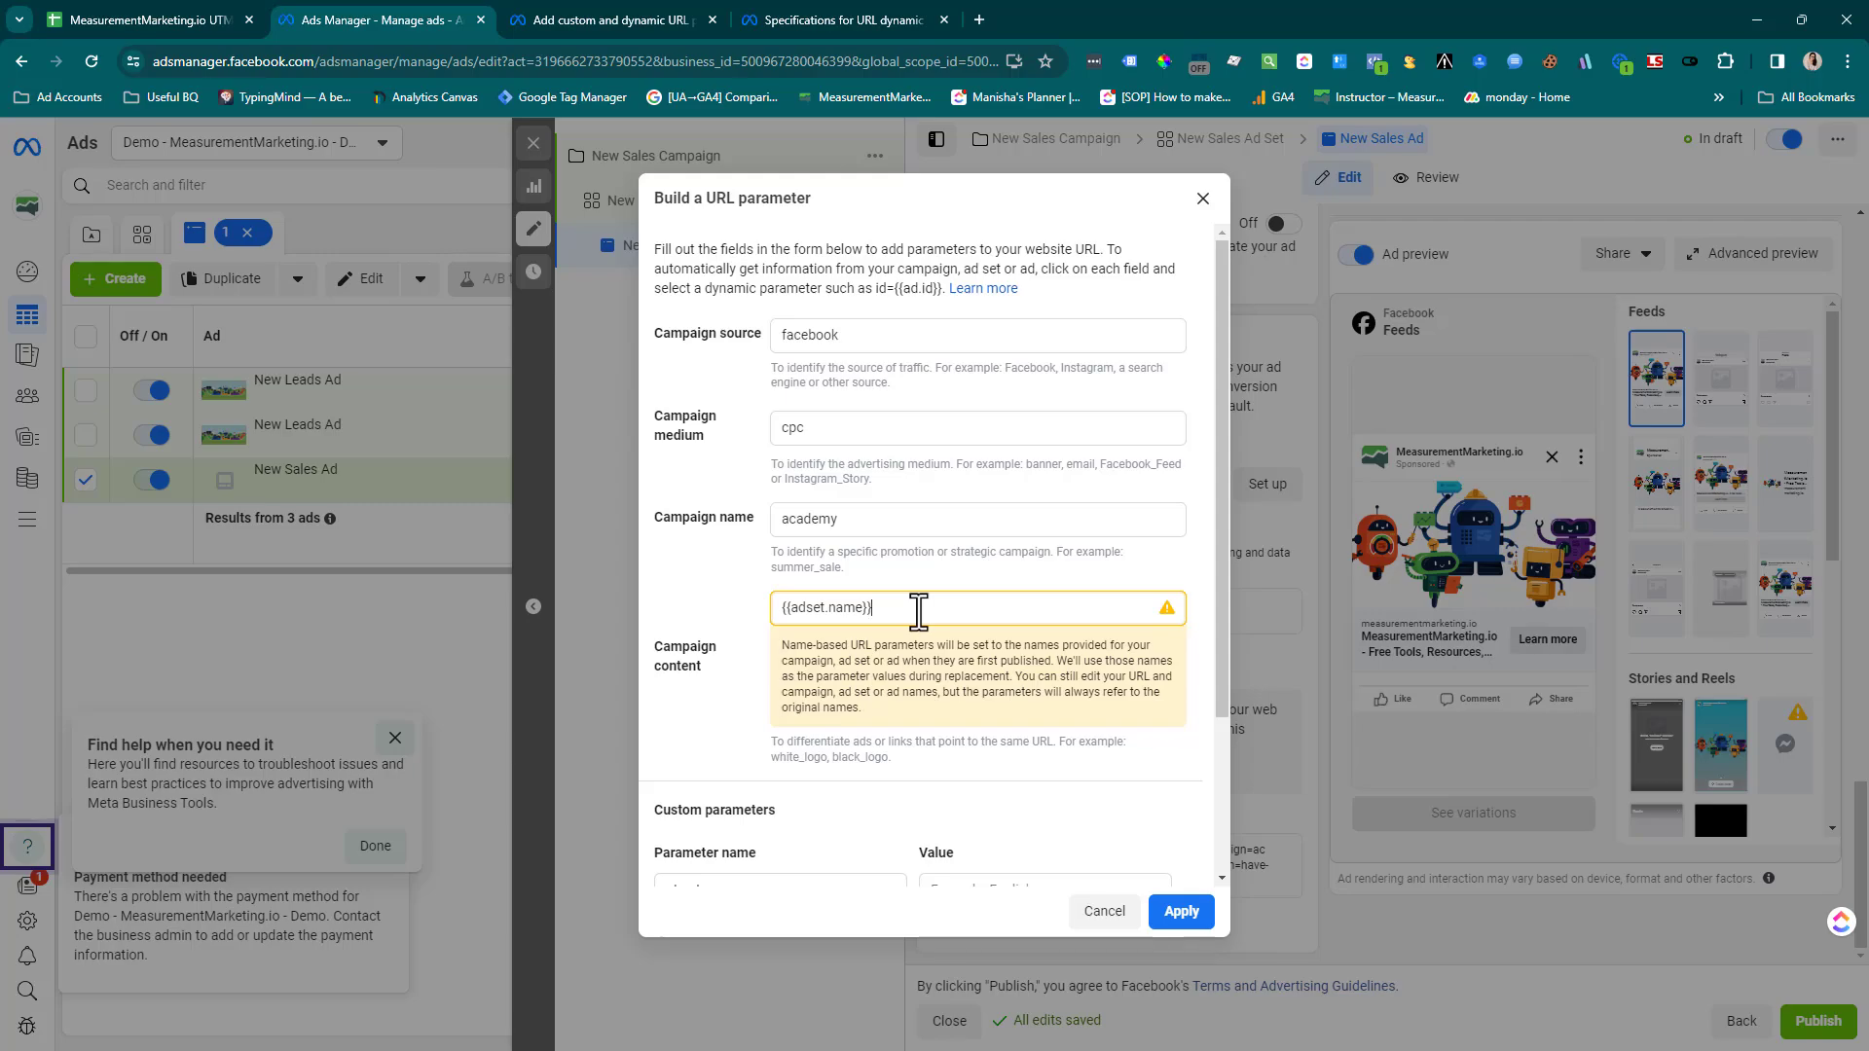
# Set the value of the custom utm_term parameter to the dynamic parameter {{ad.name}}
pyautogui.scroll(-2, 918, 610)
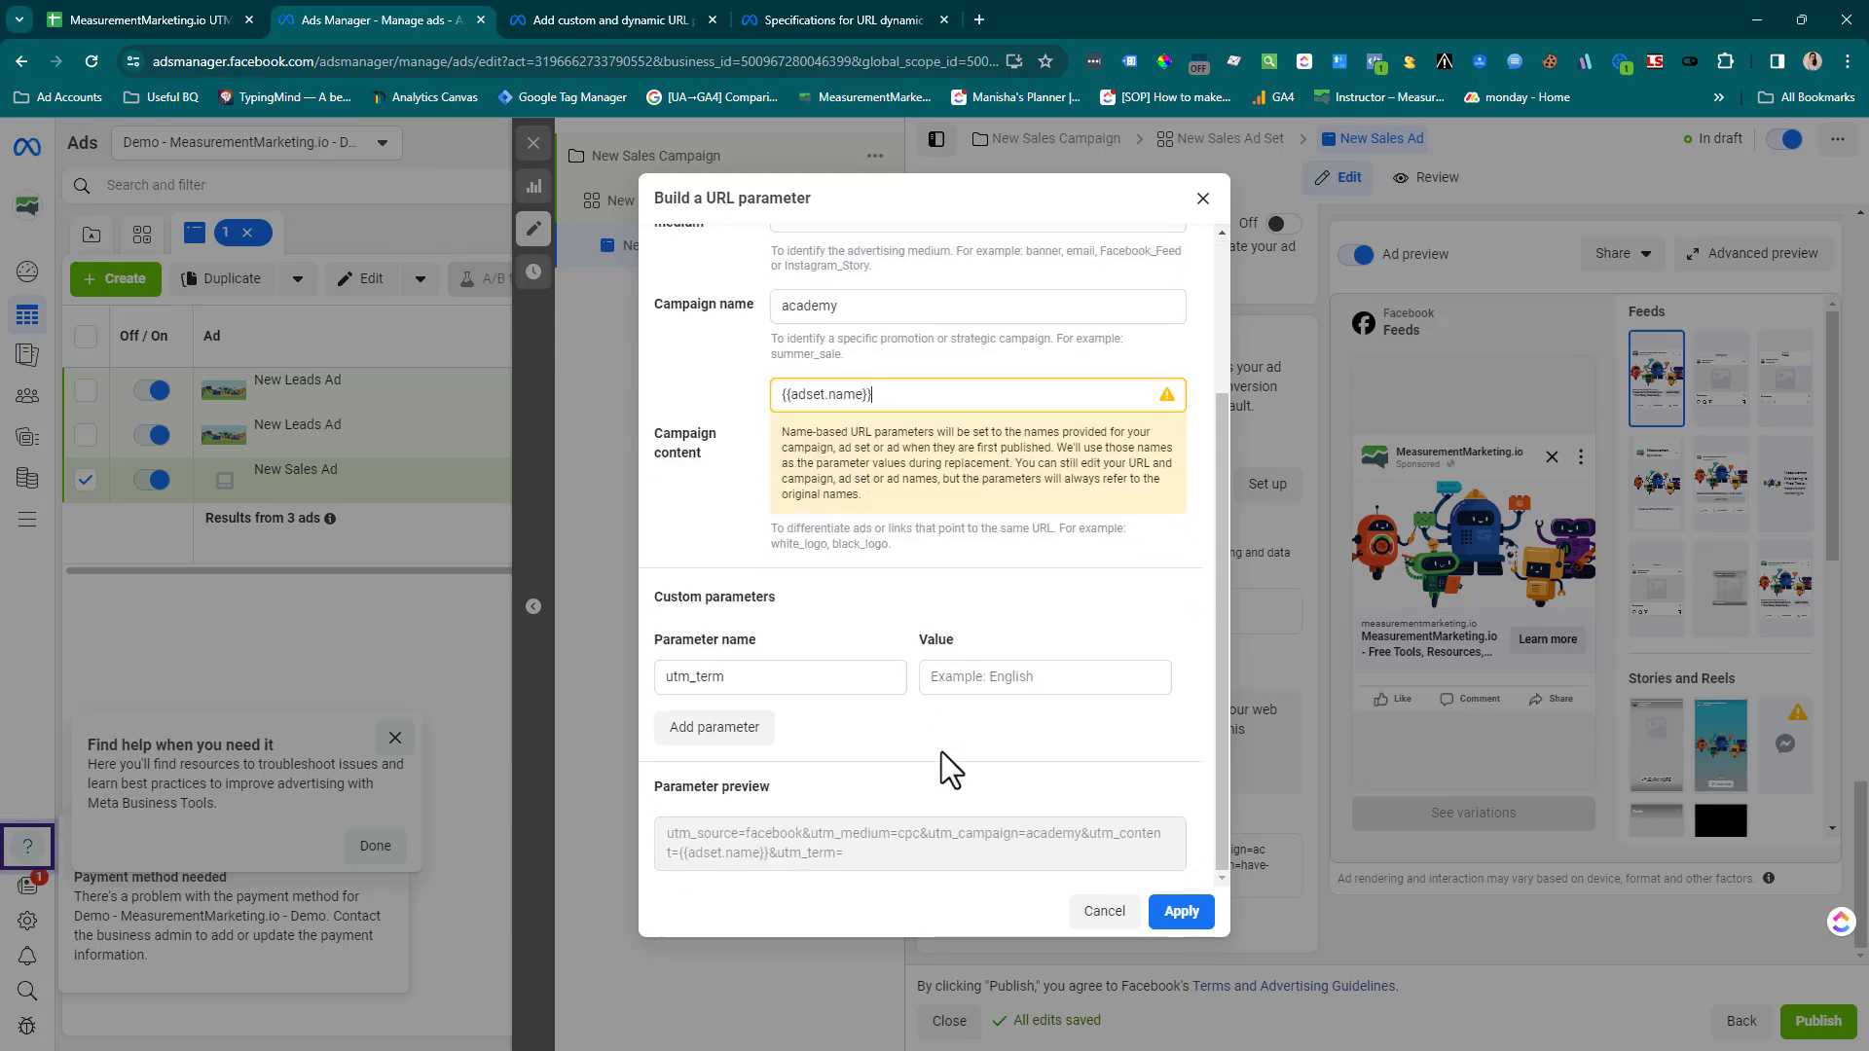
pyautogui.click(957, 678)
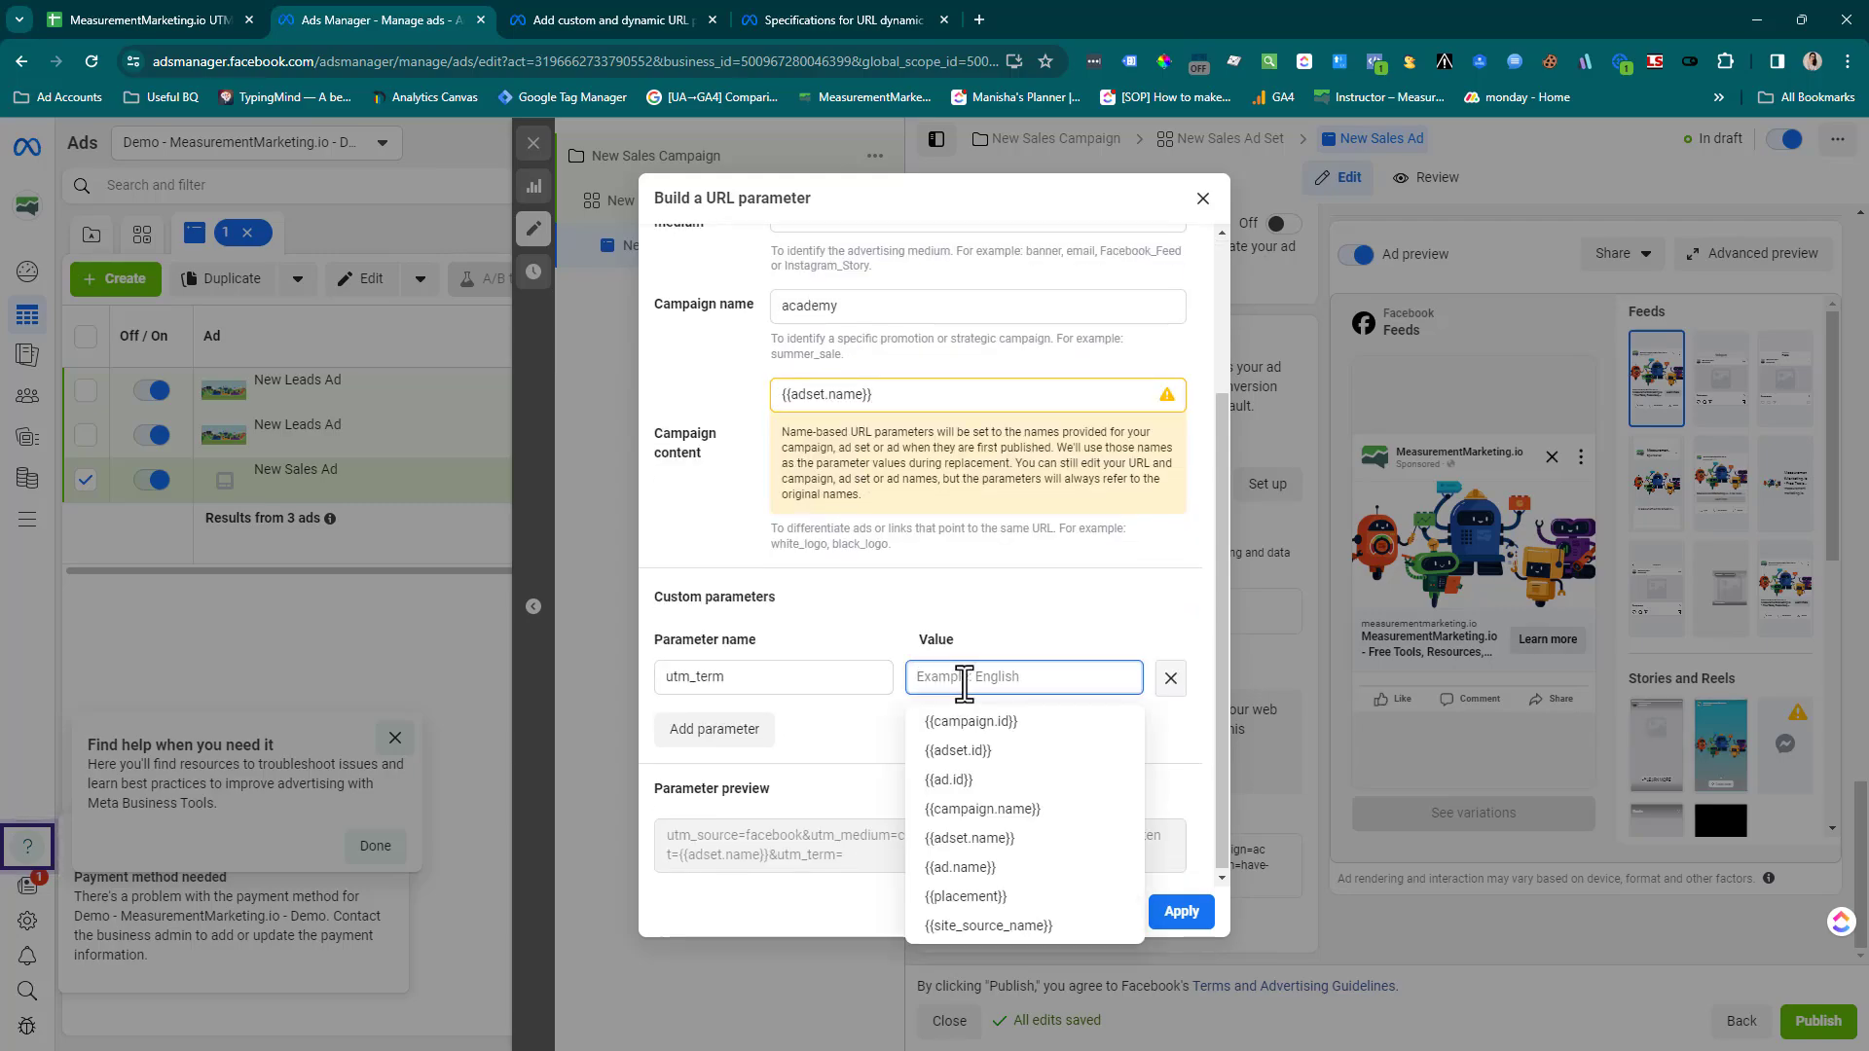
pyautogui.write('ad')
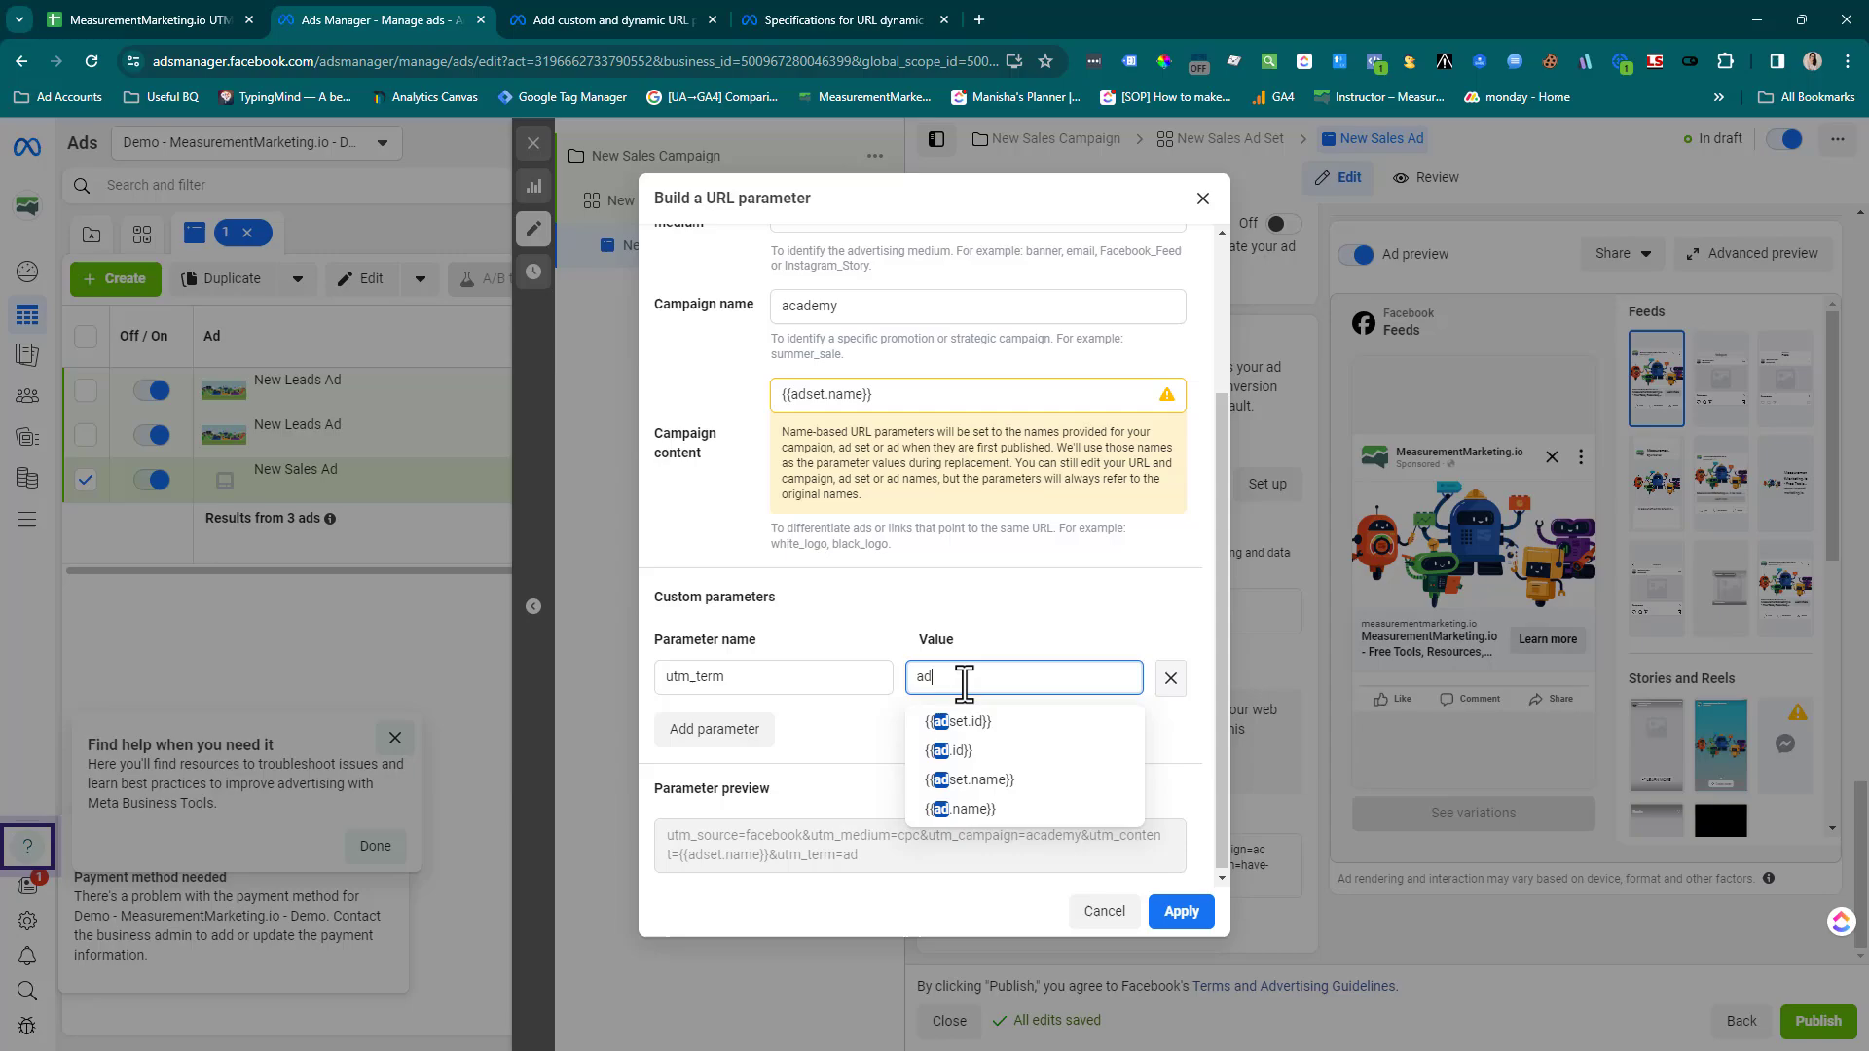
pyautogui.click(964, 809)
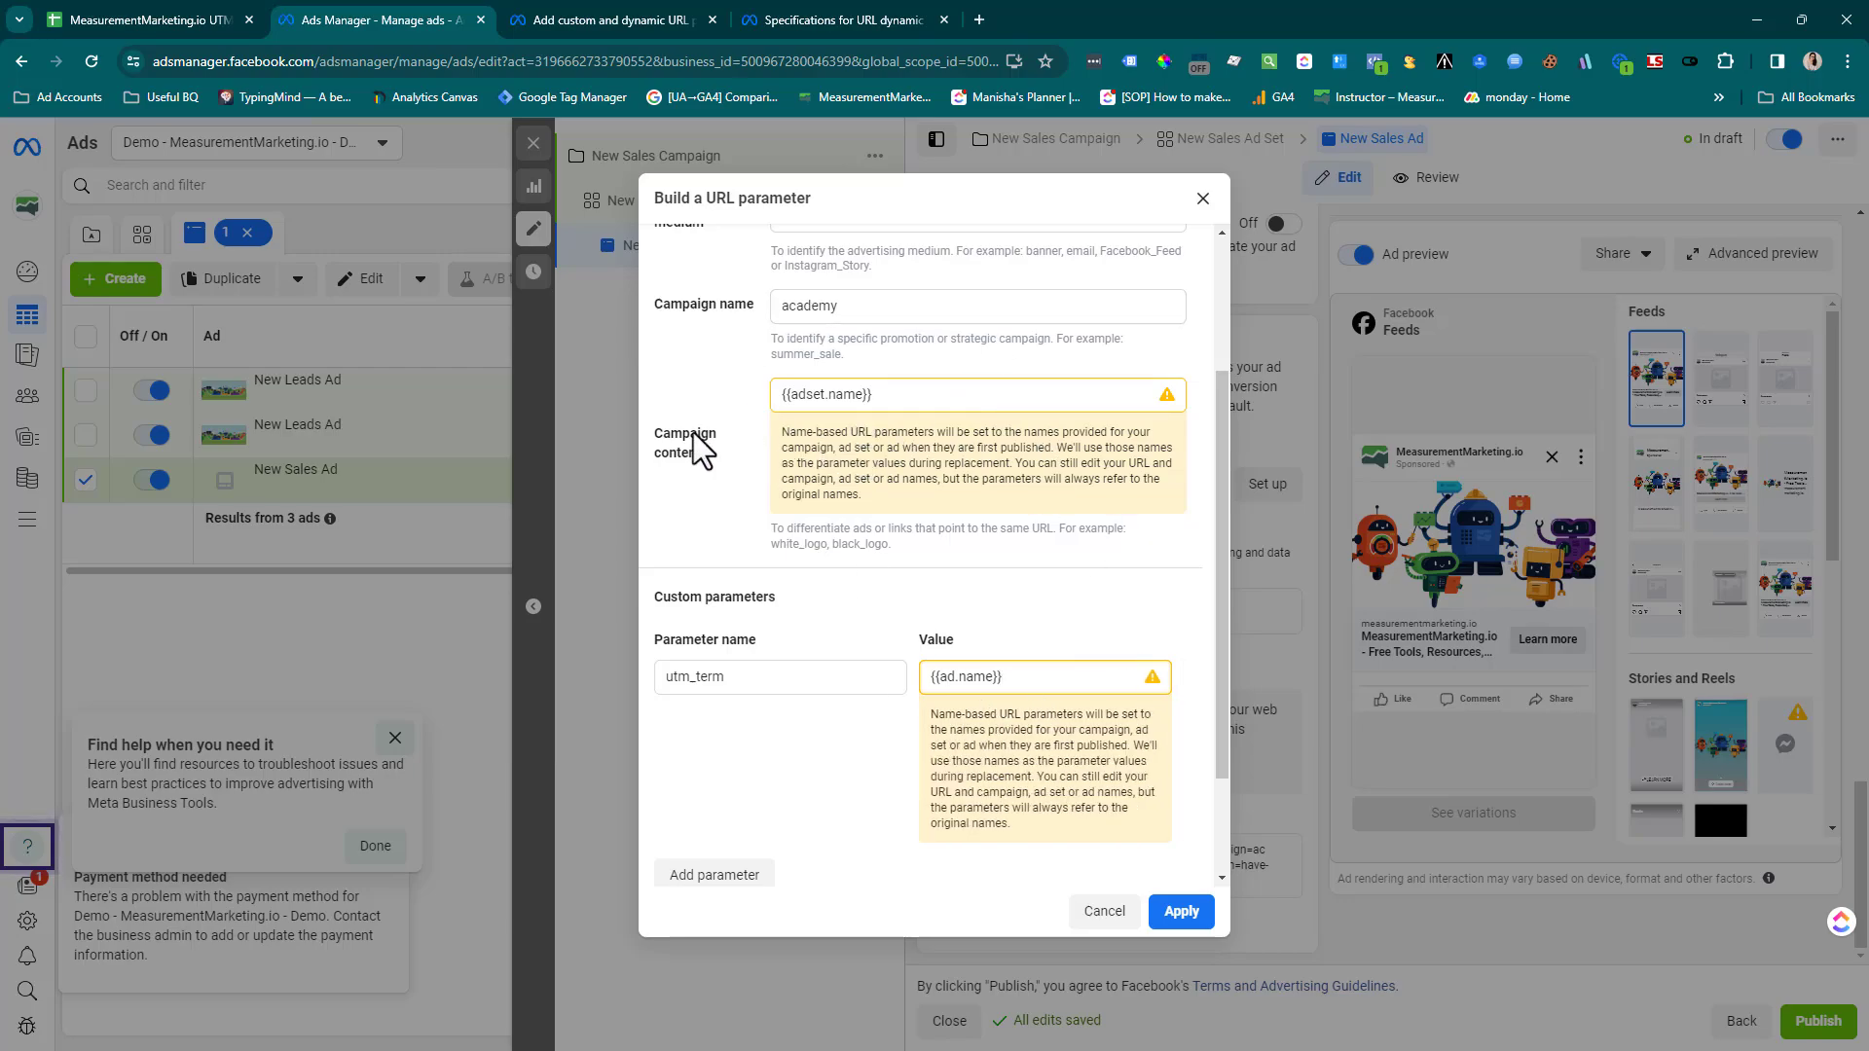
# Extend the campaign content to {{adset.name}}-{{adset.id}}, copying the ad set ID parameter from Meta's dynamic parameters article
pyautogui.moveTo(693, 443); pyautogui.dragTo(700, 461)
pyautogui.moveTo(740, 681)
pyautogui.click(969, 403)
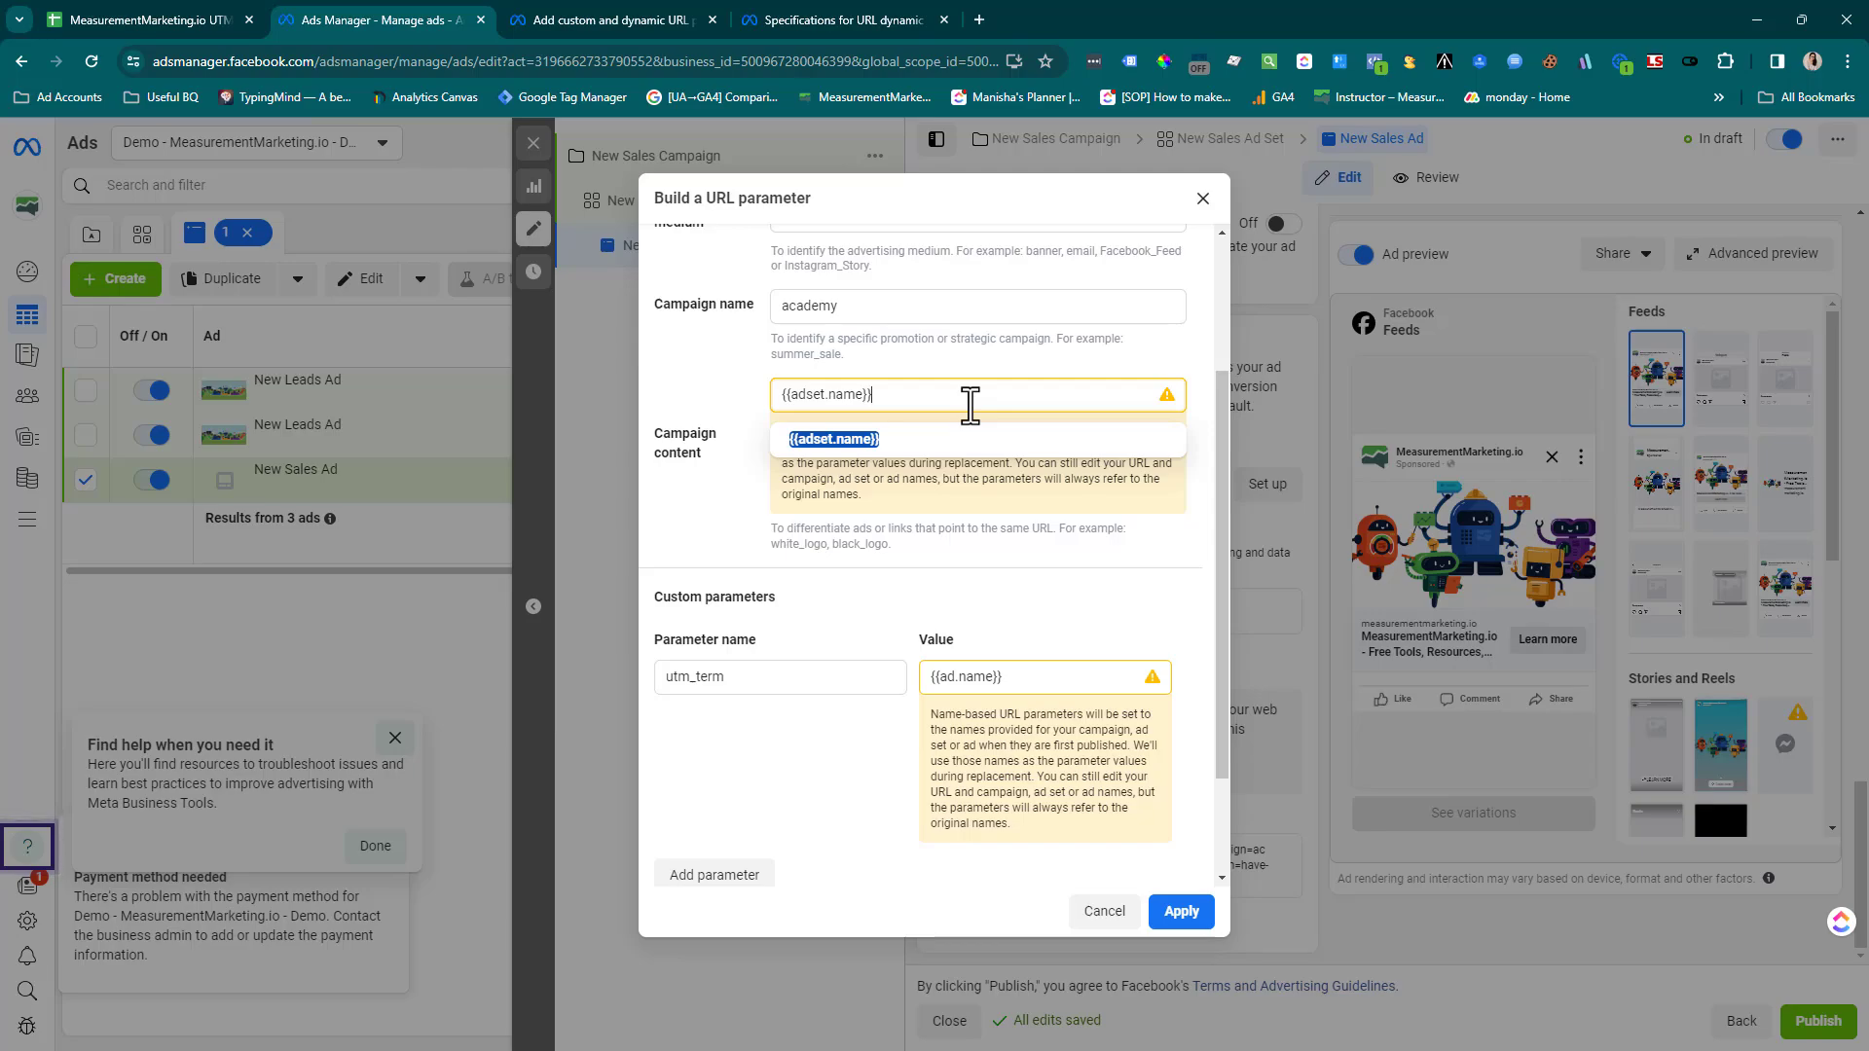
pyautogui.write('-')
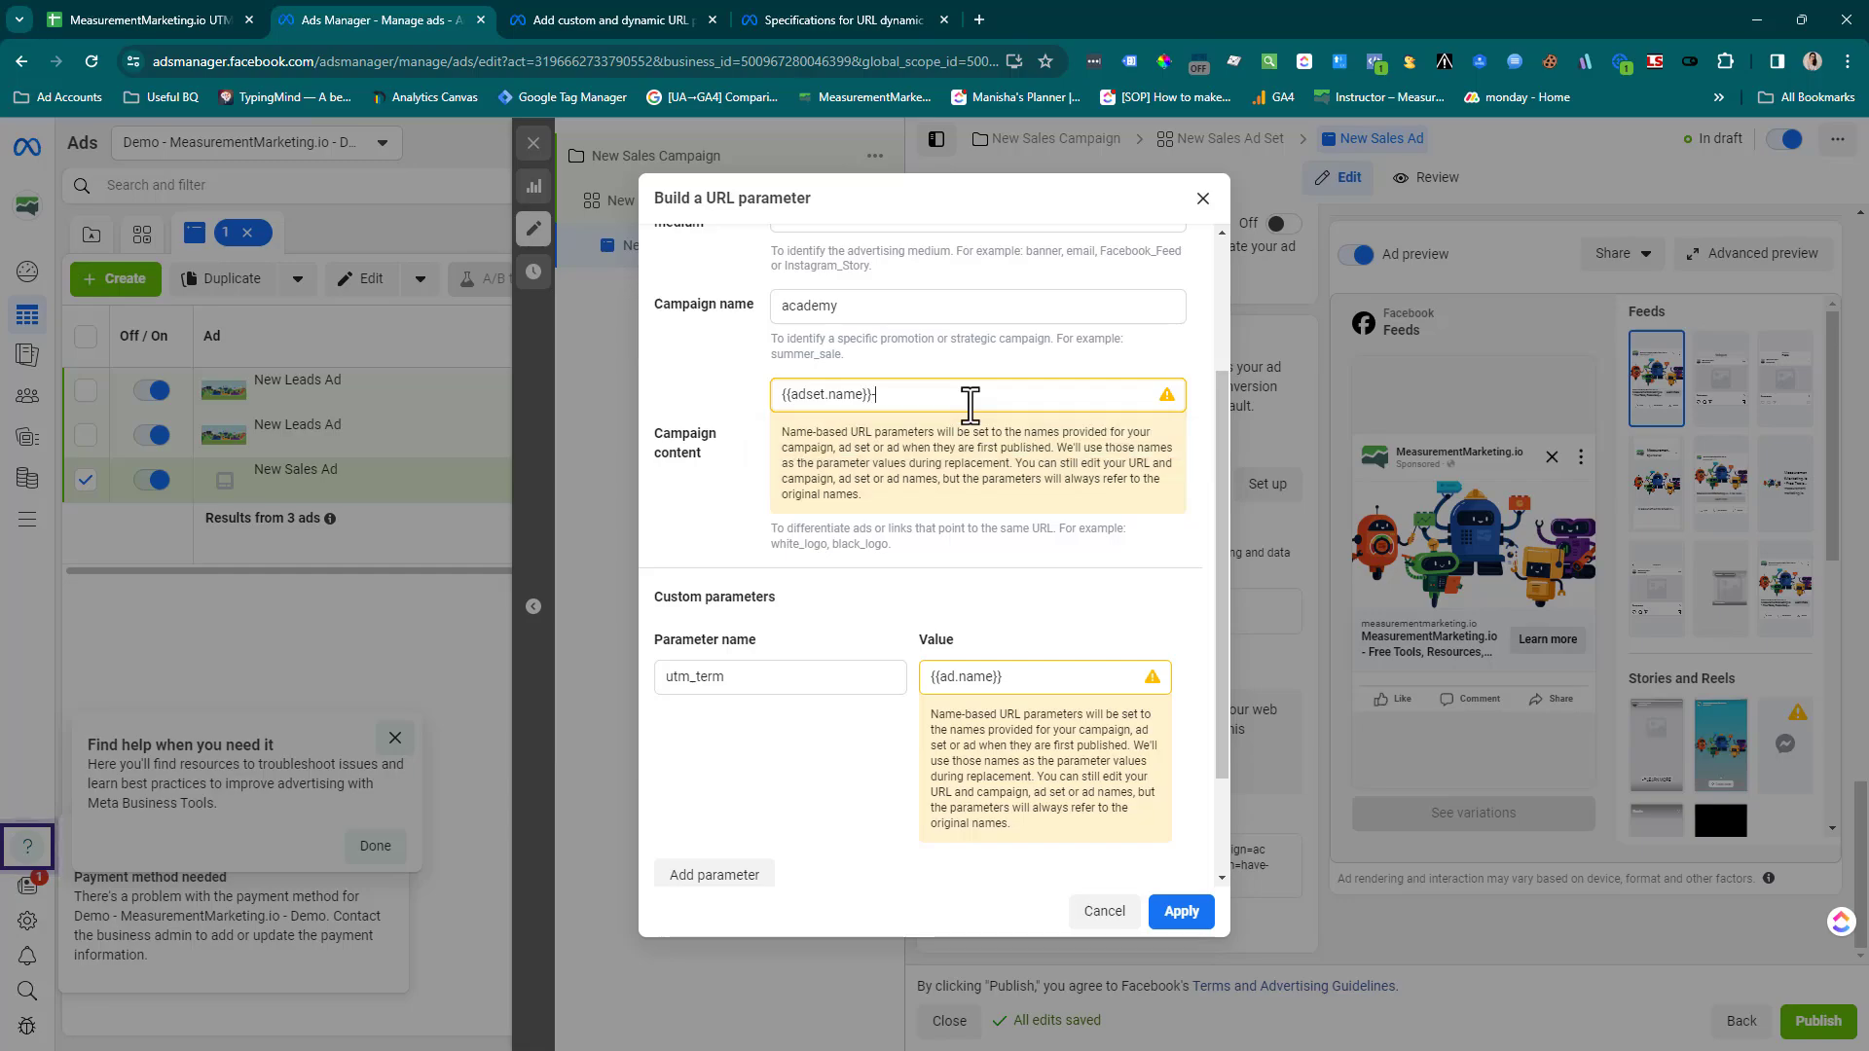
pyautogui.write('{{')
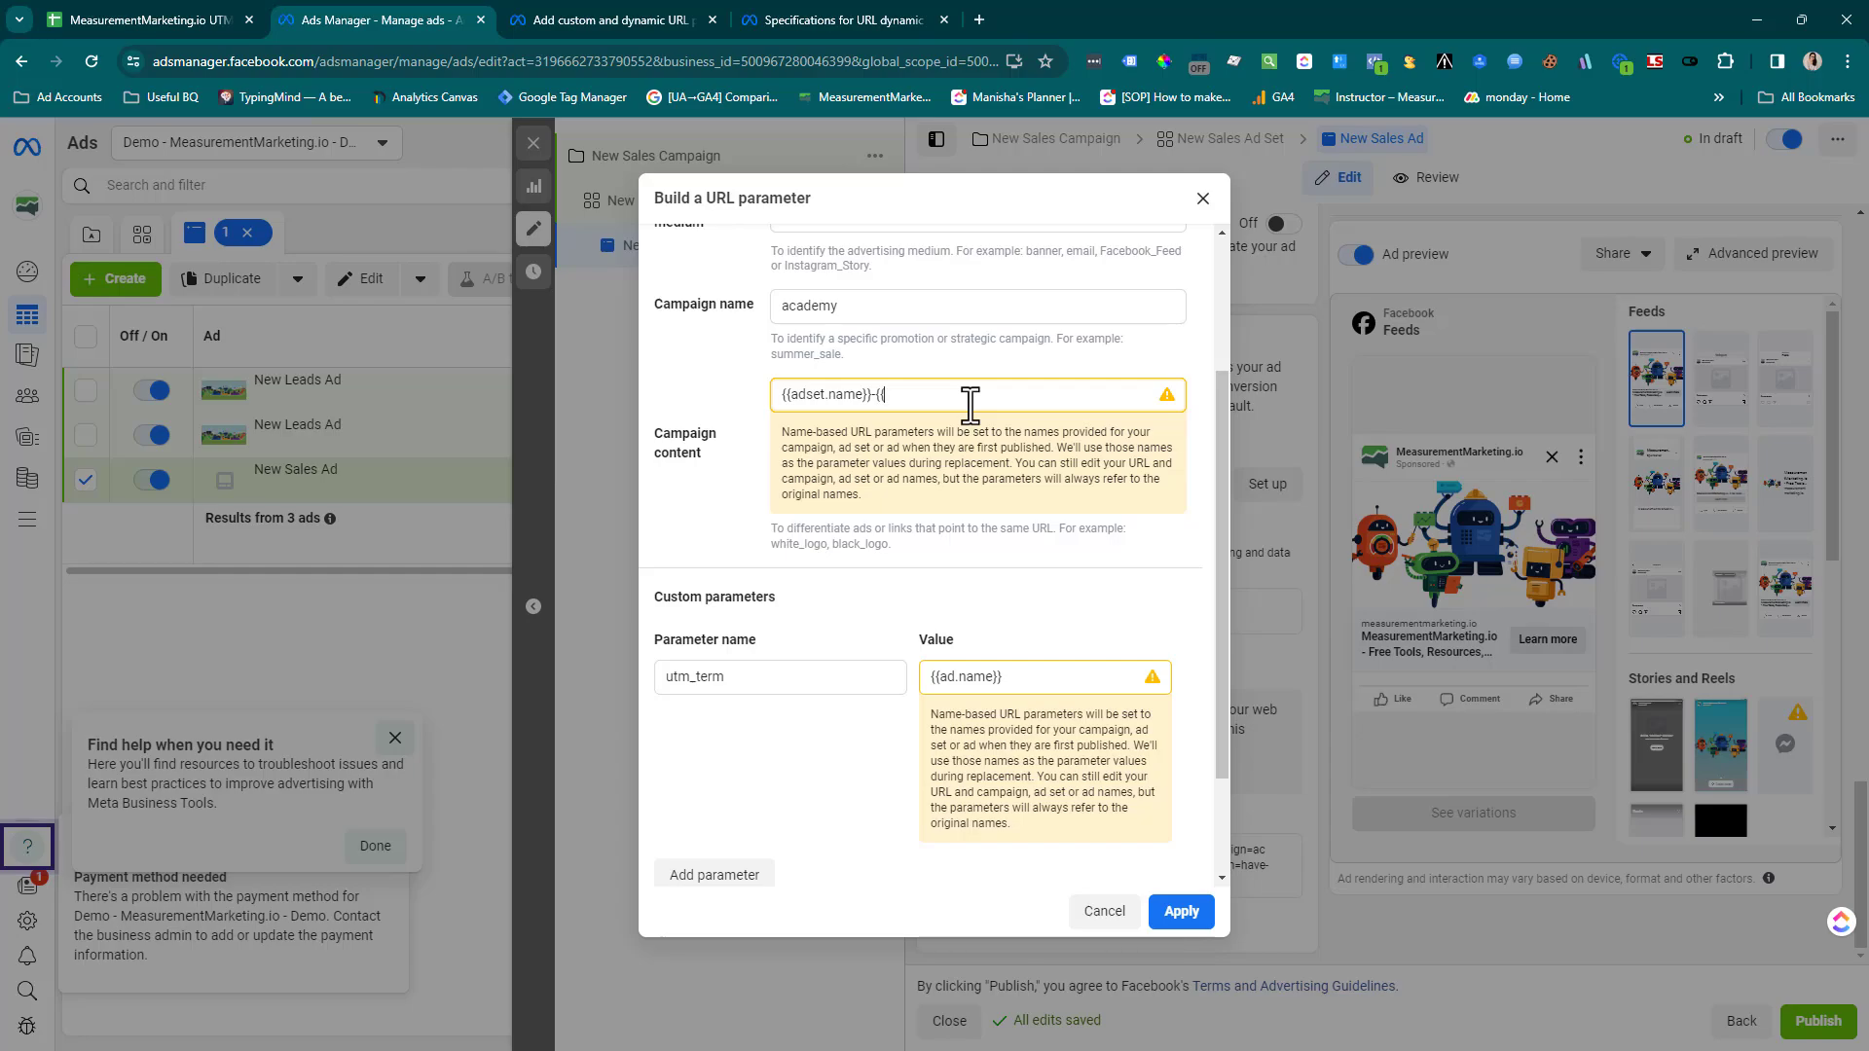
pyautogui.press('BackSpace')
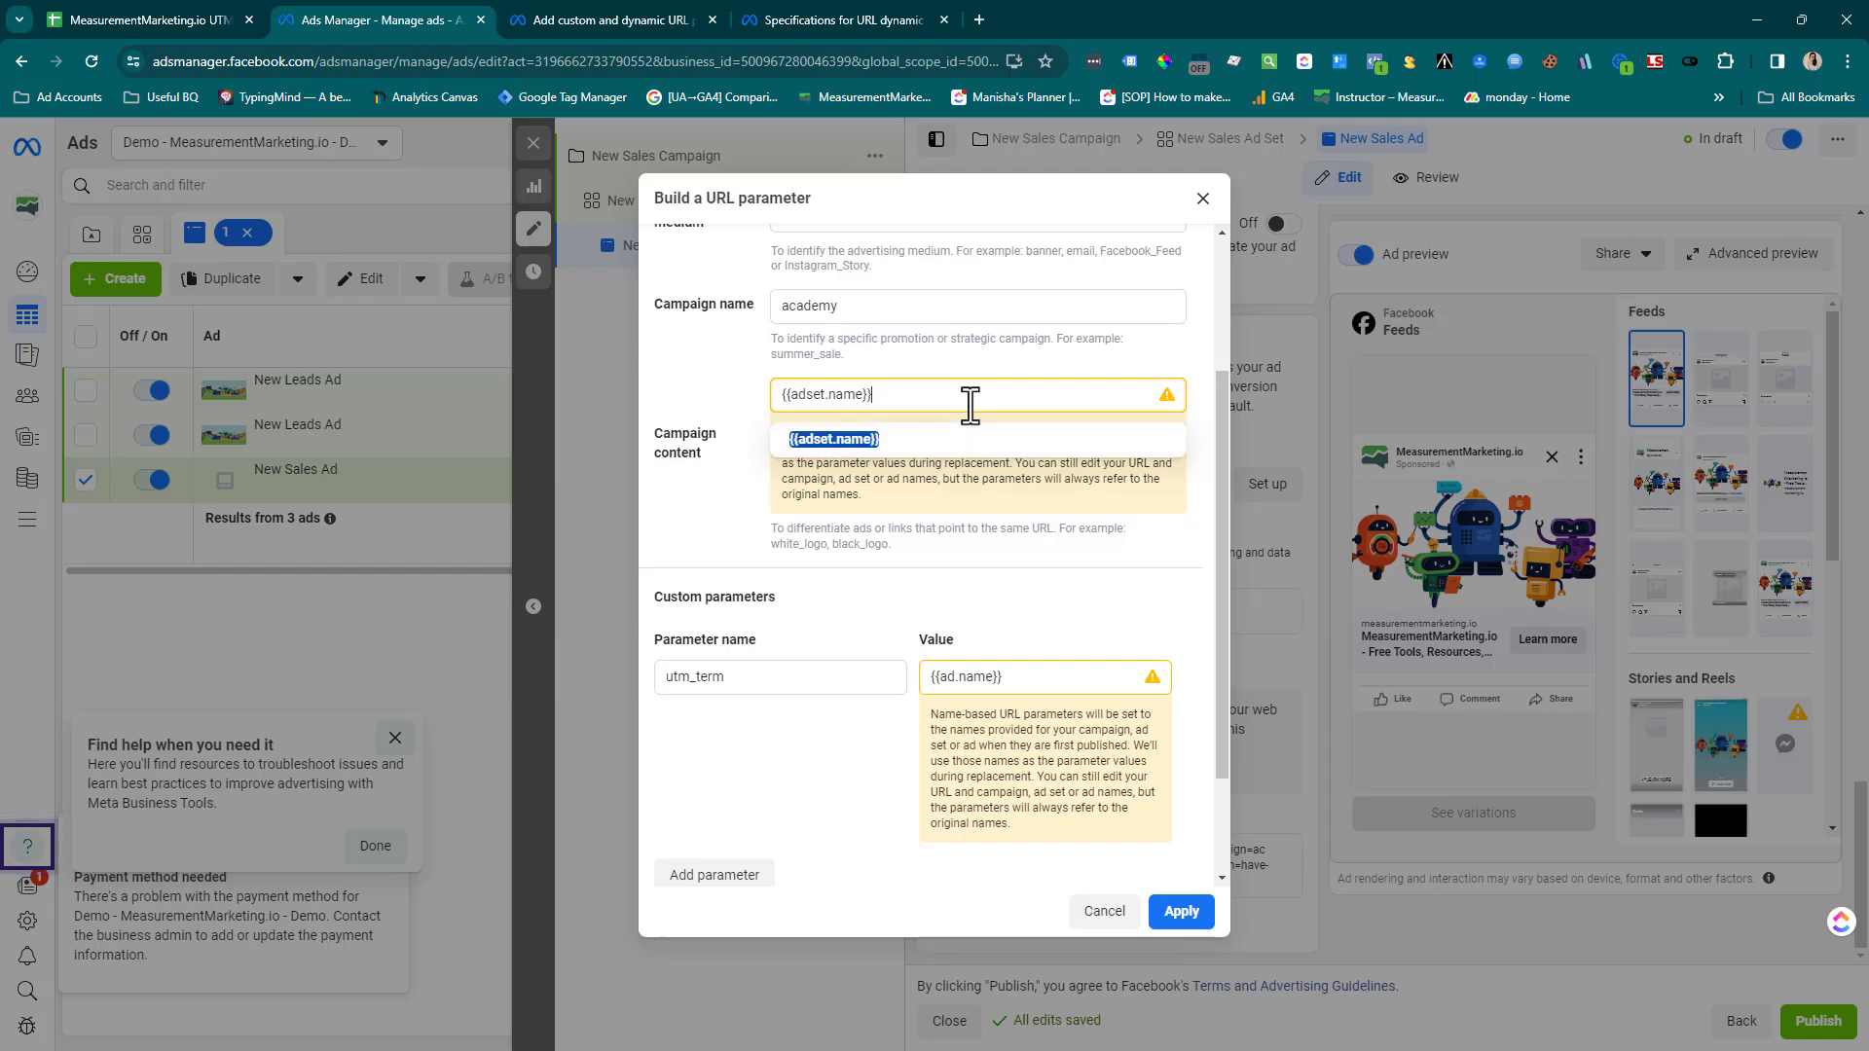
pyautogui.write('-')
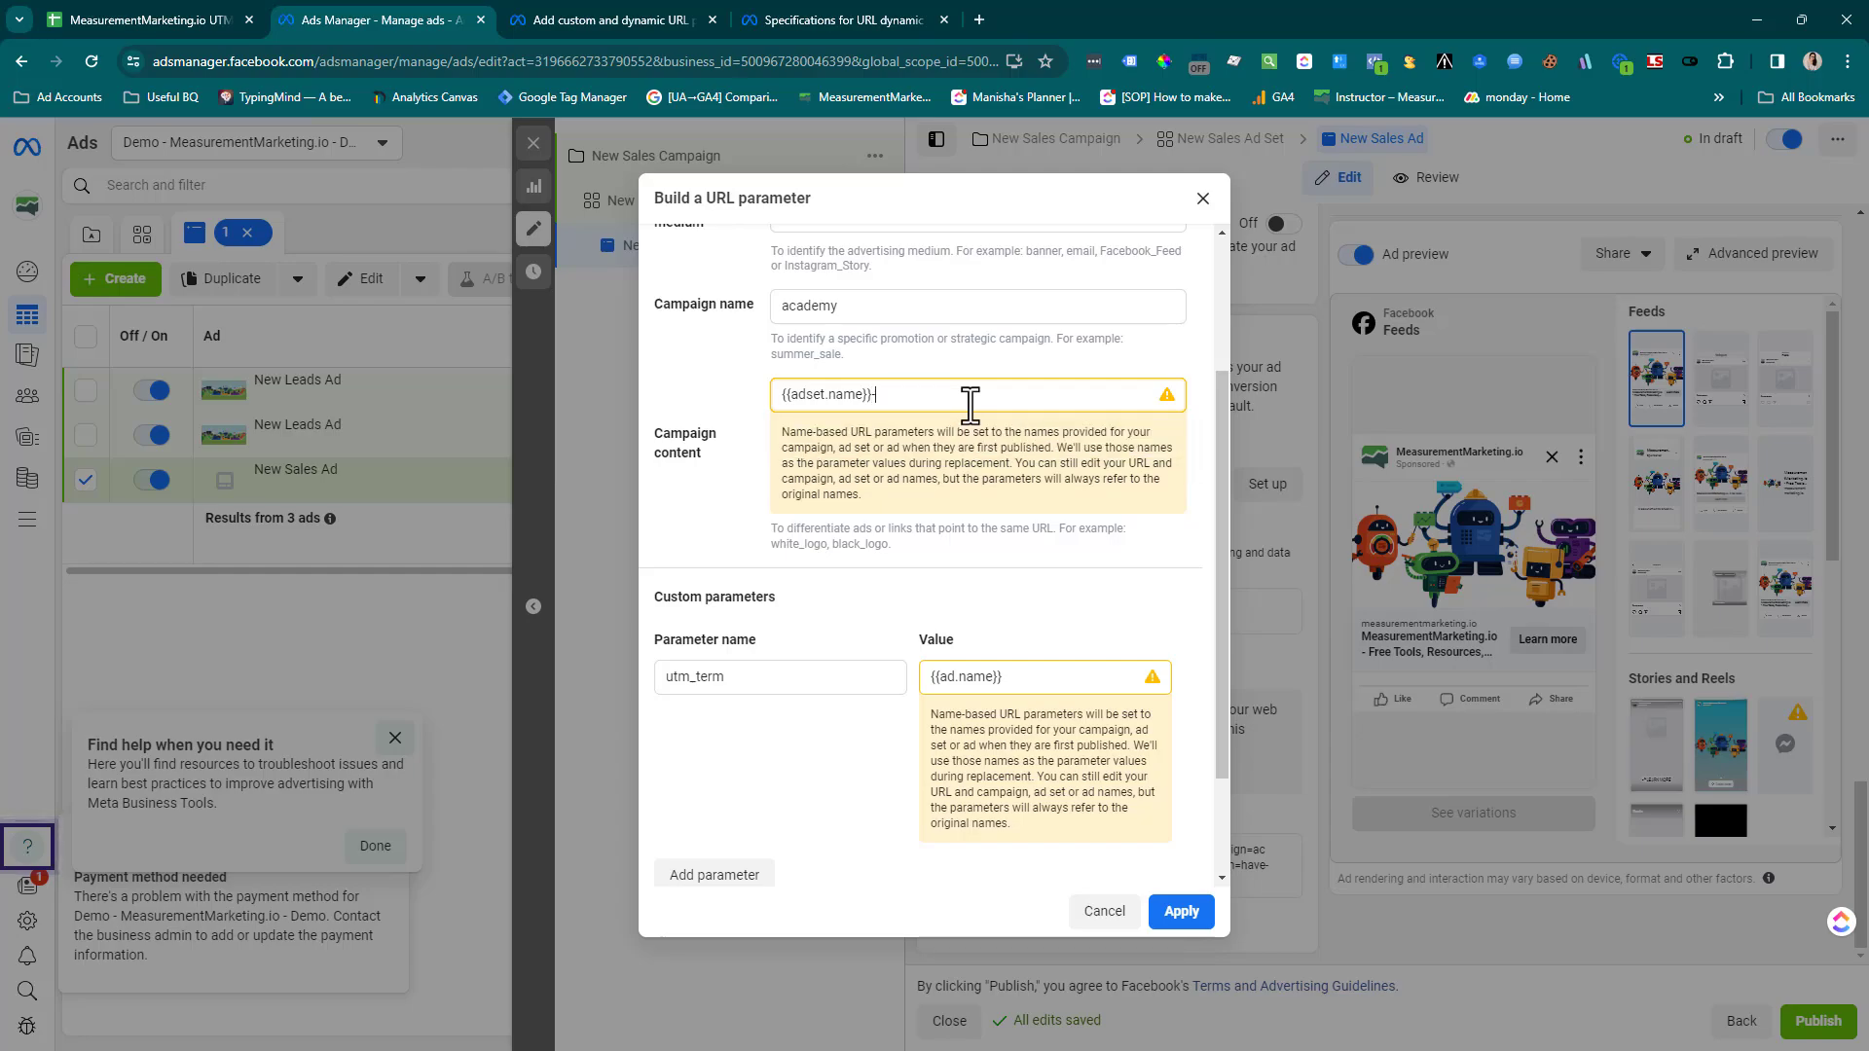
pyautogui.click(792, 15)
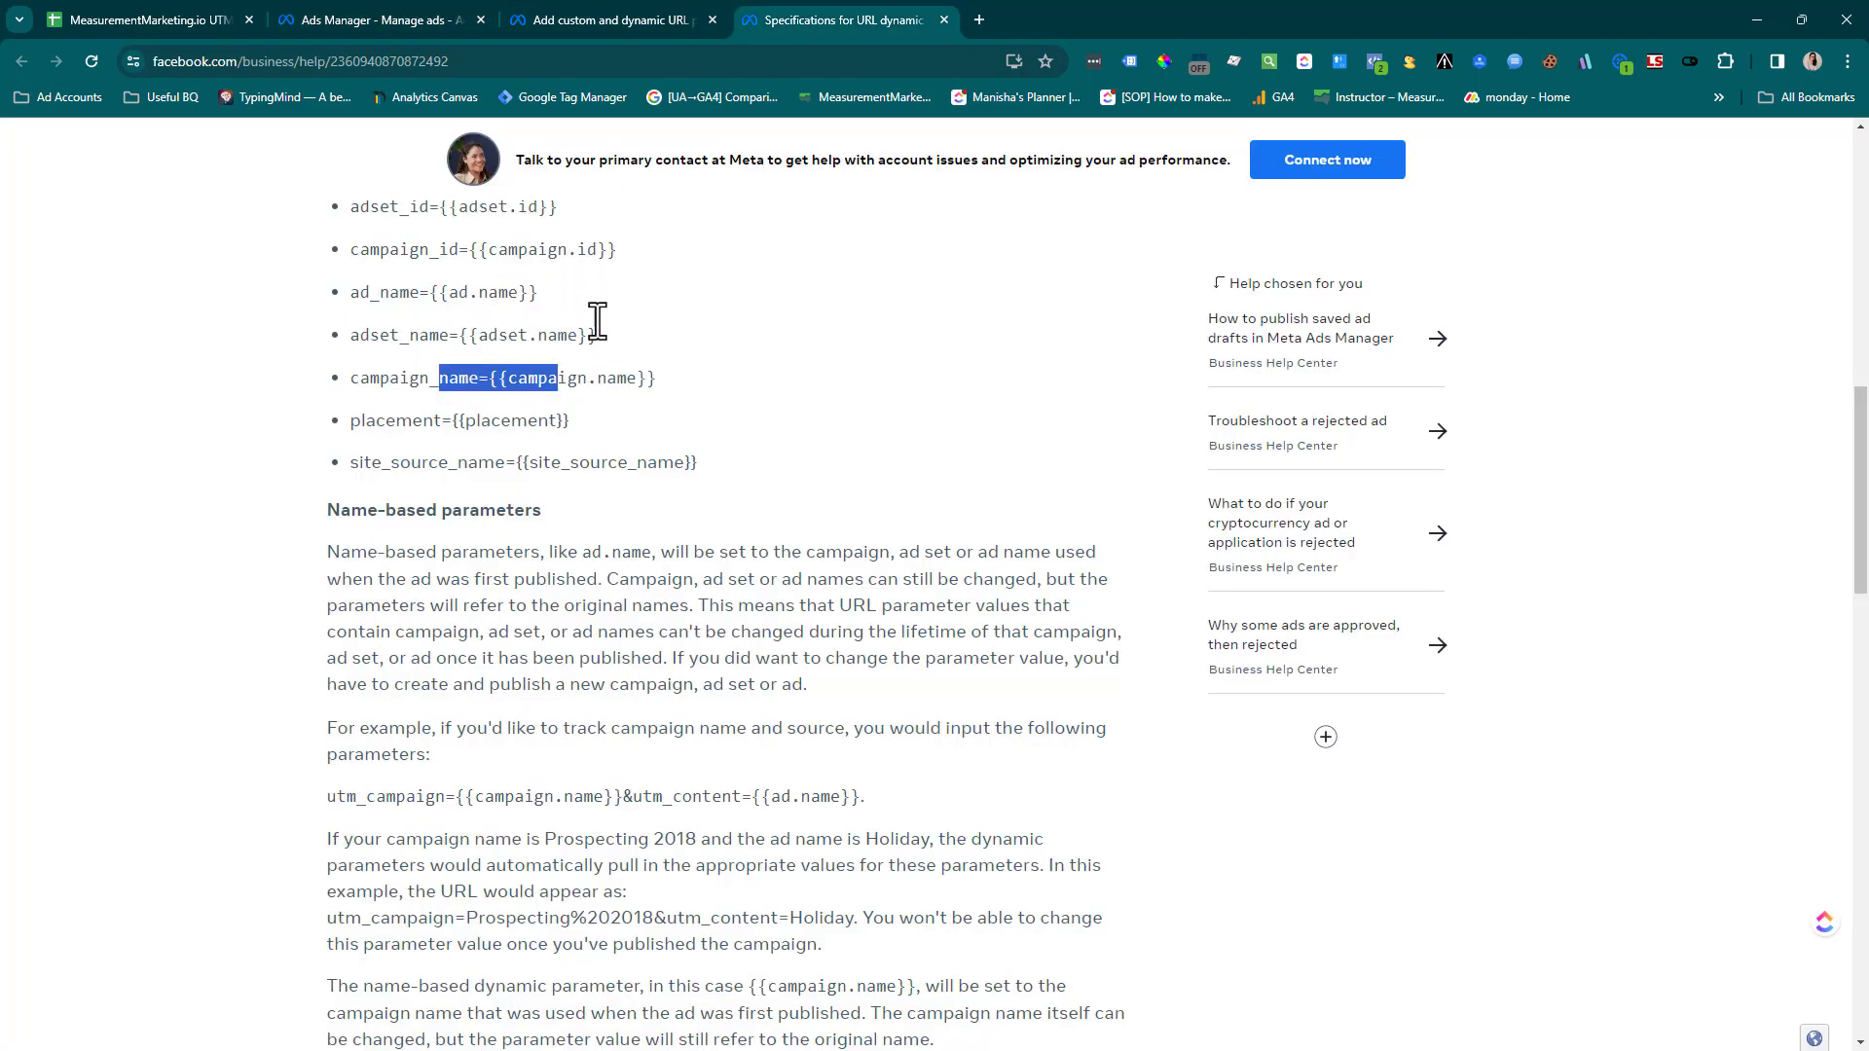
pyautogui.moveTo(574, 205); pyautogui.dragTo(473, 206)
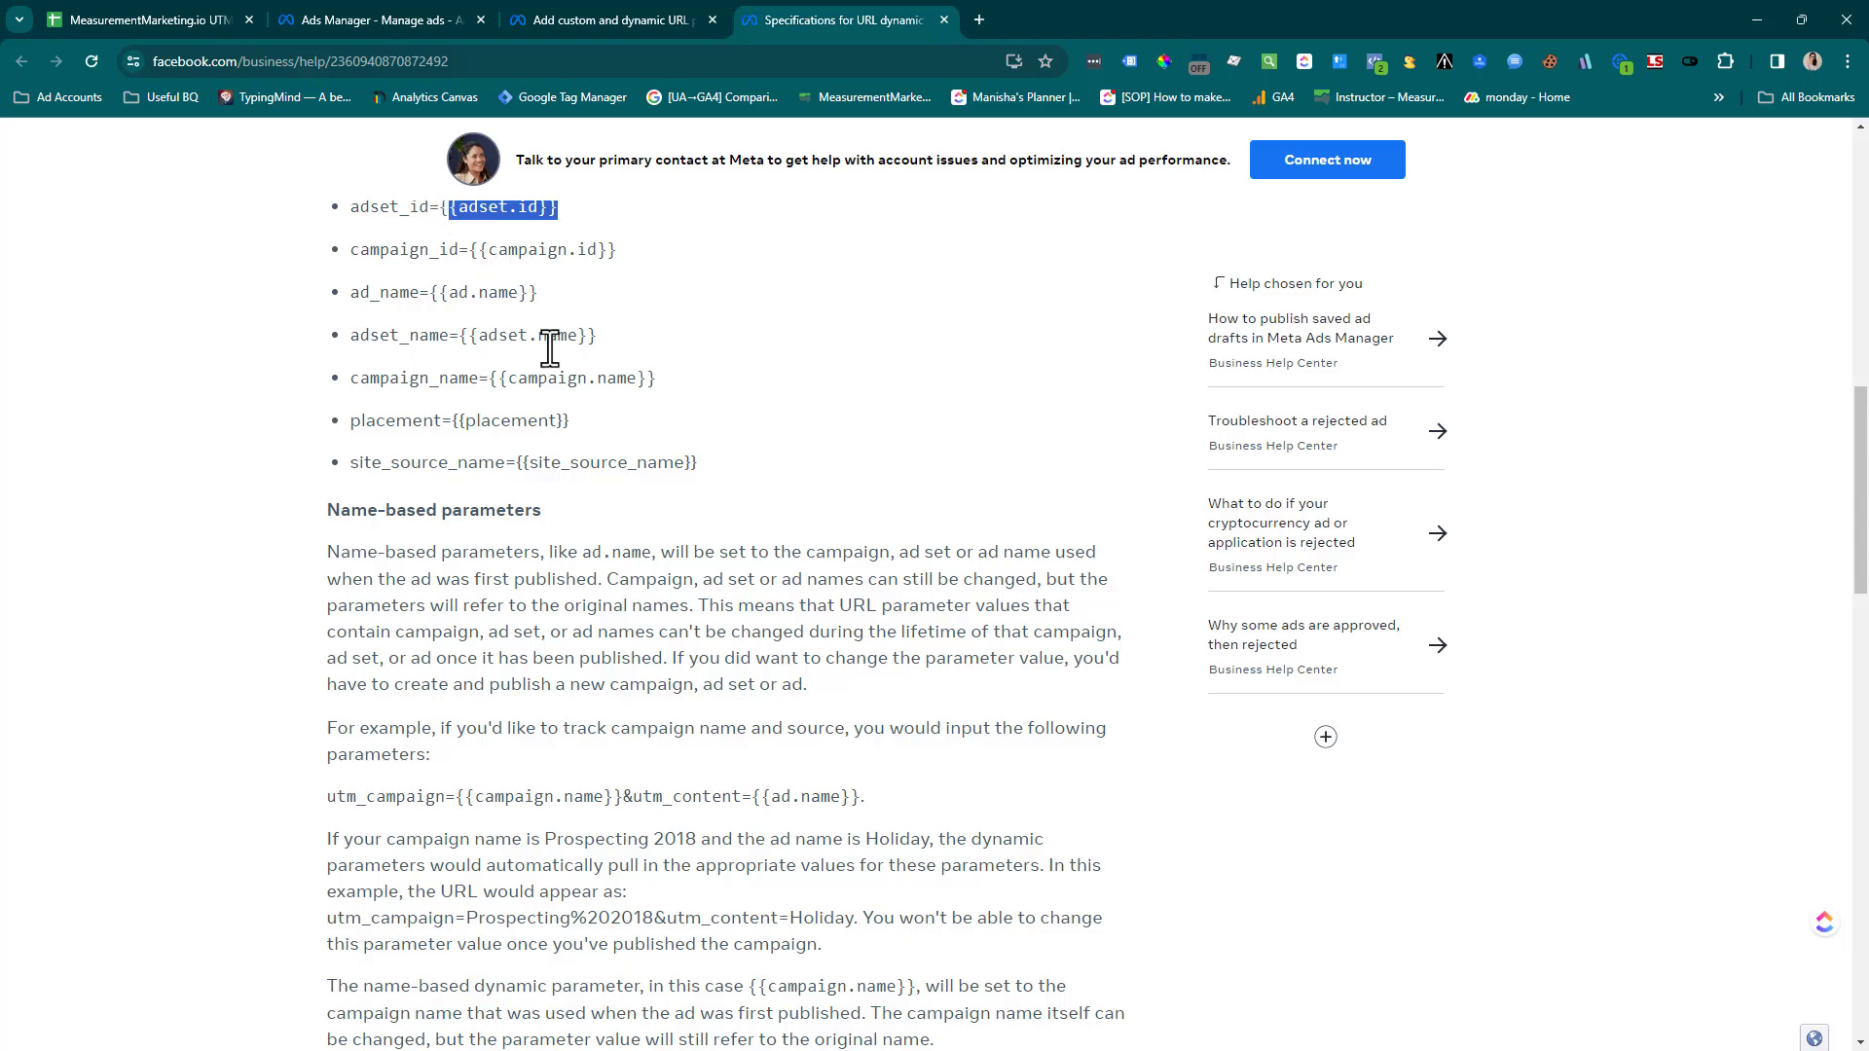
pyautogui.scroll(5, 542, 354)
pyautogui.moveTo(582, 664); pyautogui.dragTo(439, 661)
pyautogui.hotkey('ctrl', 'c')
pyautogui.click(326, 15)
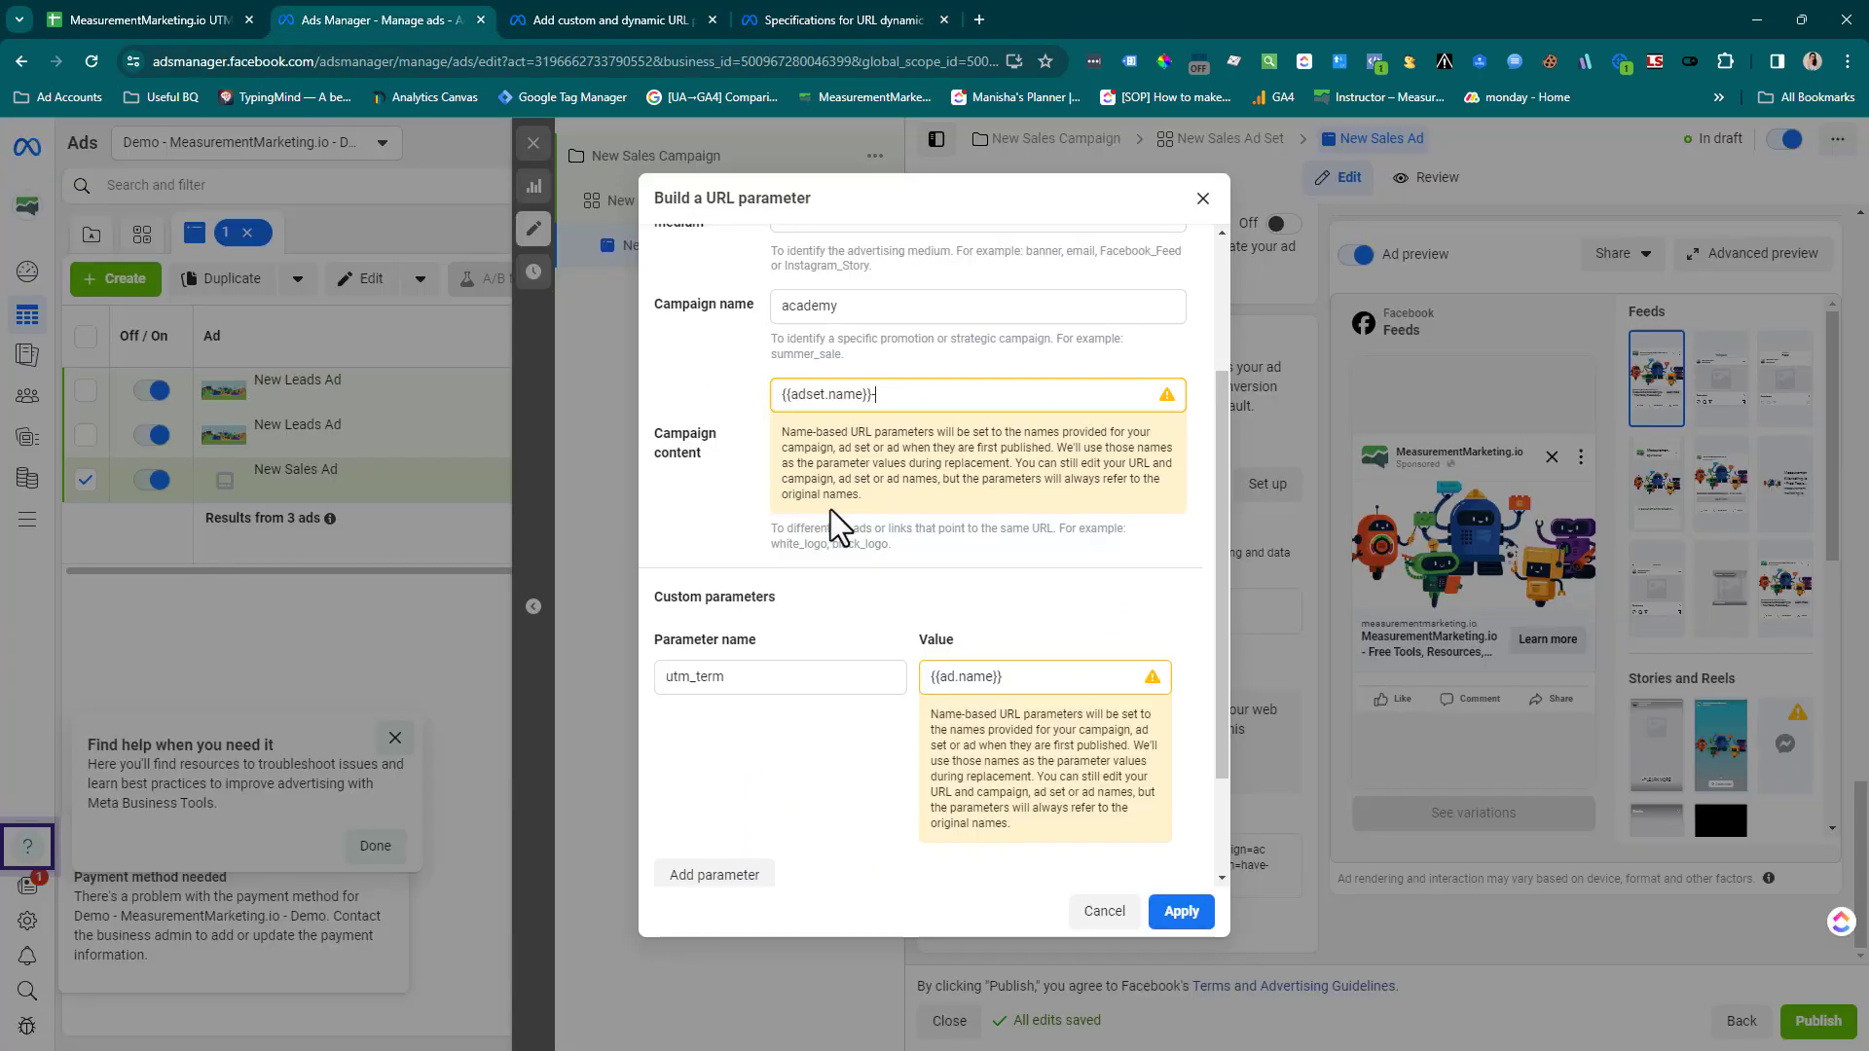
pyautogui.hotkey('ctrl', 'v')
# Extend the utm_term value to {{ad.name}}-{{ad.id}}, copying the ad ID parameter from Meta's dynamic parameters article
pyautogui.click(1031, 678)
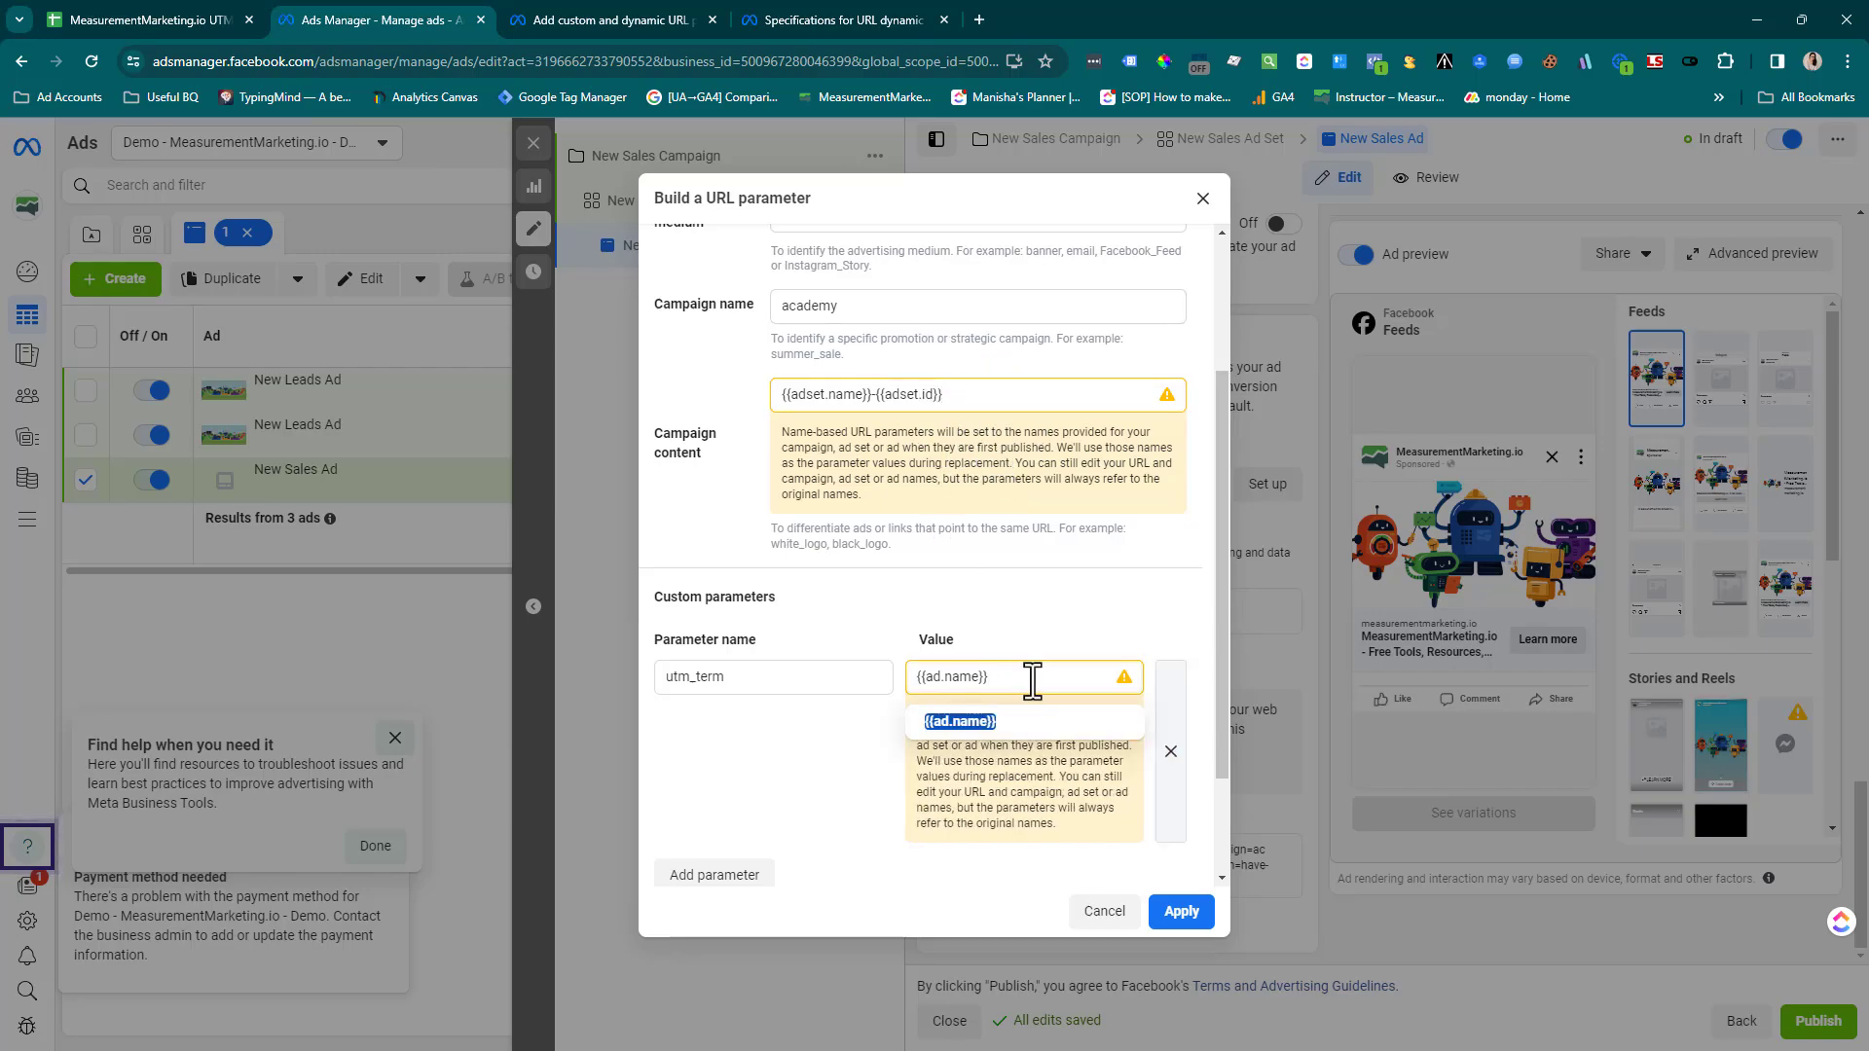
pyautogui.click(794, 14)
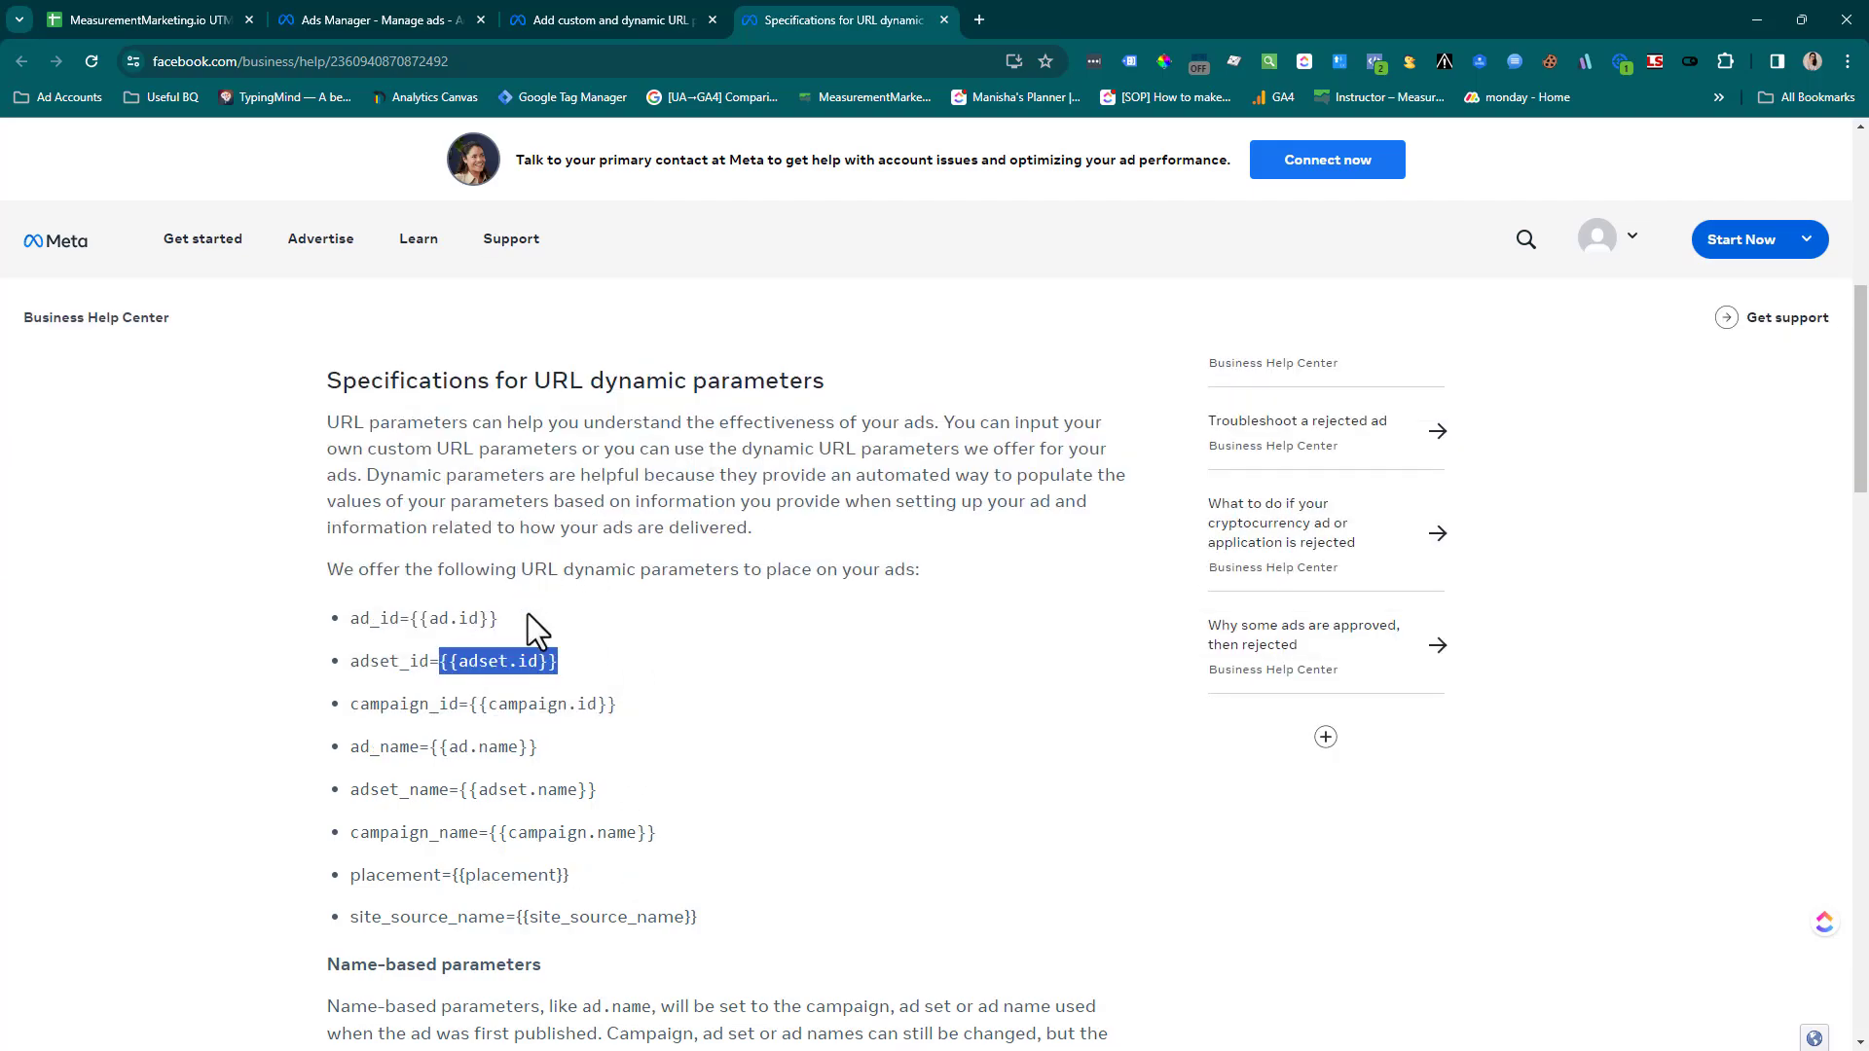
pyautogui.moveTo(498, 619); pyautogui.dragTo(409, 619)
pyautogui.hotkey('ctrl', 'c')
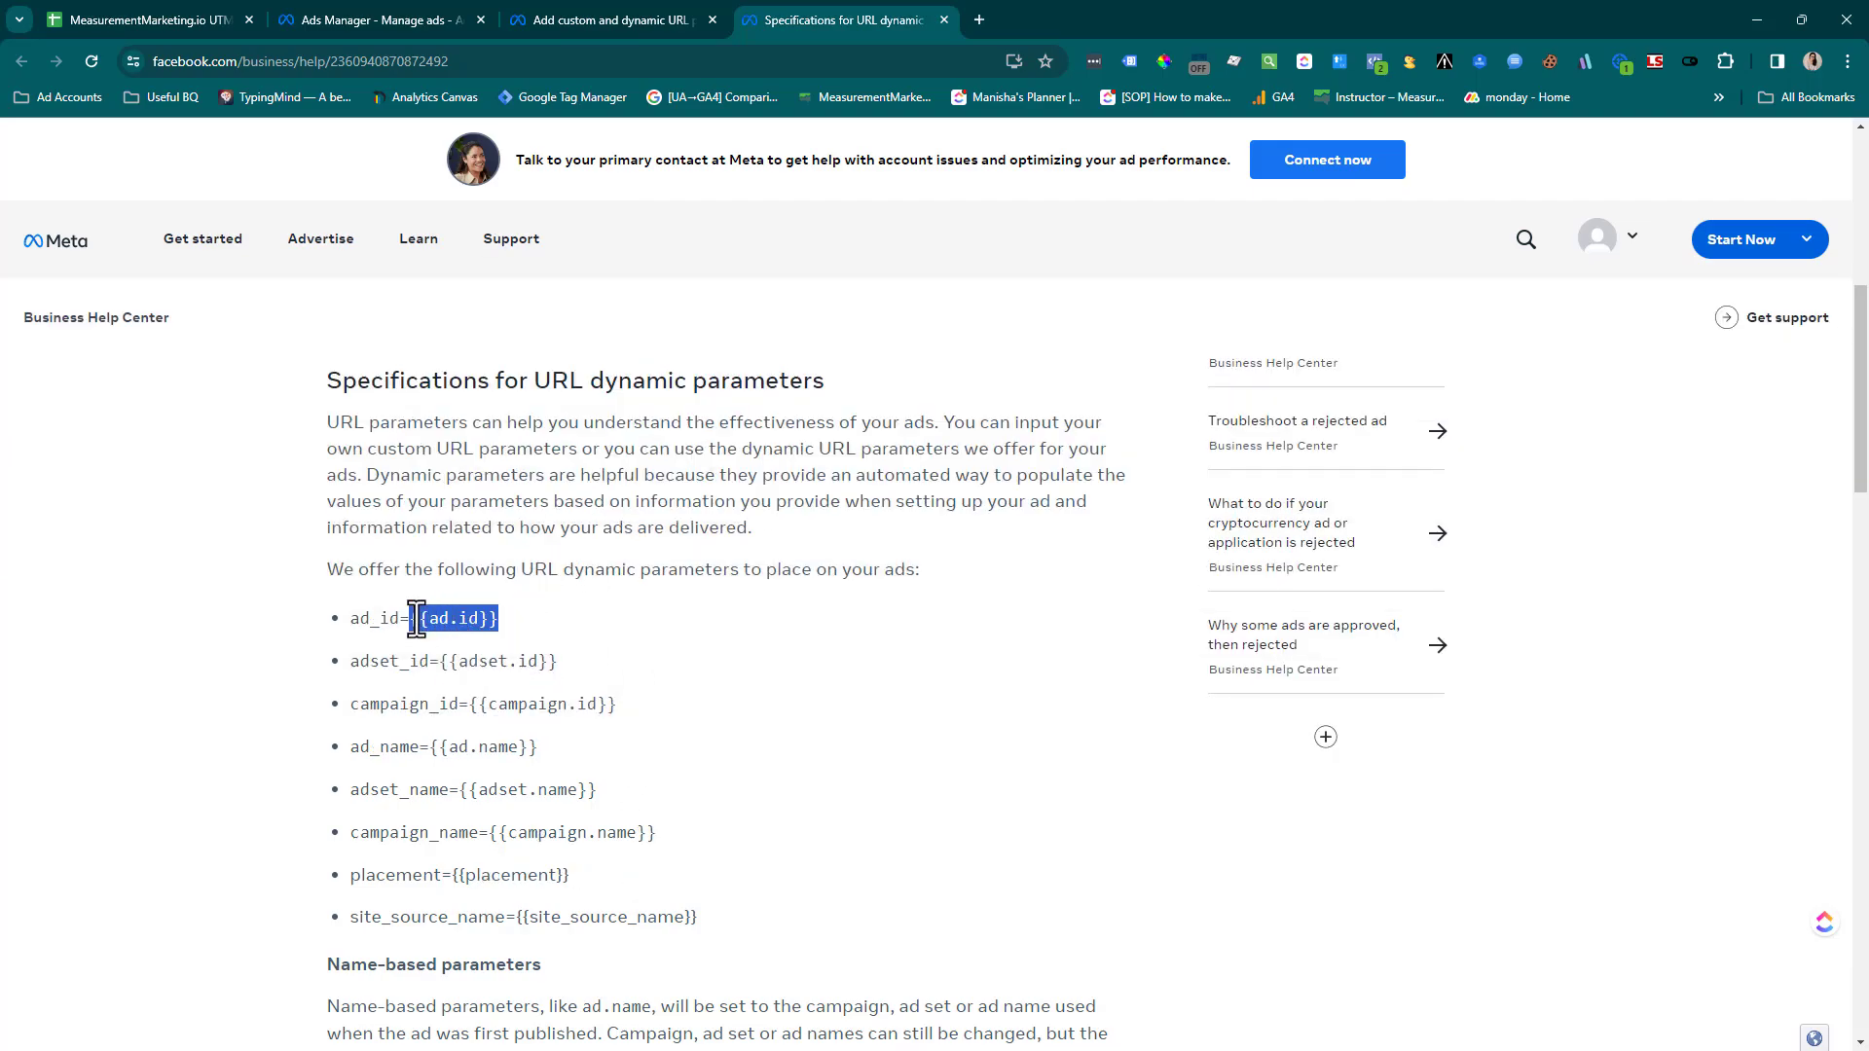
pyautogui.click(395, 2)
pyautogui.hotkey('ctrl', 'v')
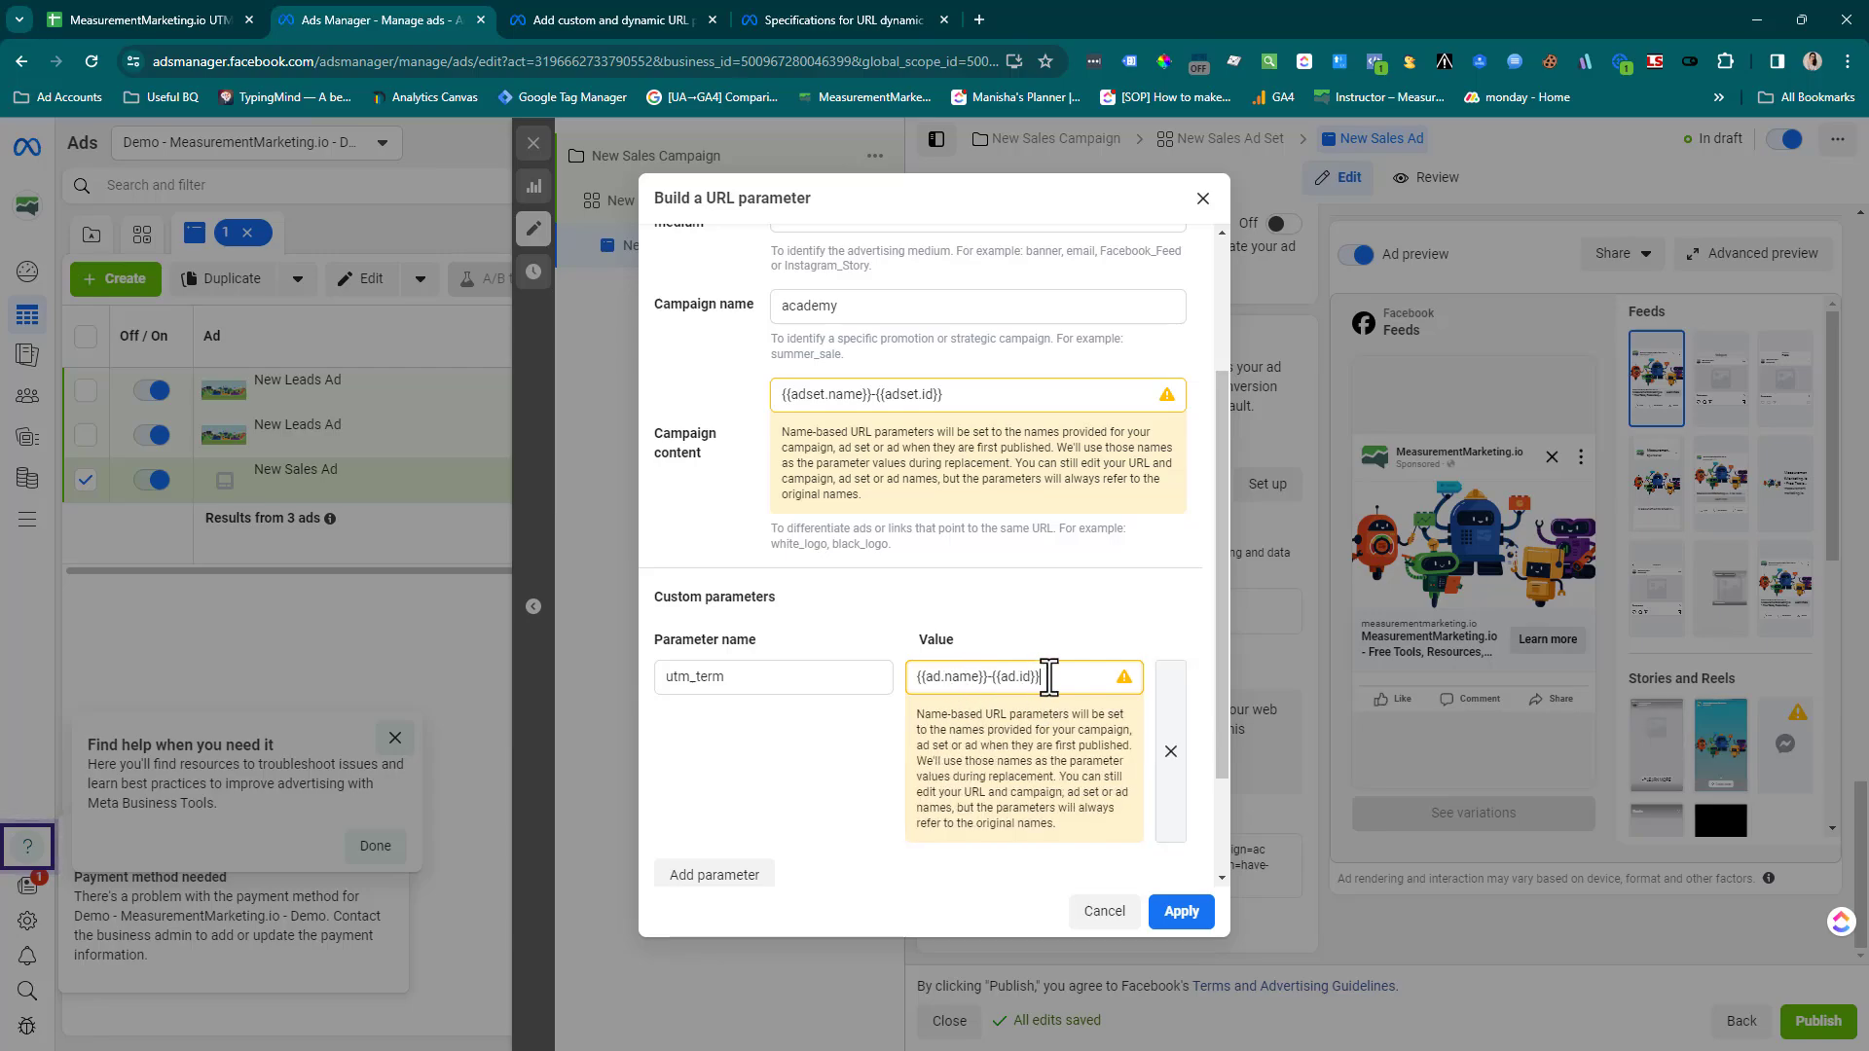
# Review the dynamic parameters, cancel the URL parameter builder, and close the sales ad editor without publishing the draft items
pyautogui.scroll(3, 1002, 487)
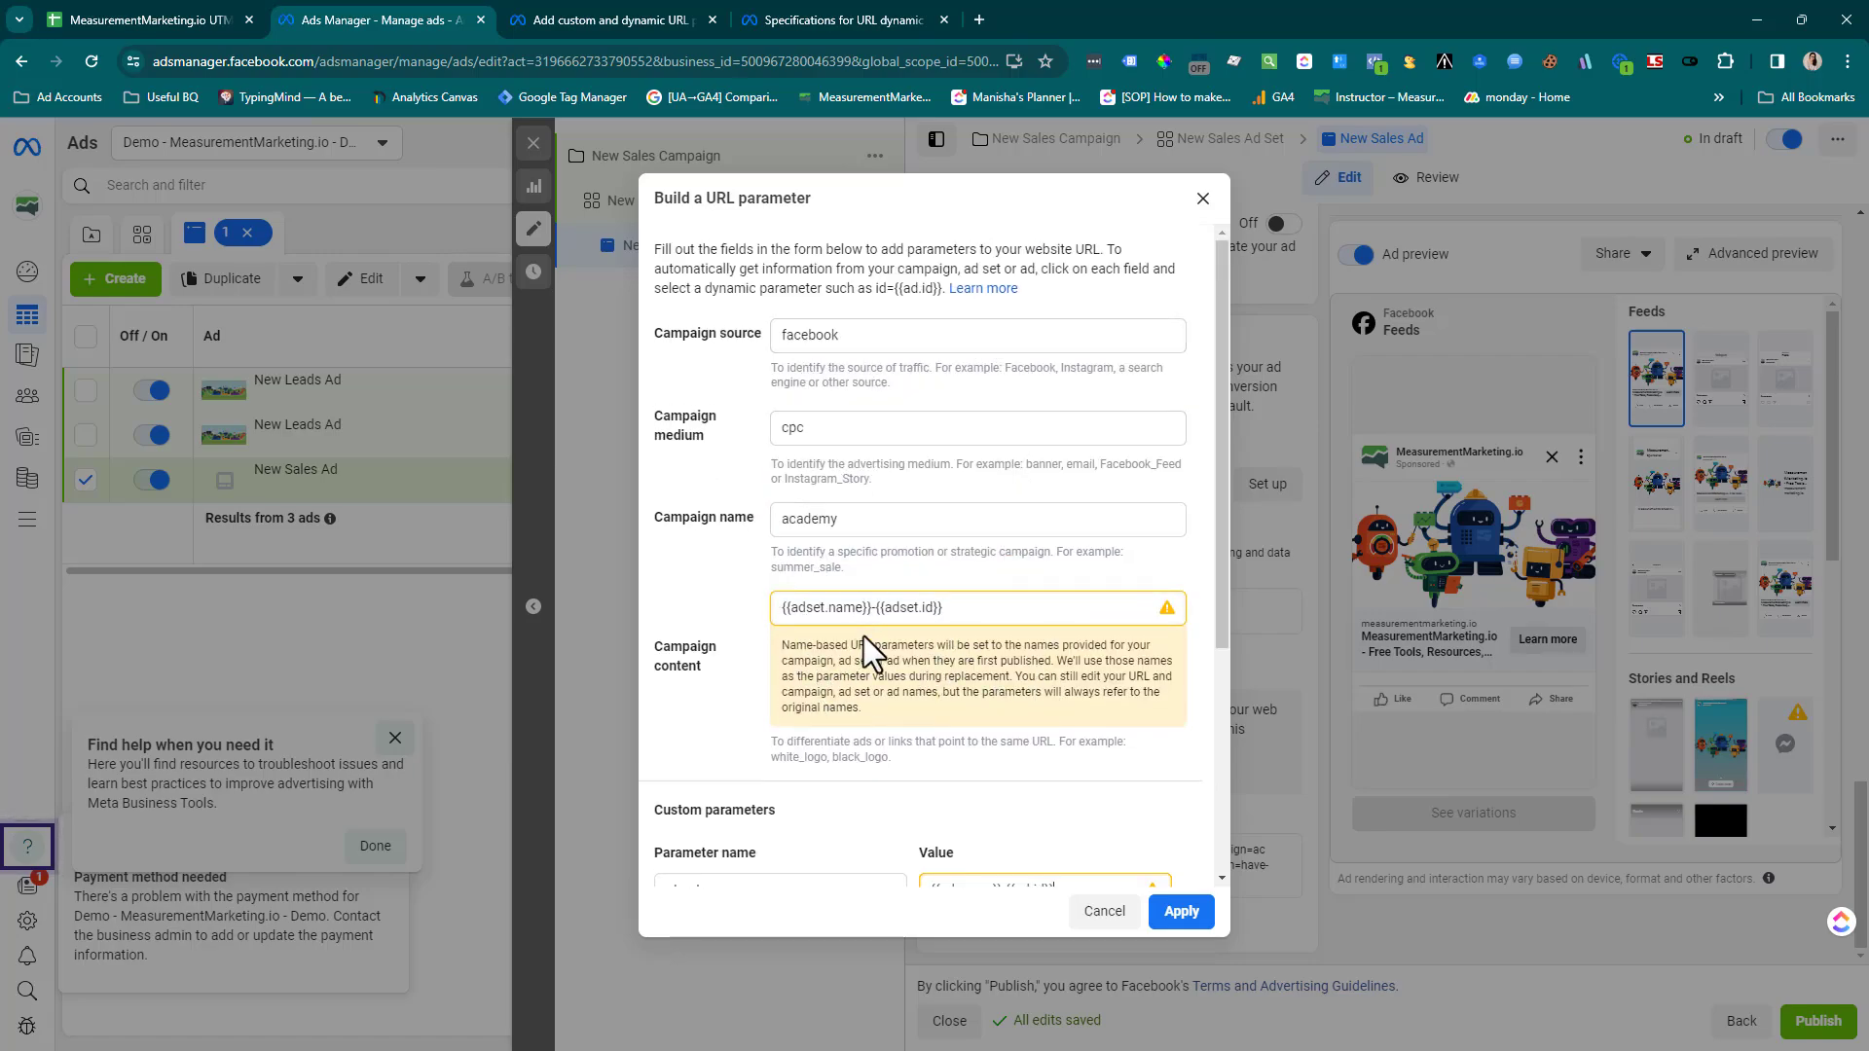
pyautogui.scroll(-2, 868, 634)
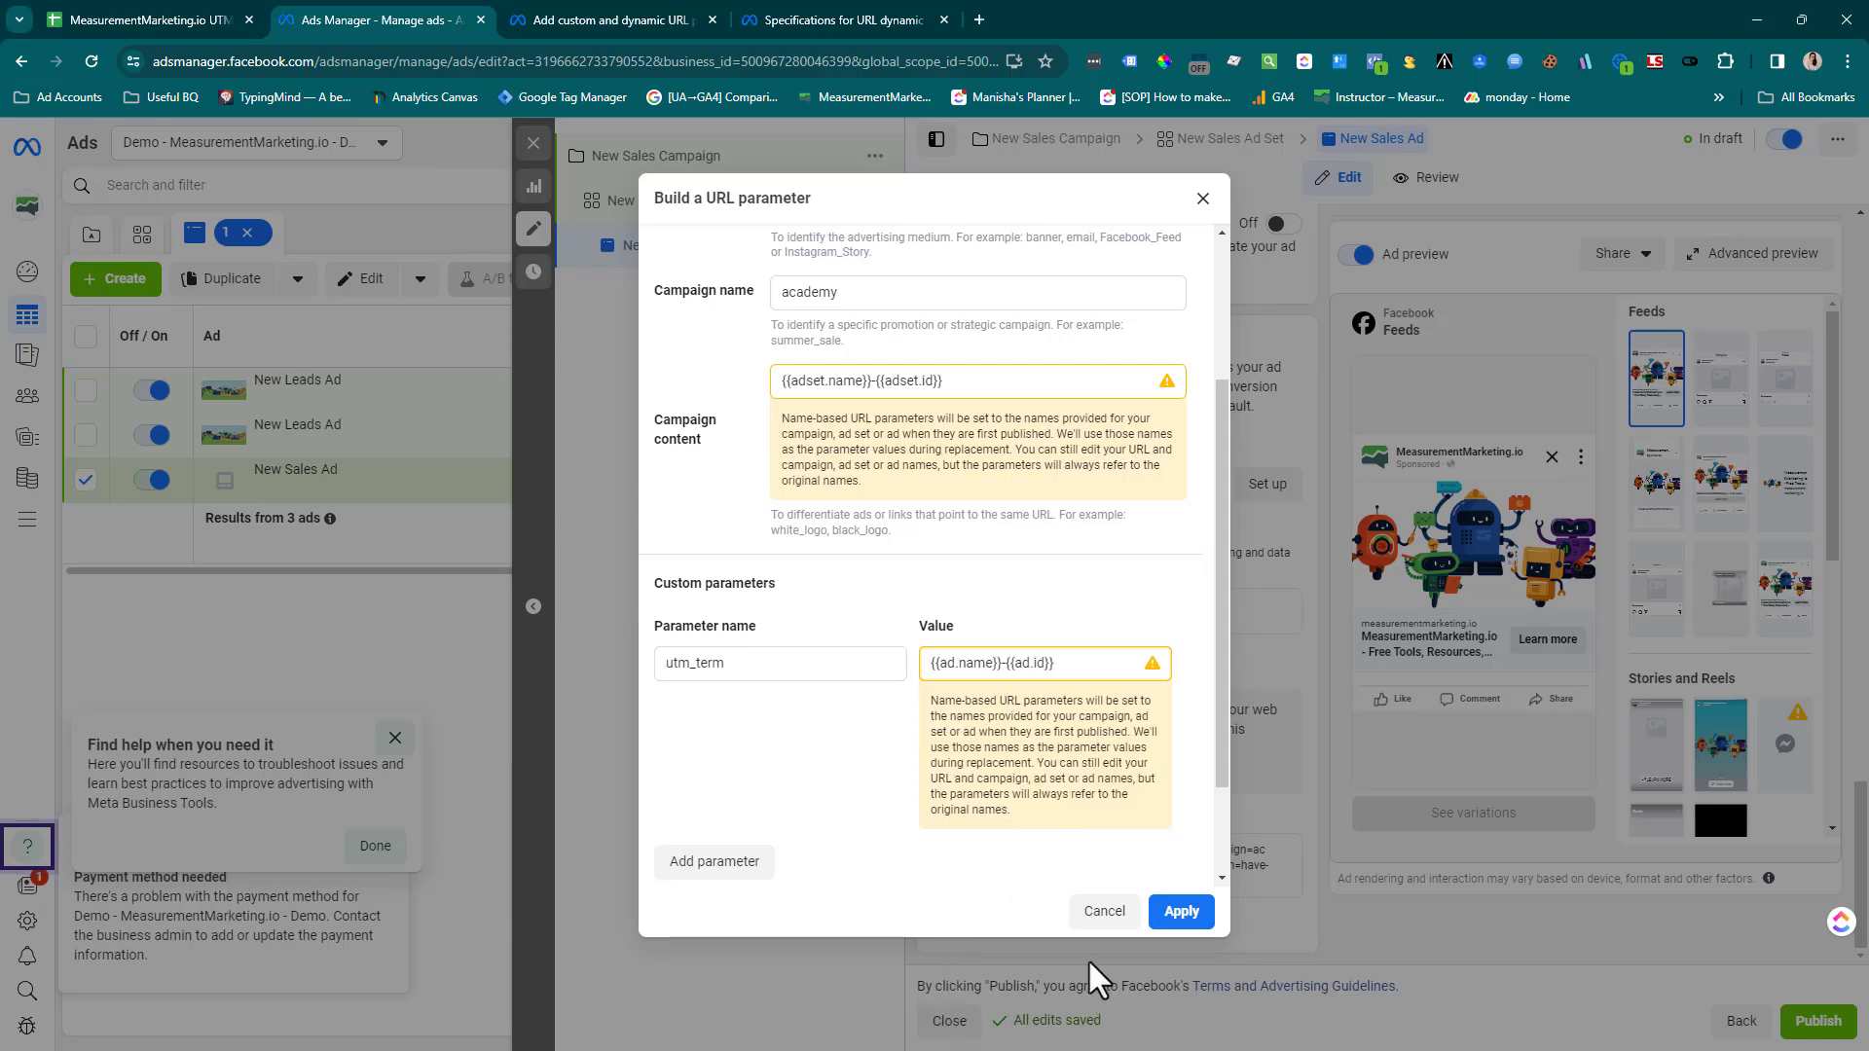
pyautogui.click(1104, 911)
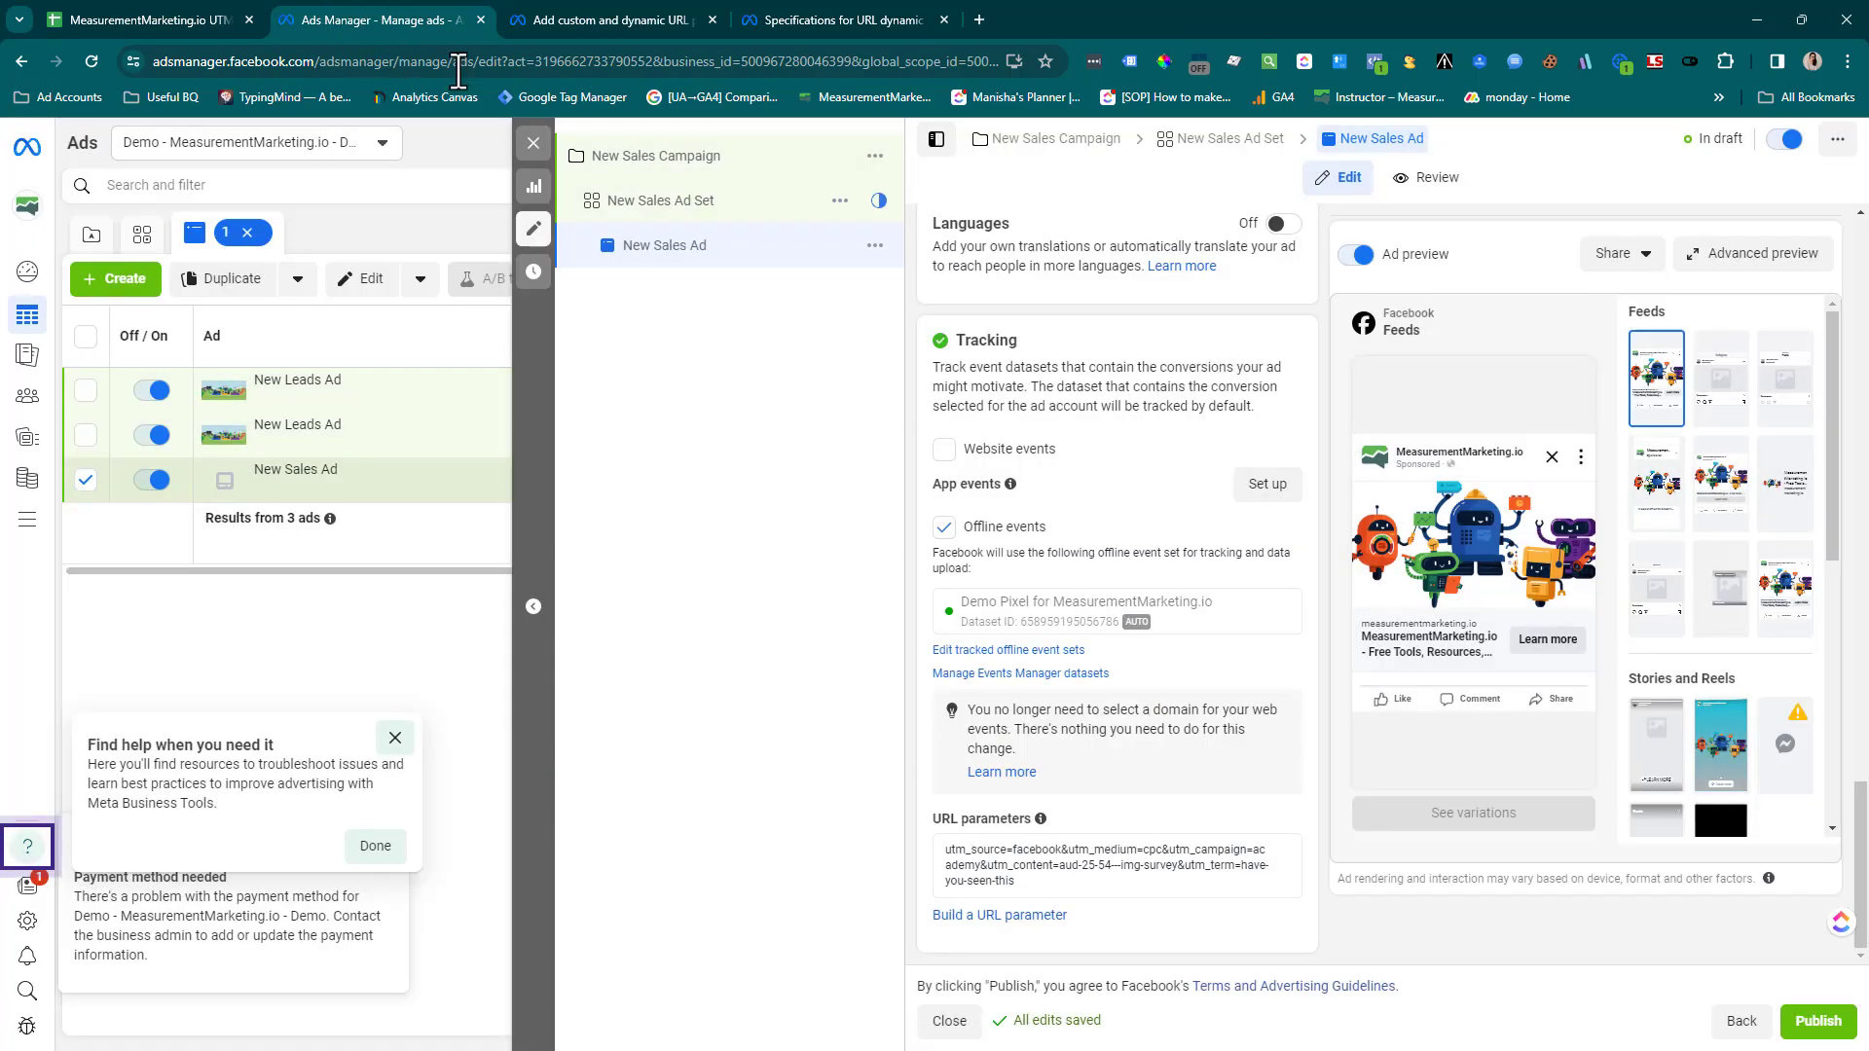
pyautogui.click(538, 141)
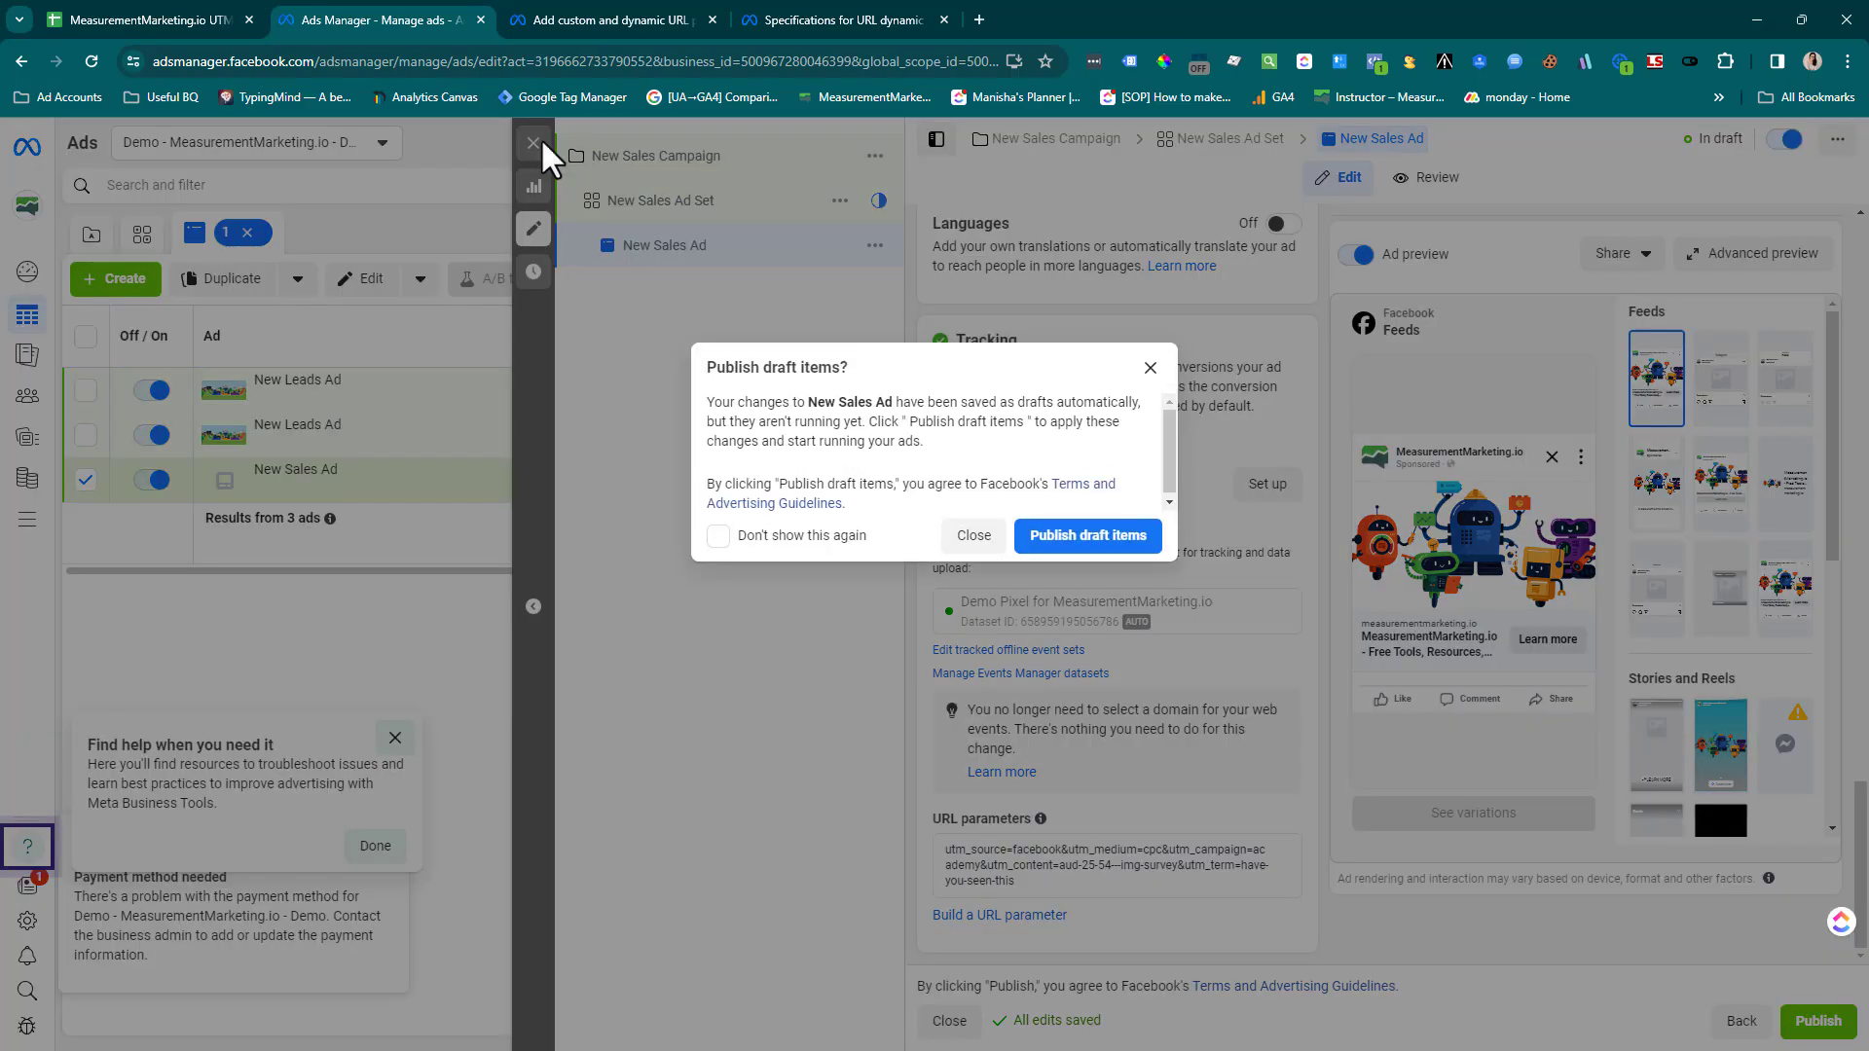
pyautogui.click(962, 545)
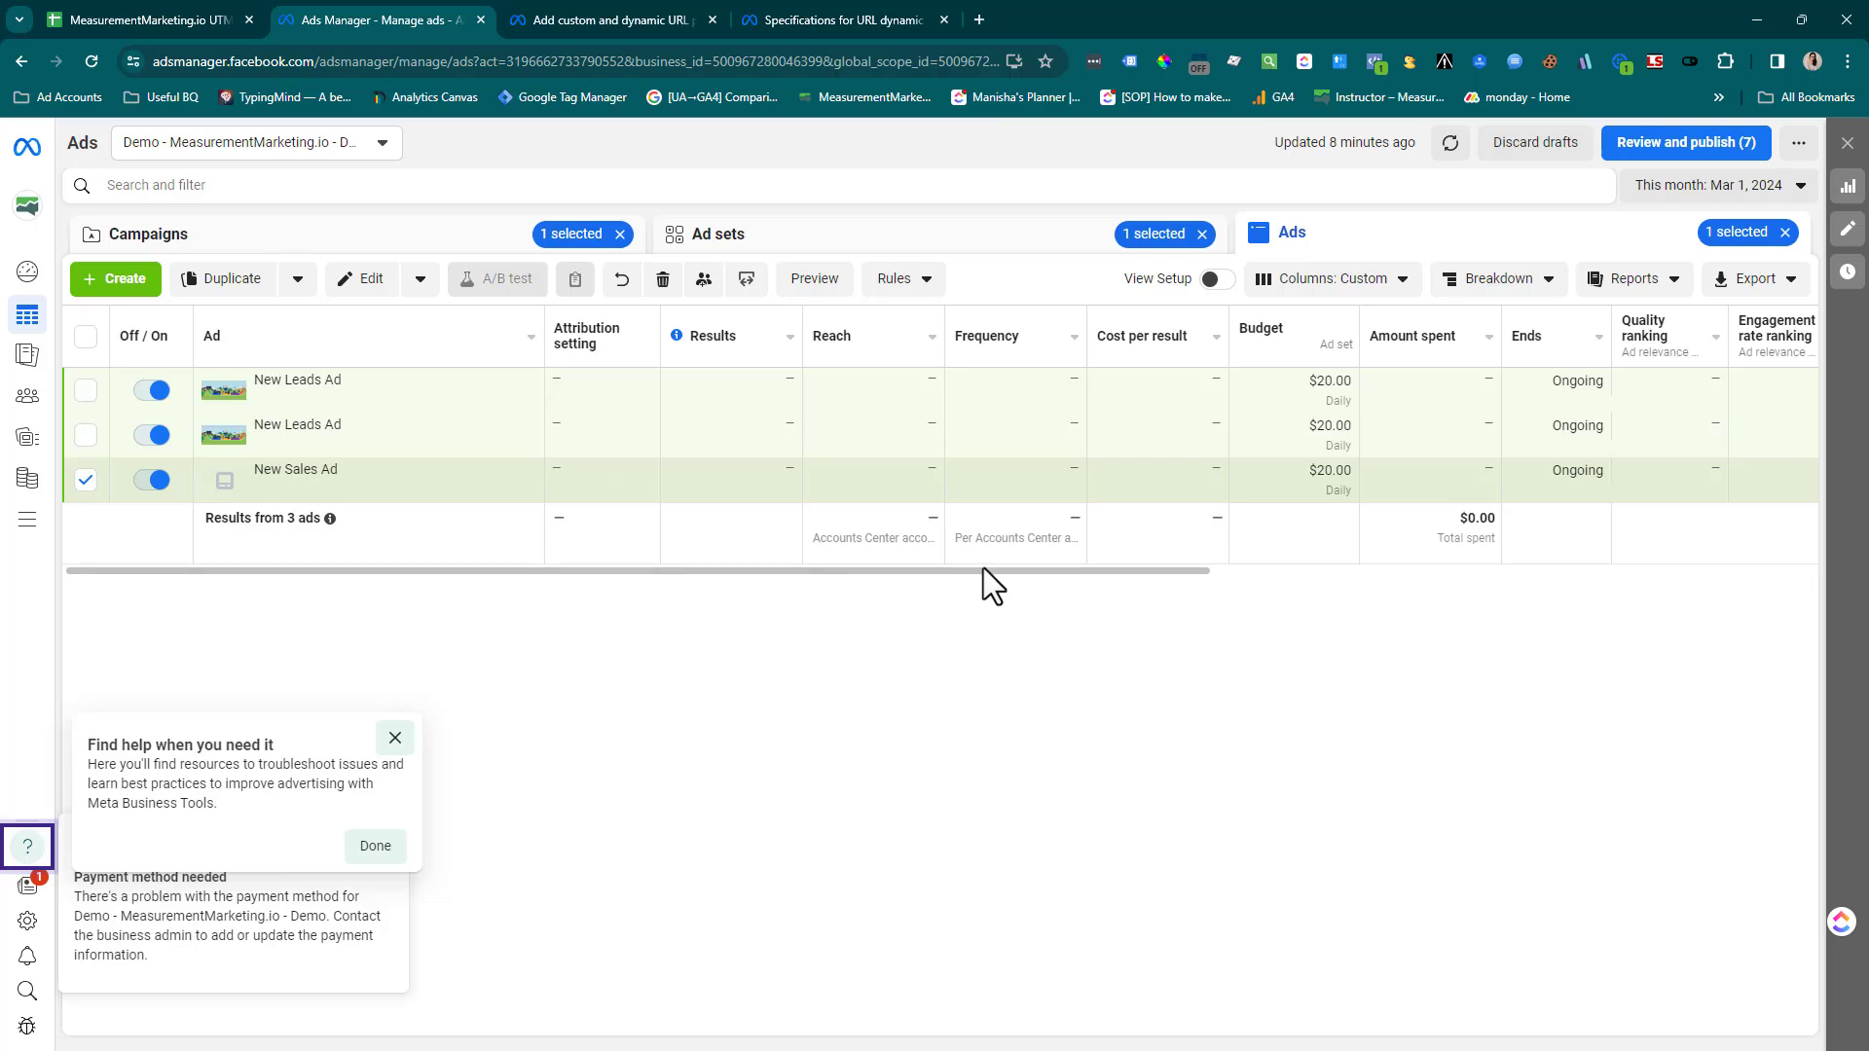
# Review the ads table's current columns and open the column customization for the table
pyautogui.moveTo(983, 571); pyautogui.dragTo(1742, 584)
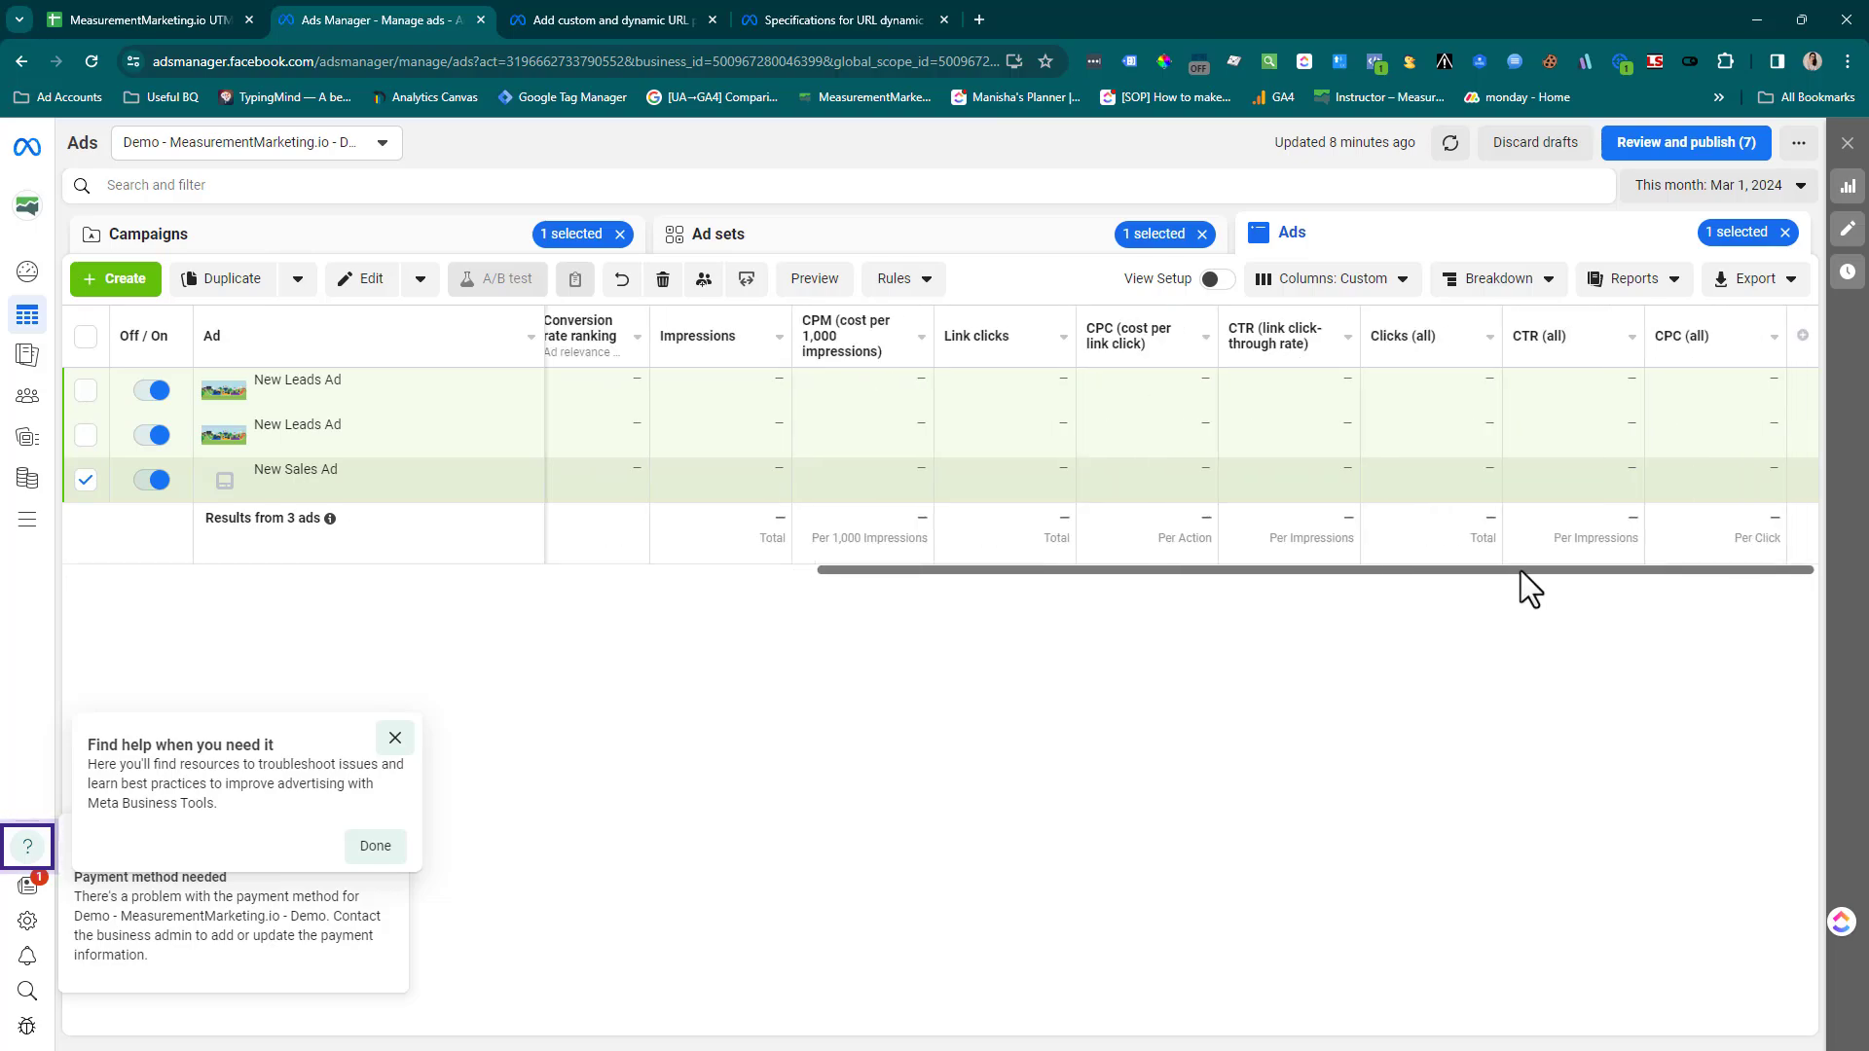
pyautogui.moveTo(1520, 570); pyautogui.dragTo(261, 534)
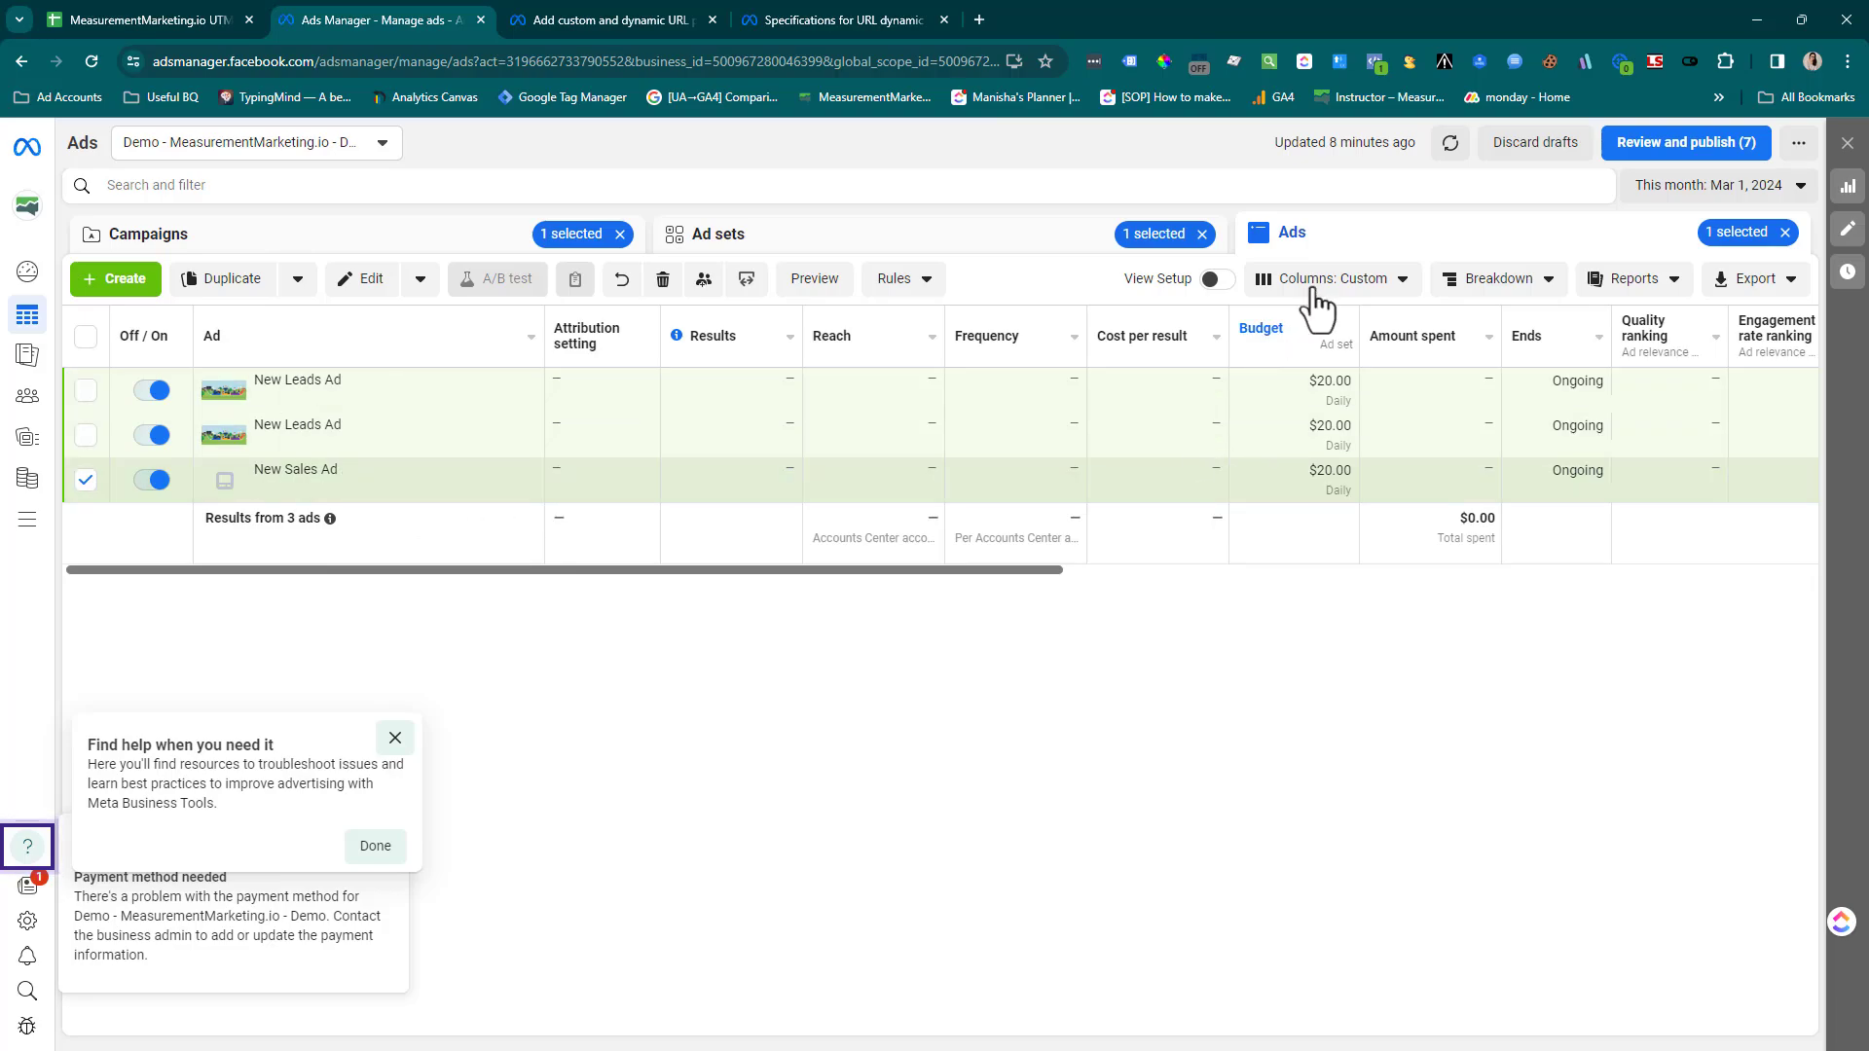
pyautogui.click(1401, 292)
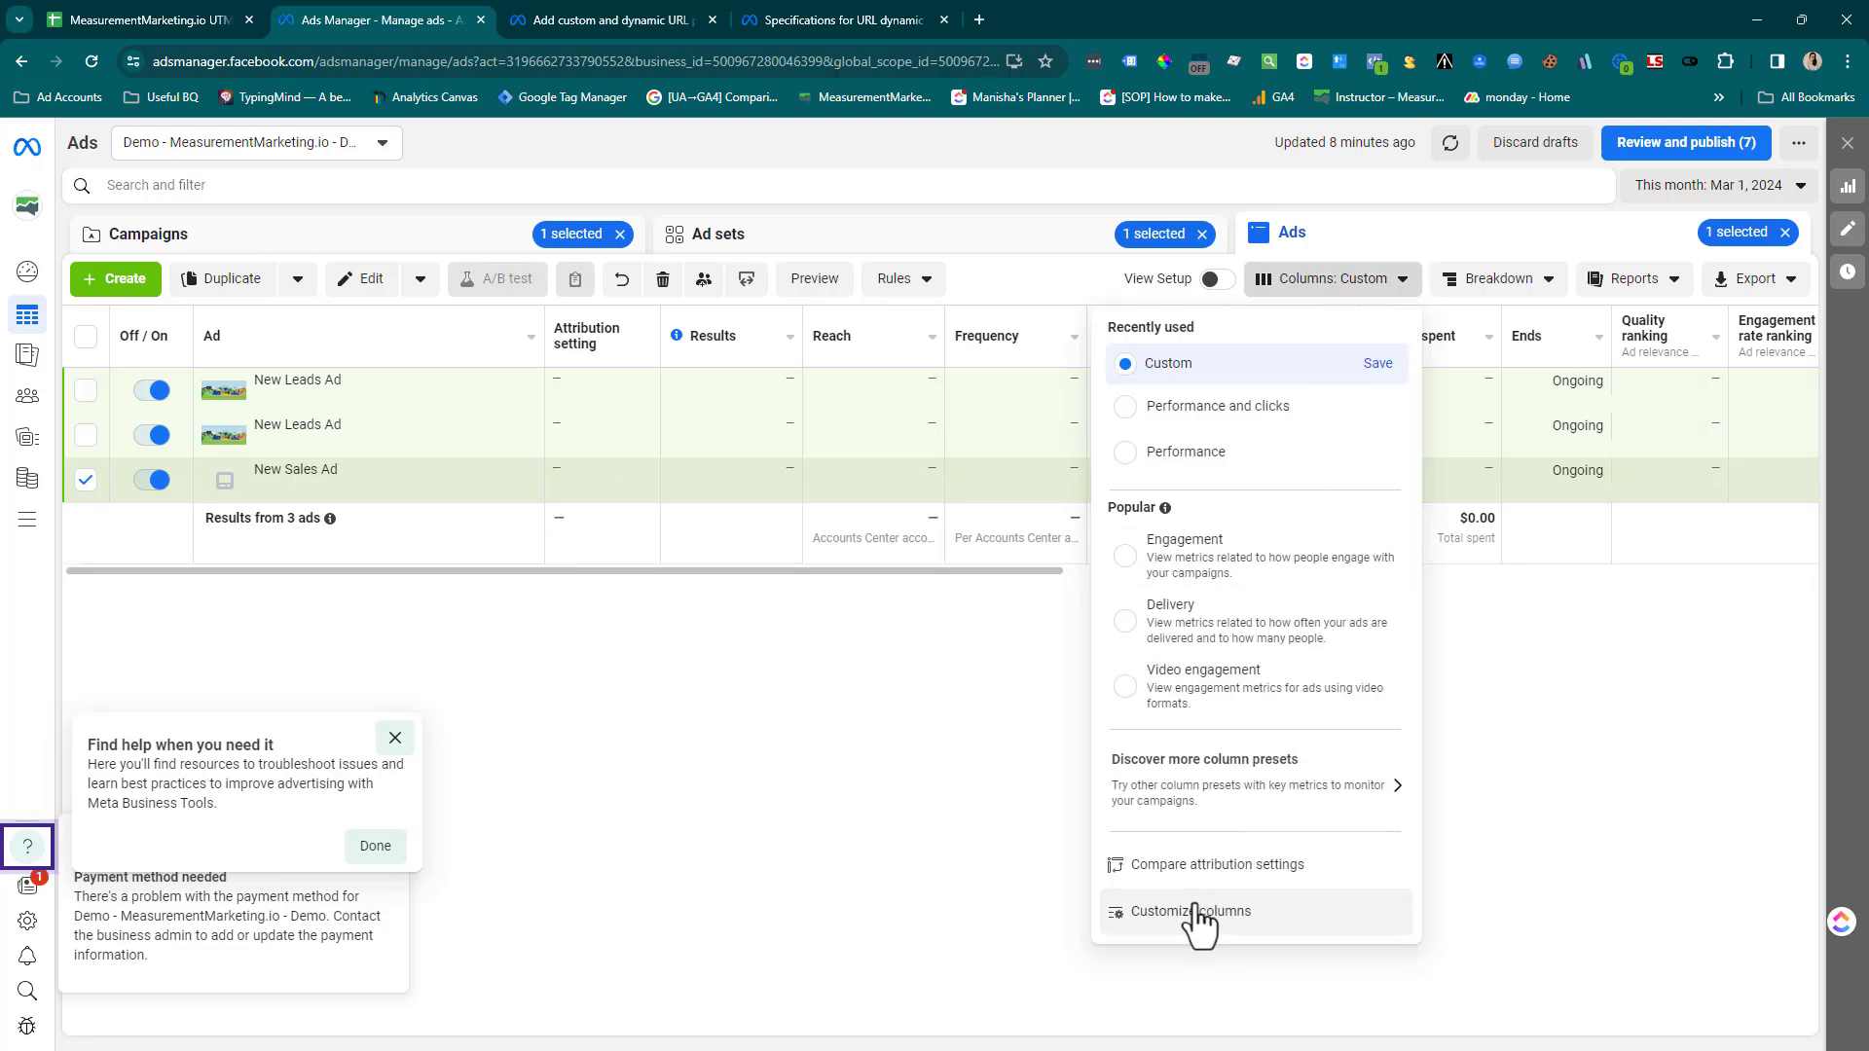
pyautogui.click(1037, 574)
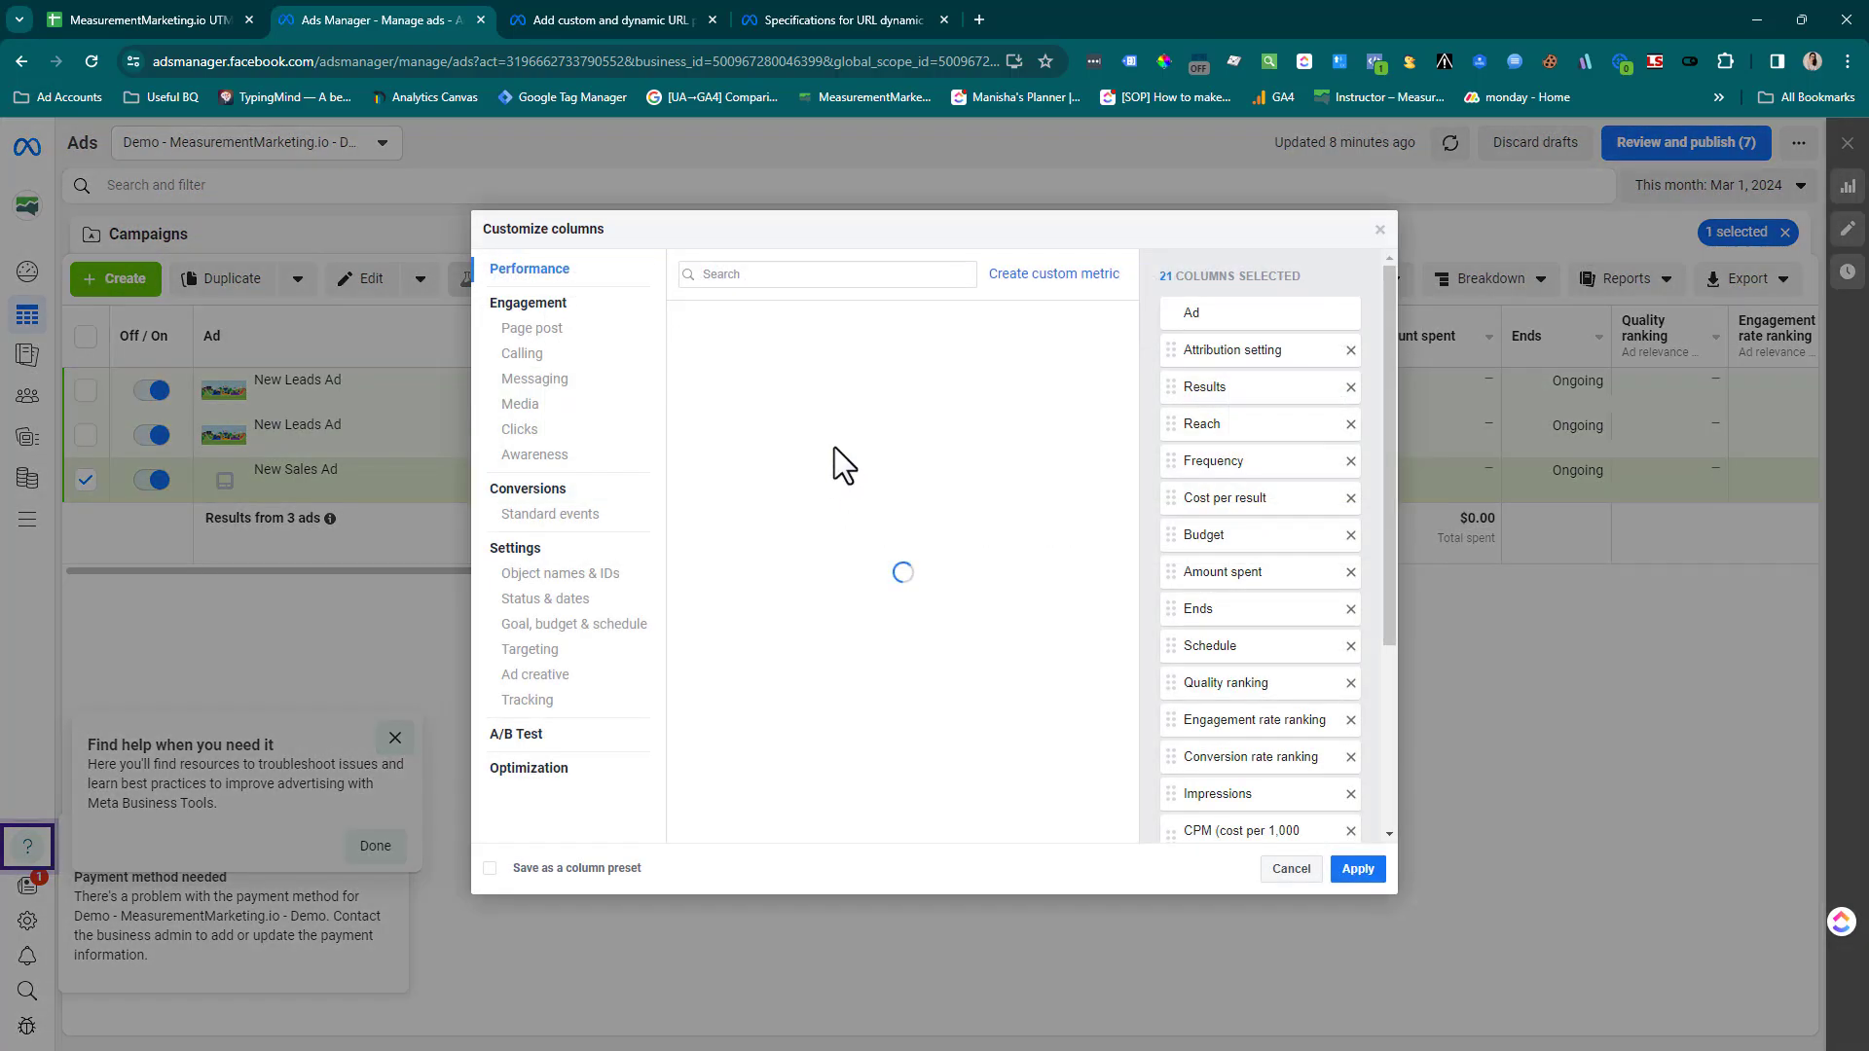
# Search the available columns for "url" and "utm"
pyautogui.click(766, 276)
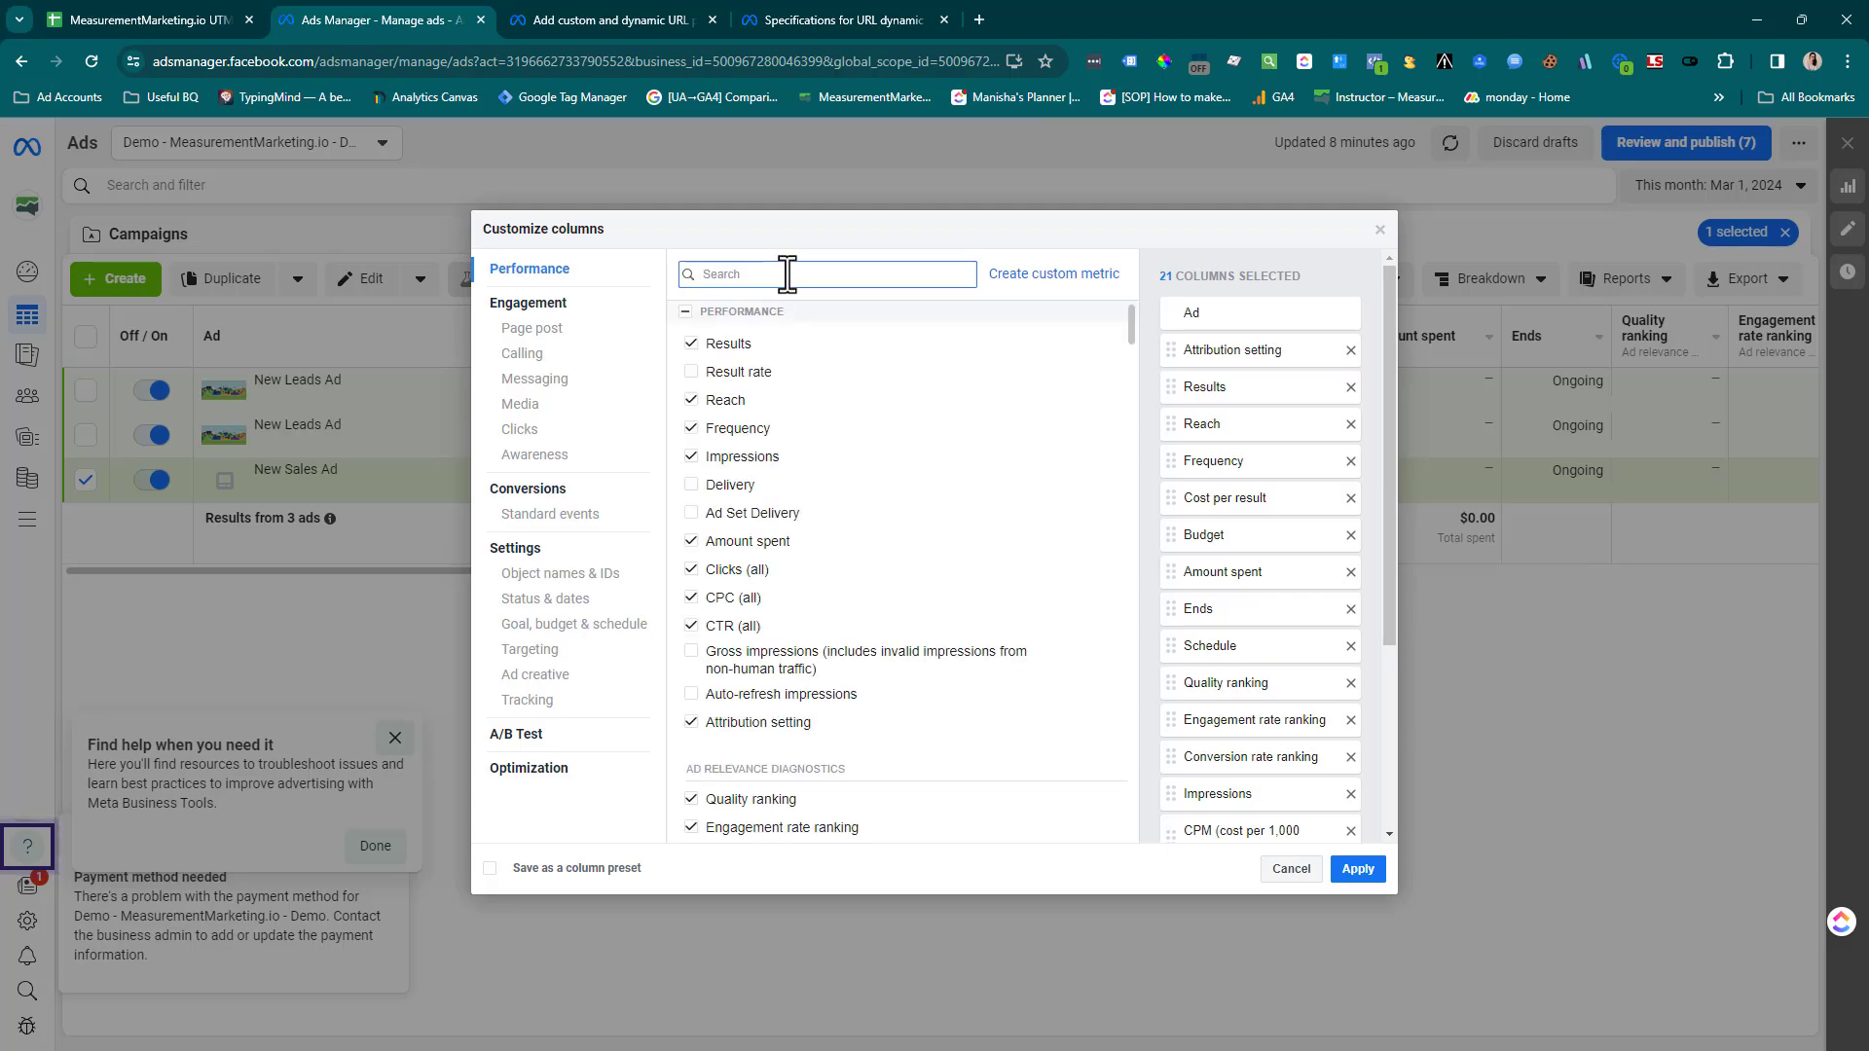
pyautogui.write('url')
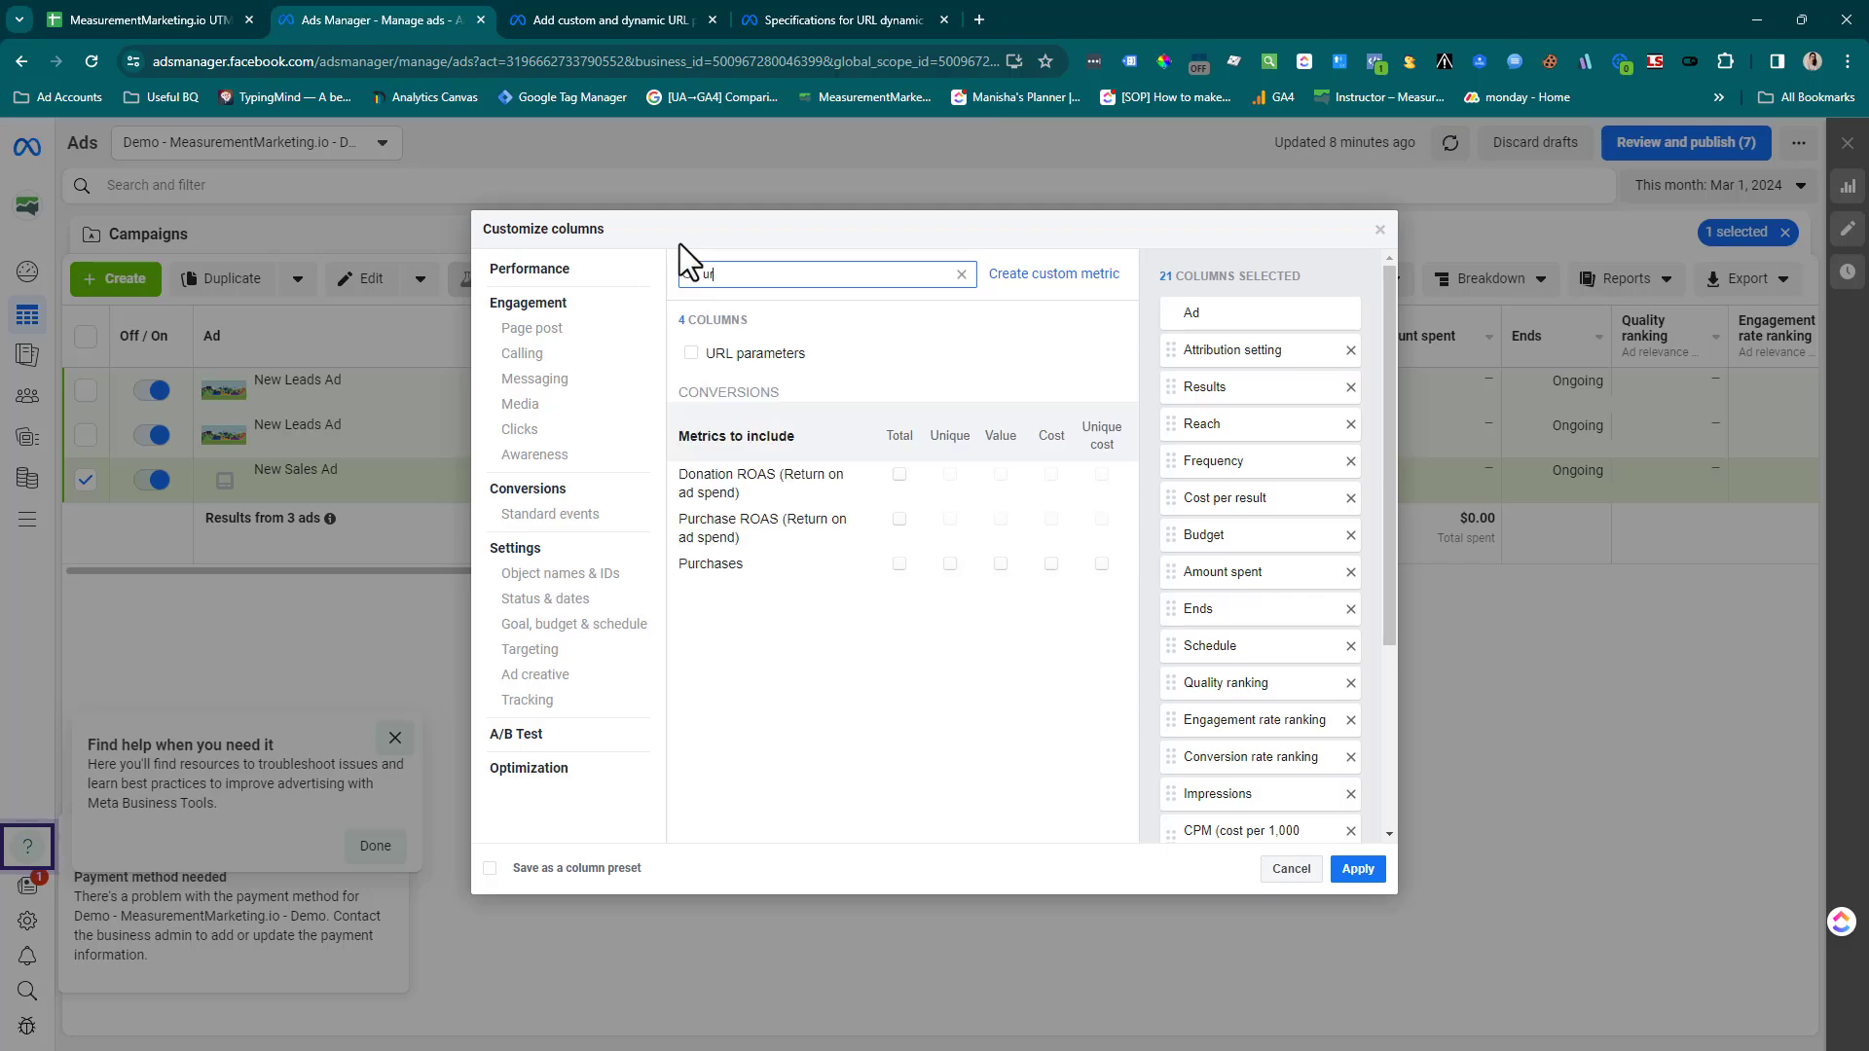
pyautogui.press('BackSpace')
pyautogui.press('BackSpace')
pyautogui.press('BackSpace')
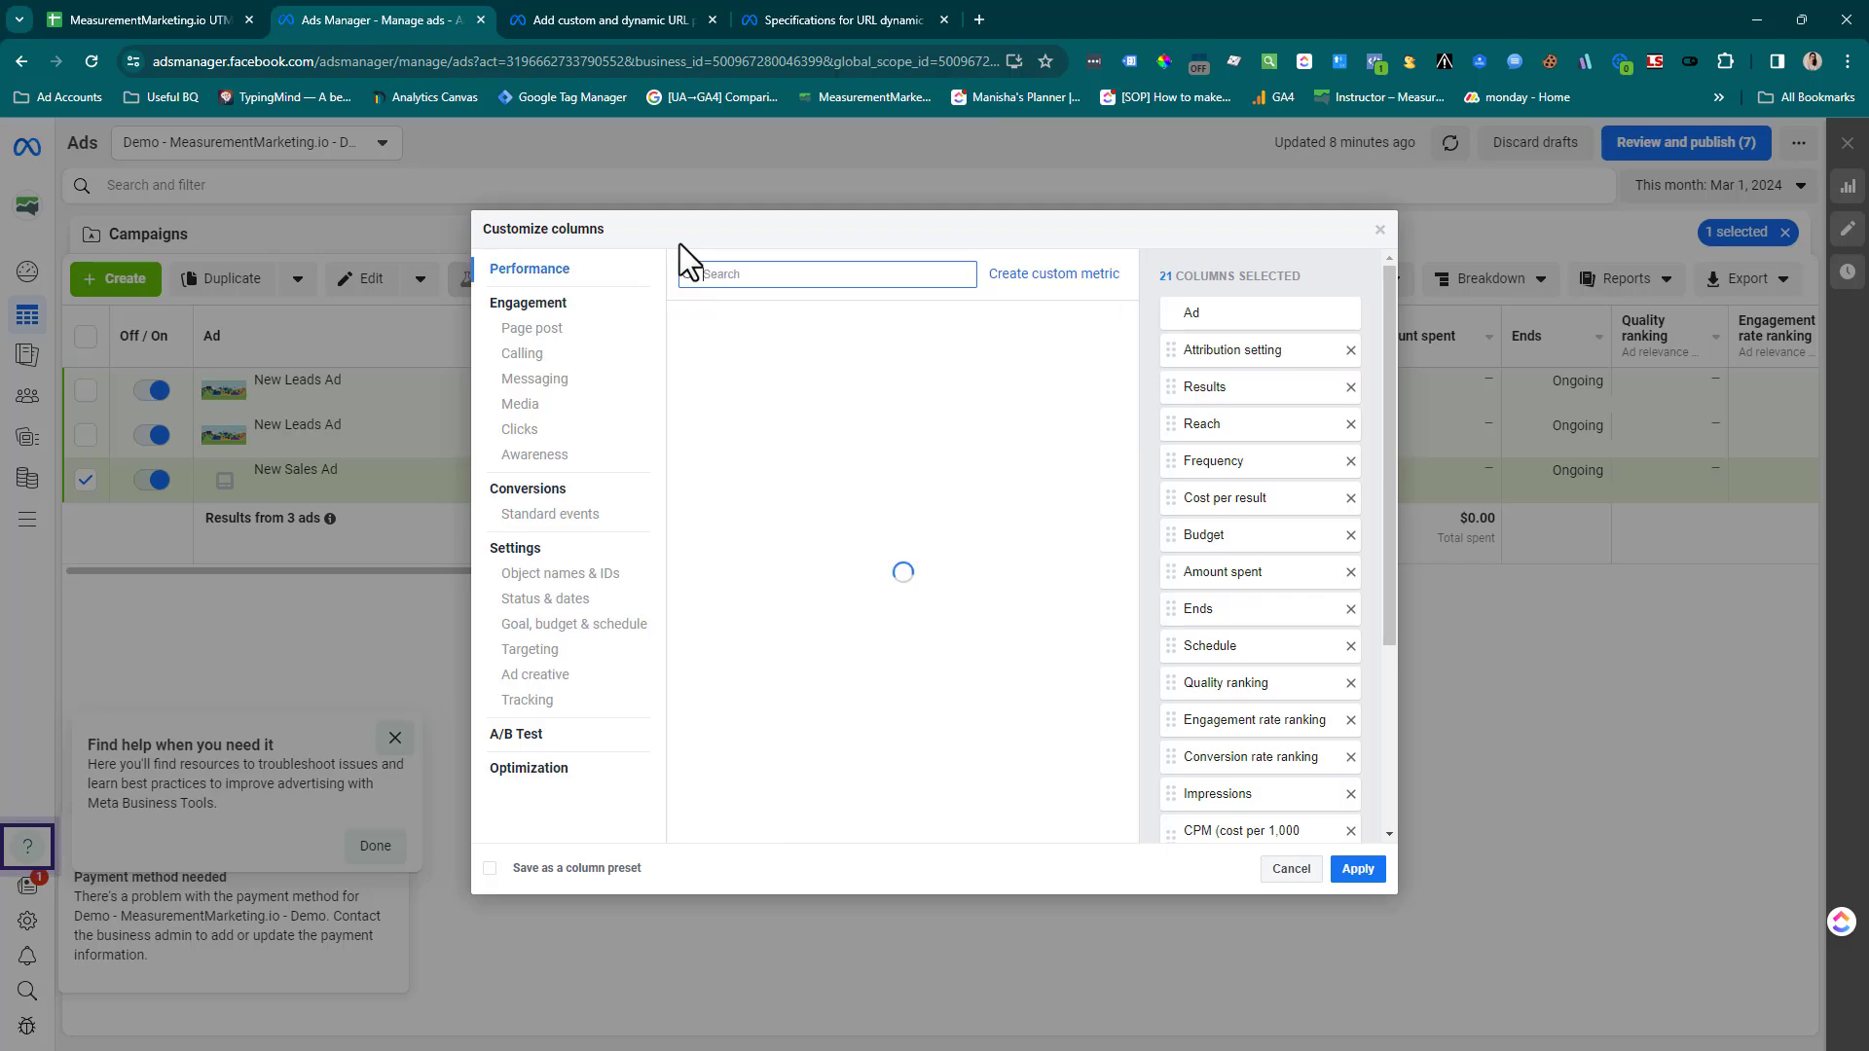
pyautogui.write('utm')
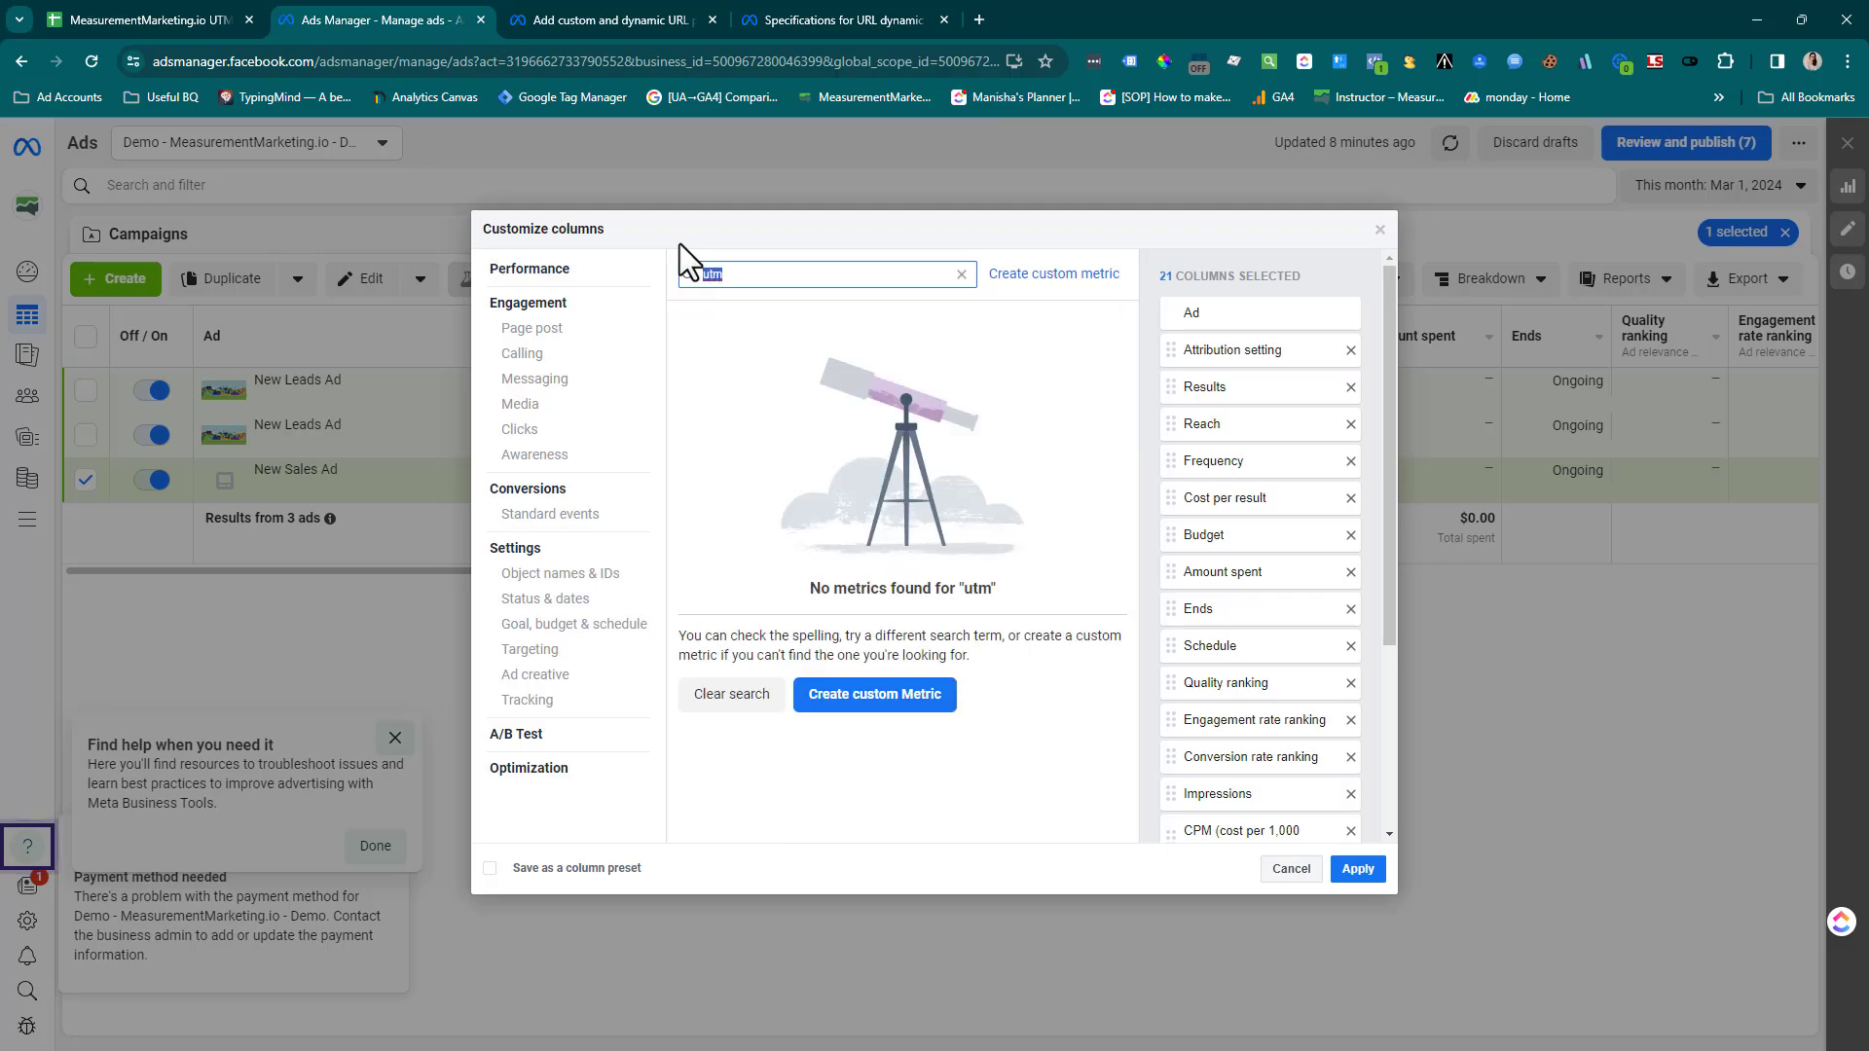
pyautogui.write('urm')
# Find the URL parameters column with the search "url", add it to the ads table, and highlight the New Sales Ad's parameters in it
pyautogui.press('BackSpace')
pyautogui.write('l')
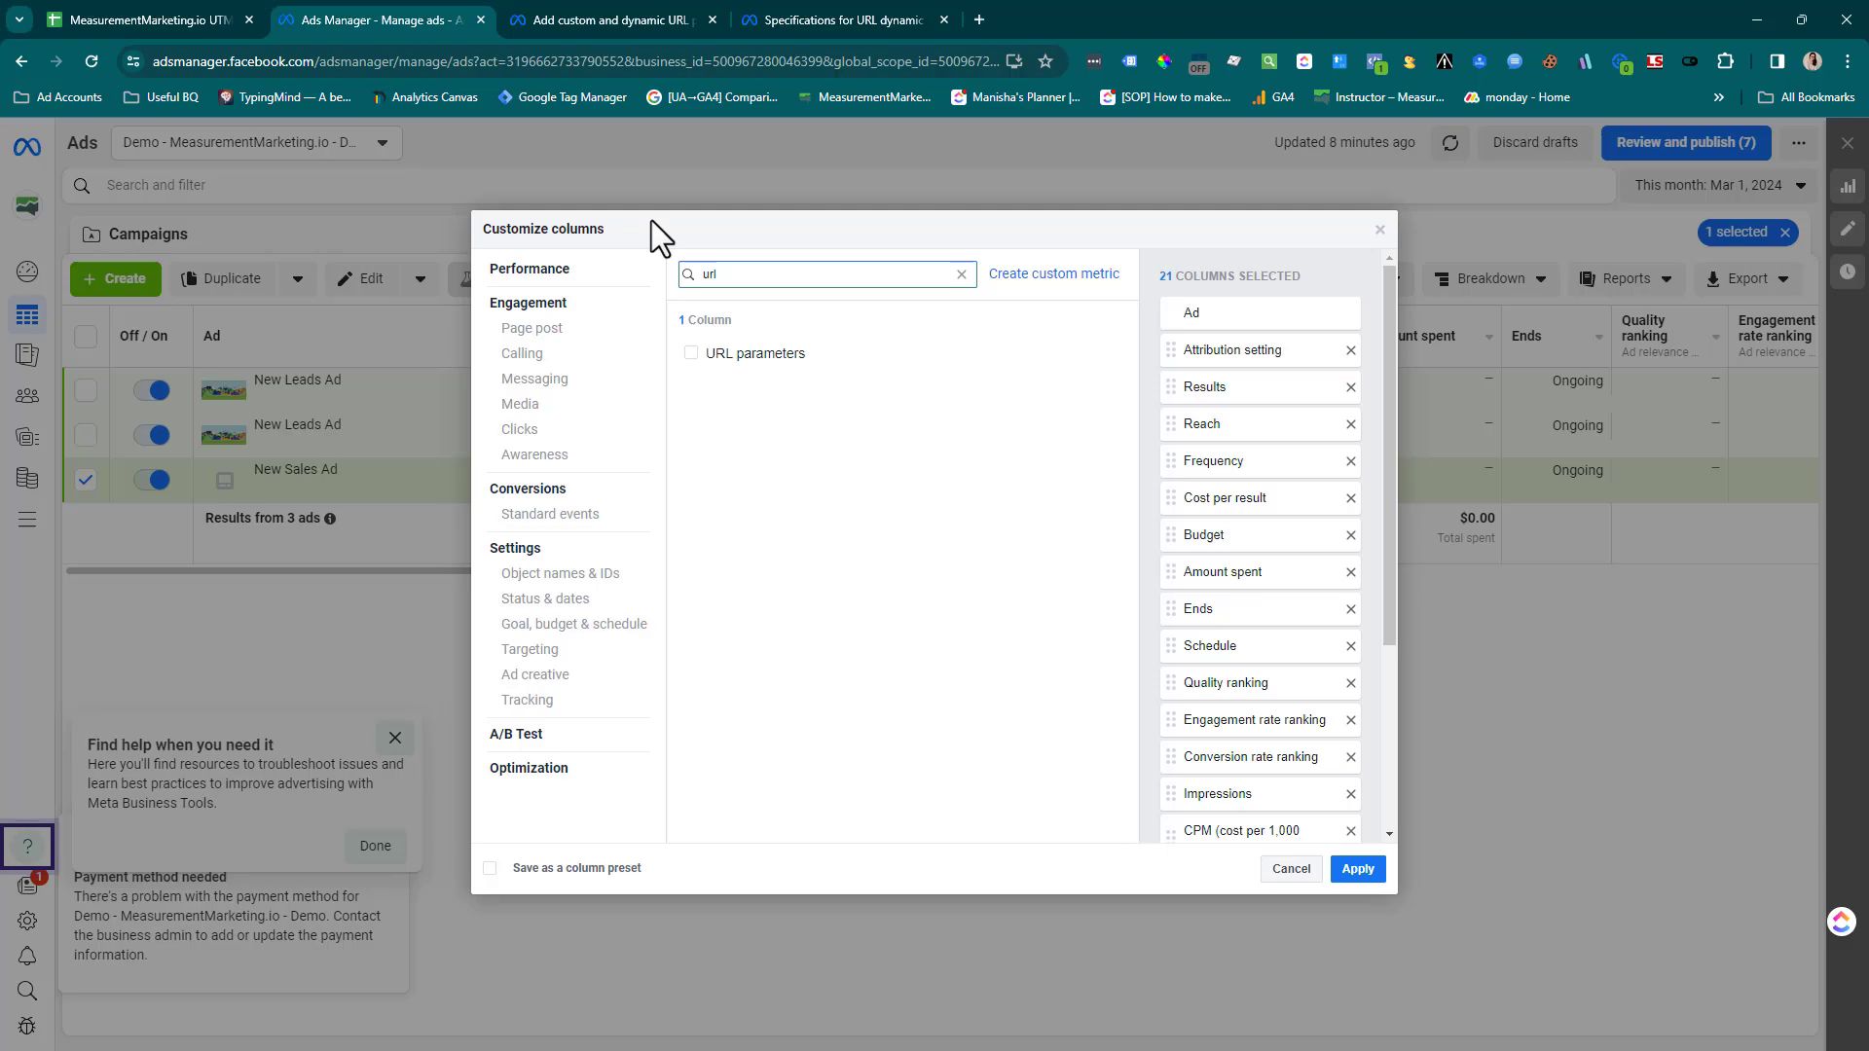
pyautogui.click(691, 353)
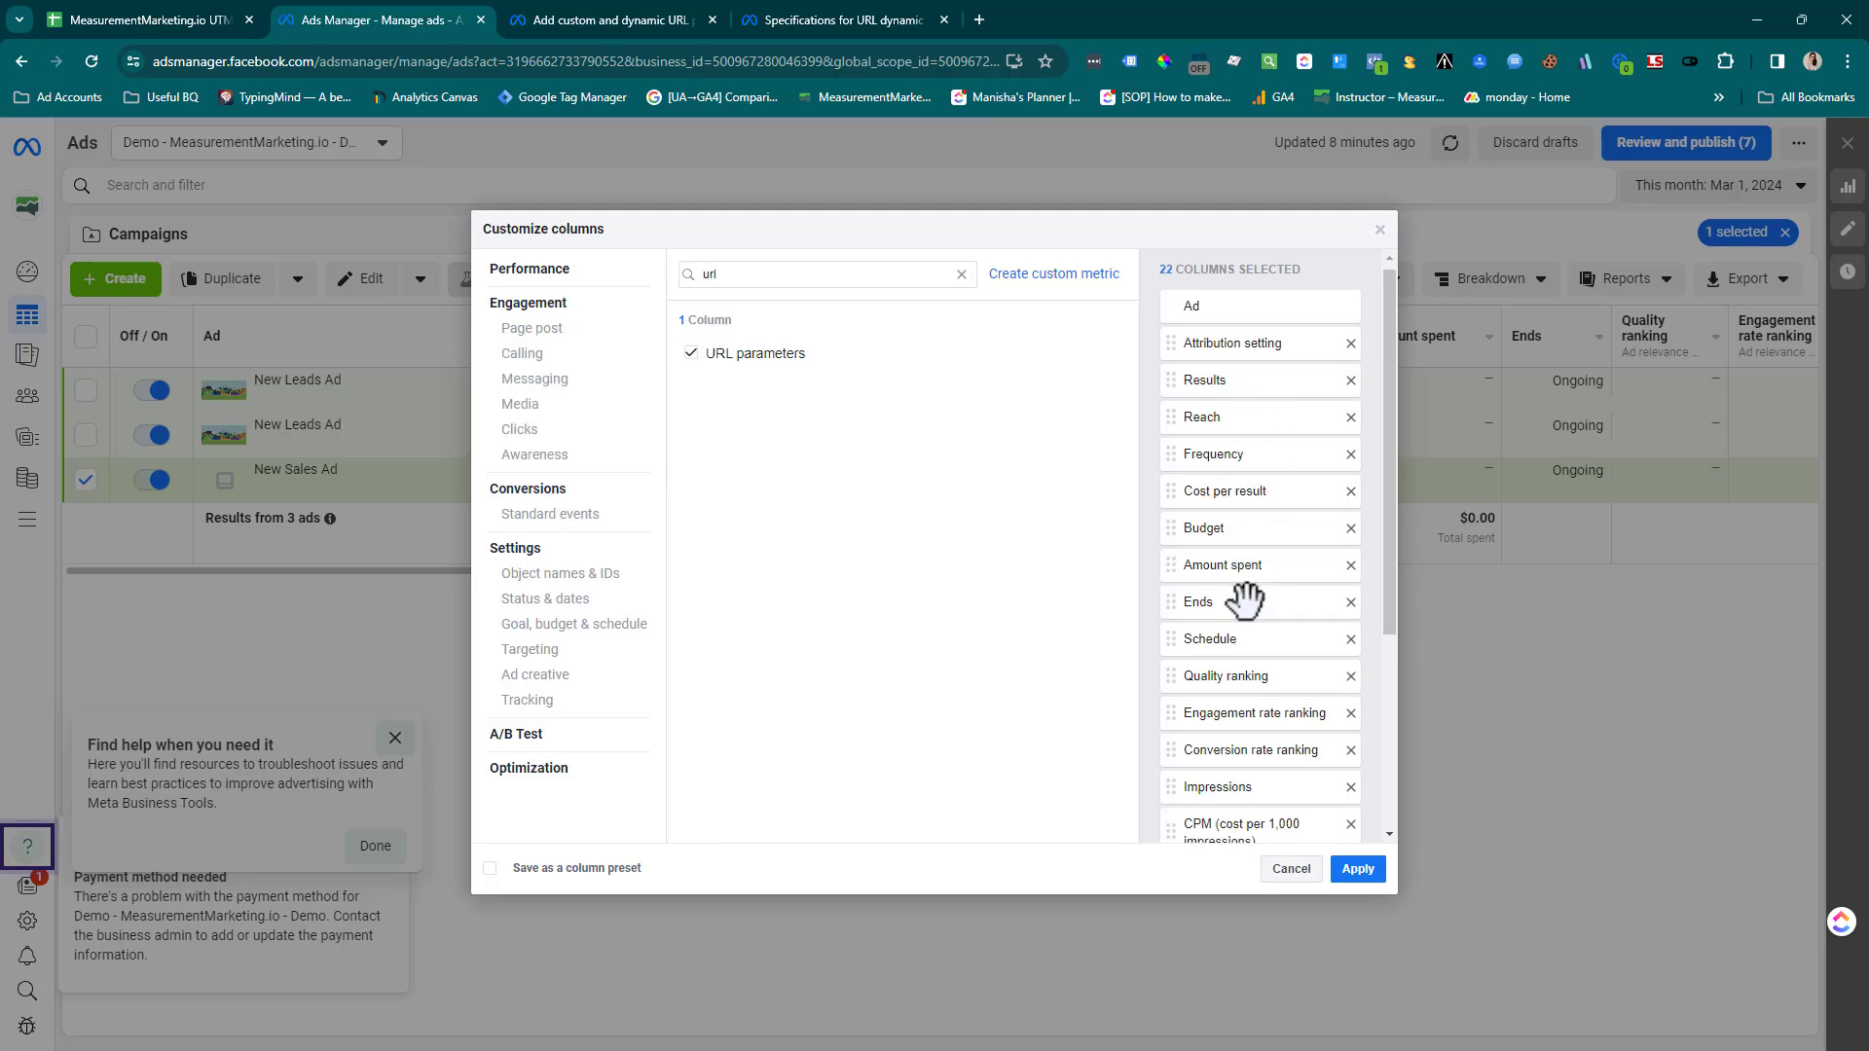
pyautogui.scroll(-3, 1243, 596)
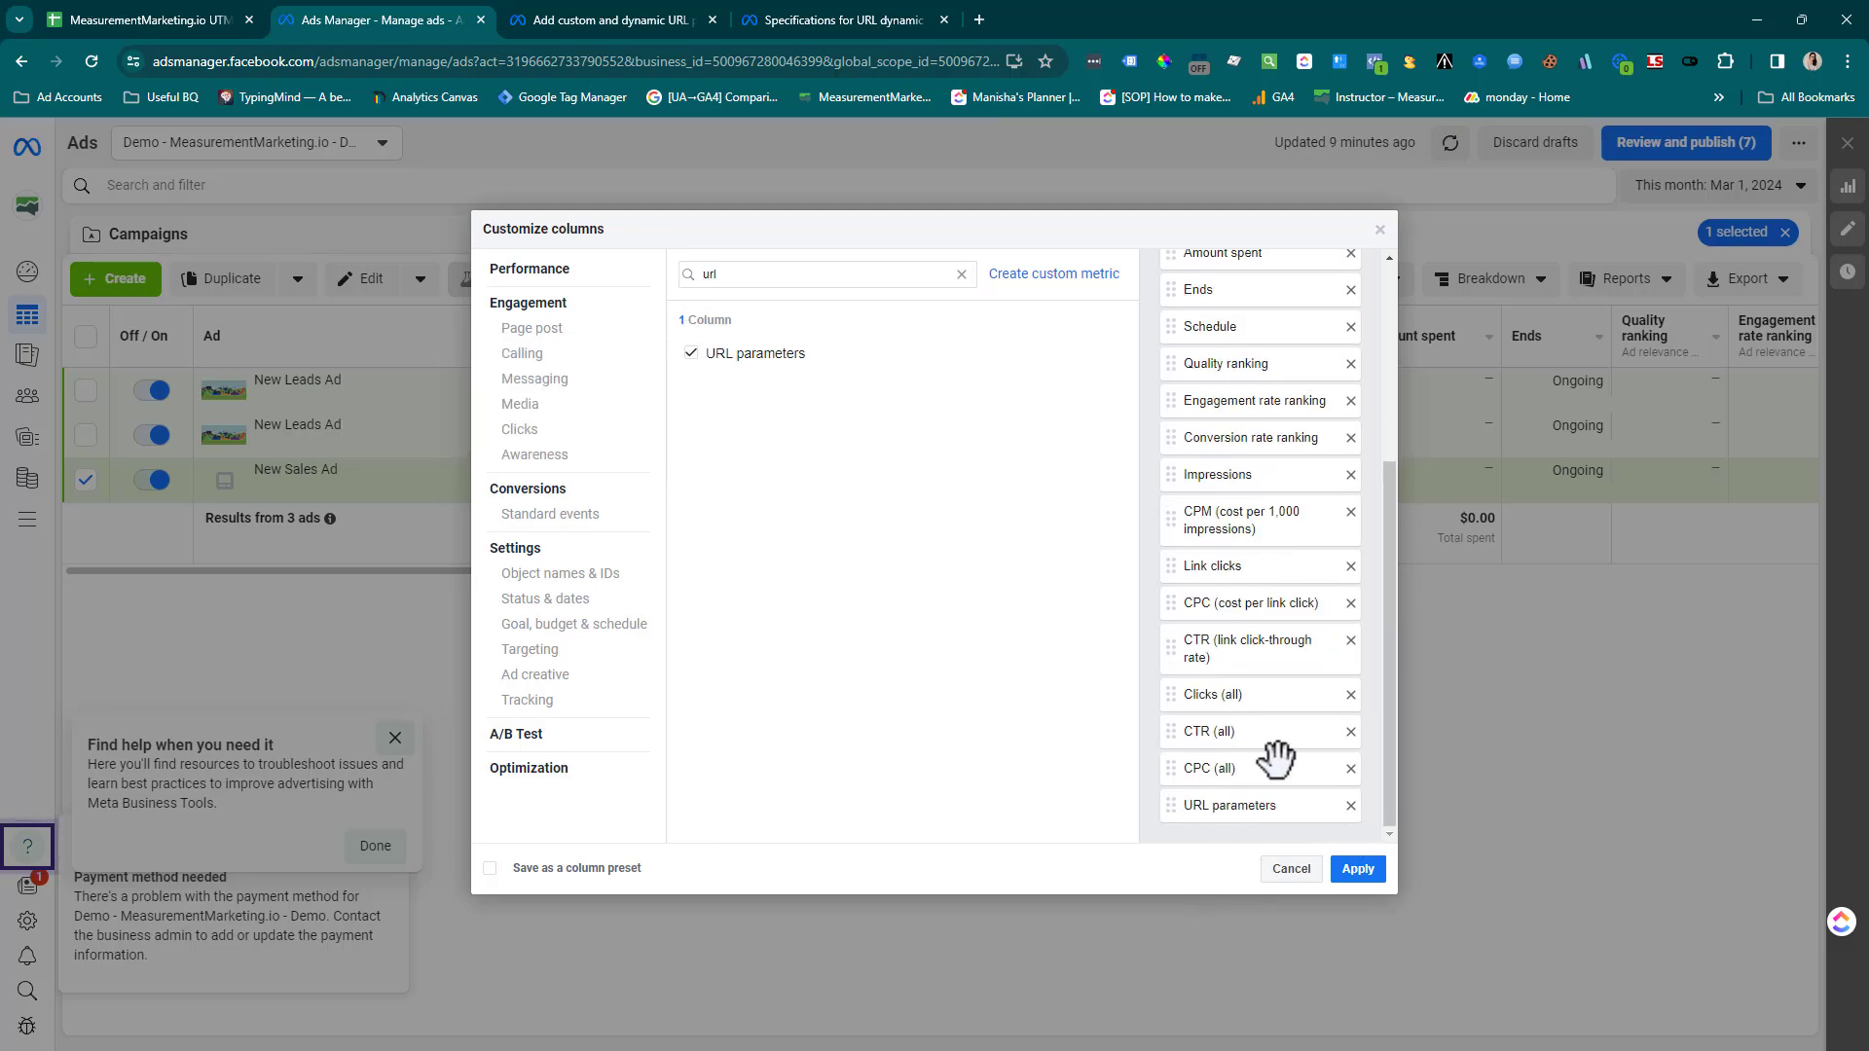
pyautogui.click(1354, 869)
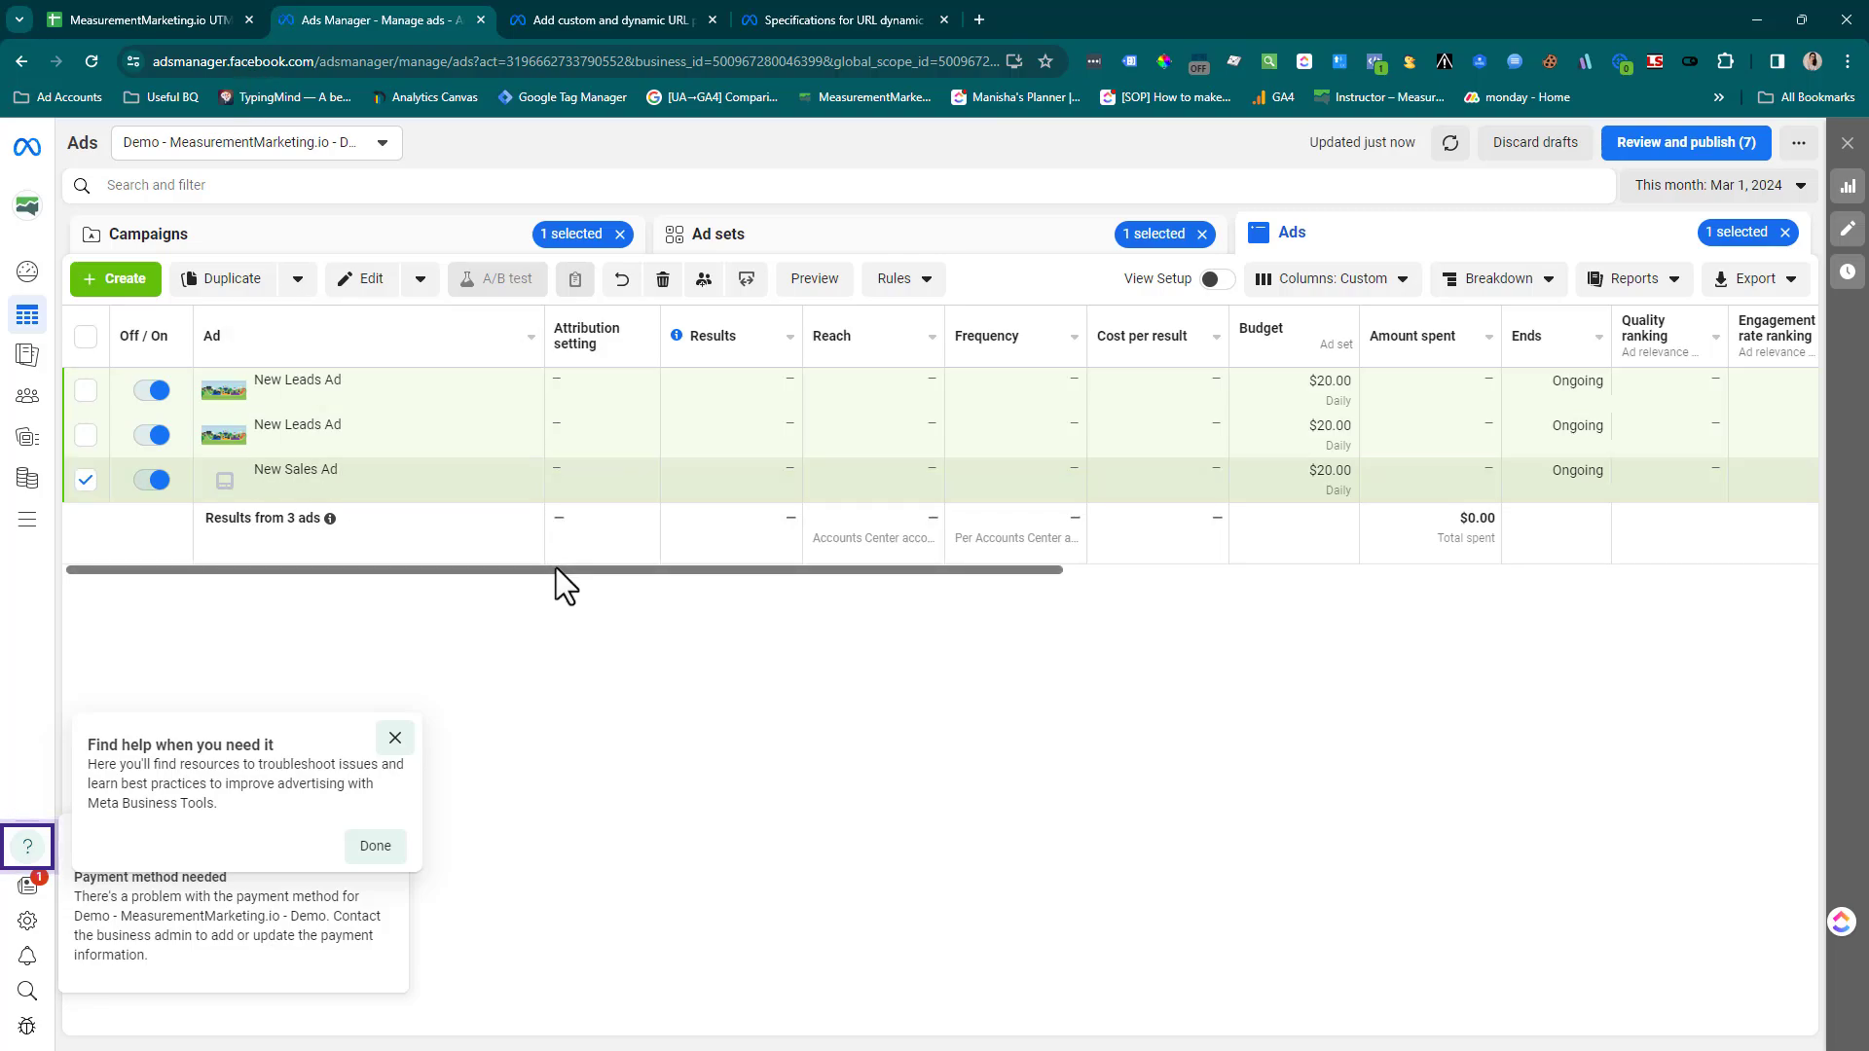
pyautogui.moveTo(557, 569); pyautogui.dragTo(1631, 607)
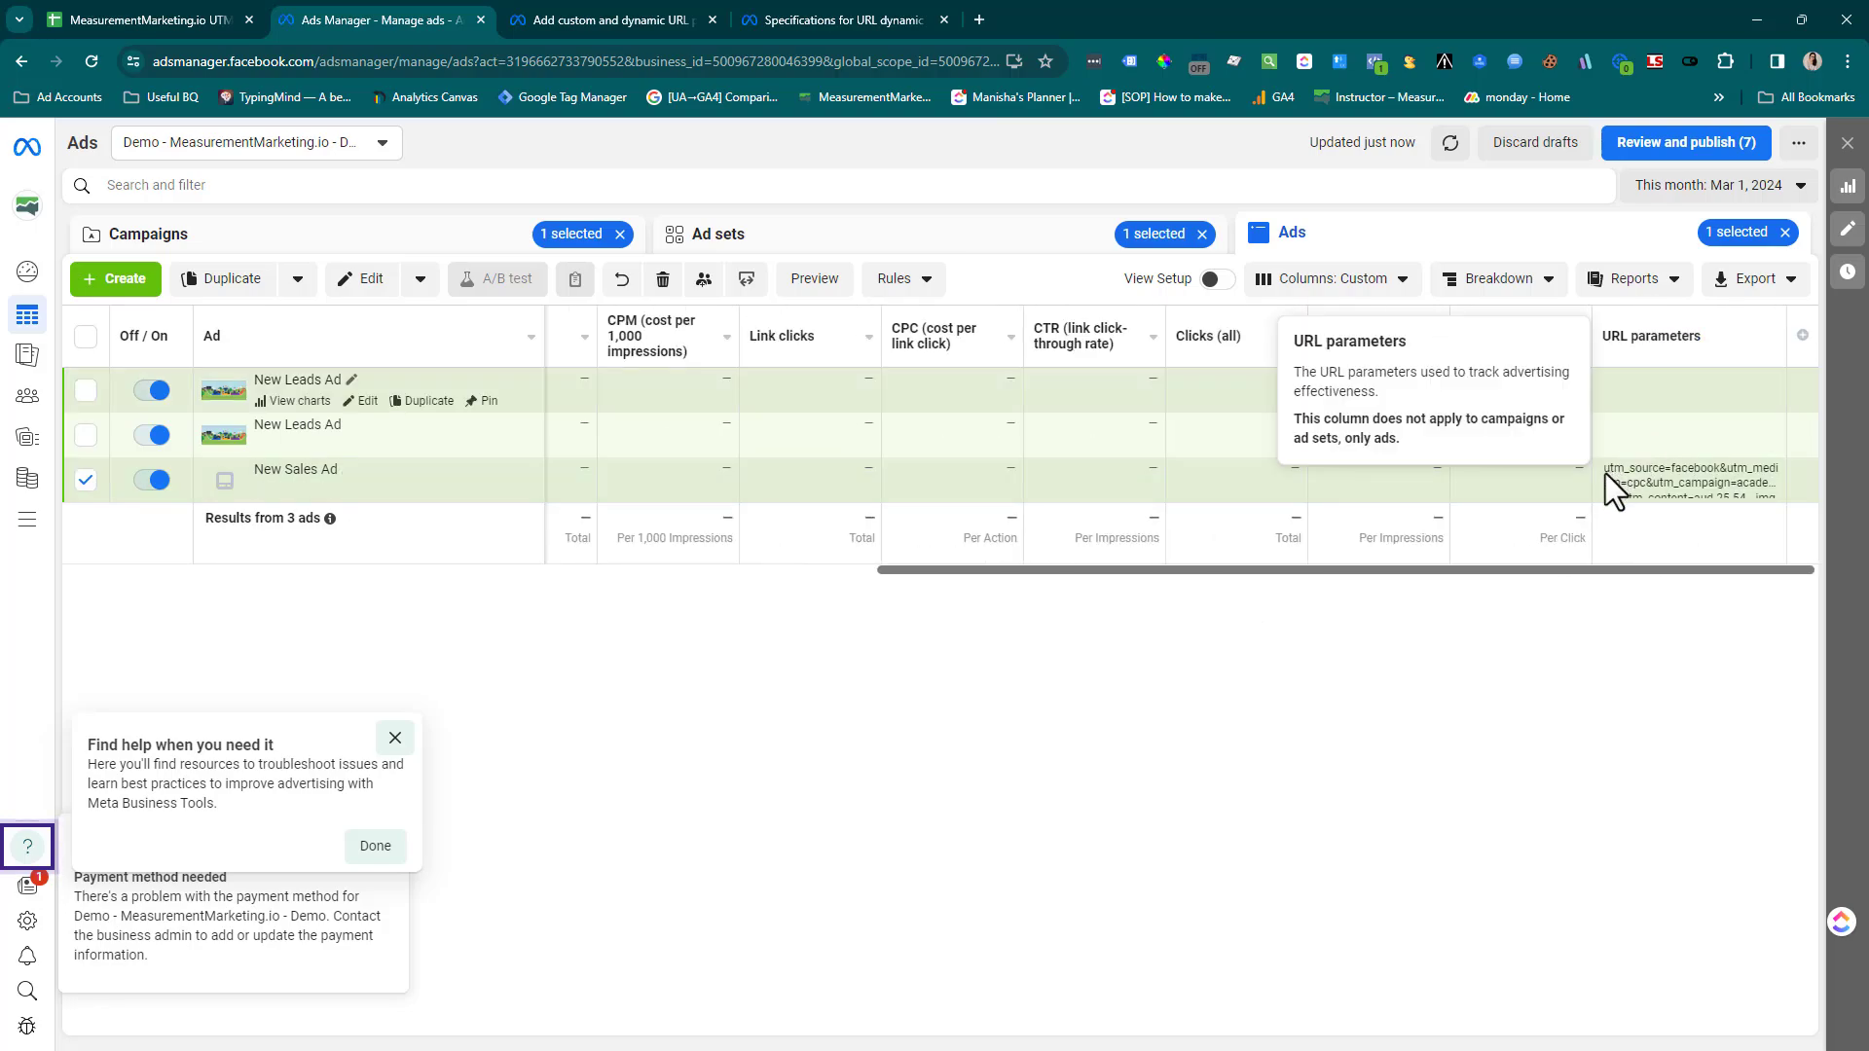
pyautogui.moveTo(1617, 469); pyautogui.dragTo(1795, 493)
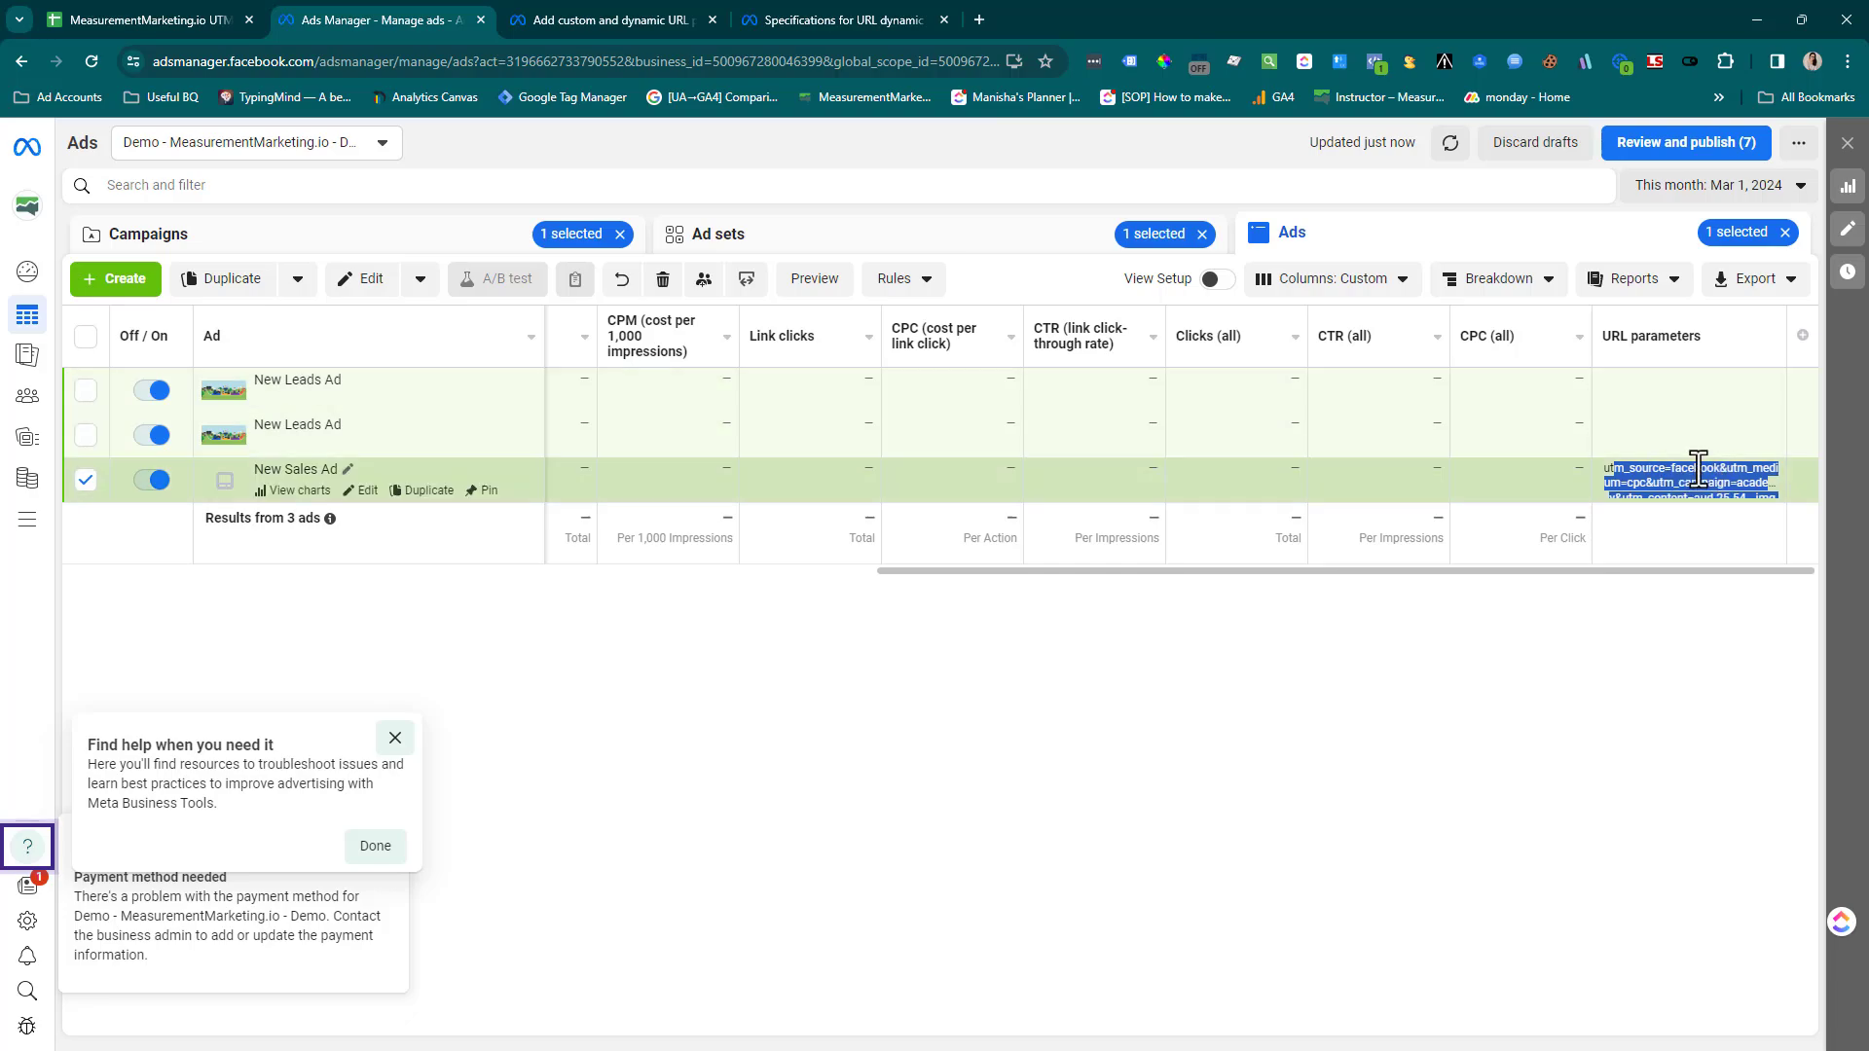